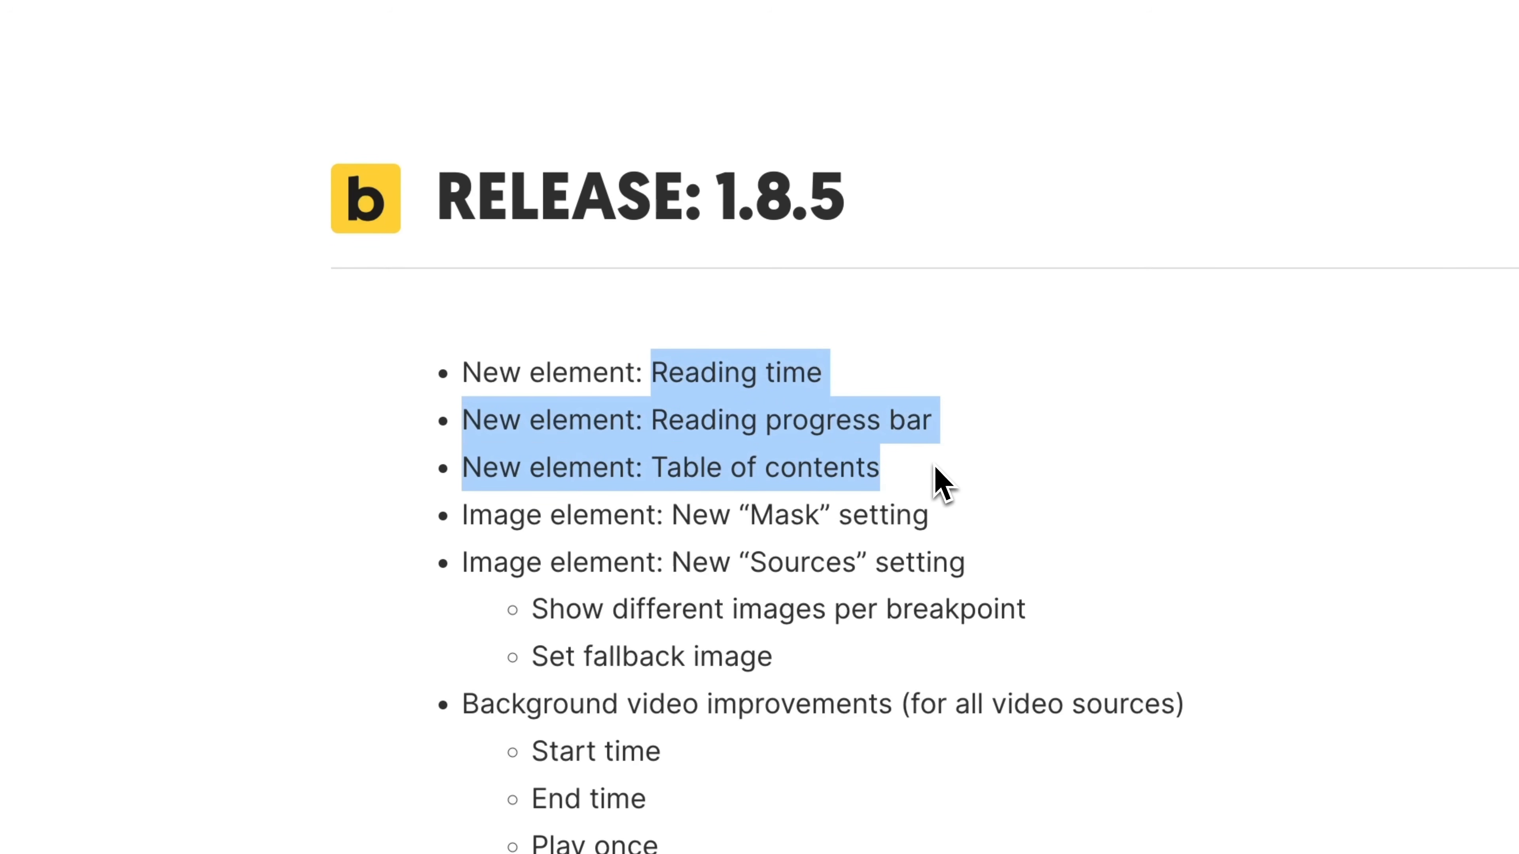
Step: Read through the 1.8.5 release notes on the three new elements: Reading time, Reading progress bar and Table of contents
{"action": "left_click", "coordinate": [930, 483]}
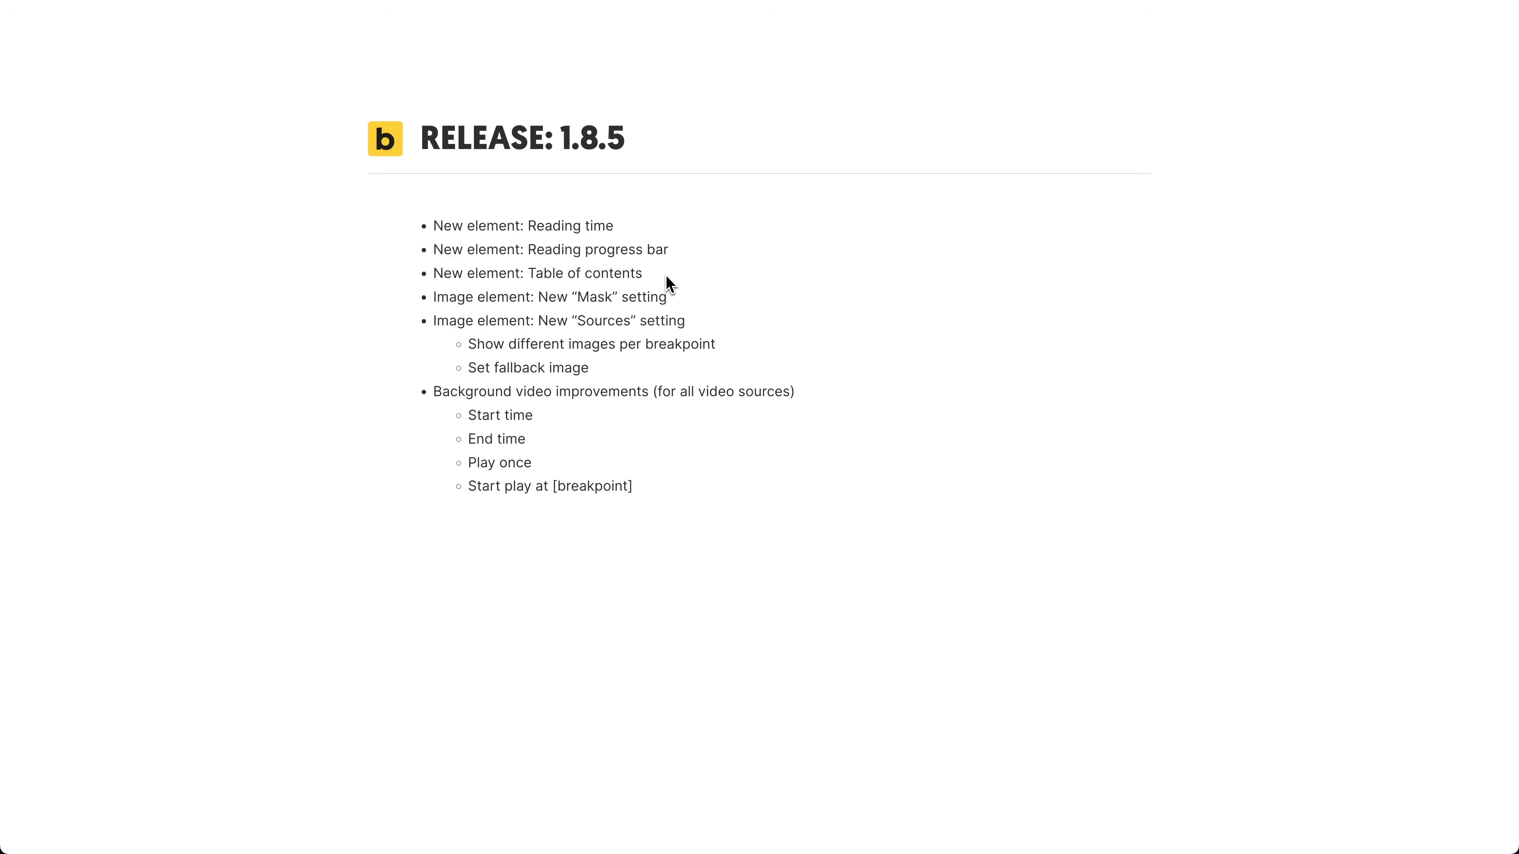
{"action": "left_click_drag", "start_coordinate": [642, 277], "coordinate": [636, 278]}
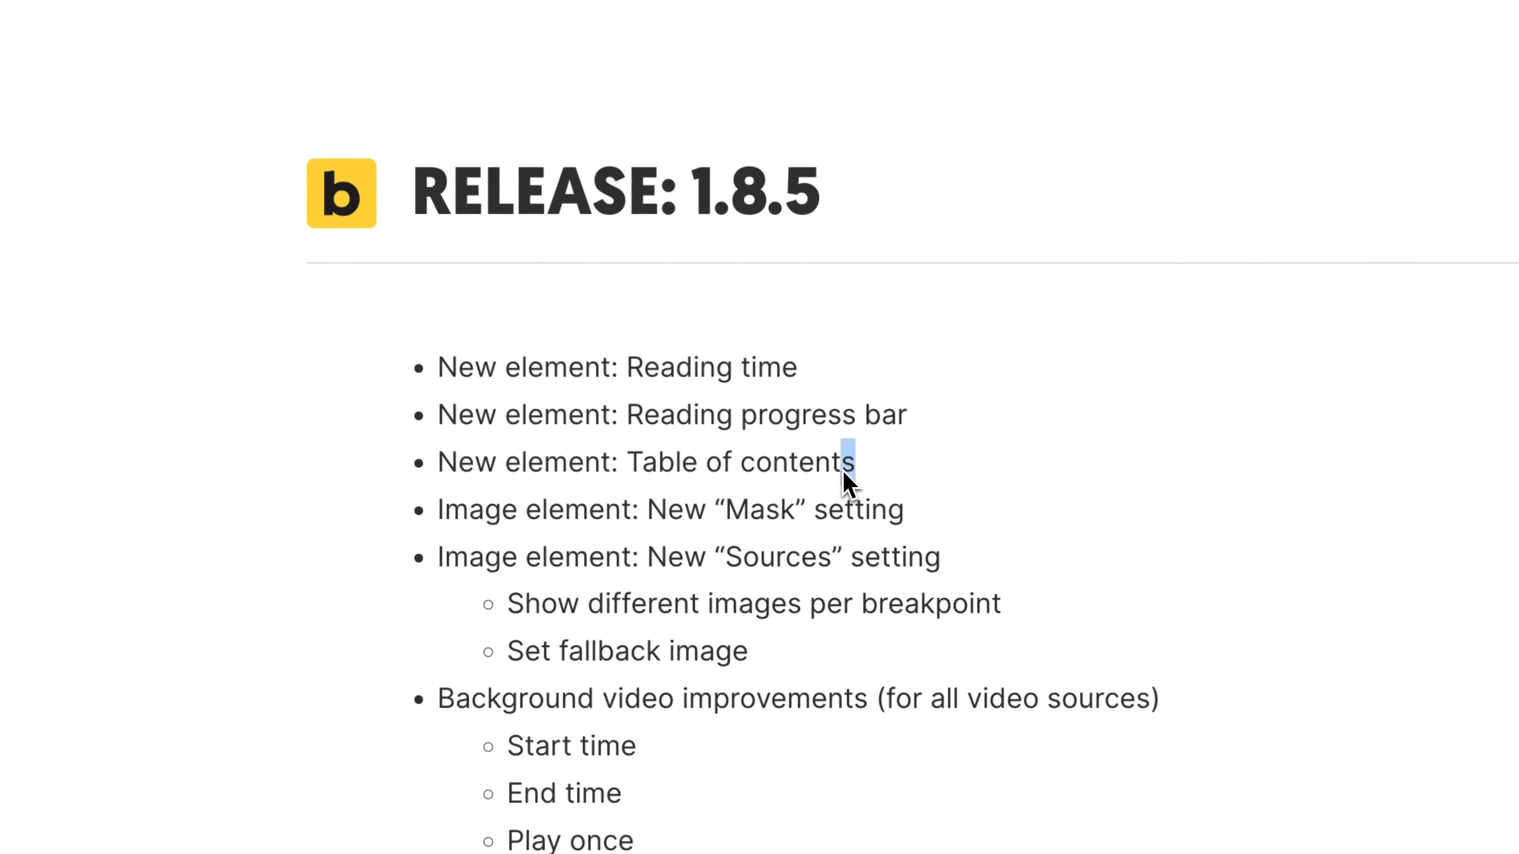
{"action": "left_click_drag", "start_coordinate": [843, 472], "coordinate": [583, 474]}
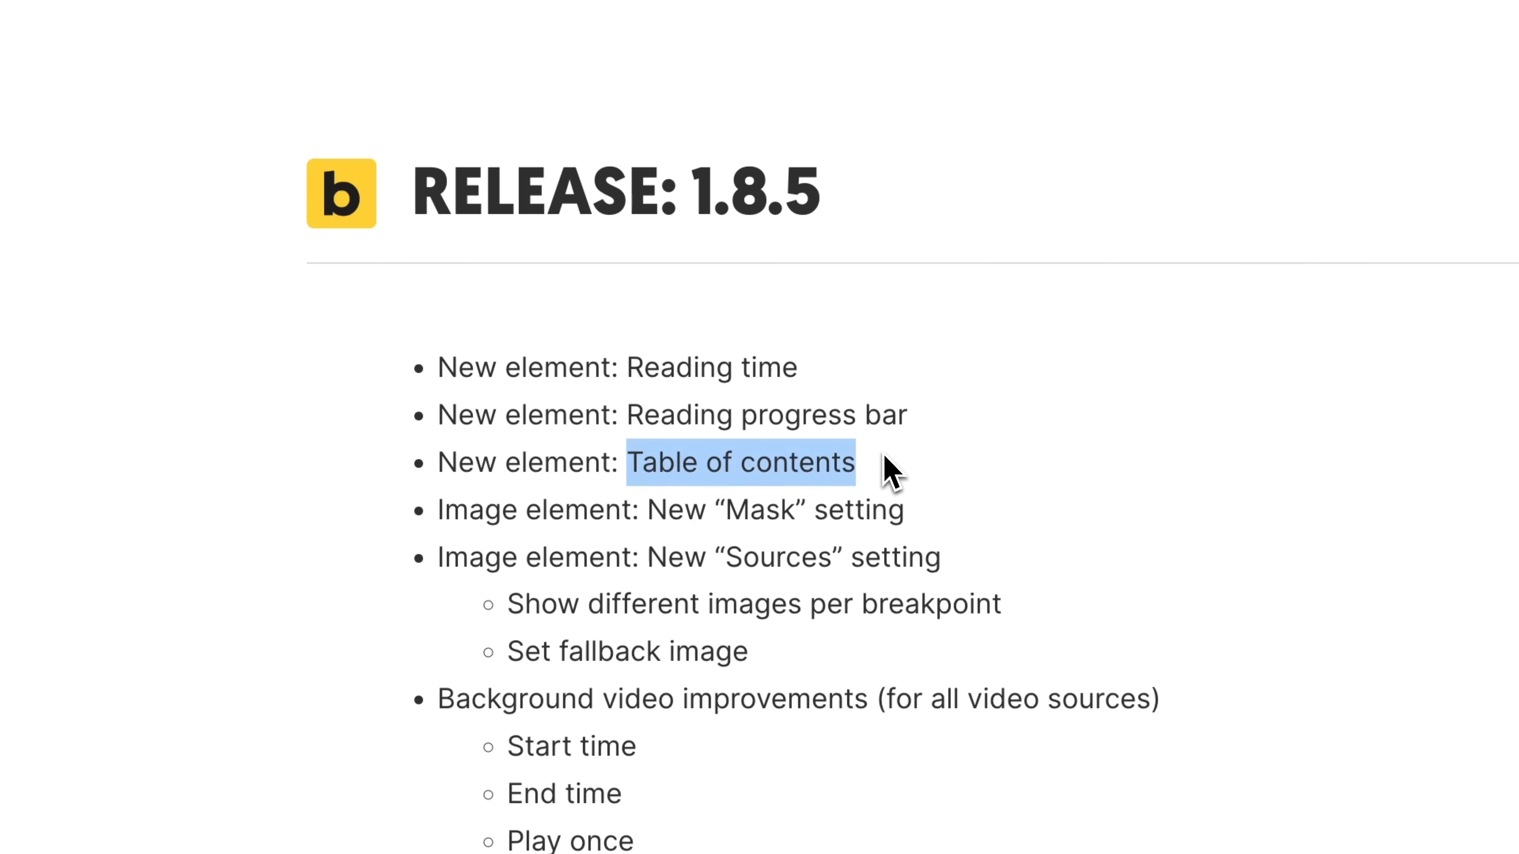
{"action": "left_click_drag", "start_coordinate": [915, 419], "coordinate": [630, 426]}
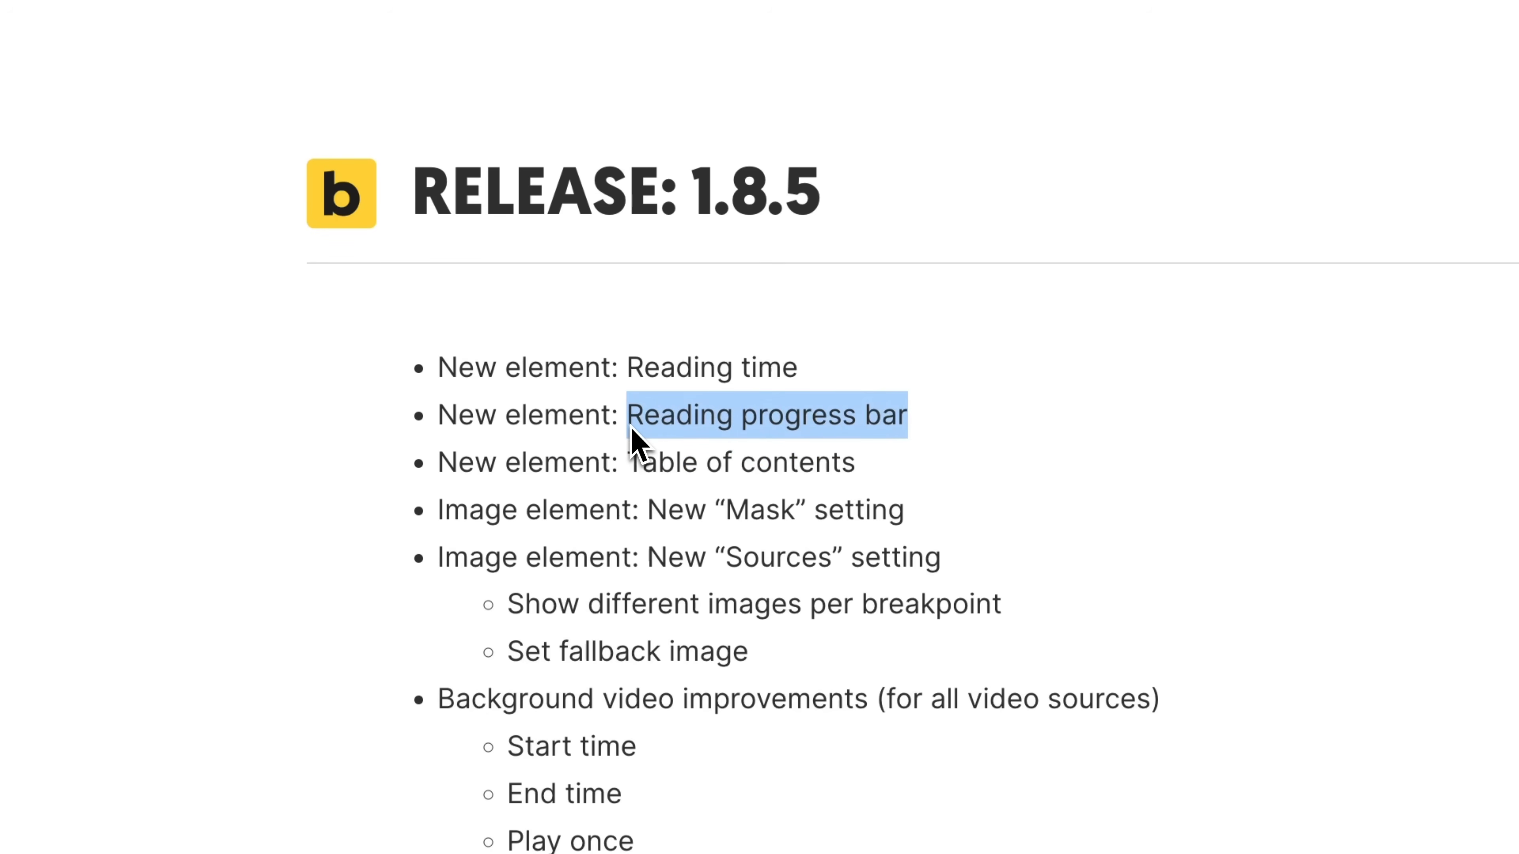
{"action": "left_click_drag", "start_coordinate": [620, 369], "coordinate": [867, 364]}
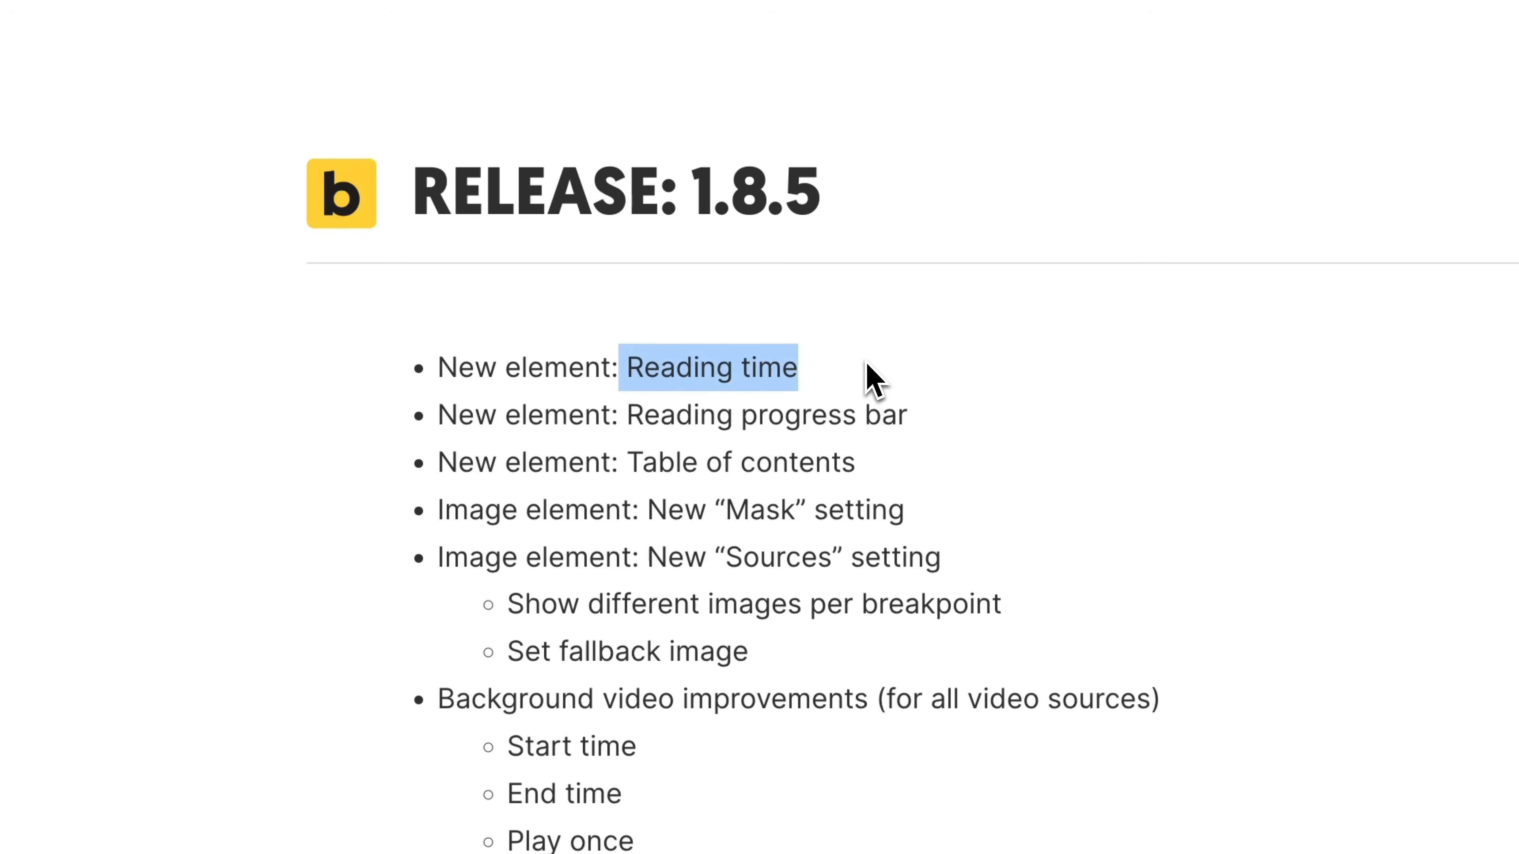
{"action": "left_click", "coordinate": [866, 363]}
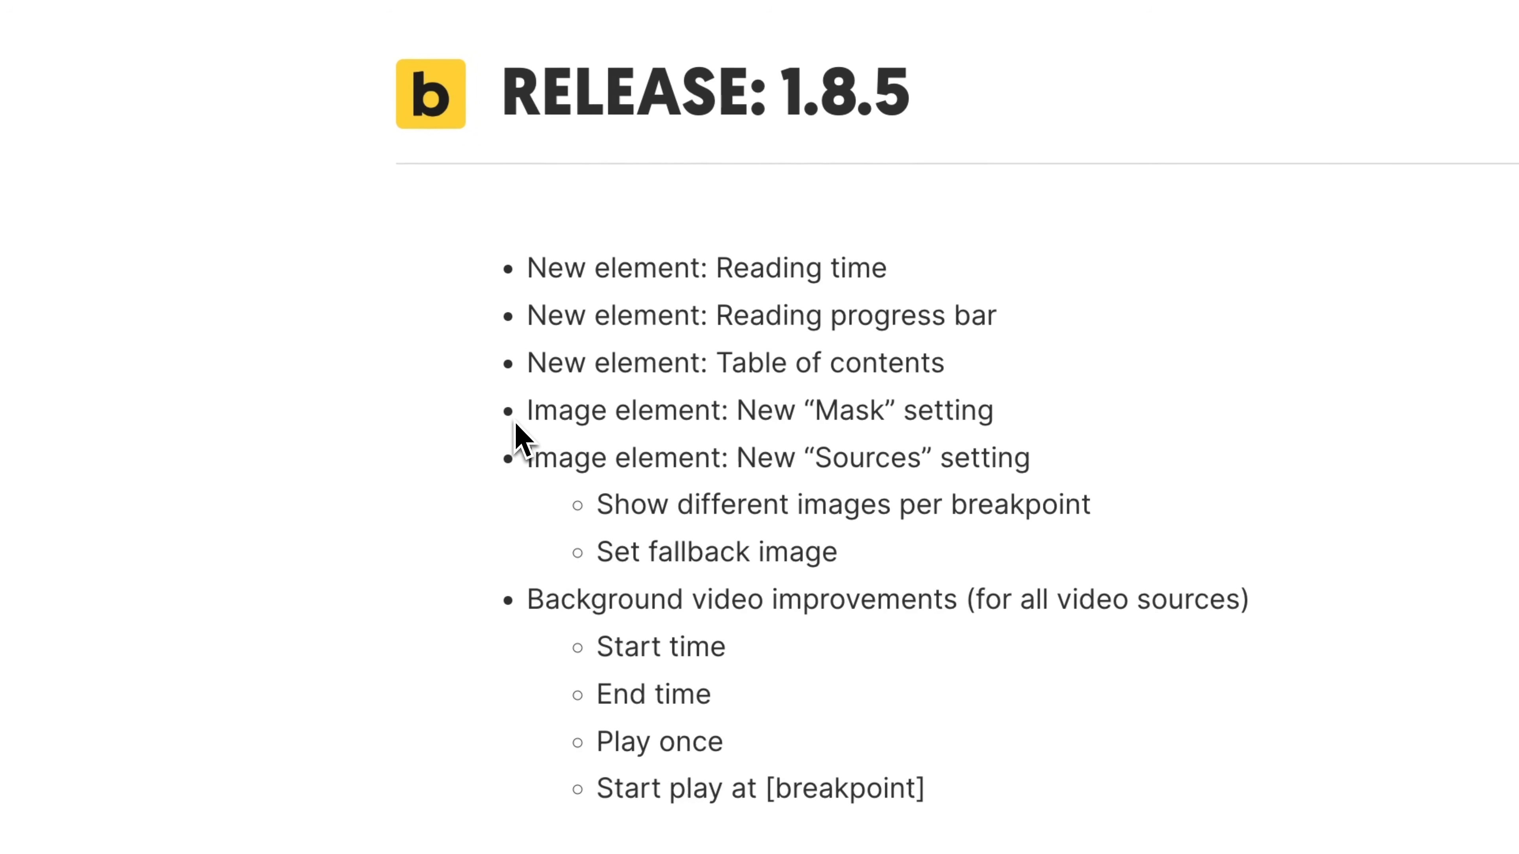
Step: Read through the release notes on the image Mask and Sources settings and the background video improvements
{"action": "left_click_drag", "start_coordinate": [528, 425], "coordinate": [995, 421]}
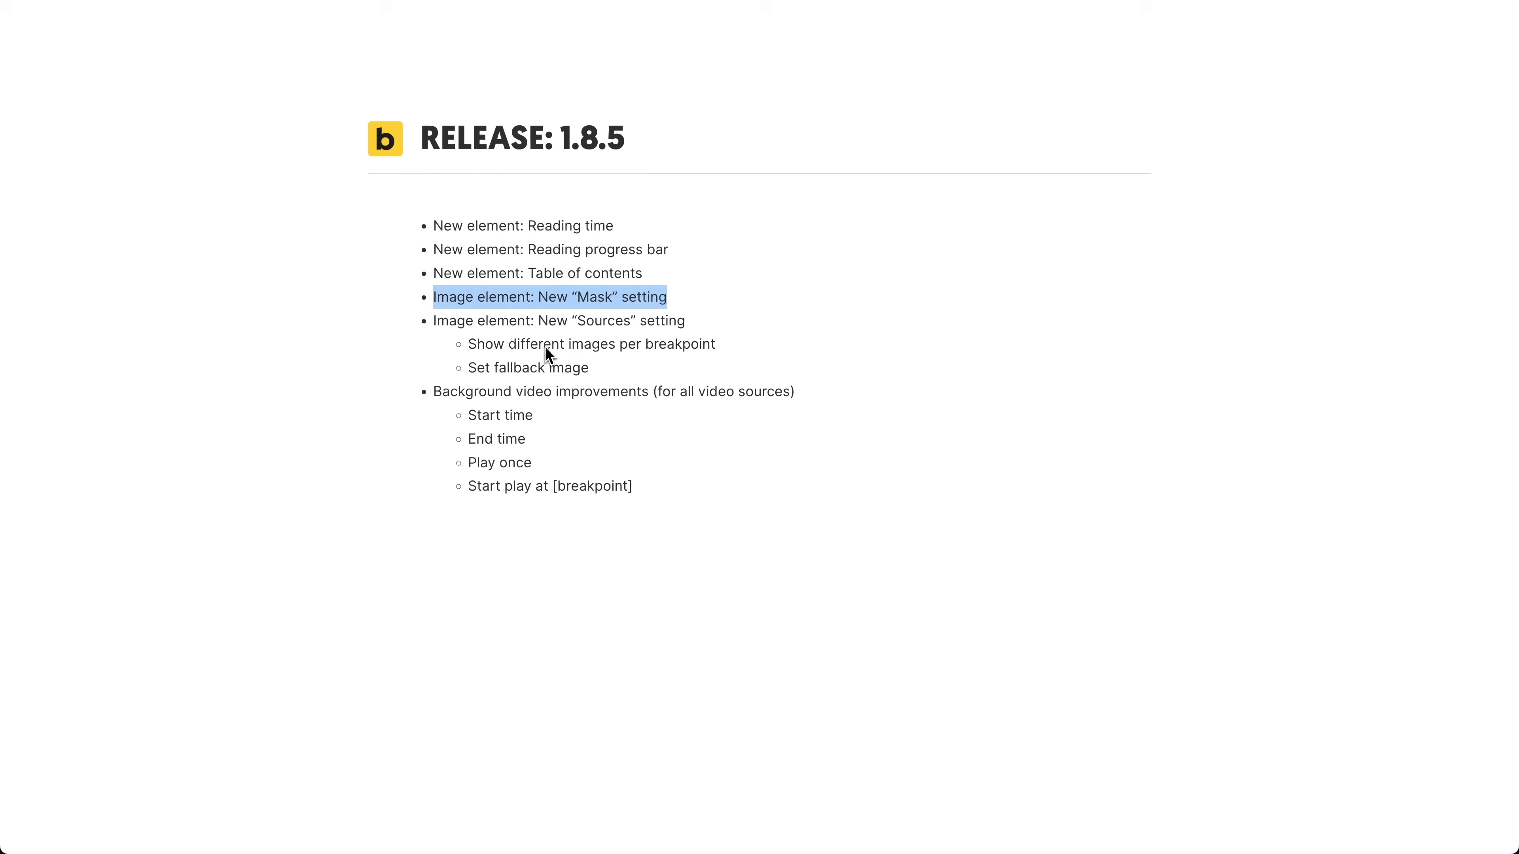
{"action": "left_click_drag", "start_coordinate": [476, 346], "coordinate": [667, 347]}
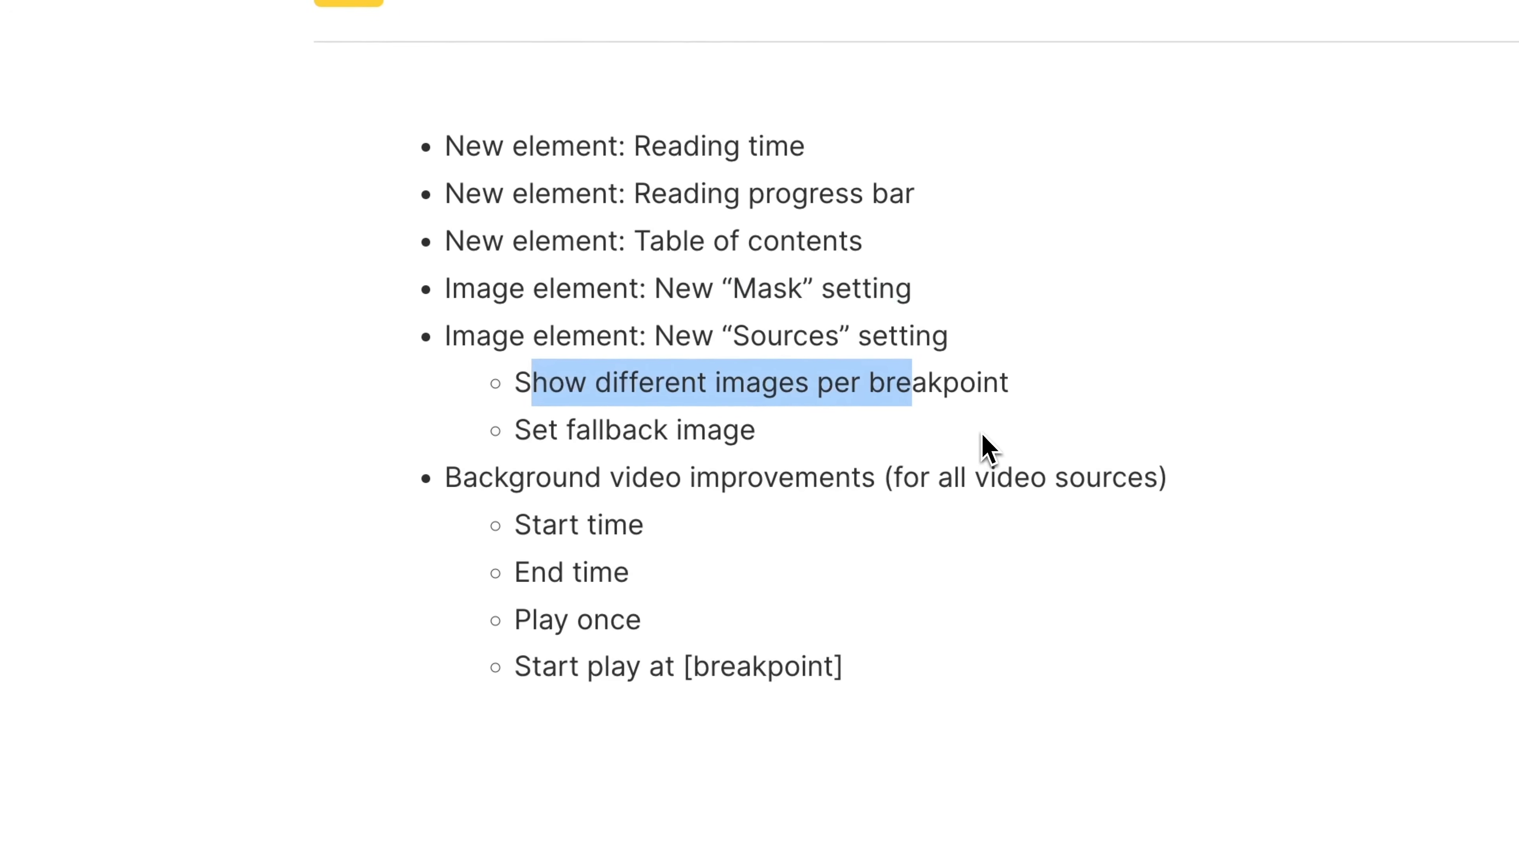
{"action": "left_click", "coordinate": [948, 449]}
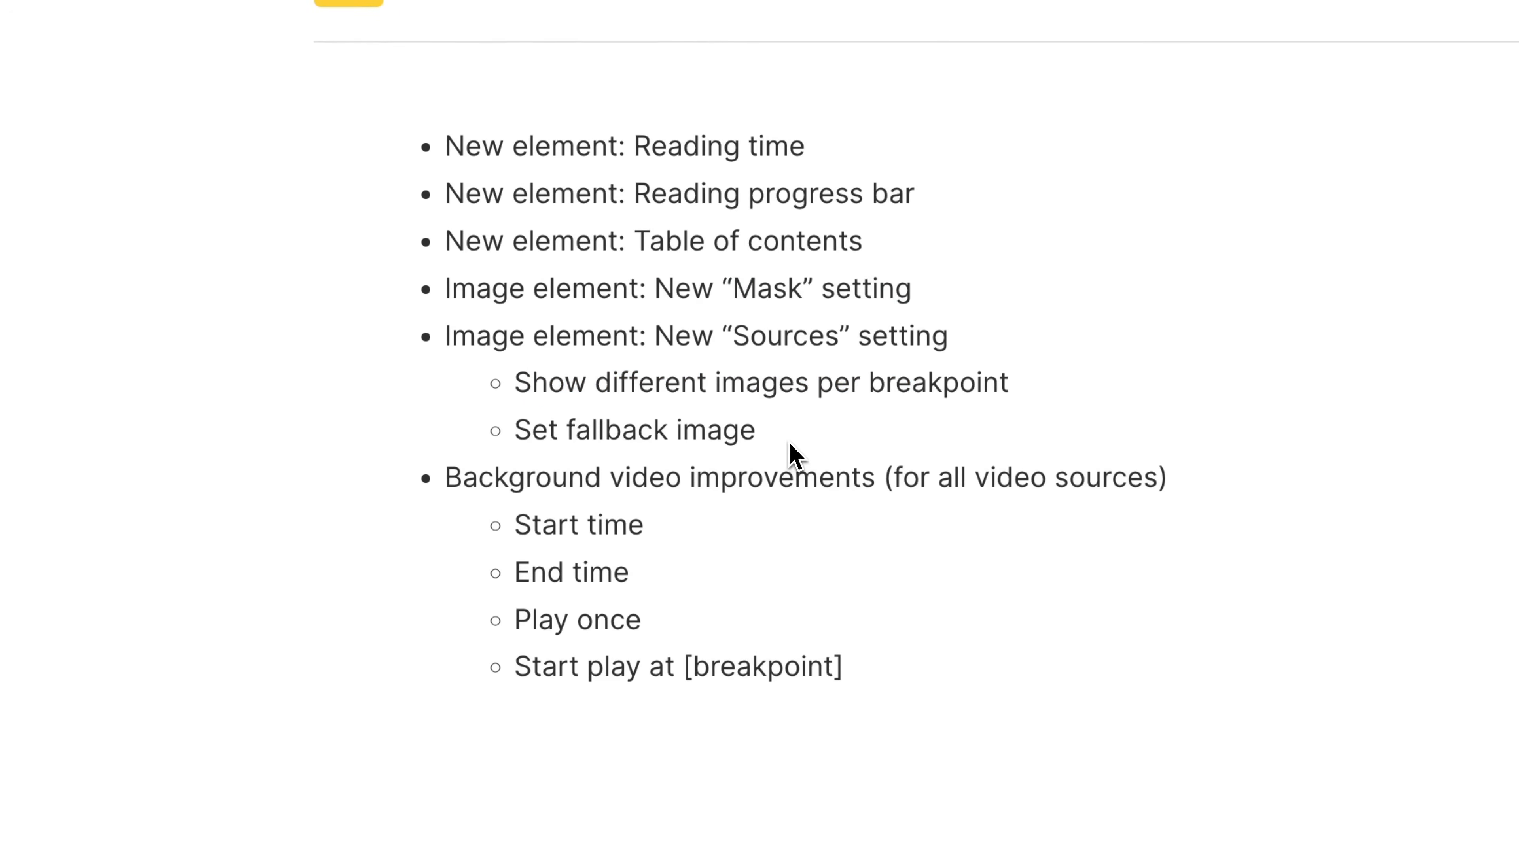
{"action": "left_click_drag", "start_coordinate": [789, 451], "coordinate": [515, 451]}
{"action": "left_click", "coordinate": [766, 435]}
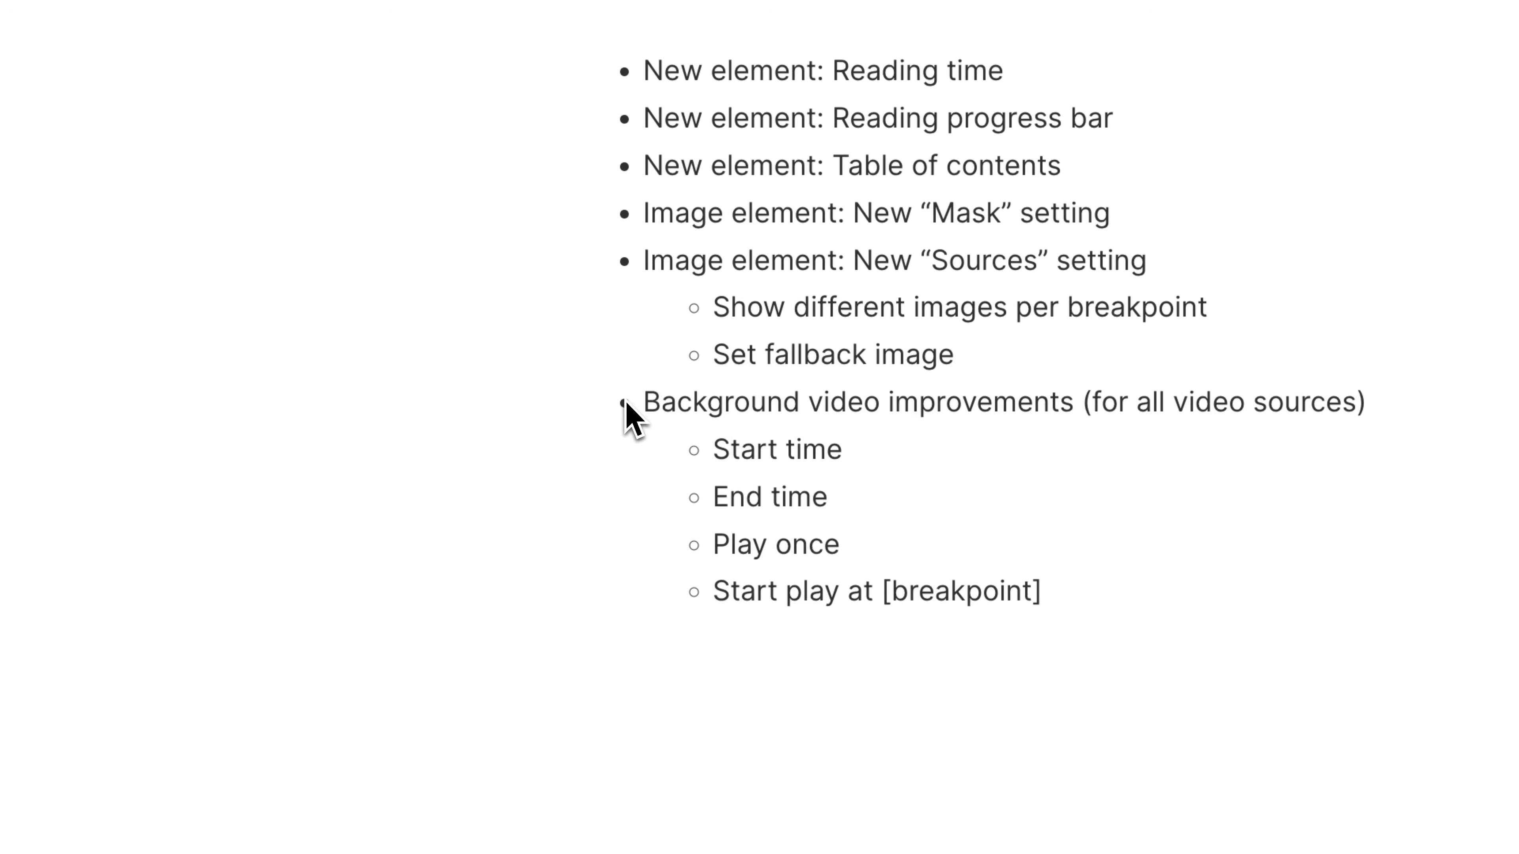
{"action": "left_click_drag", "start_coordinate": [639, 403], "coordinate": [880, 413]}
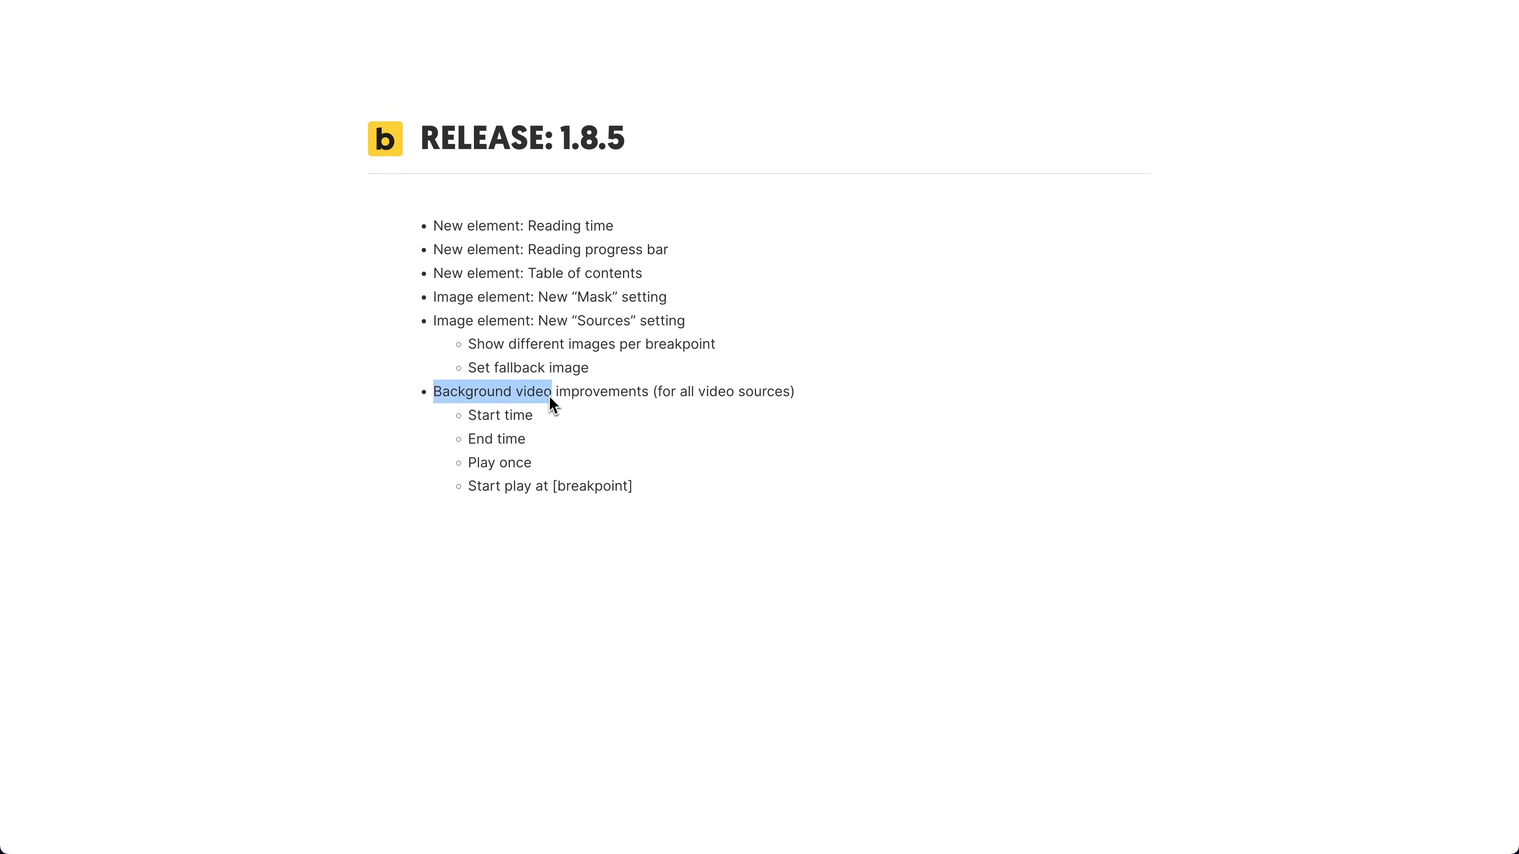
{"action": "left_click_drag", "start_coordinate": [469, 486], "coordinate": [552, 487]}
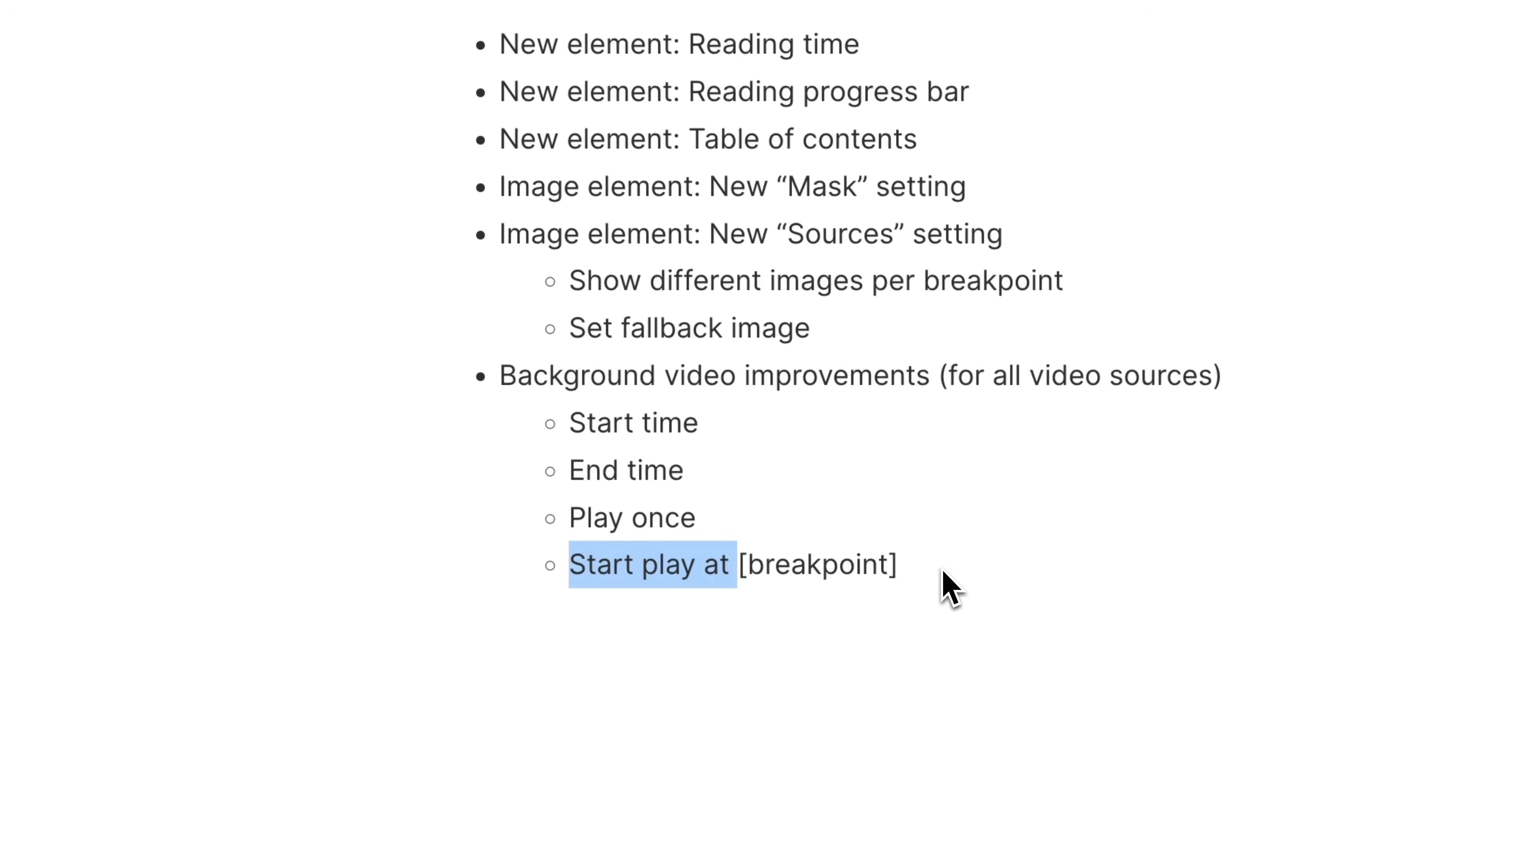
{"action": "left_click", "coordinate": [806, 464]}
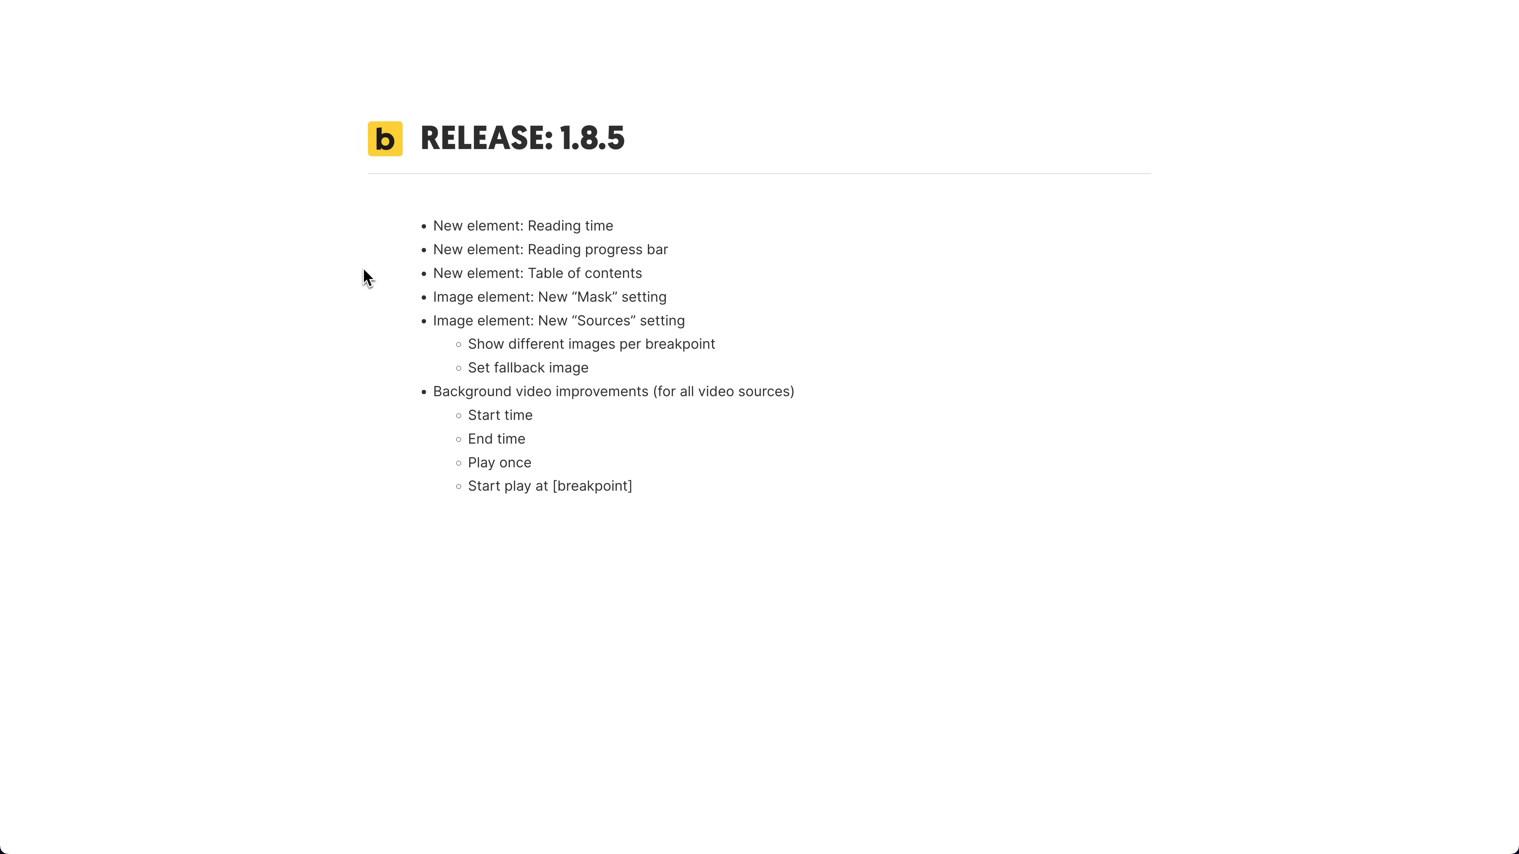
{"action": "left_click_drag", "start_coordinate": [434, 227], "coordinate": [680, 280]}
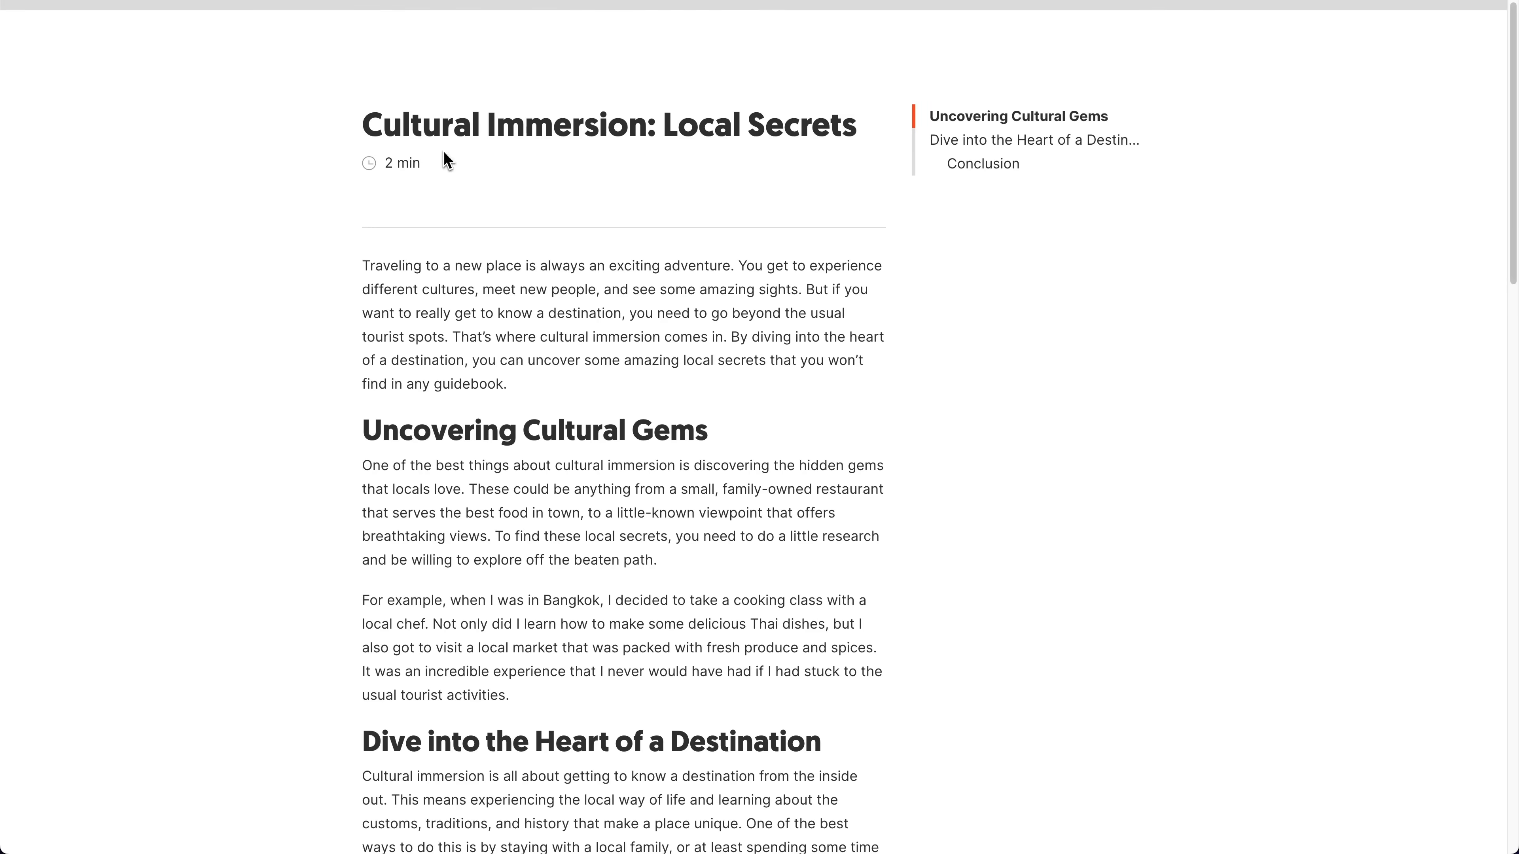
Step: Examine the reading time, table of contents and reading progress bar on the live blog post while scrolling through it
{"action": "left_click_drag", "start_coordinate": [423, 161], "coordinate": [389, 162]}
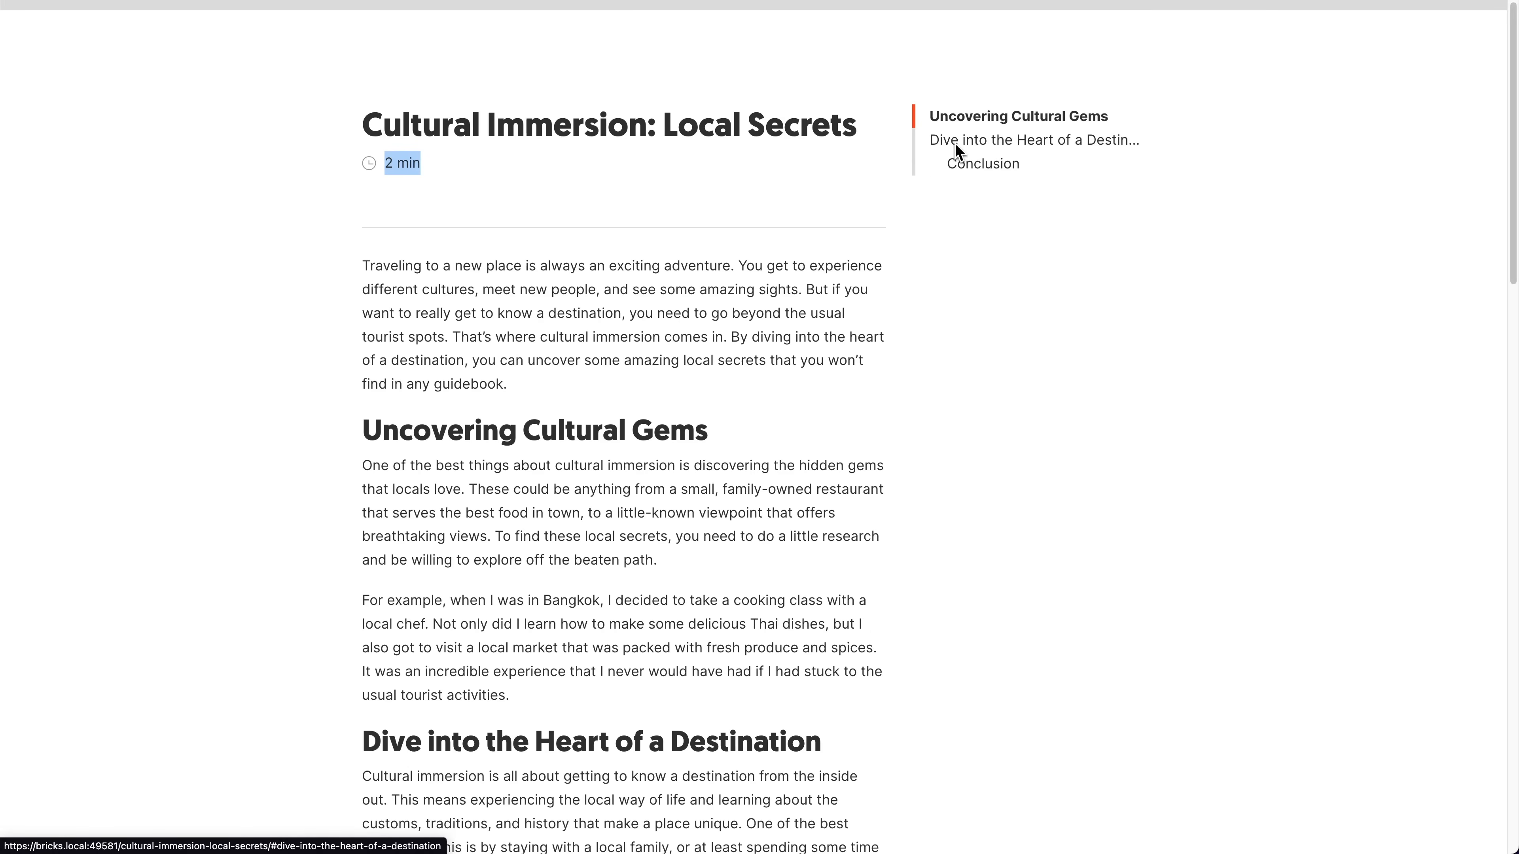
{"action": "left_click", "coordinate": [736, 430]}
{"action": "left_click_drag", "start_coordinate": [736, 430], "coordinate": [363, 444]}
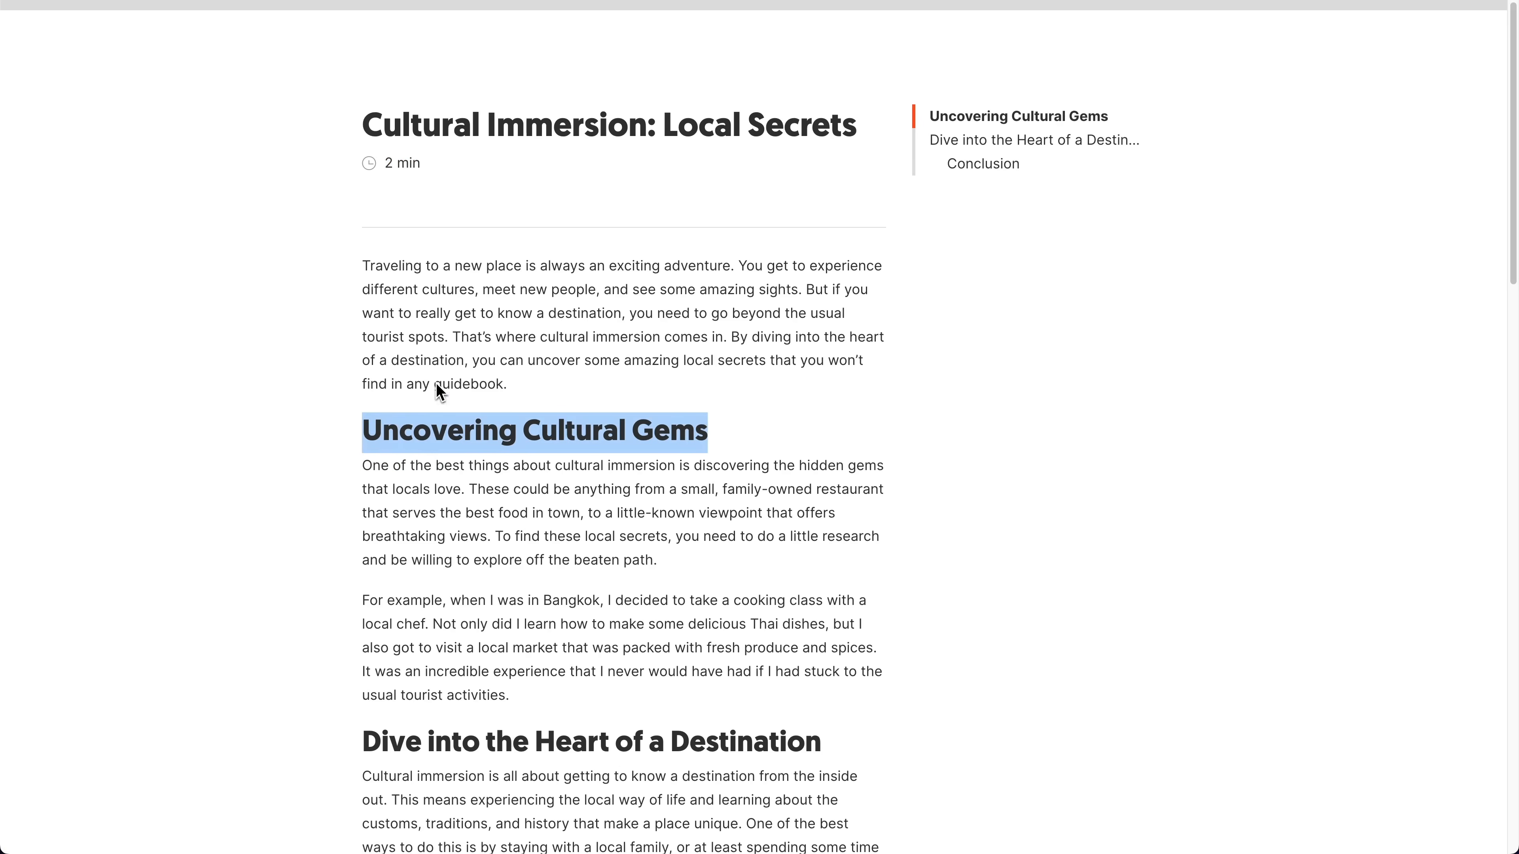
{"action": "left_click", "coordinate": [522, 393]}
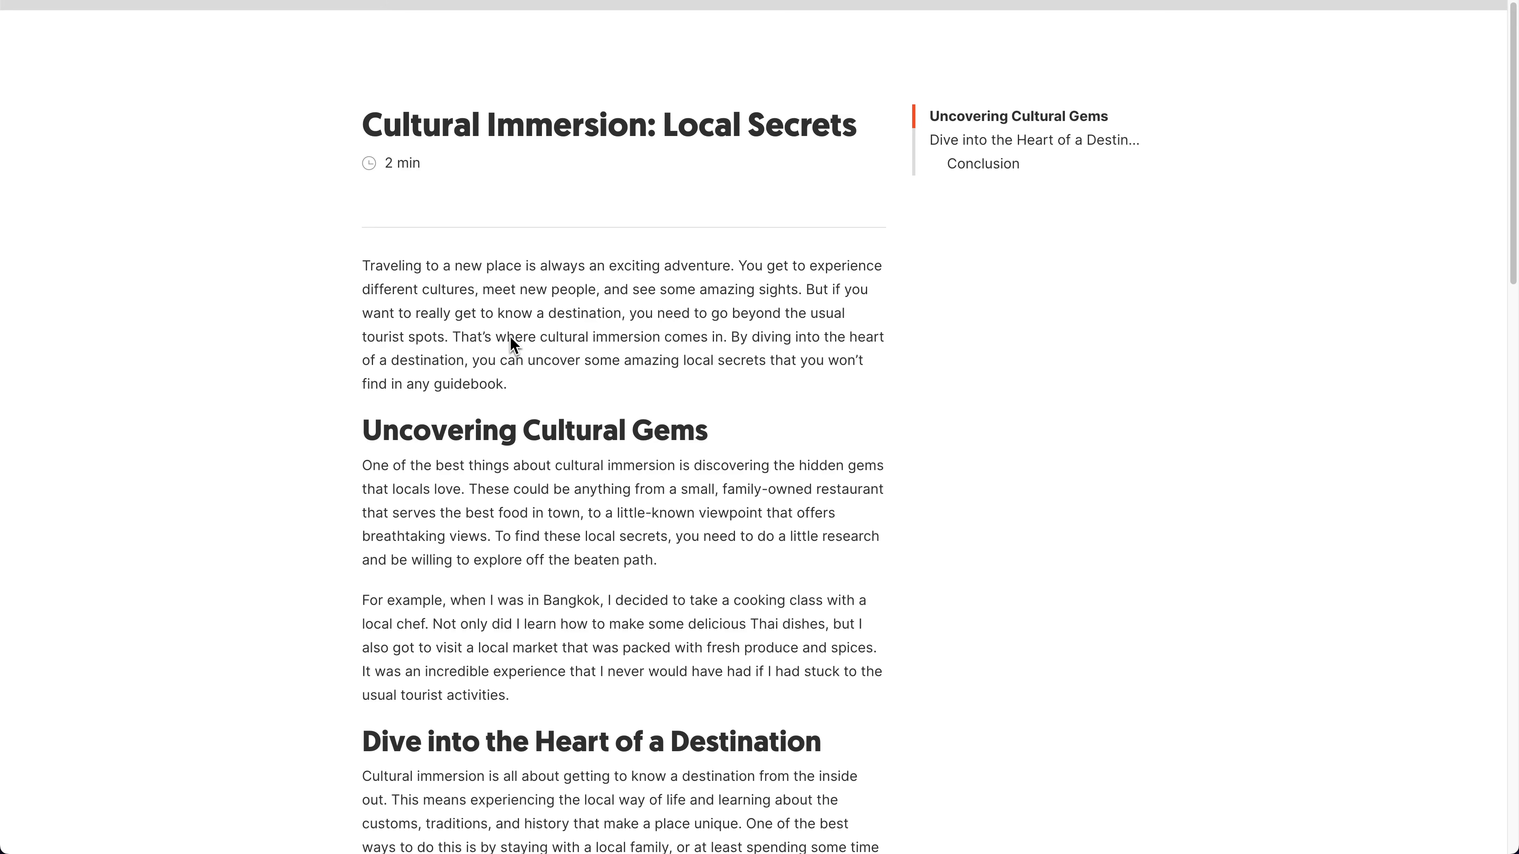
{"action": "scroll", "coordinate": [497, 317], "scroll_direction": "down", "scroll_amount": 1}
{"action": "scroll", "coordinate": [496, 324], "scroll_direction": "down", "scroll_amount": 1}
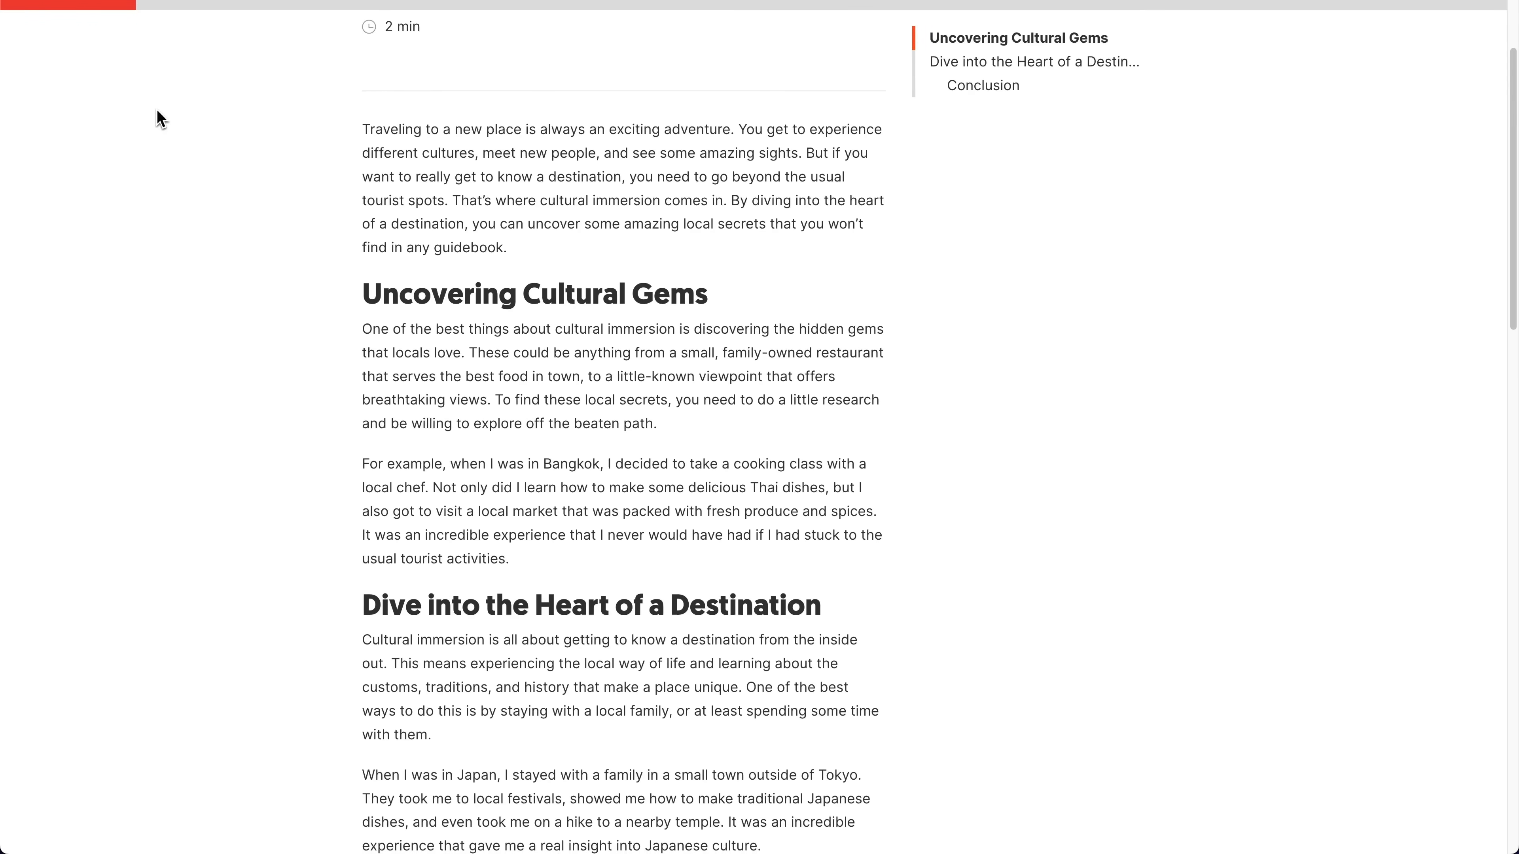
{"action": "scroll", "coordinate": [157, 116], "scroll_direction": "down", "scroll_amount": 5}
{"action": "scroll", "coordinate": [159, 119], "scroll_direction": "down", "scroll_amount": 14}
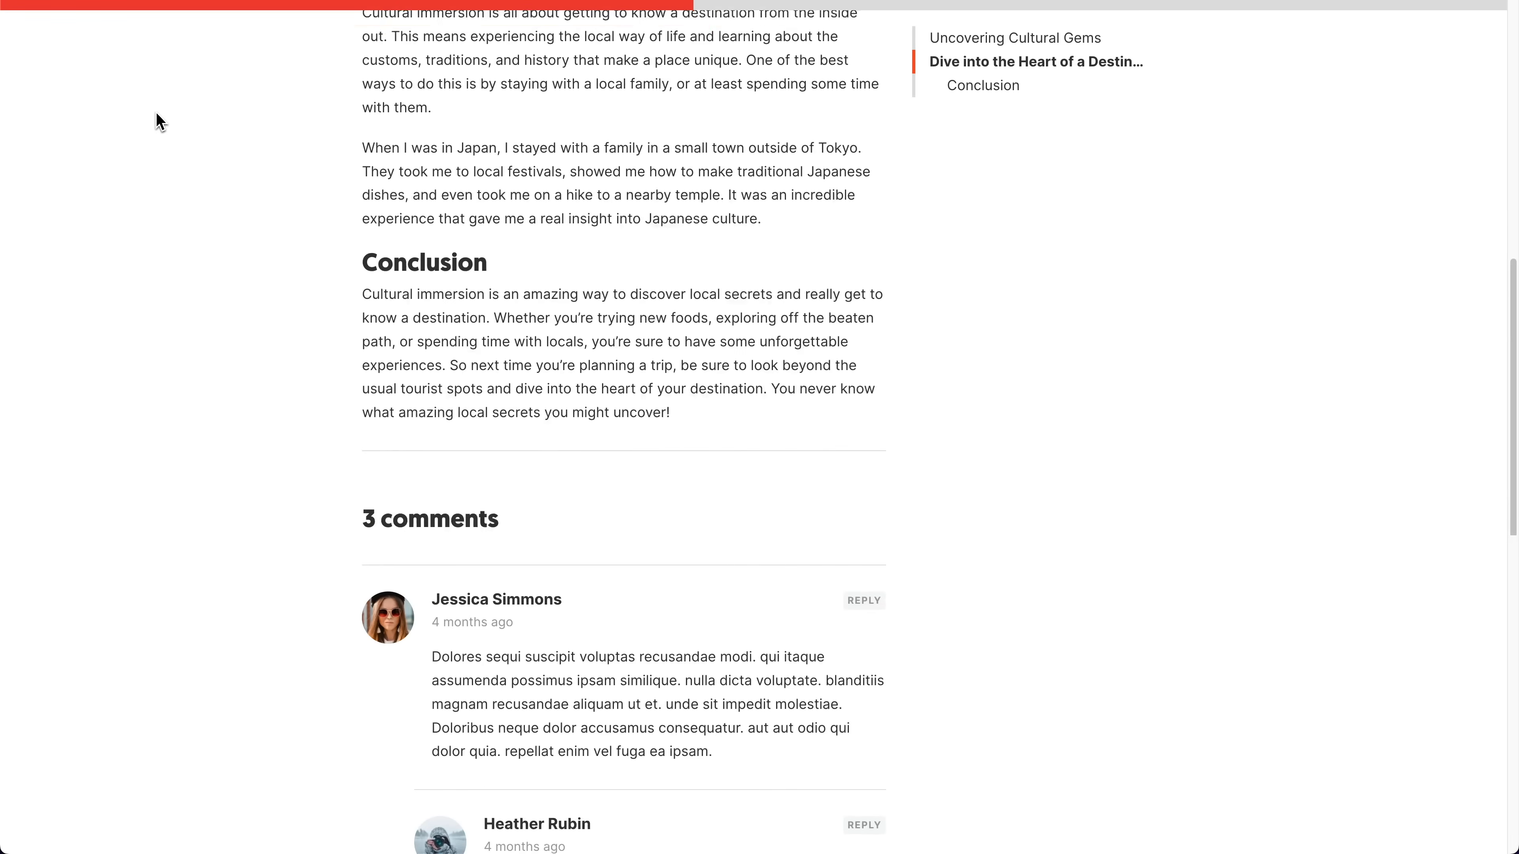
{"action": "scroll", "coordinate": [158, 120], "scroll_direction": "down", "scroll_amount": 4}
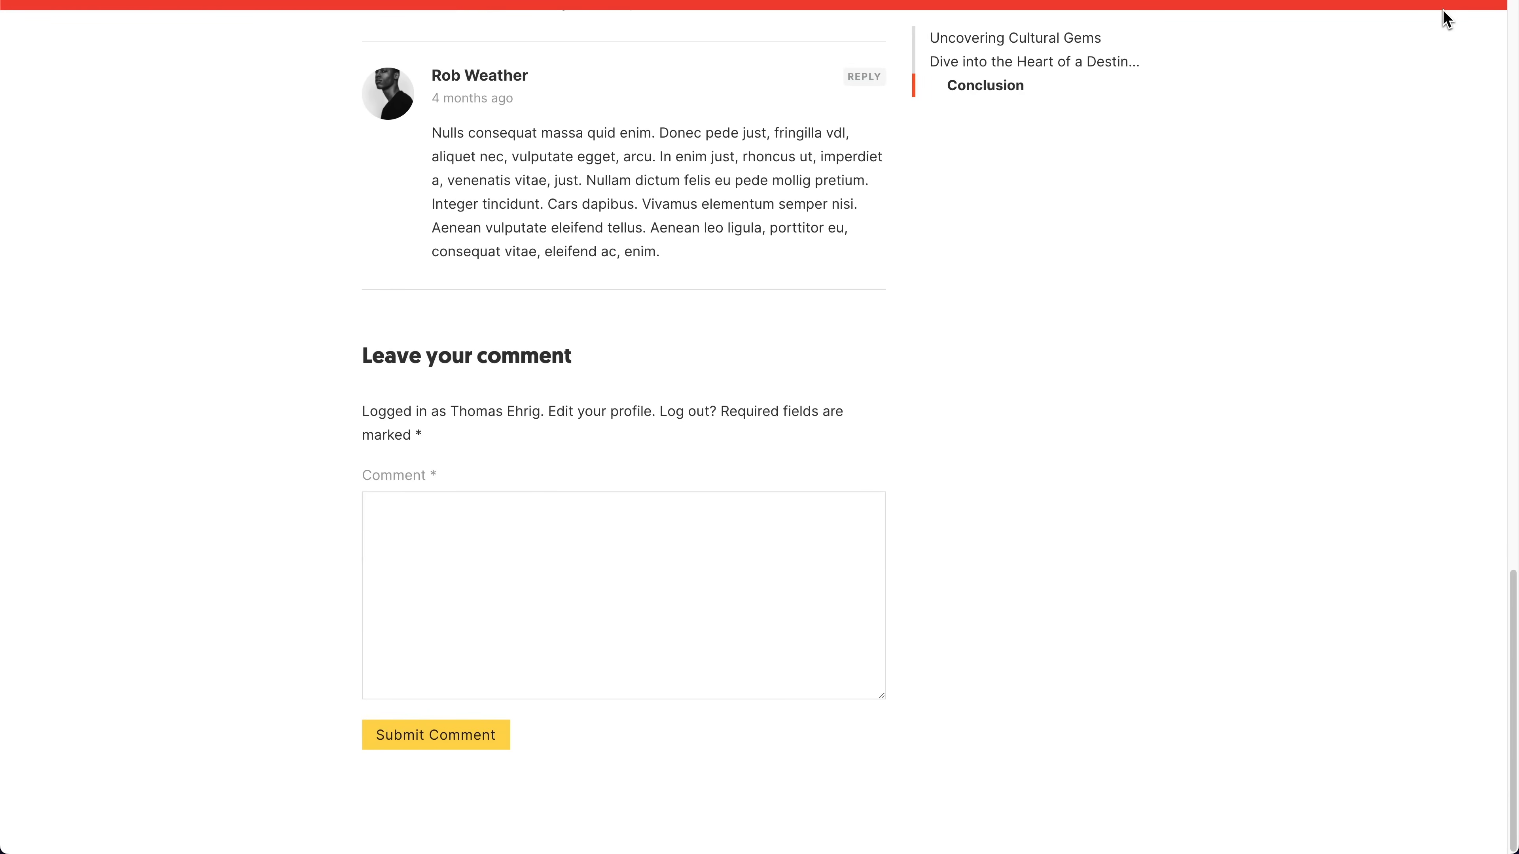
{"action": "scroll", "coordinate": [338, 425], "scroll_direction": "up", "scroll_amount": 20}
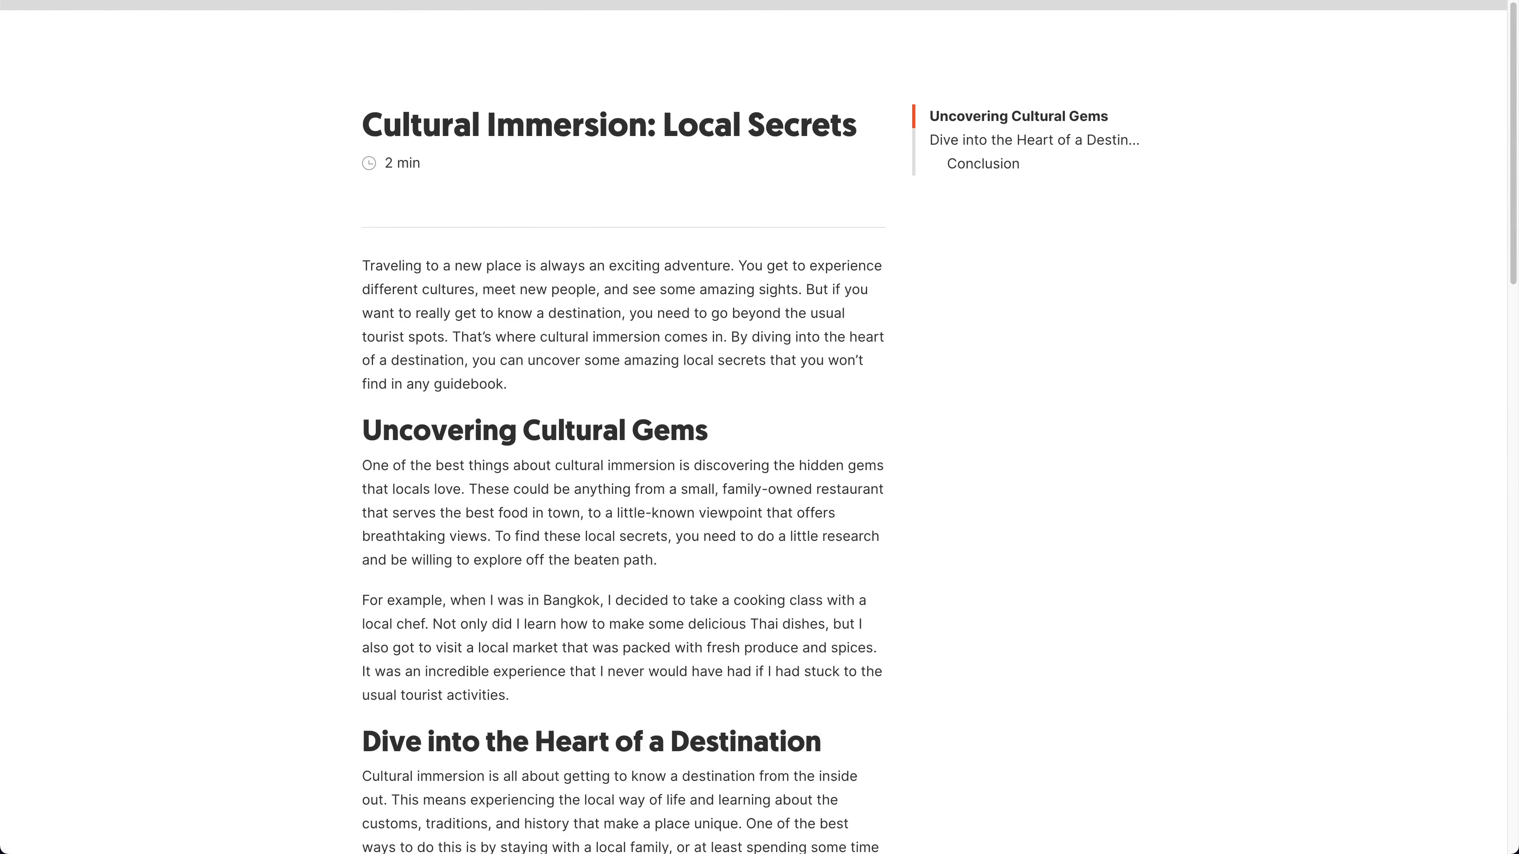
Step: Switch to the builder, expand the whole structure tree and select the Reading progress bar element
{"action": "key", "text": "ctrl+shift+Tab"}
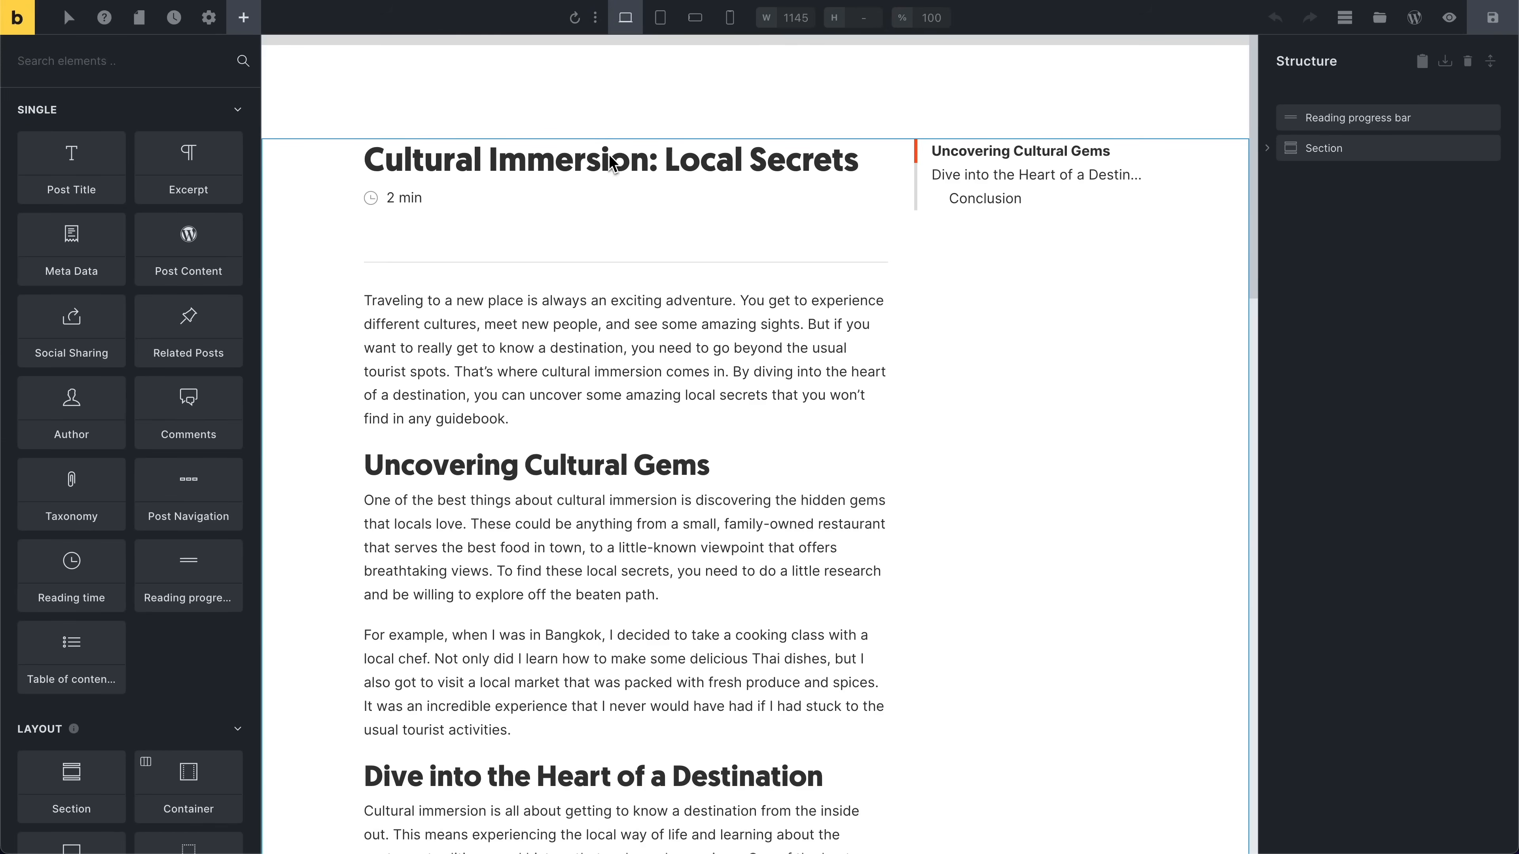
{"action": "left_click", "coordinate": [1490, 62]}
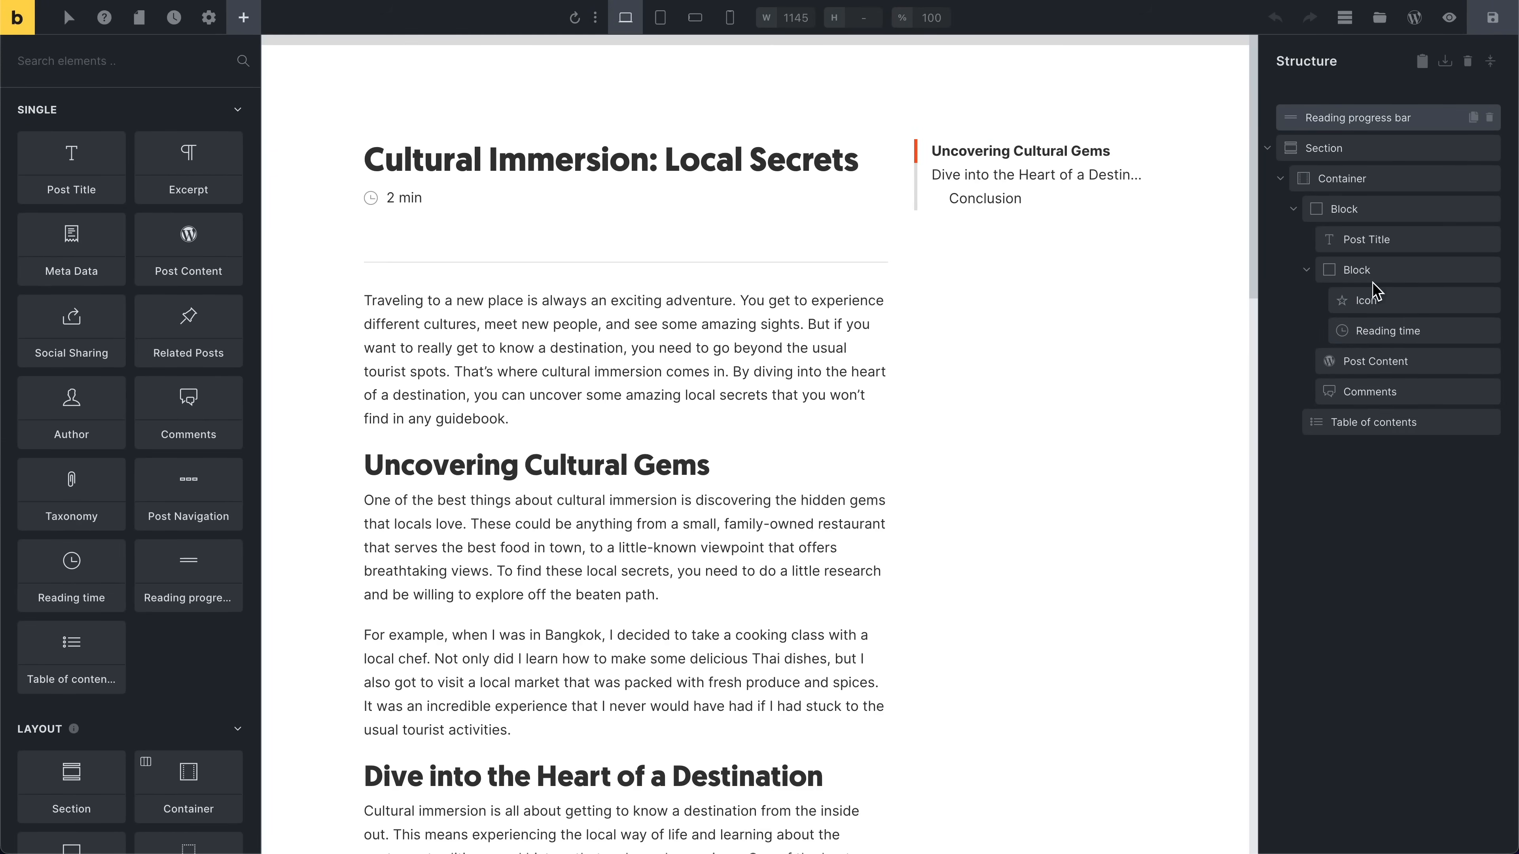
{"action": "left_click", "coordinate": [1371, 123]}
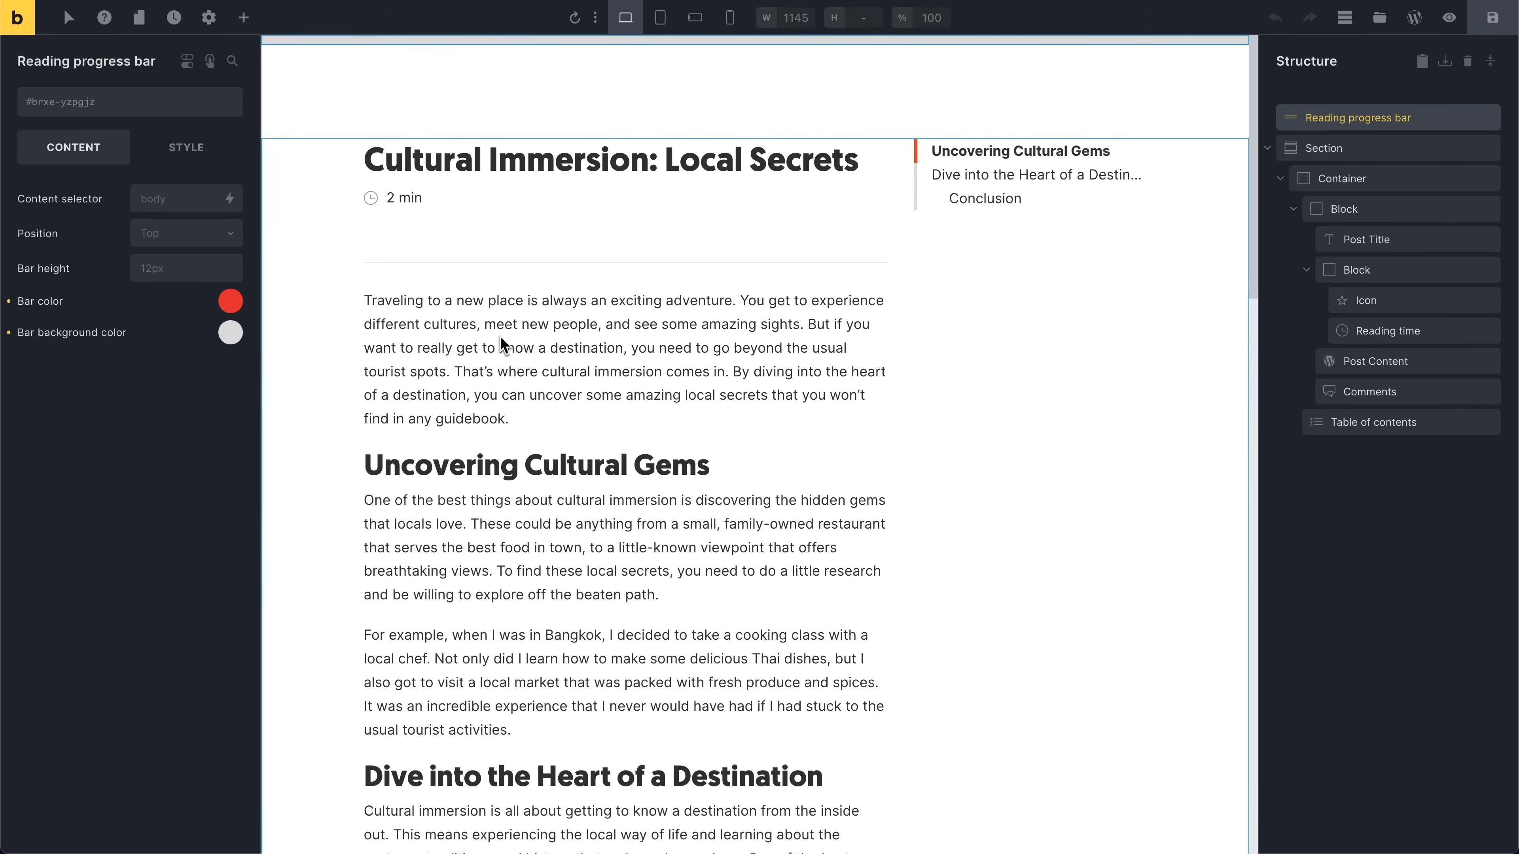
Step: Set the reading progress bar's position to Bottom
{"action": "left_click", "coordinate": [159, 235]}
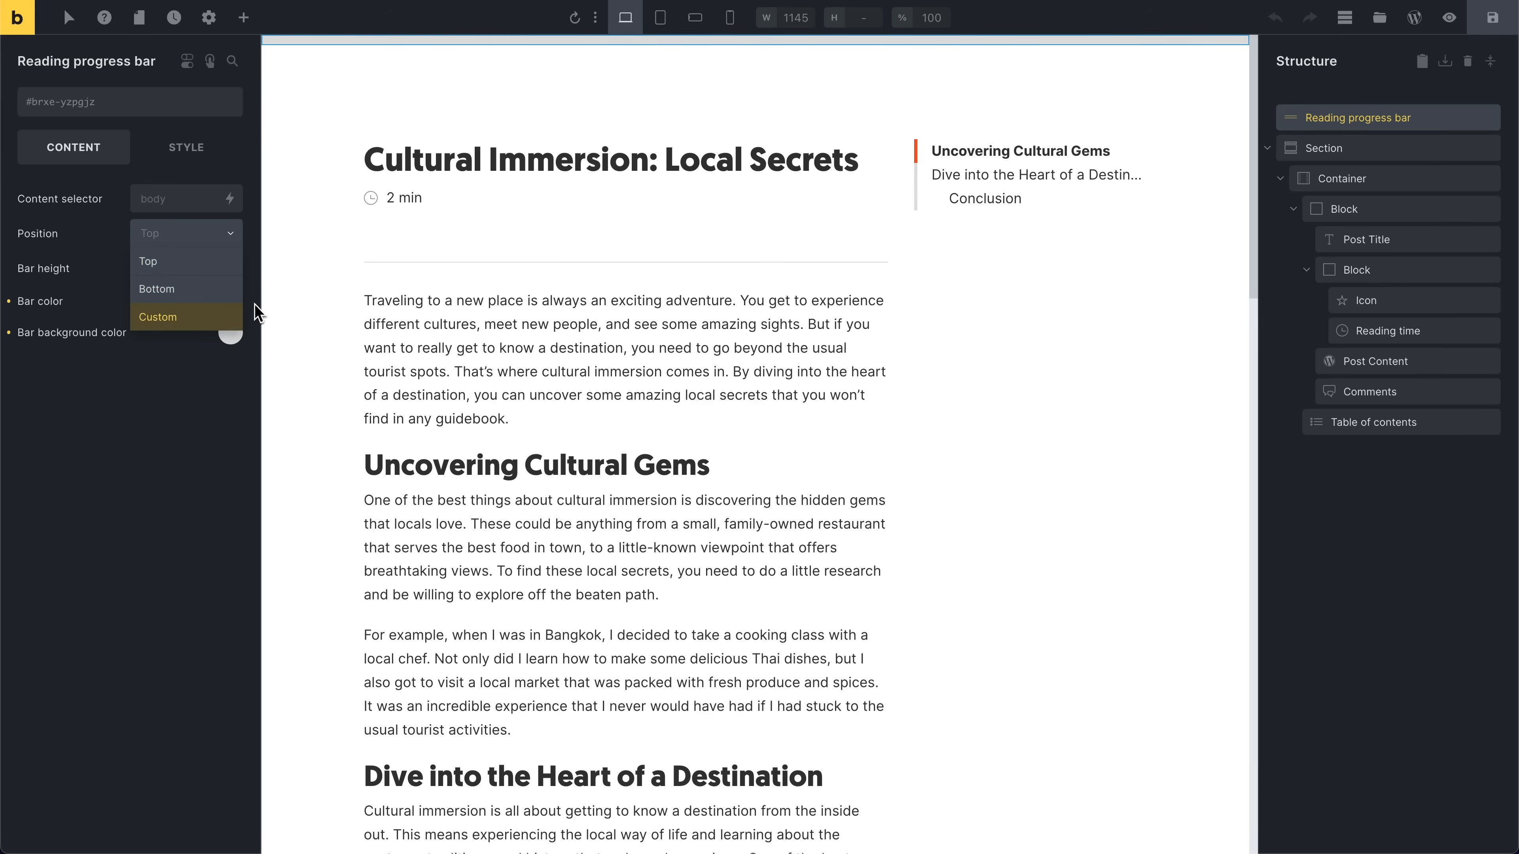
{"action": "left_click", "coordinate": [175, 350]}
{"action": "scroll", "coordinate": [455, 353], "scroll_direction": "down", "scroll_amount": 5}
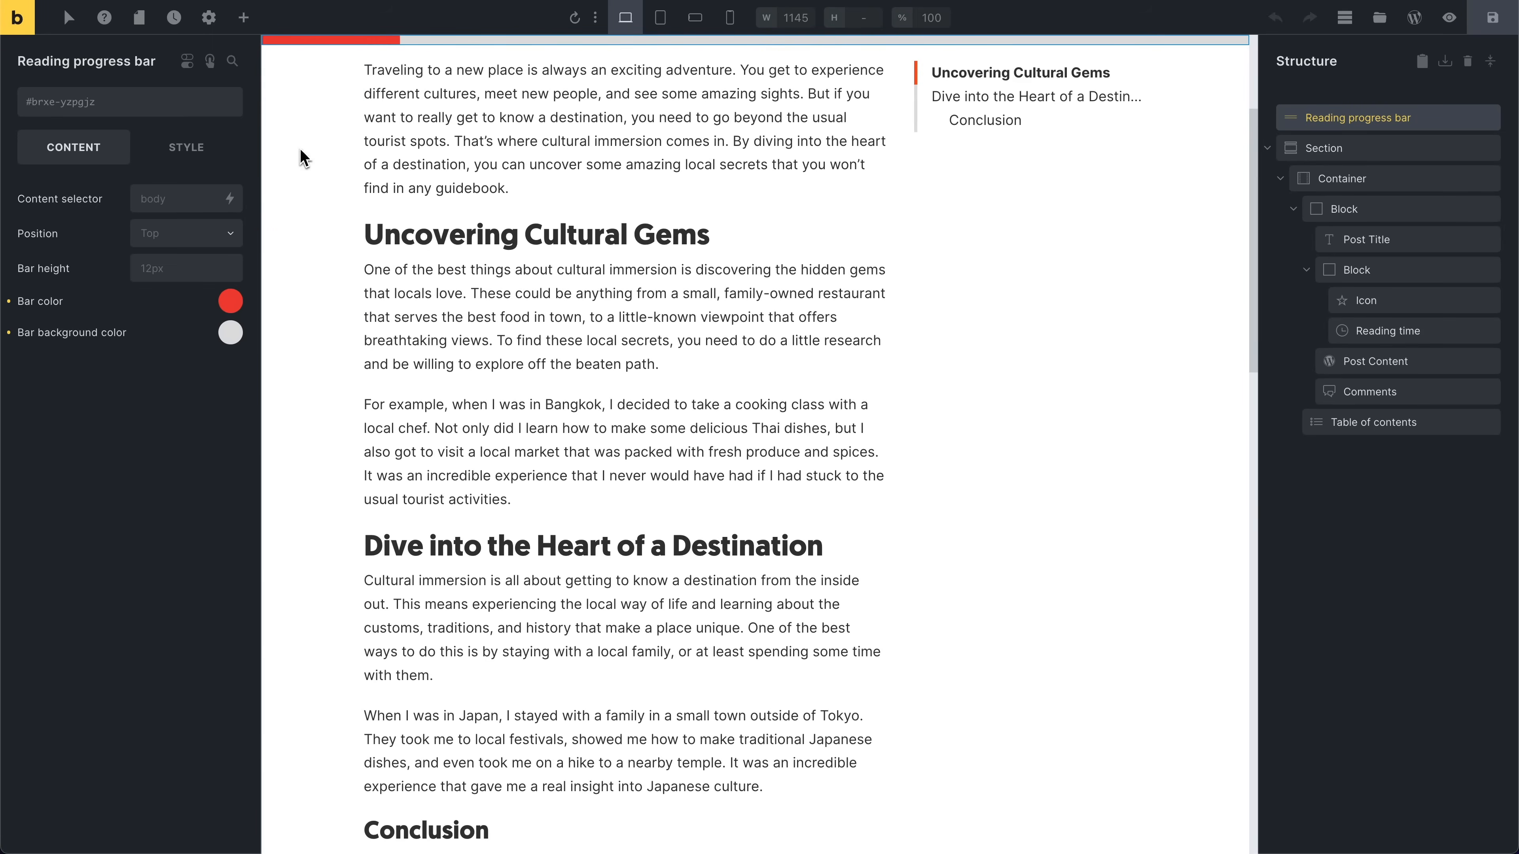
{"action": "left_click", "coordinate": [183, 238]}
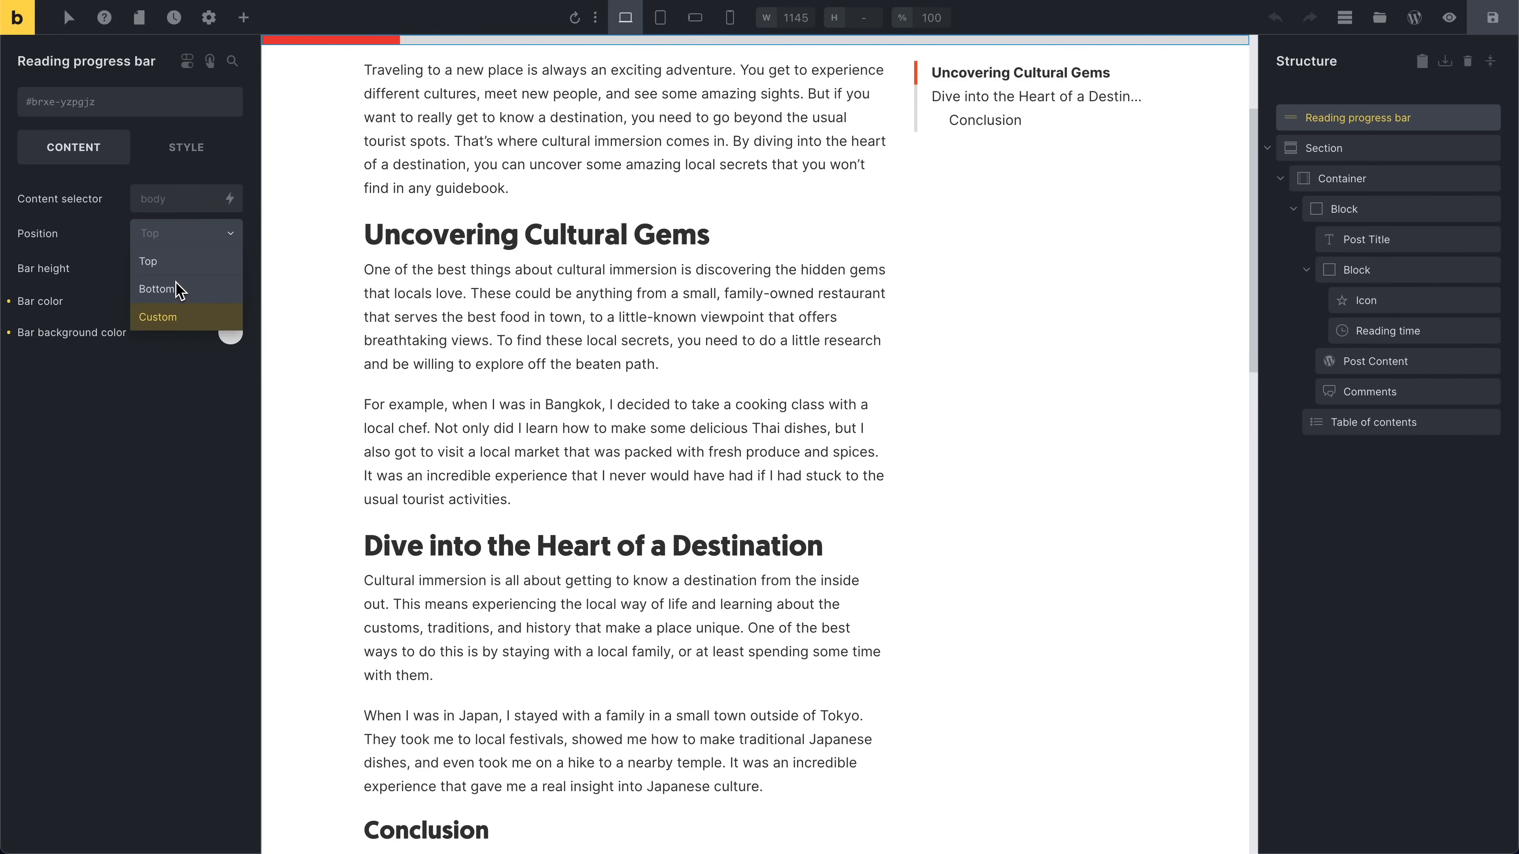
{"action": "left_click", "coordinate": [182, 293]}
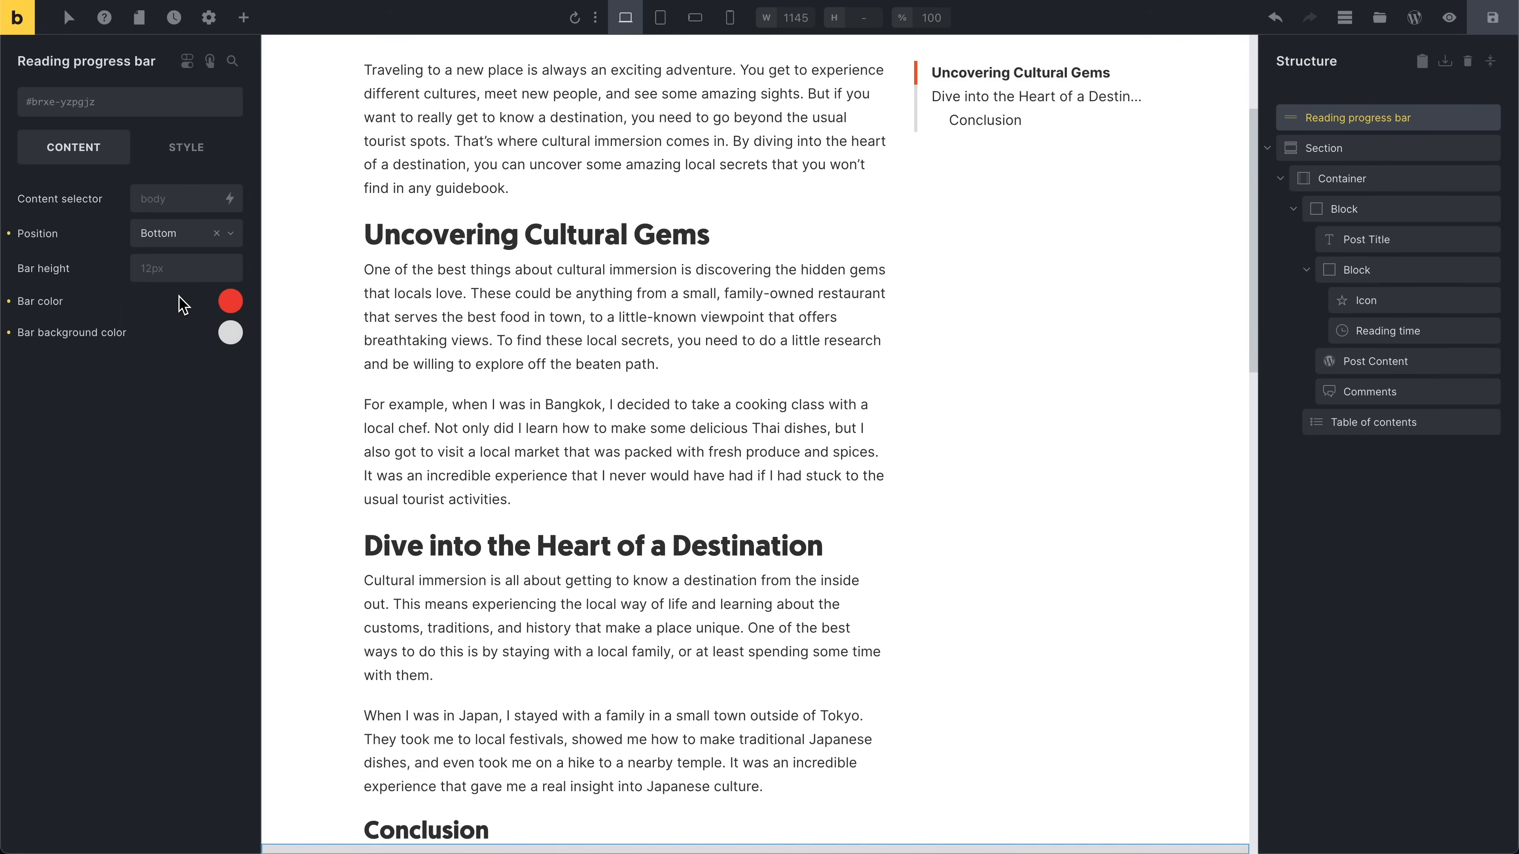
{"action": "scroll", "coordinate": [533, 804], "scroll_direction": "down", "scroll_amount": 5}
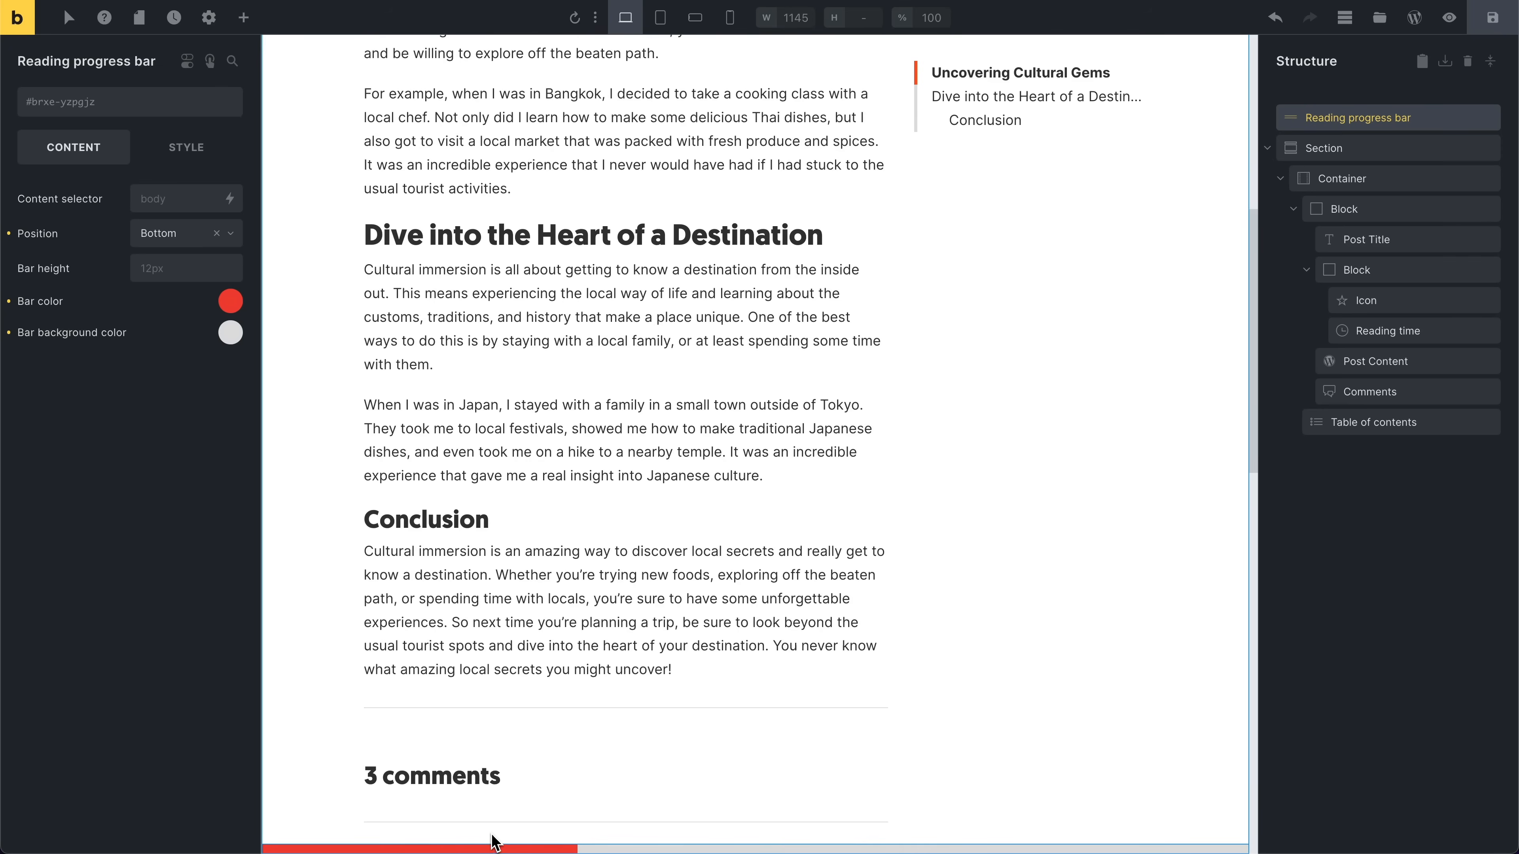
{"action": "scroll", "coordinate": [410, 631], "scroll_direction": "up", "scroll_amount": 10}
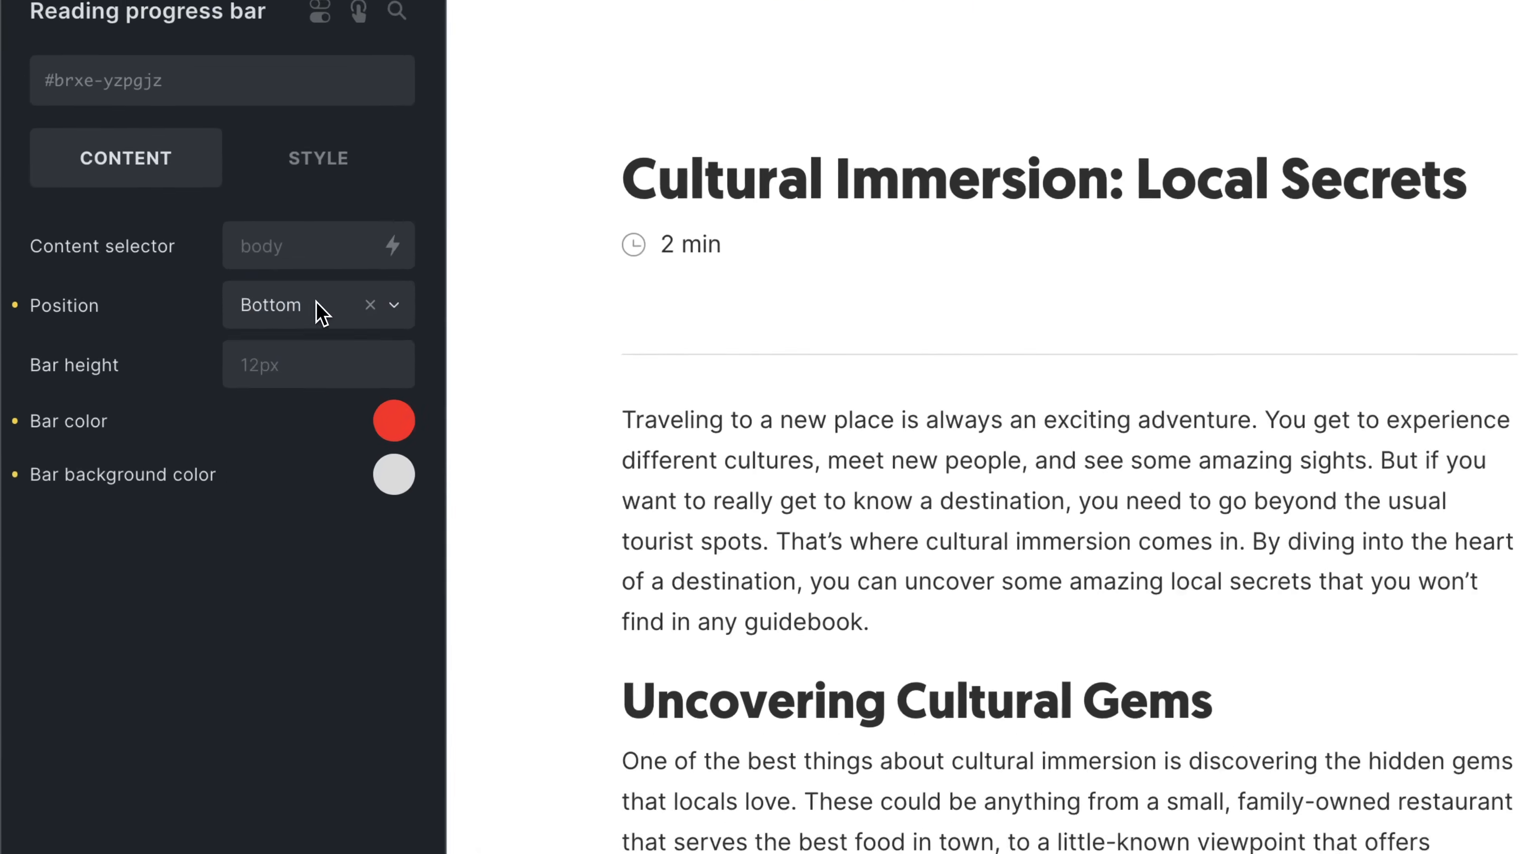
Step: Set the reading progress bar's position to Custom and inspect its Layout style settings for spacing and positioning
{"action": "left_click", "coordinate": [182, 234]}
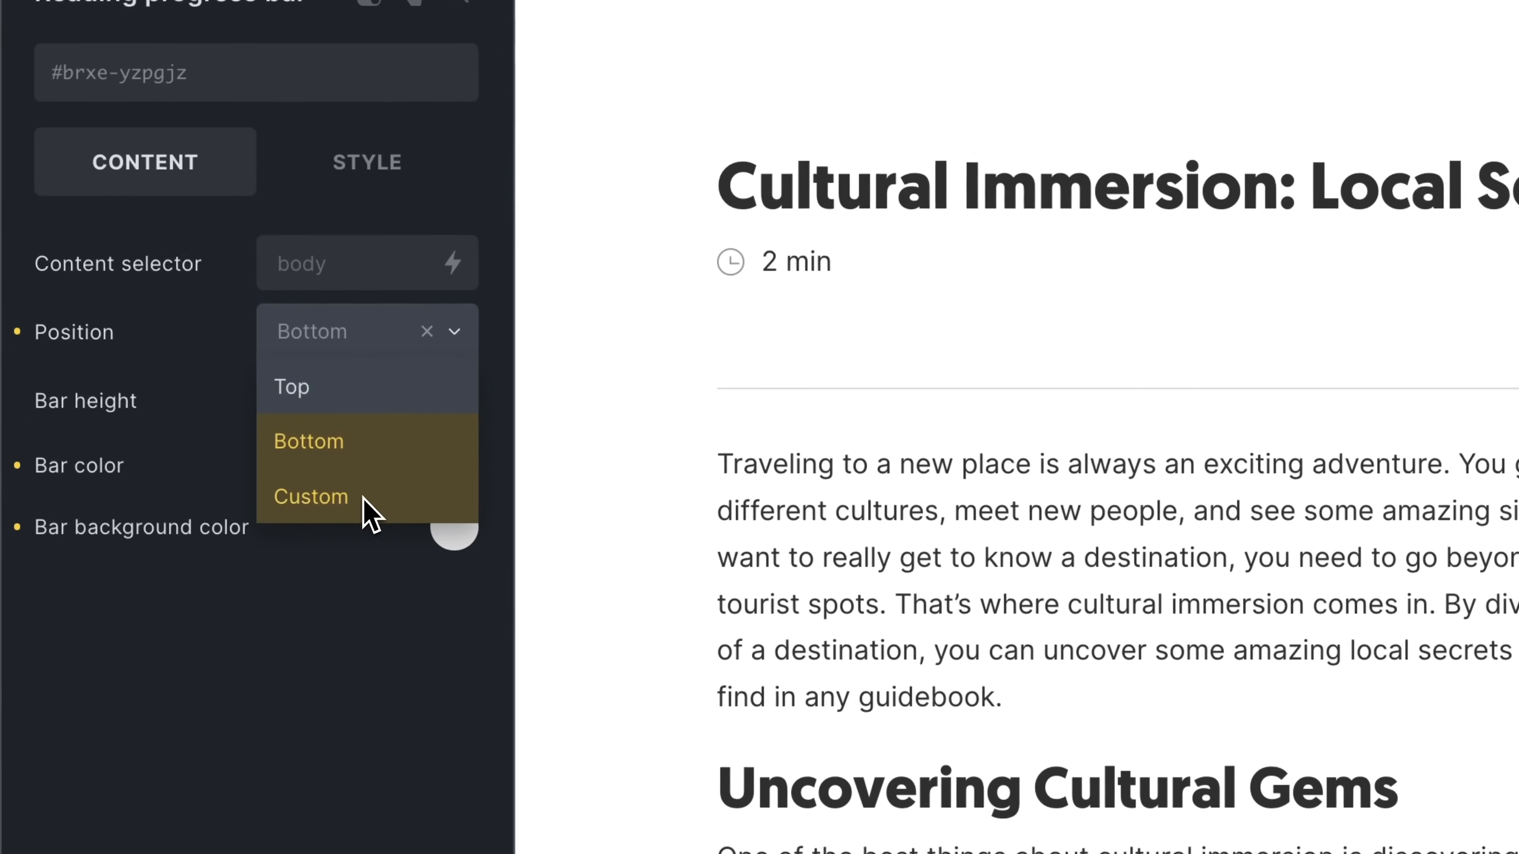
{"action": "left_click", "coordinate": [187, 326]}
{"action": "left_click", "coordinate": [302, 180]}
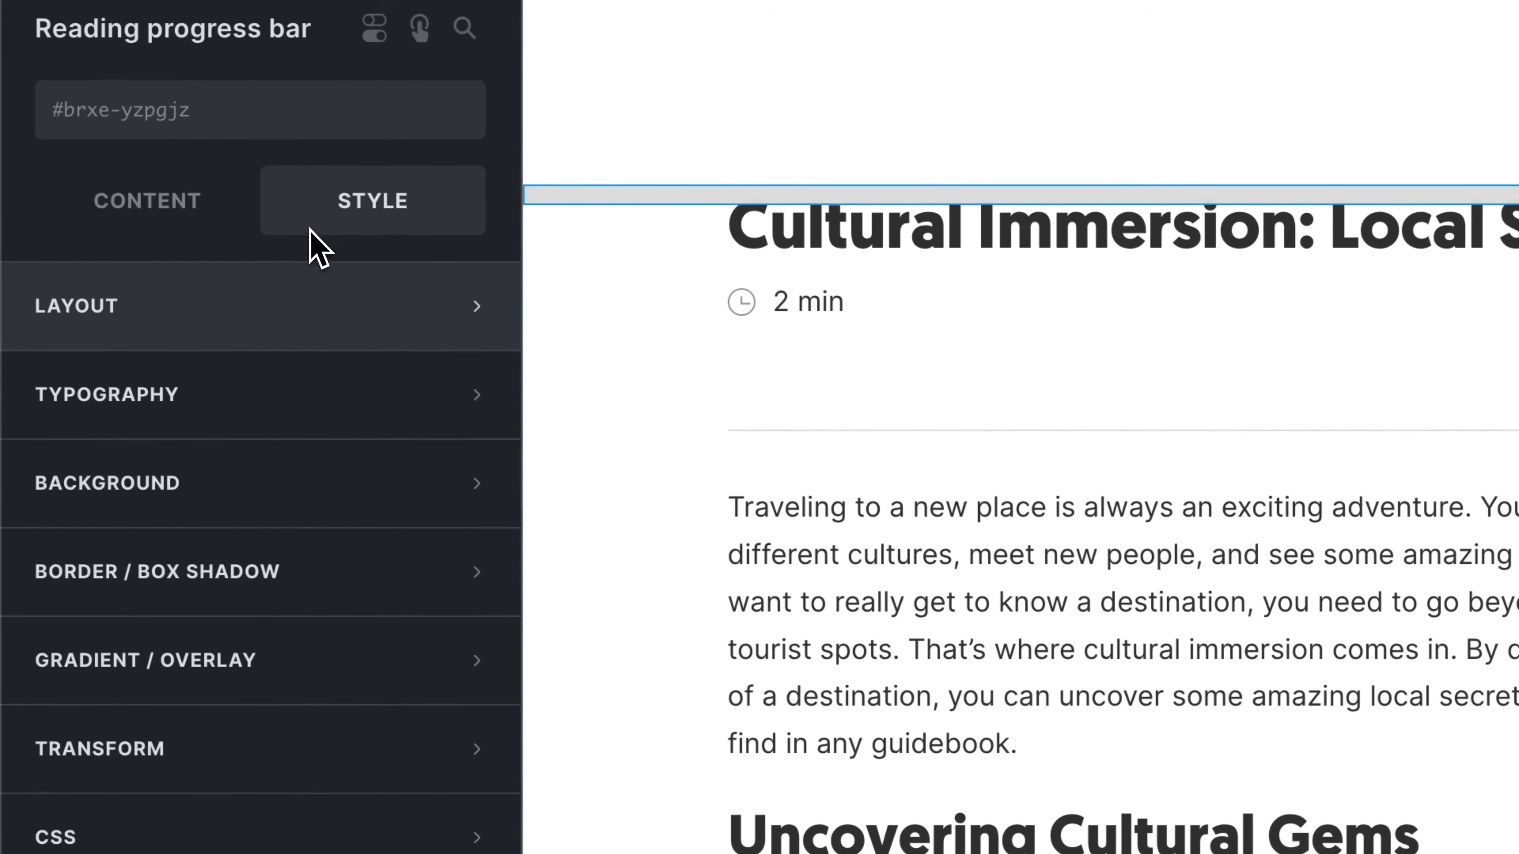
{"action": "left_click", "coordinate": [274, 286]}
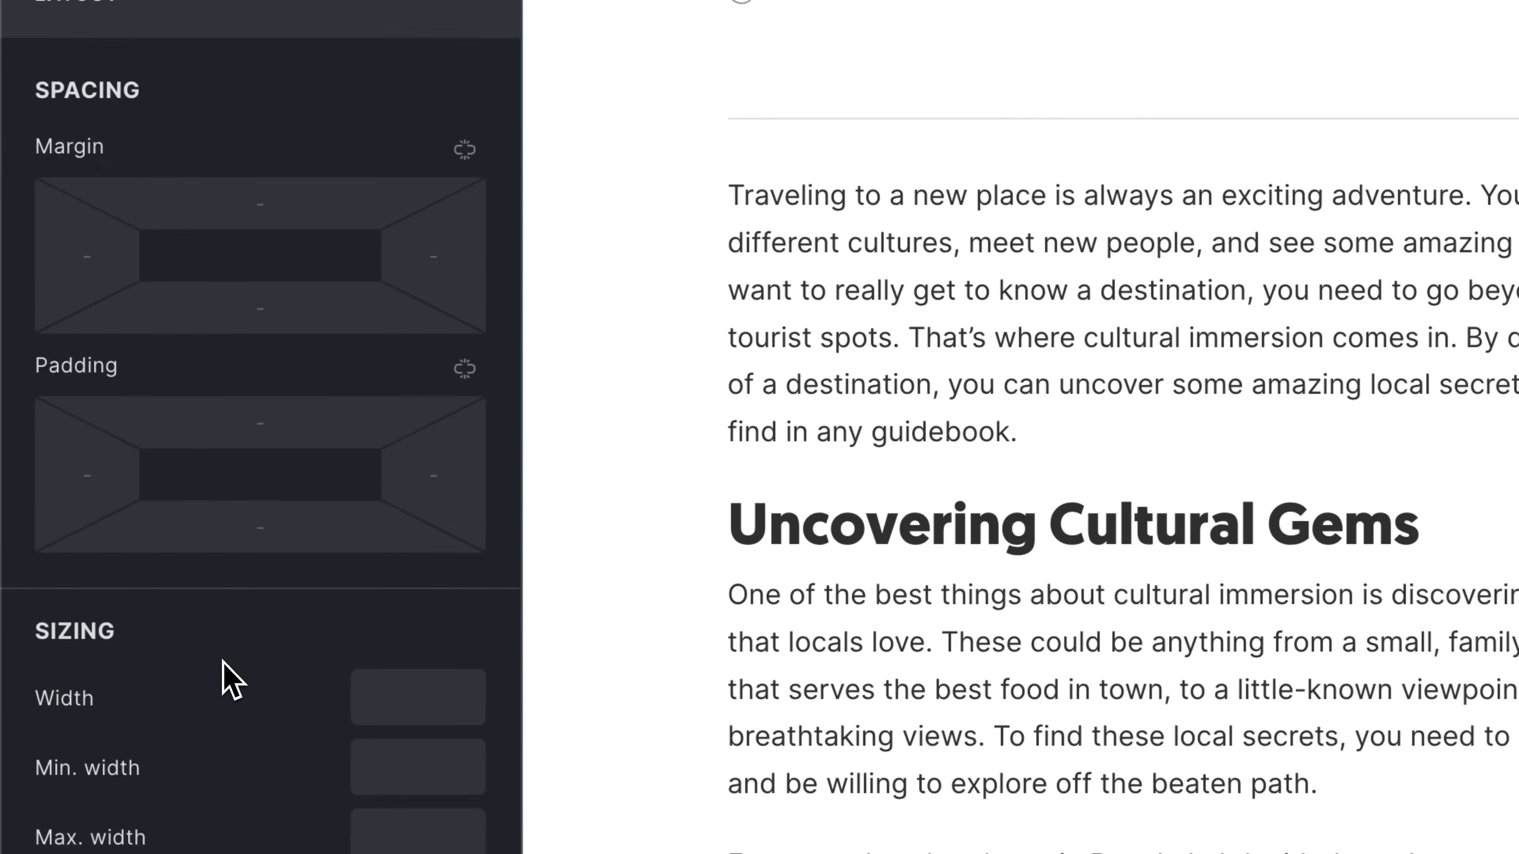
{"action": "scroll", "coordinate": [224, 664], "scroll_direction": "down", "scroll_amount": 5}
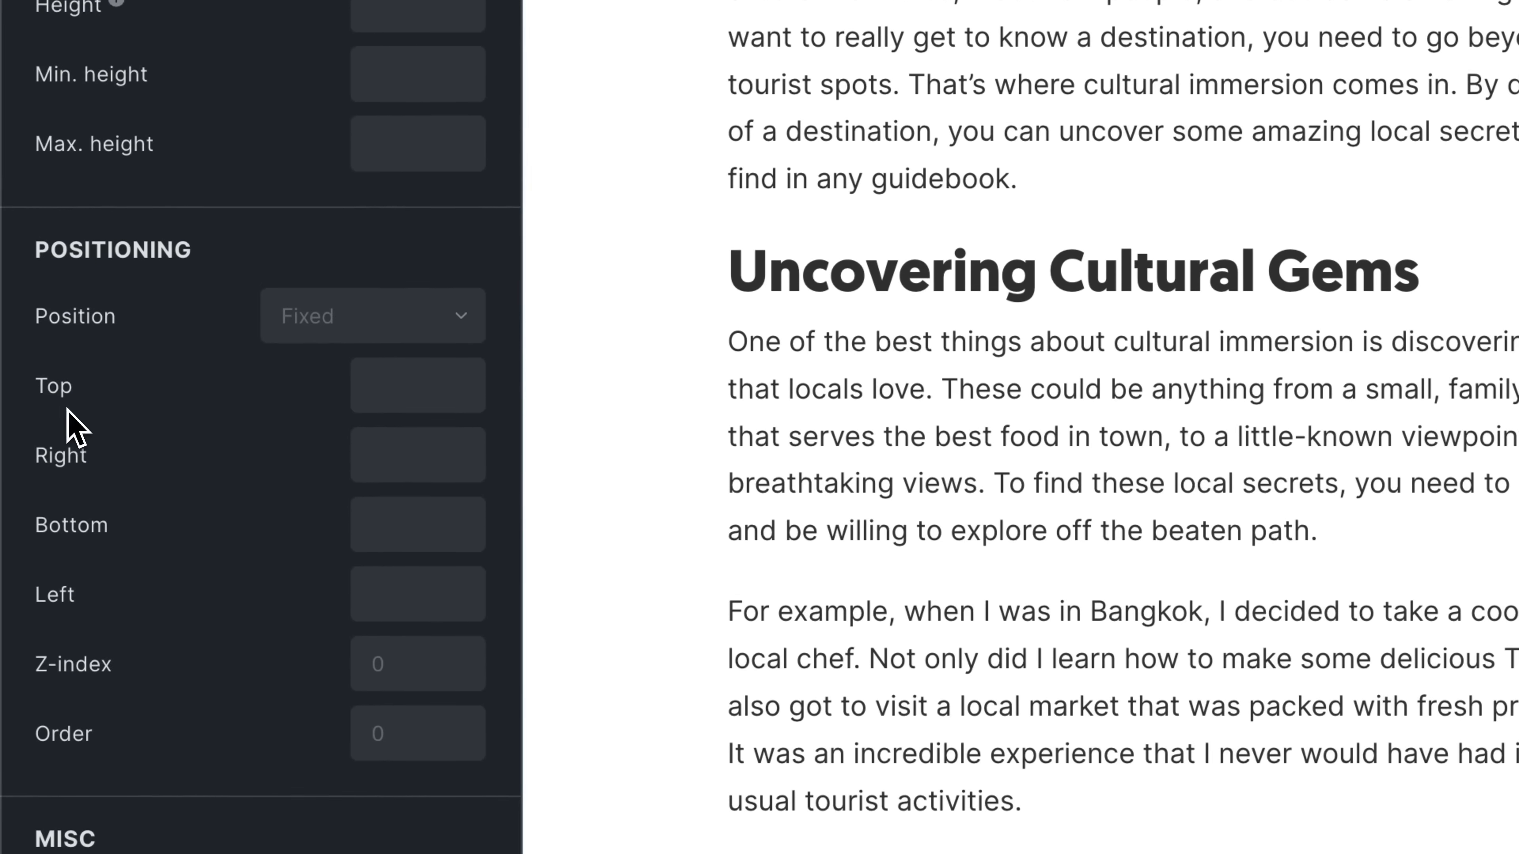
{"action": "scroll", "coordinate": [77, 522], "scroll_direction": "up", "scroll_amount": 10}
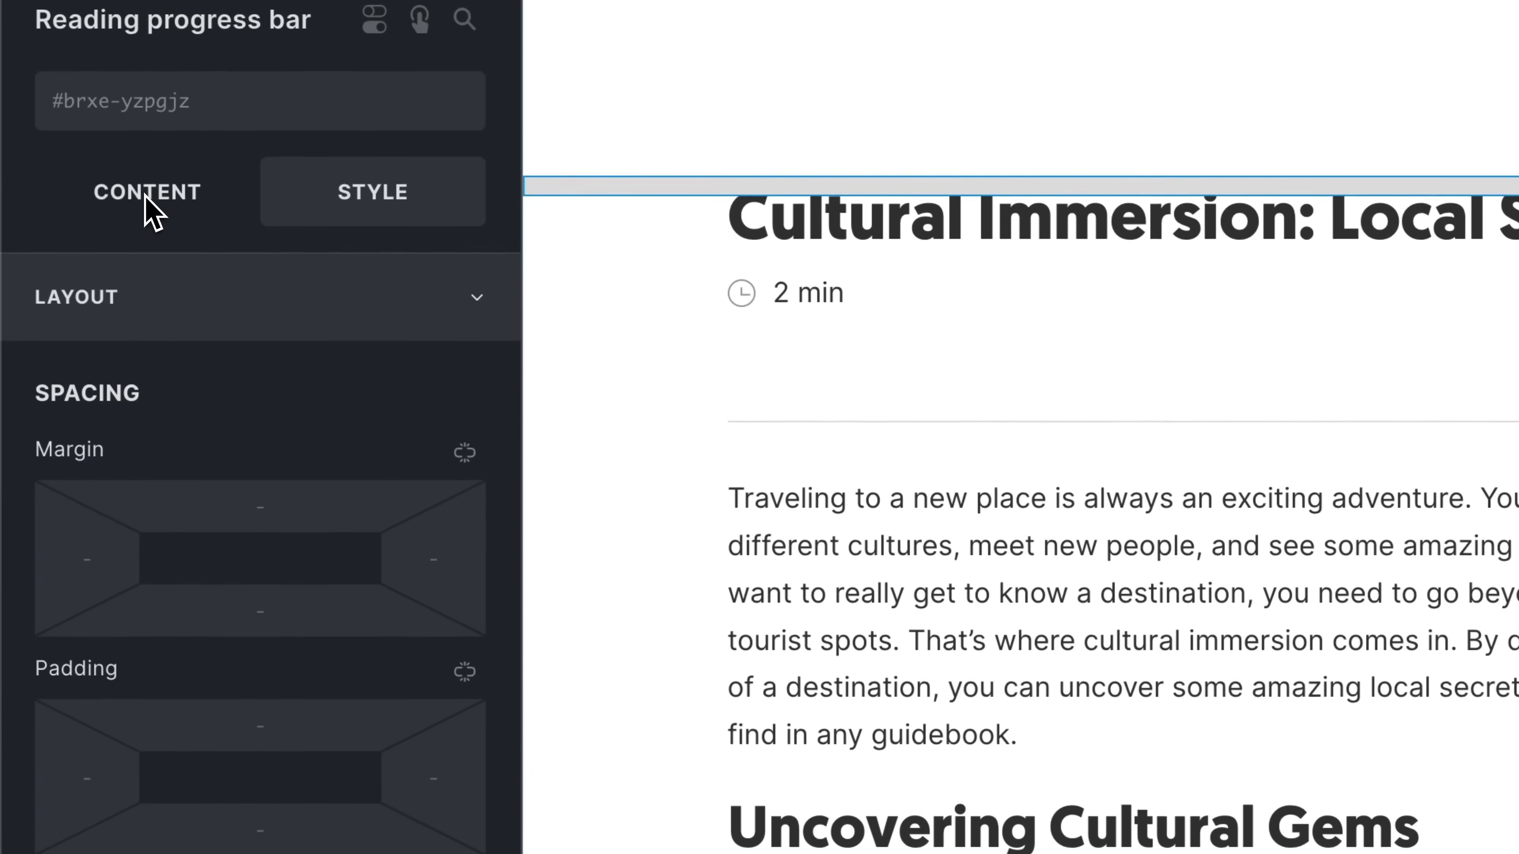
{"action": "left_click", "coordinate": [150, 216]}
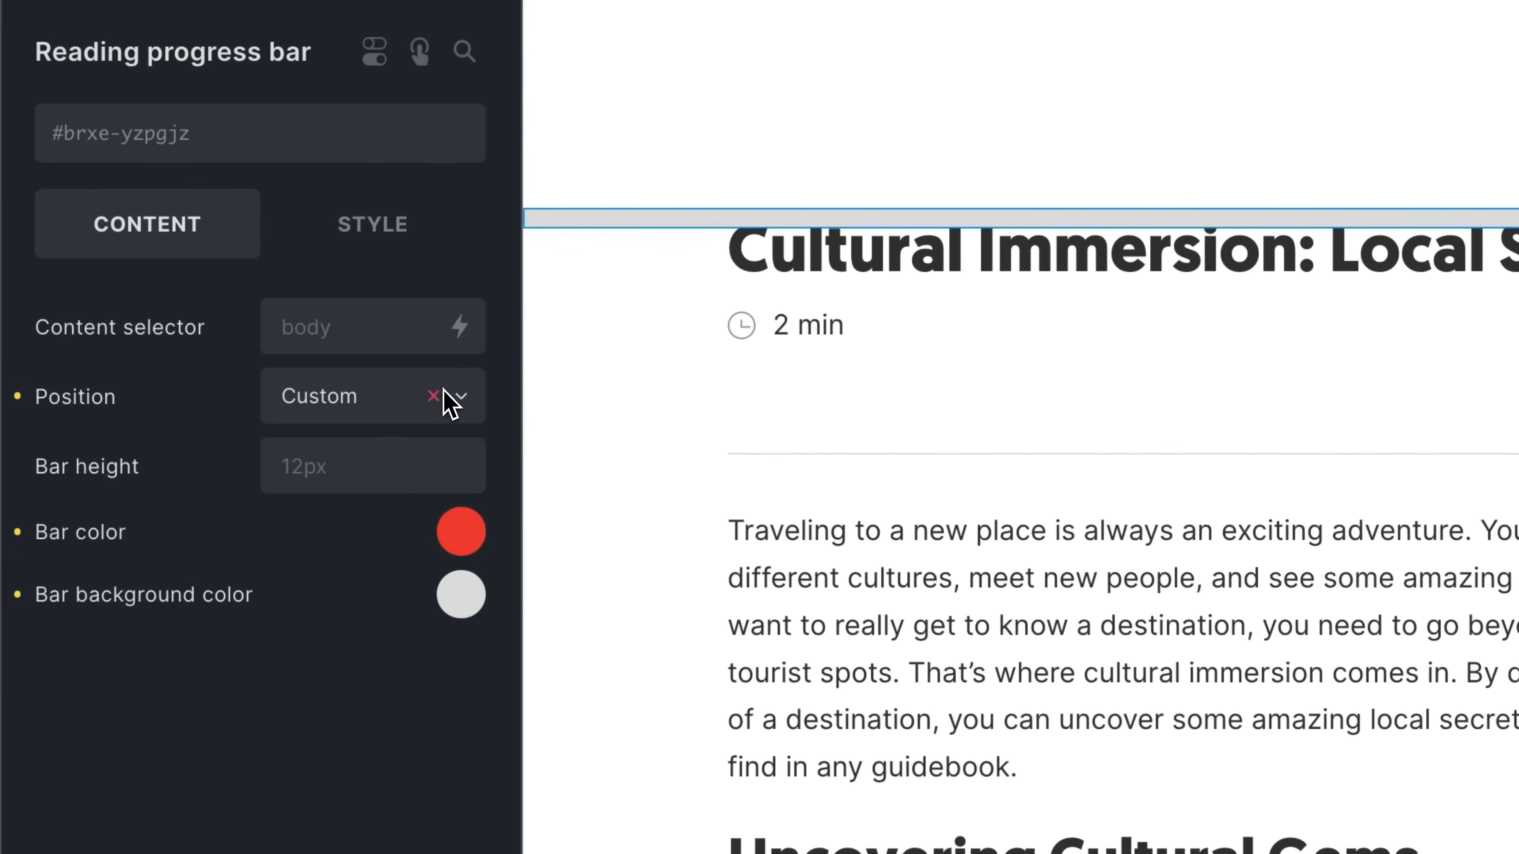
Step: Clear the reading progress bar's Custom position so it returns to the default Top
{"action": "left_click", "coordinate": [434, 395]}
{"action": "left_click", "coordinate": [419, 486]}
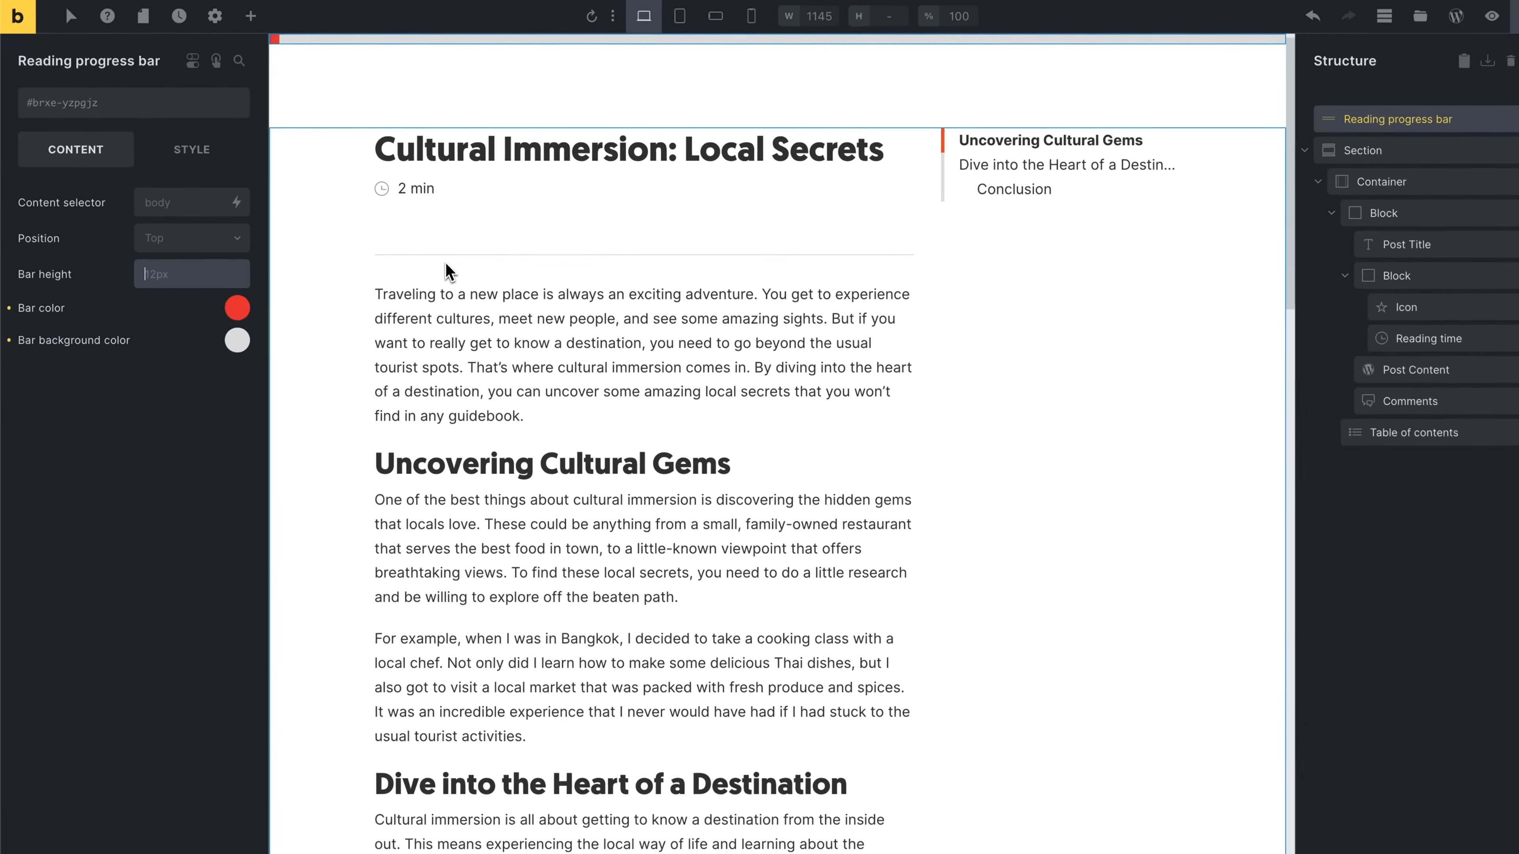
Step: Review the reading progress bar's Style positioning settings and the Post Content element's spacing
{"action": "scroll", "coordinate": [435, 258], "scroll_direction": "down", "scroll_amount": 3}
{"action": "scroll", "coordinate": [436, 258], "scroll_direction": "down", "scroll_amount": 2}
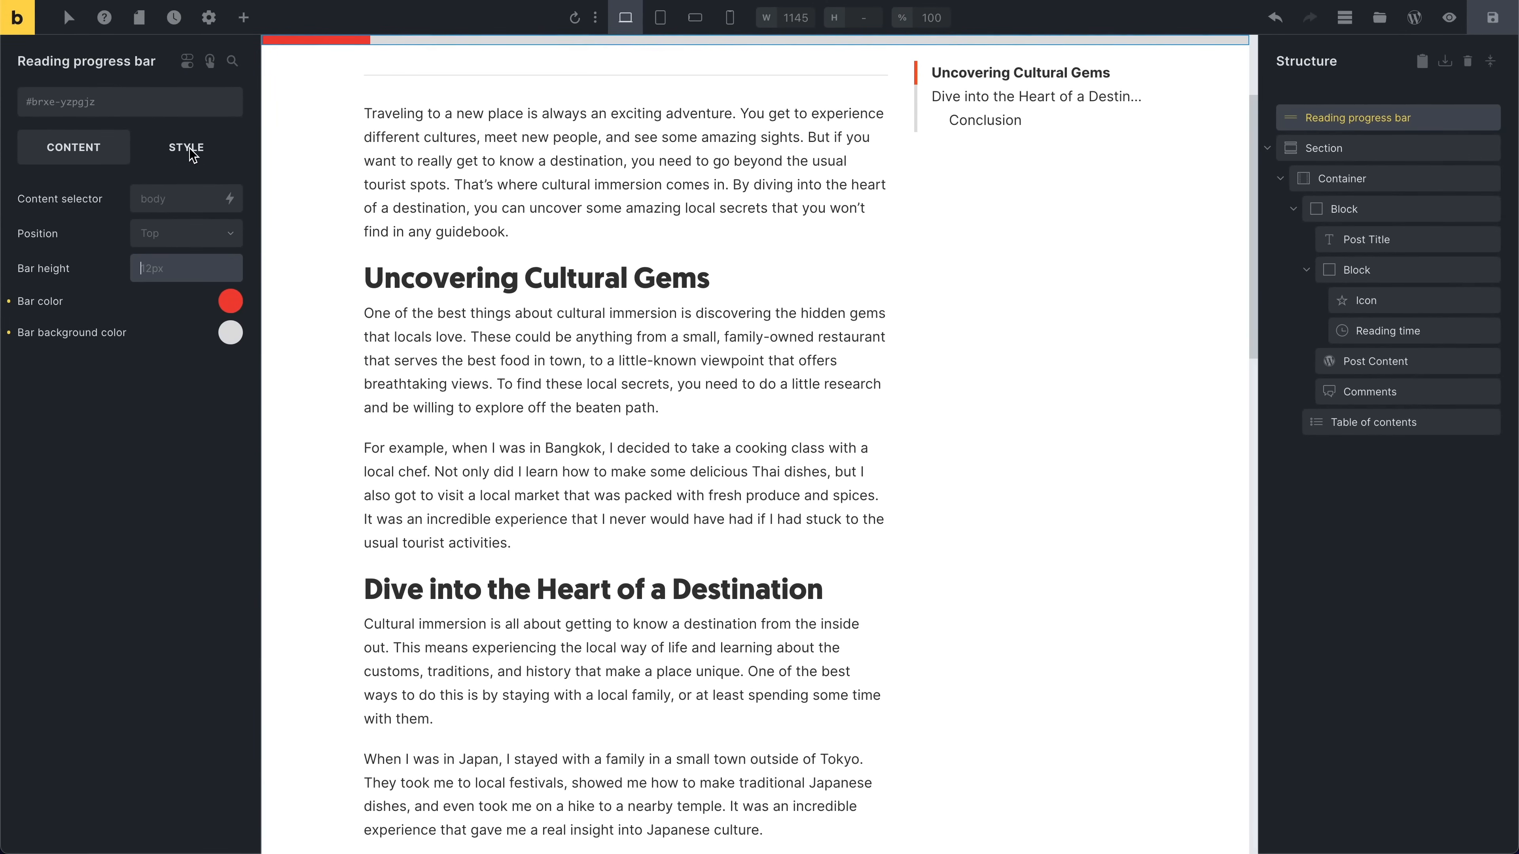
{"action": "left_click", "coordinate": [188, 149]}
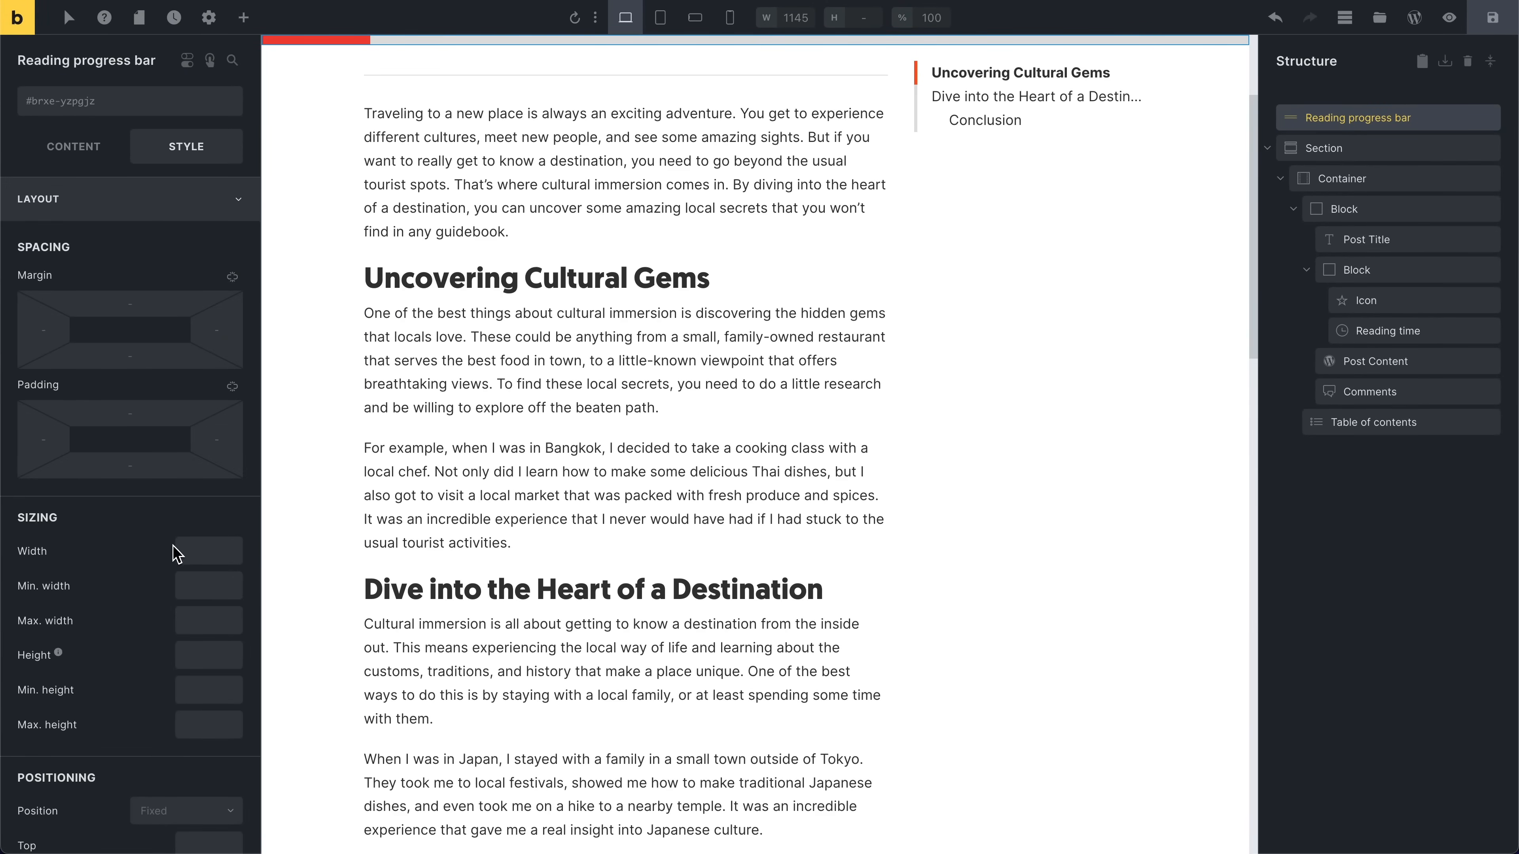
{"action": "scroll", "coordinate": [180, 570], "scroll_direction": "down", "scroll_amount": 4}
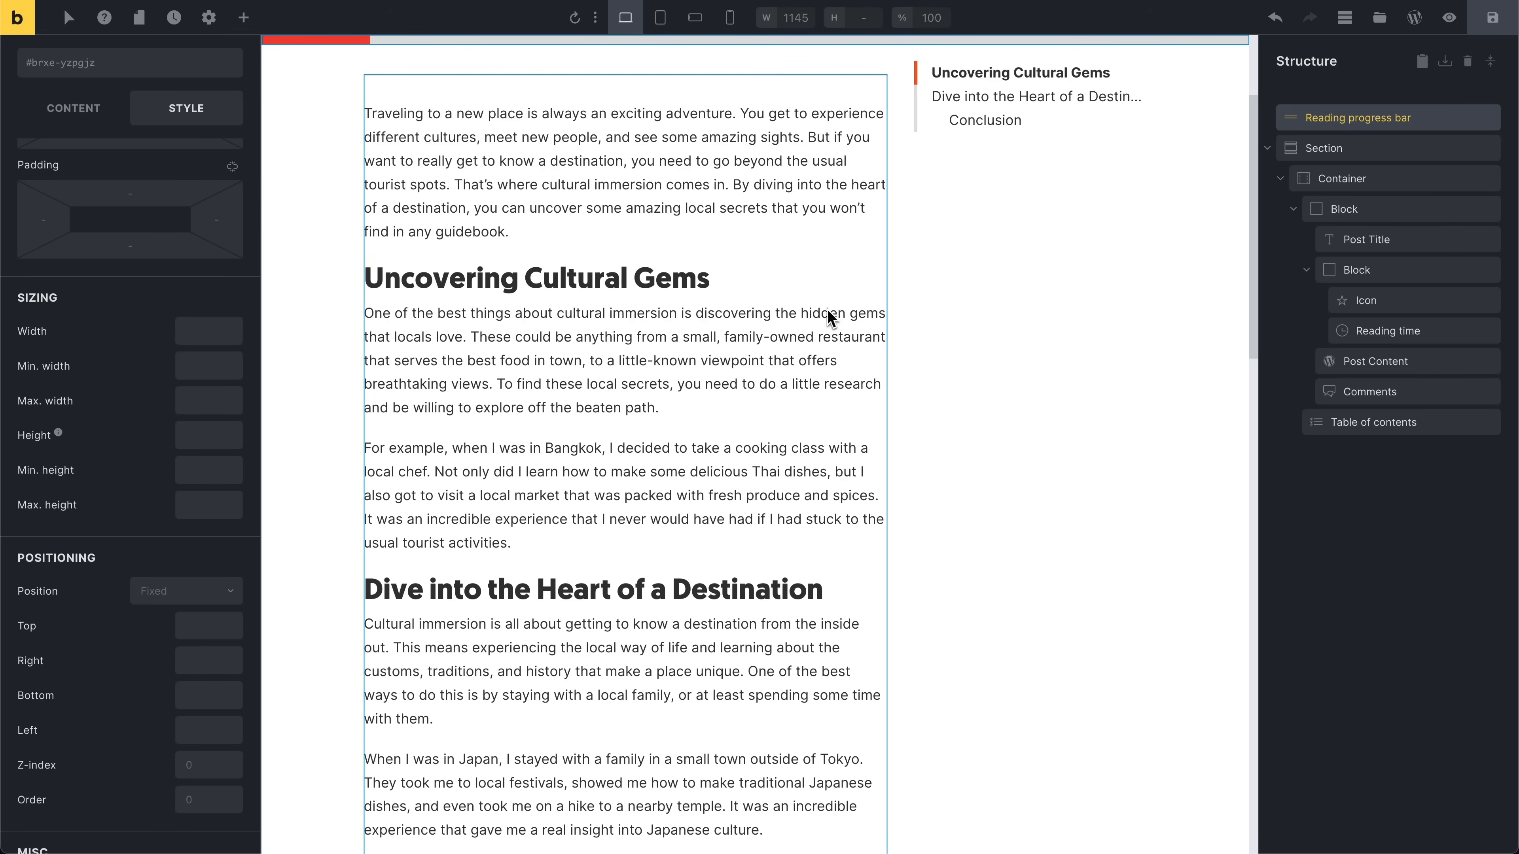
{"action": "left_click", "coordinate": [1369, 364]}
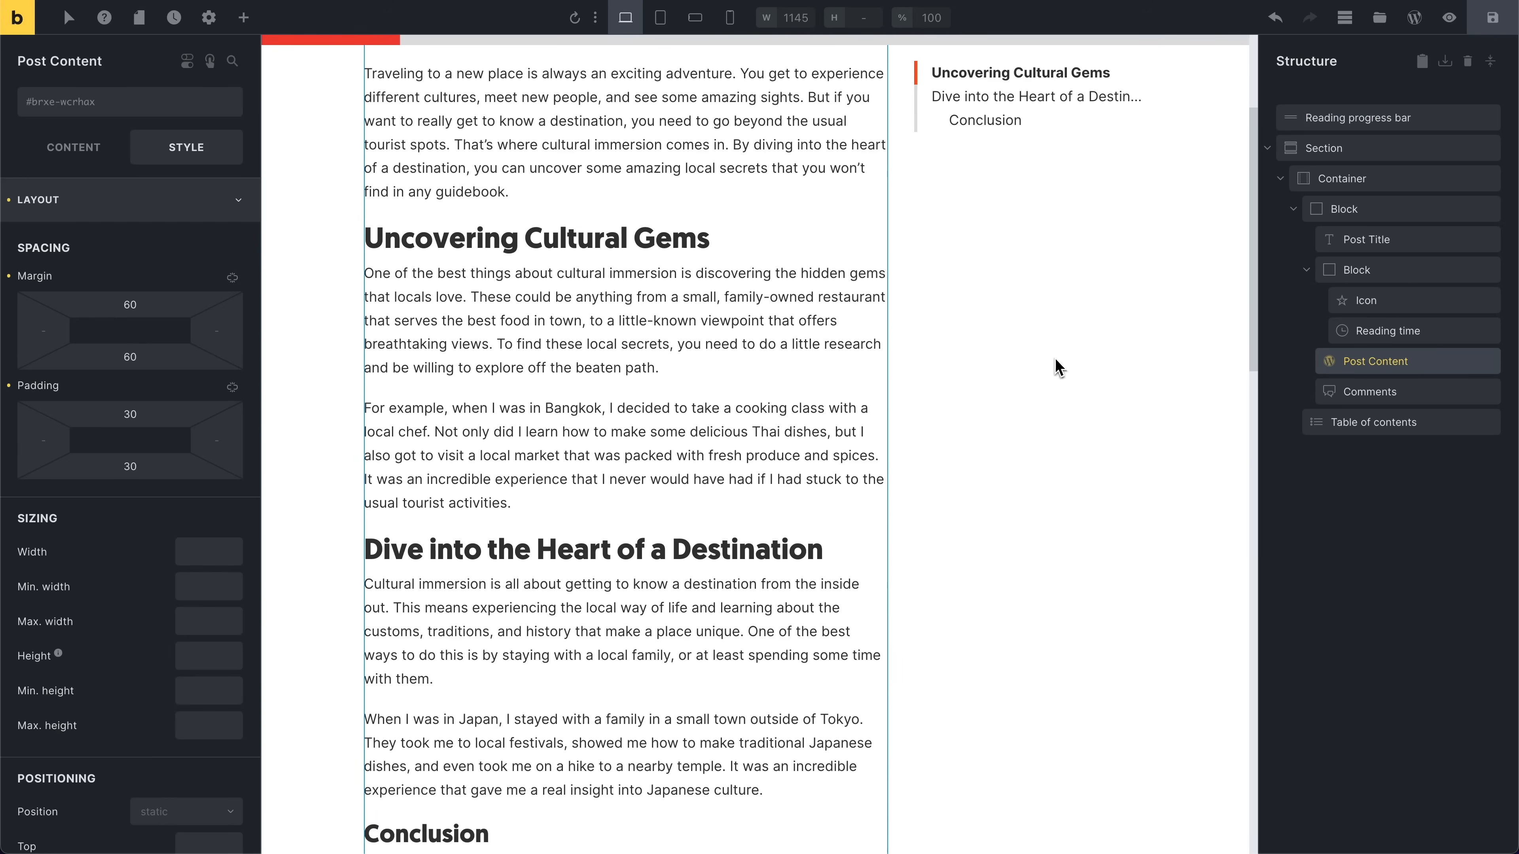
{"action": "scroll", "coordinate": [570, 329], "scroll_direction": "up", "scroll_amount": 3}
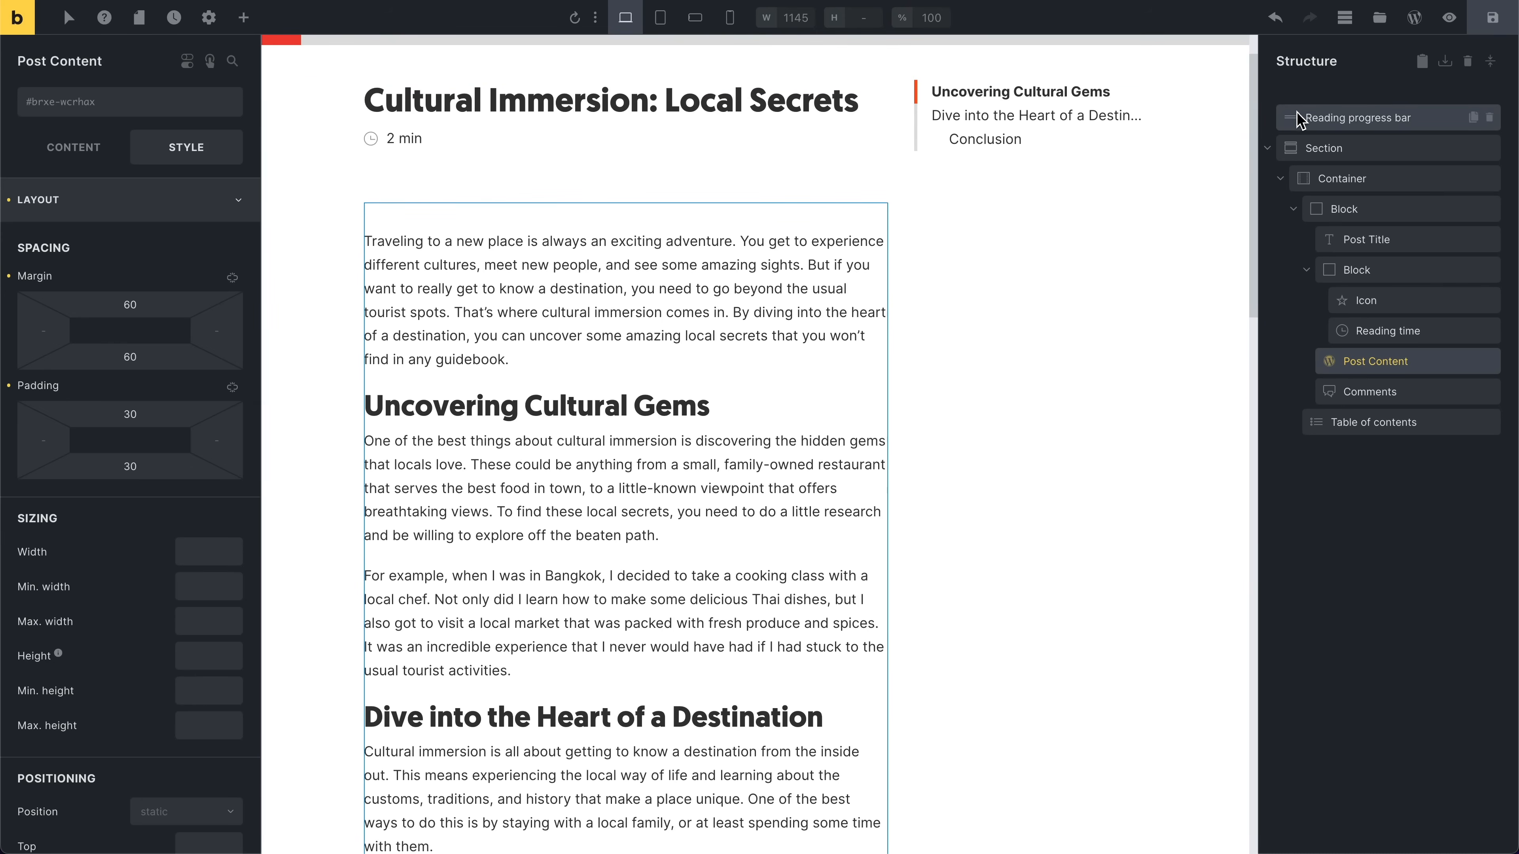
Step: Move the Reading progress bar element into the container, directly above Post Content
{"action": "left_click_drag", "start_coordinate": [1298, 118], "coordinate": [1366, 372]}
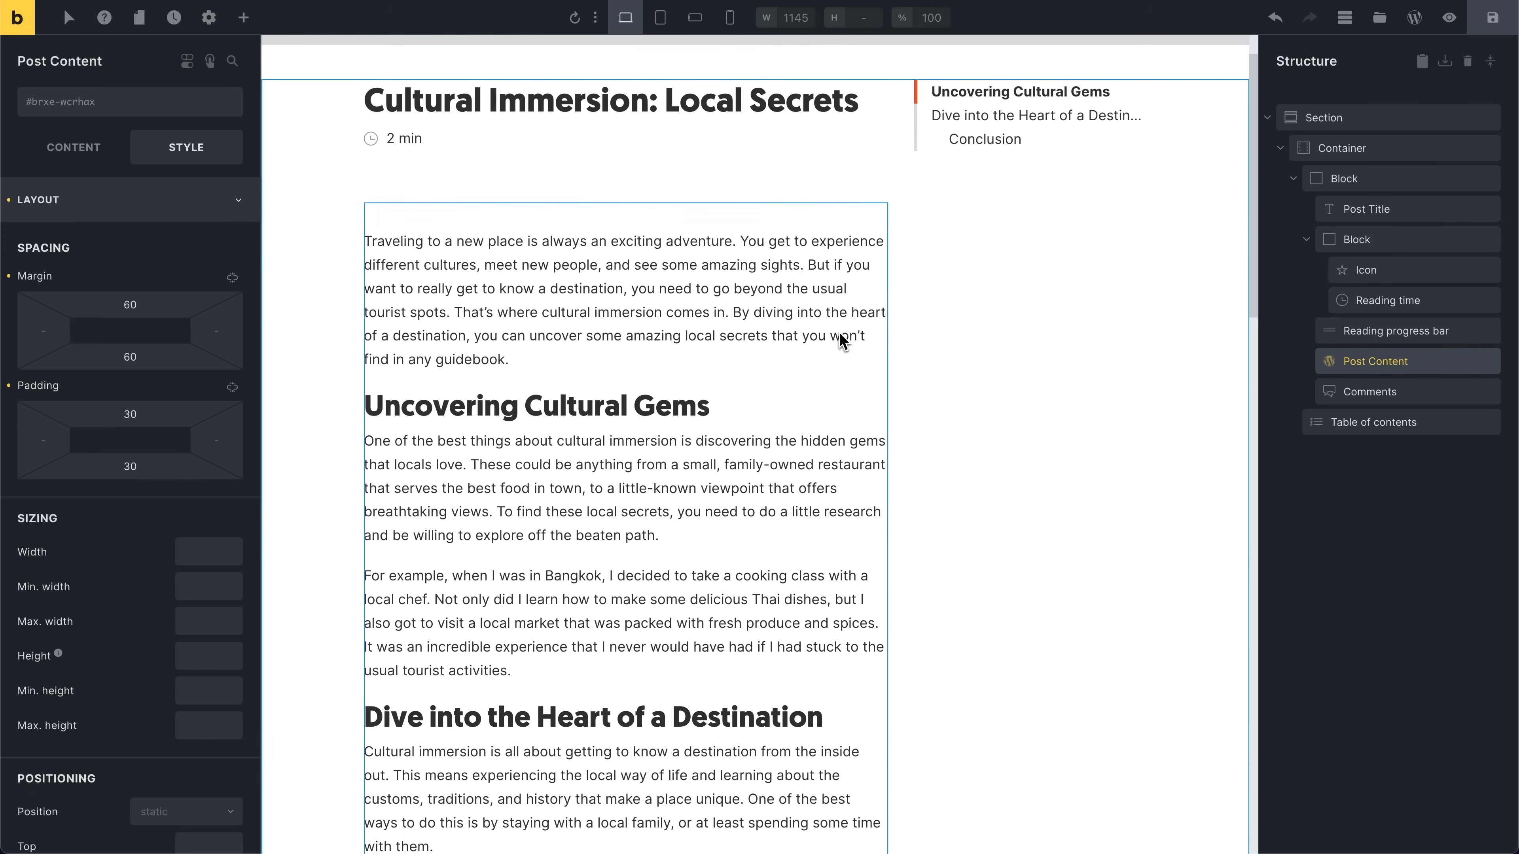
Step: Set the reading progress bar's Style position to sticky with a Top value of 30
{"action": "scroll", "coordinate": [237, 650], "scroll_direction": "down", "scroll_amount": 6}
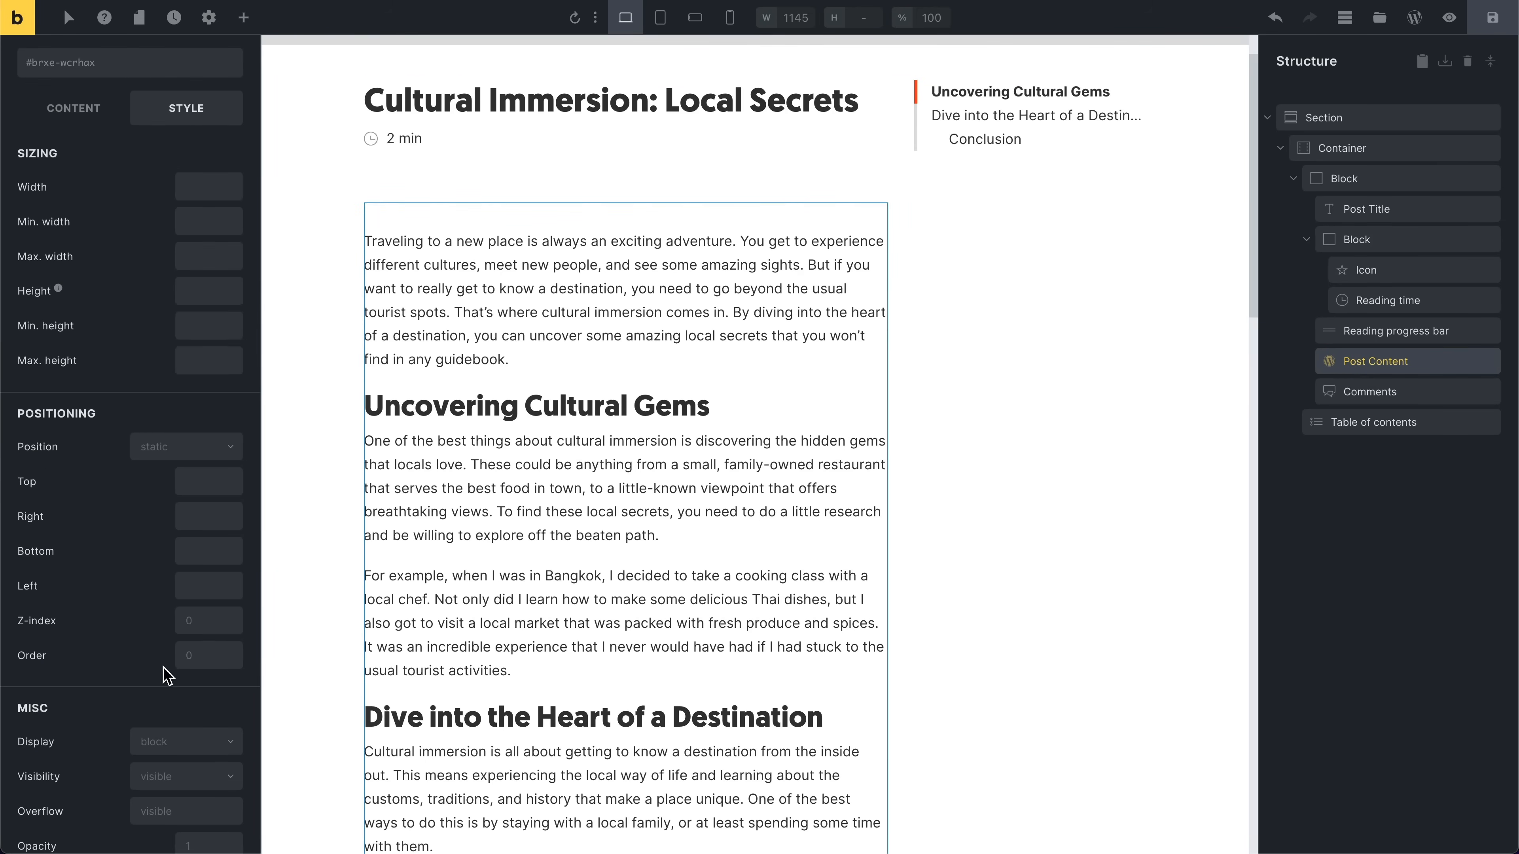
{"action": "left_click", "coordinate": [1386, 334]}
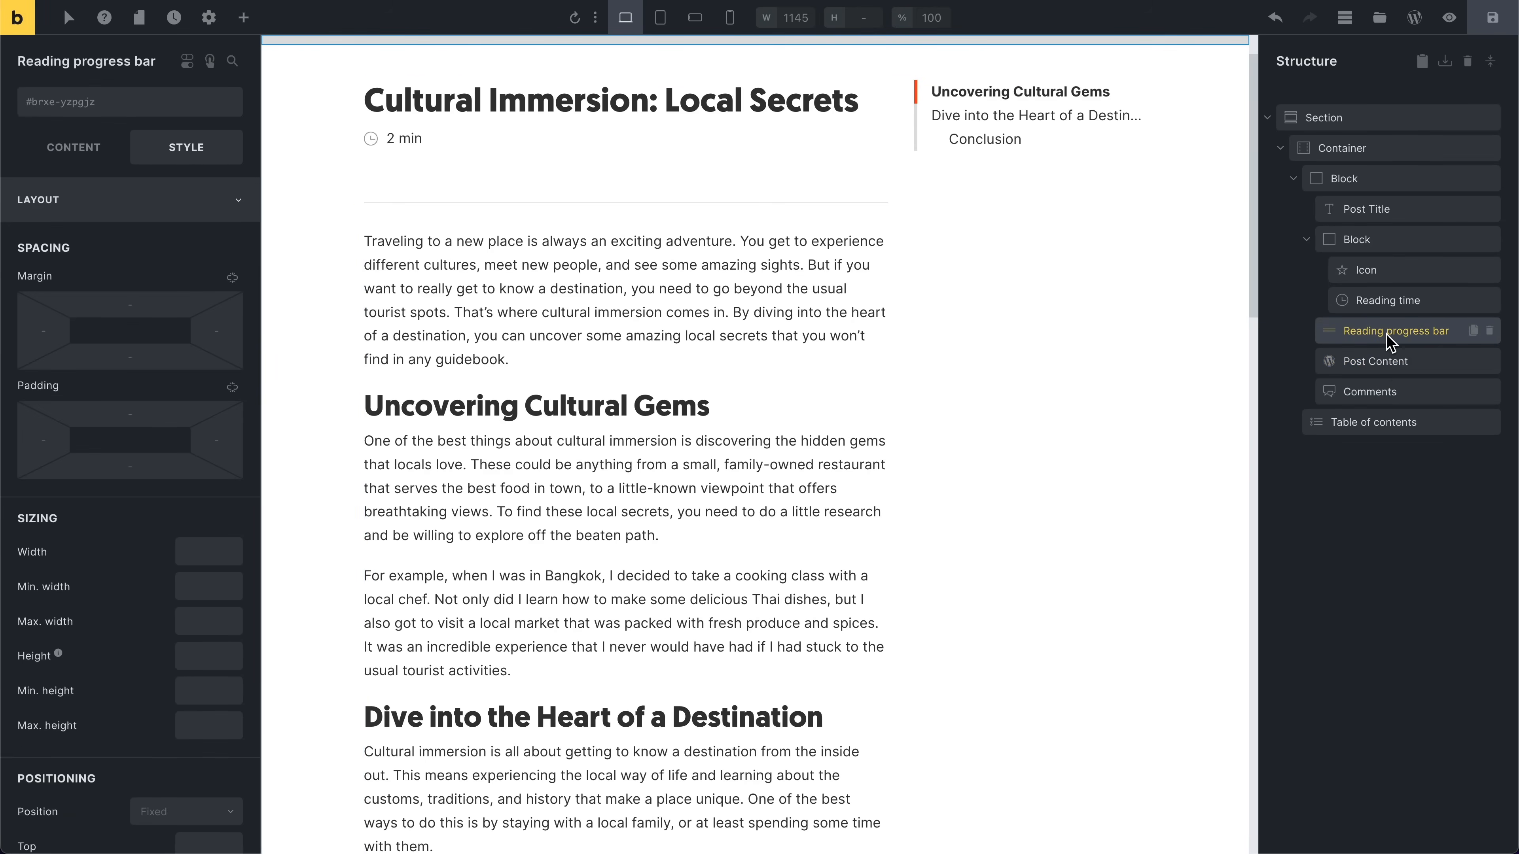
{"action": "scroll", "coordinate": [89, 712], "scroll_direction": "down", "scroll_amount": 3}
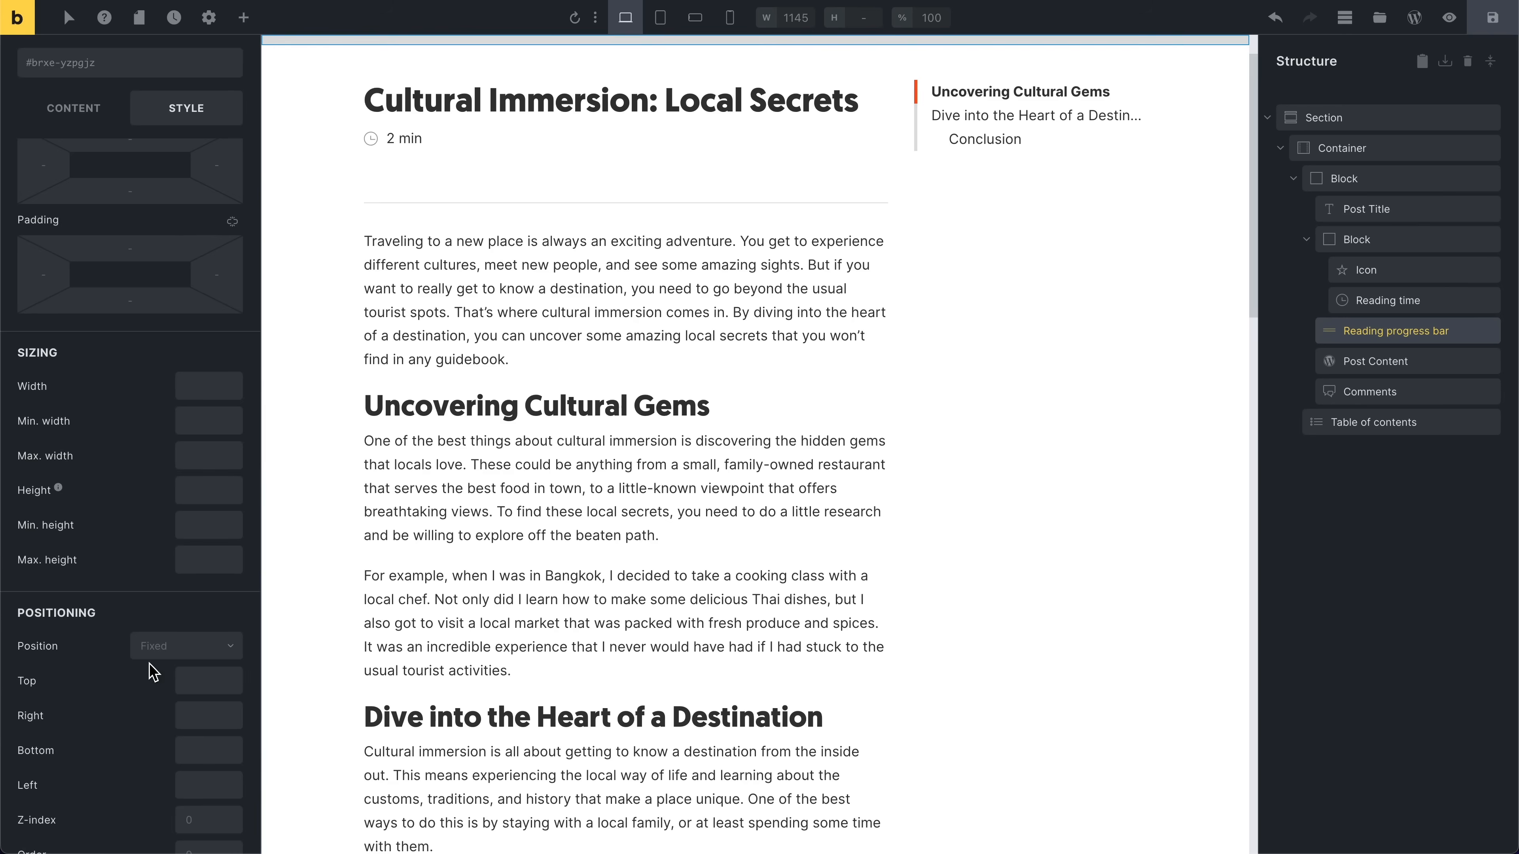
{"action": "left_click", "coordinate": [189, 646]}
{"action": "left_click", "coordinate": [192, 796]}
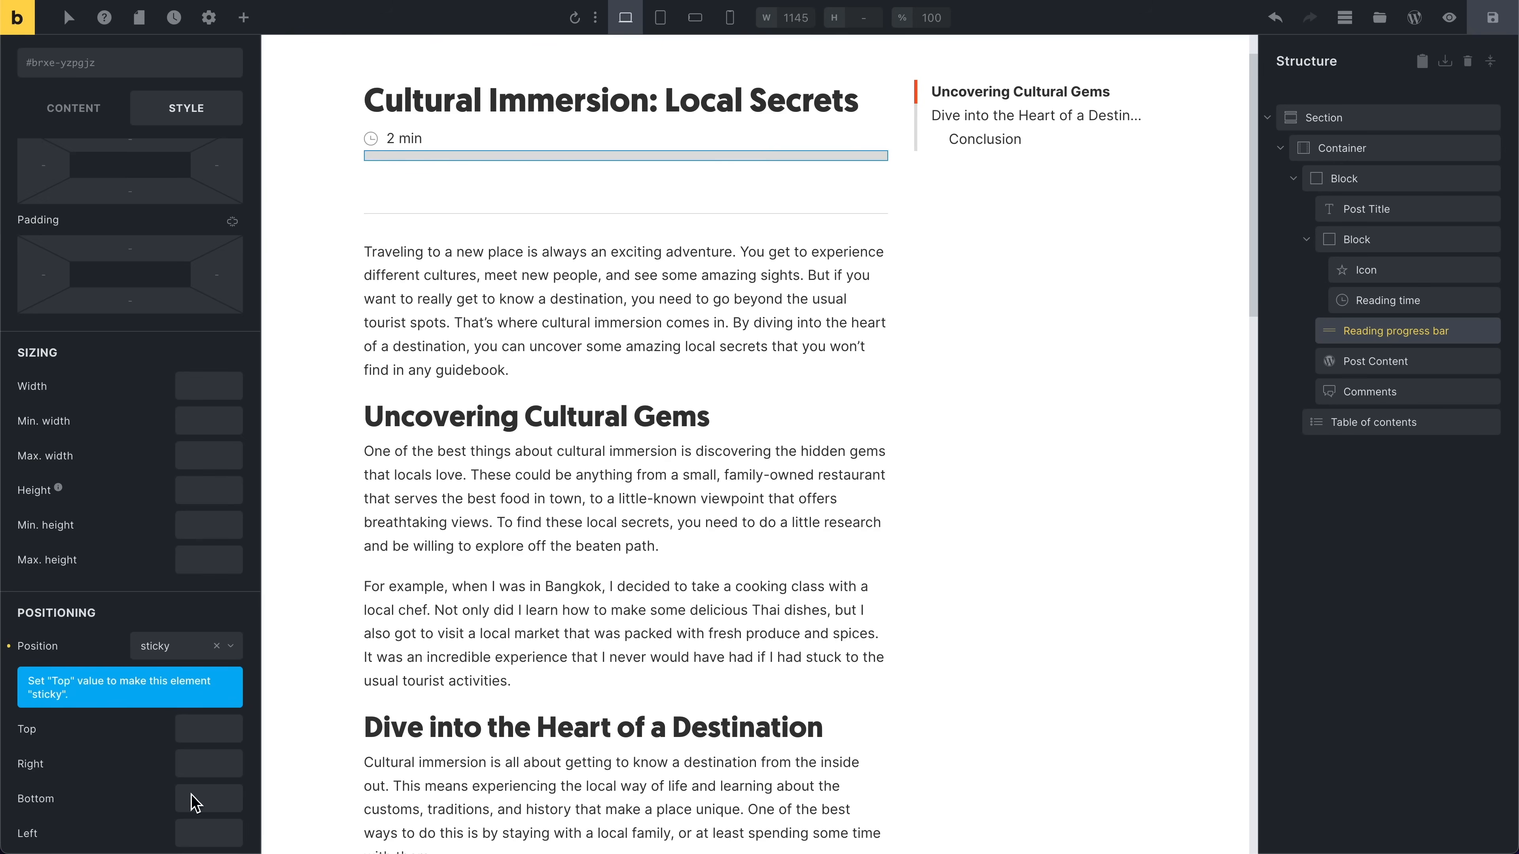
{"action": "left_click", "coordinate": [225, 729]}
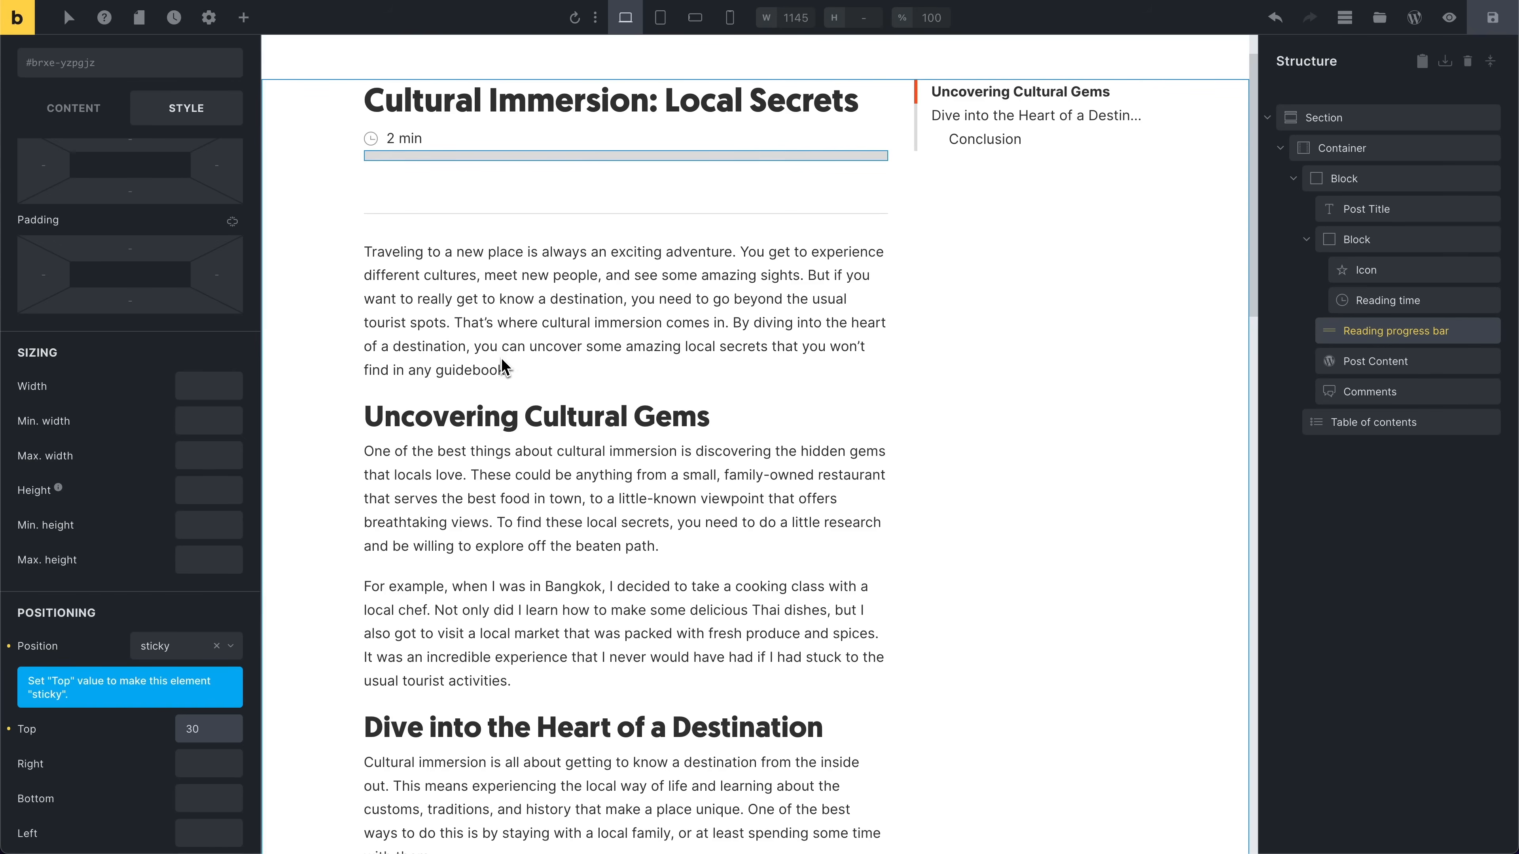
Step: Scroll through the post in the canvas to check the sticky progress bar's behaviour
{"action": "scroll", "coordinate": [559, 362], "scroll_direction": "down", "scroll_amount": 5}
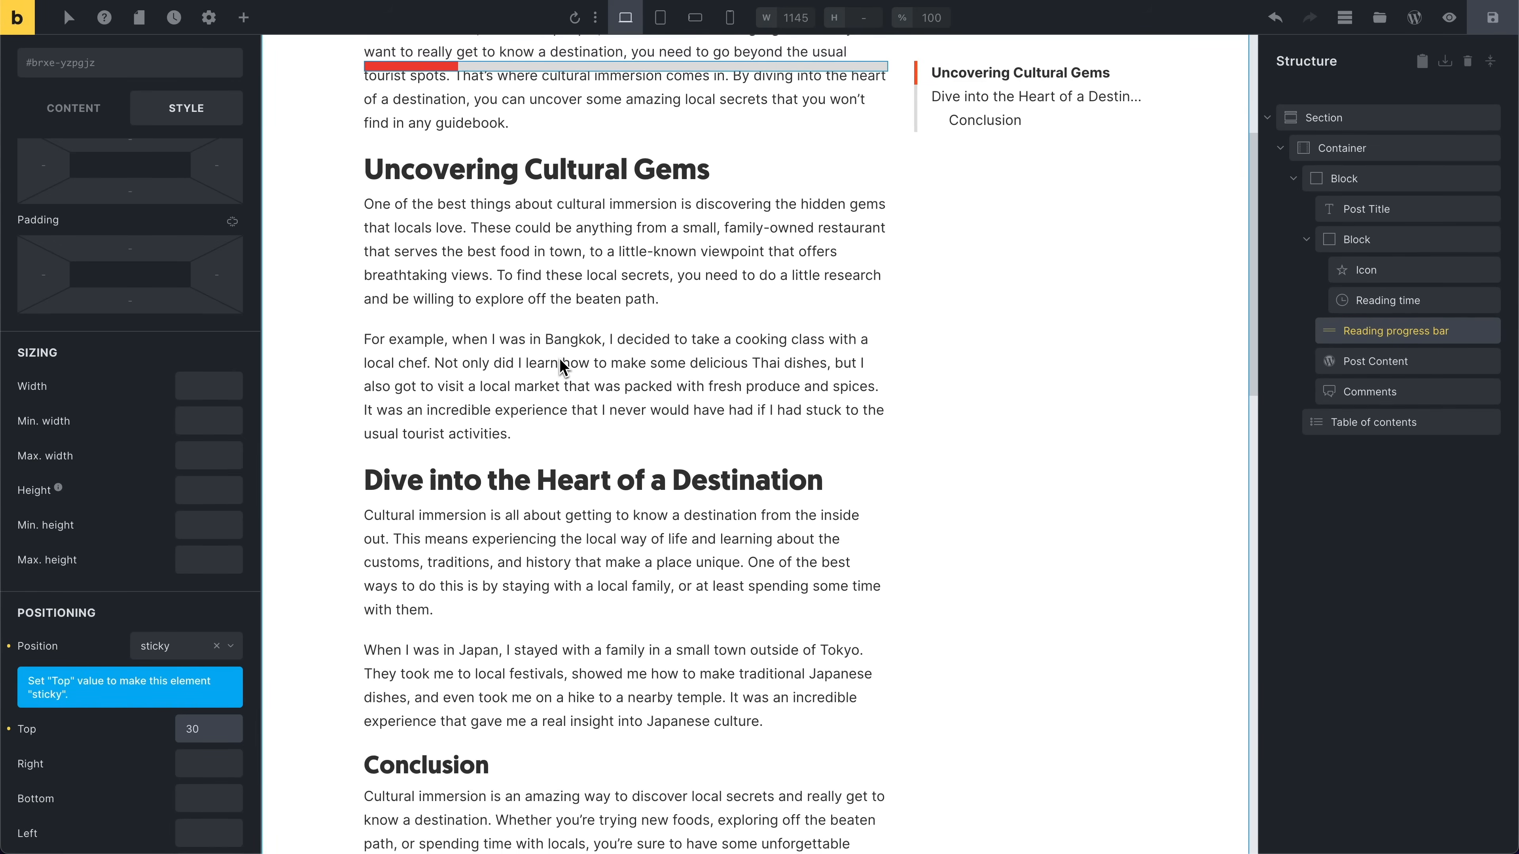
{"action": "scroll", "coordinate": [562, 366], "scroll_direction": "down", "scroll_amount": 3}
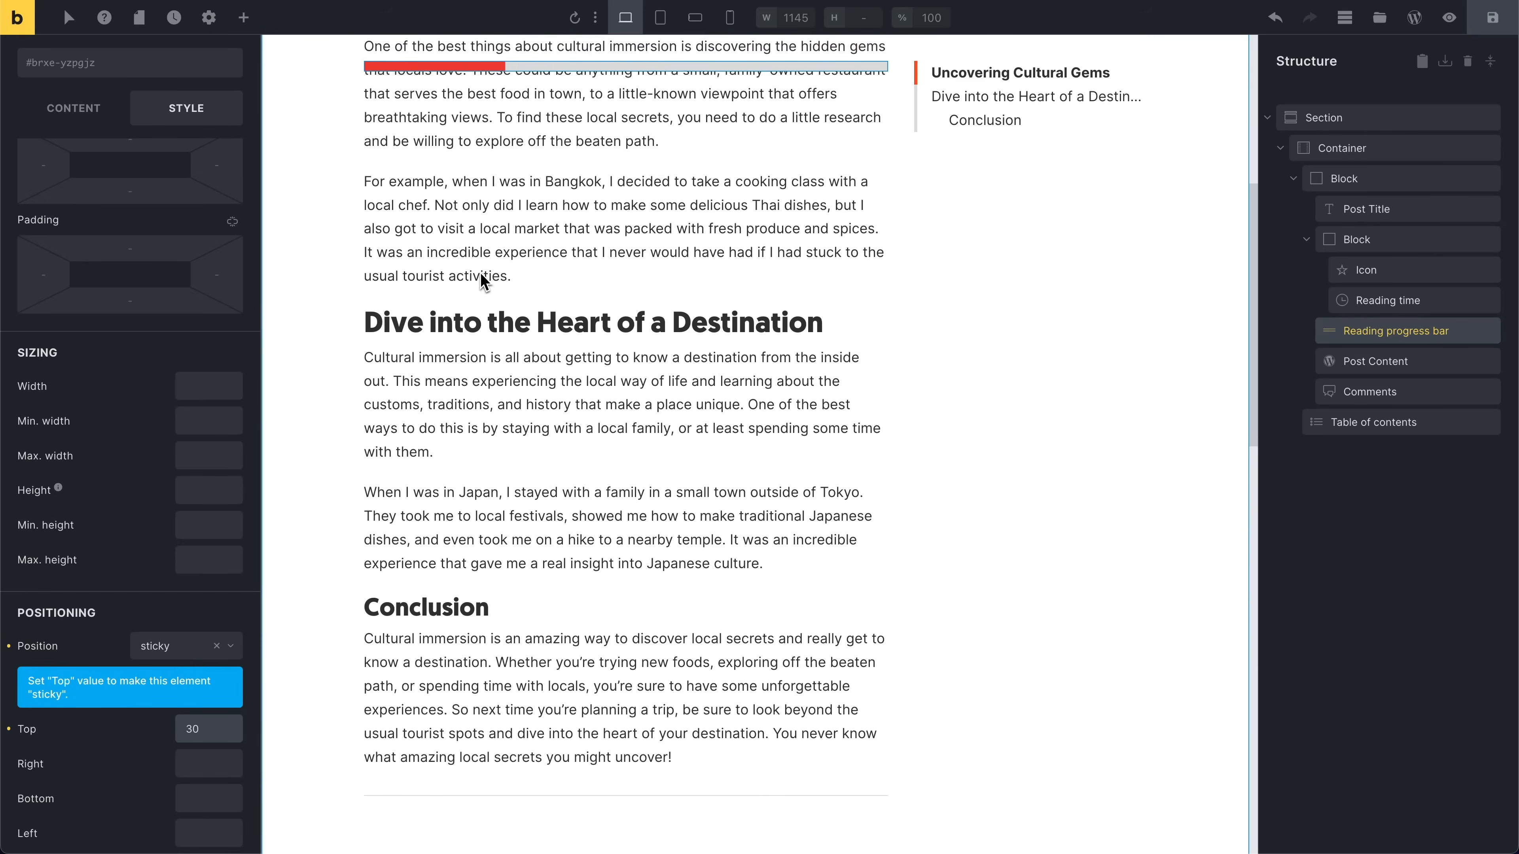
{"action": "scroll", "coordinate": [483, 281], "scroll_direction": "down", "scroll_amount": 6}
{"action": "scroll", "coordinate": [482, 290], "scroll_direction": "up", "scroll_amount": 15}
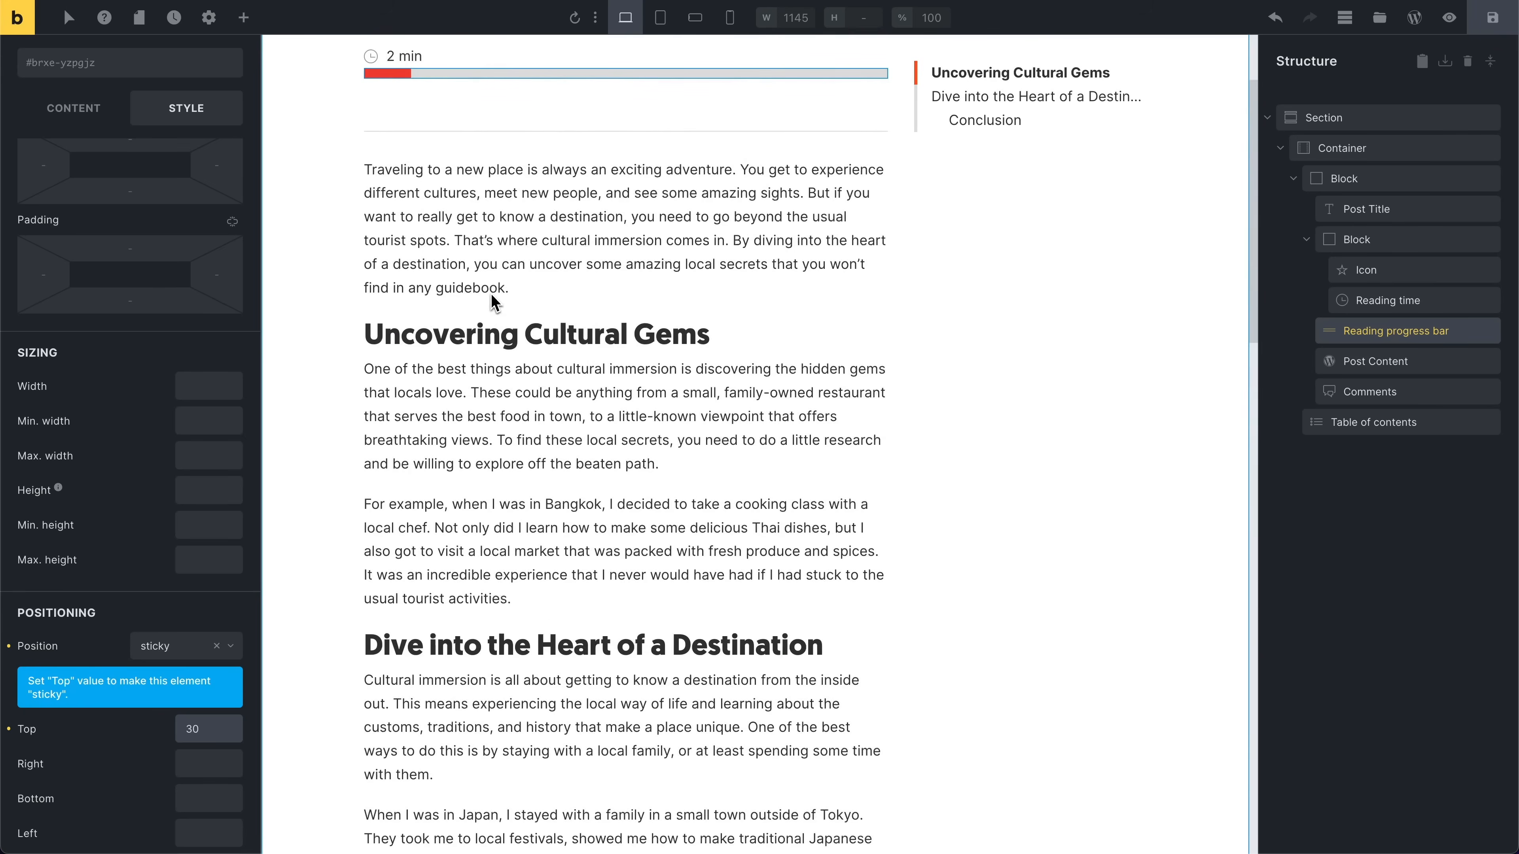
{"action": "scroll", "coordinate": [508, 338], "scroll_direction": "up", "scroll_amount": 3}
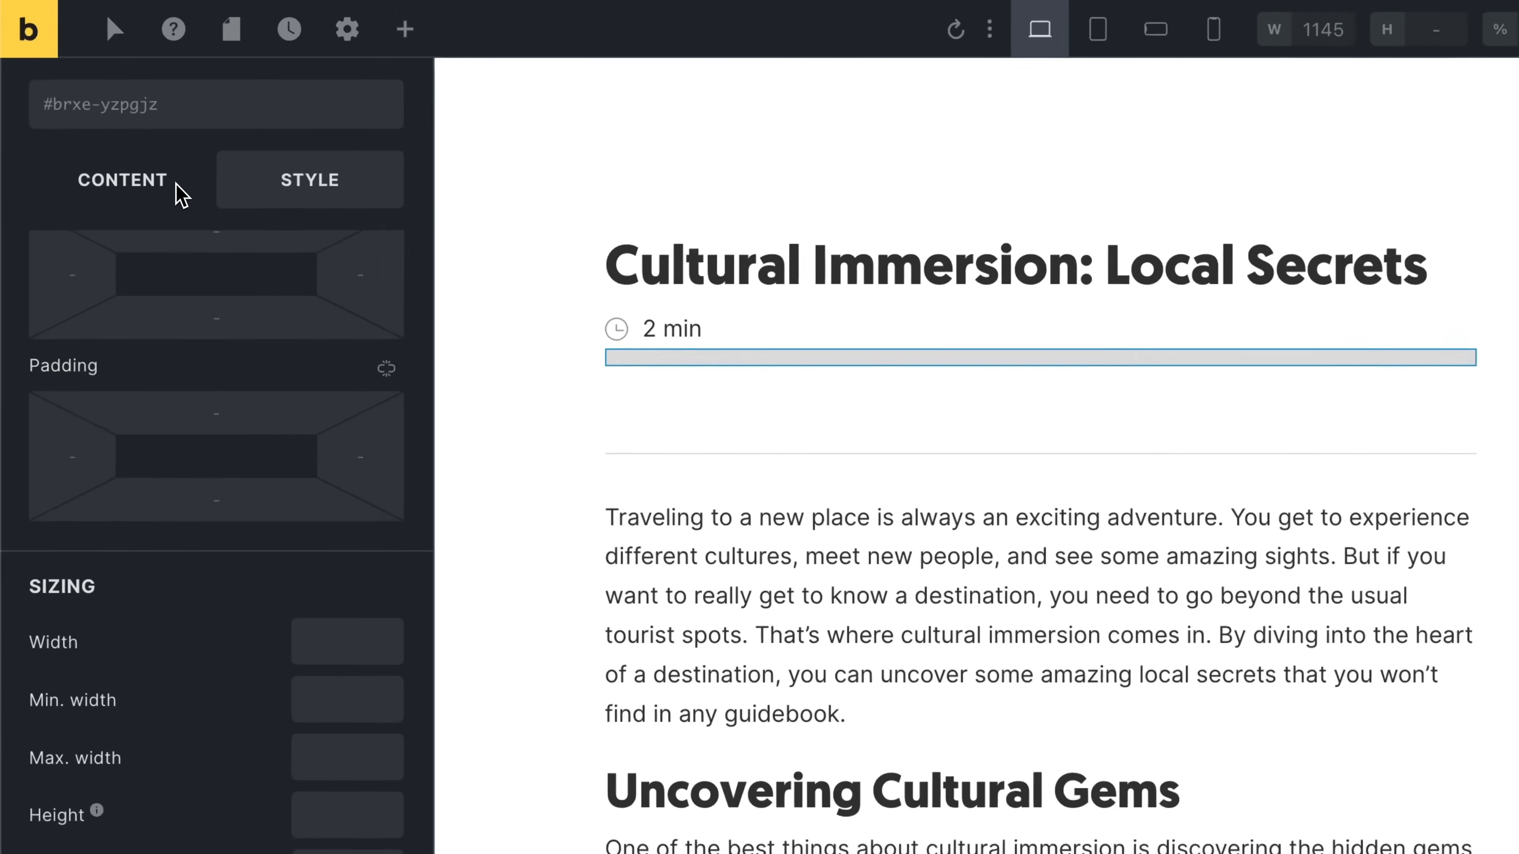
Step: Inspect the post content on the front end and copy the Post Content element's class brxe-post-content
{"action": "left_click", "coordinate": [111, 116]}
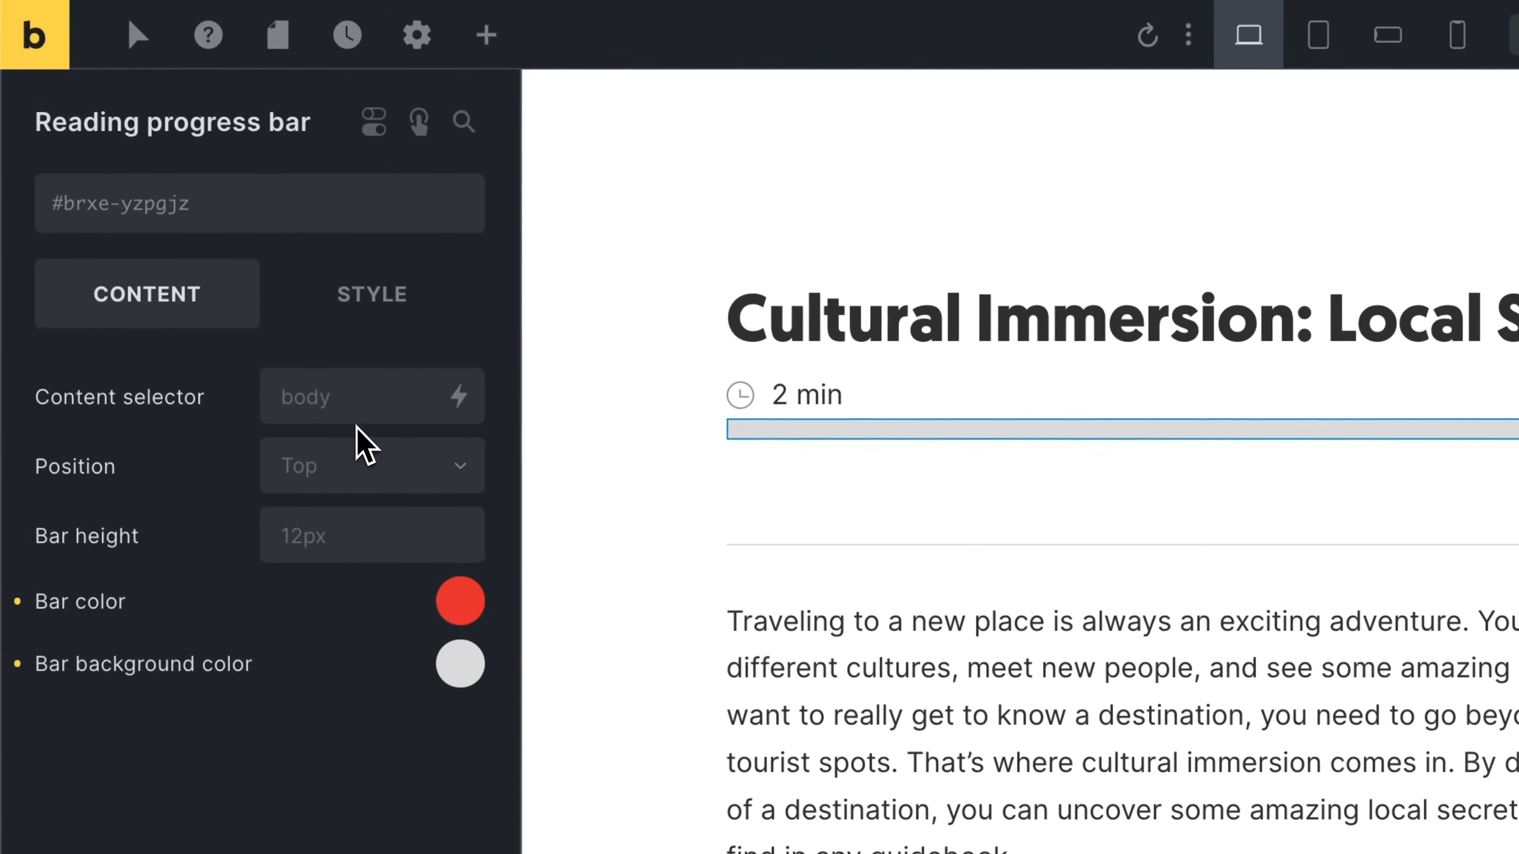
{"action": "left_click", "coordinate": [181, 208]}
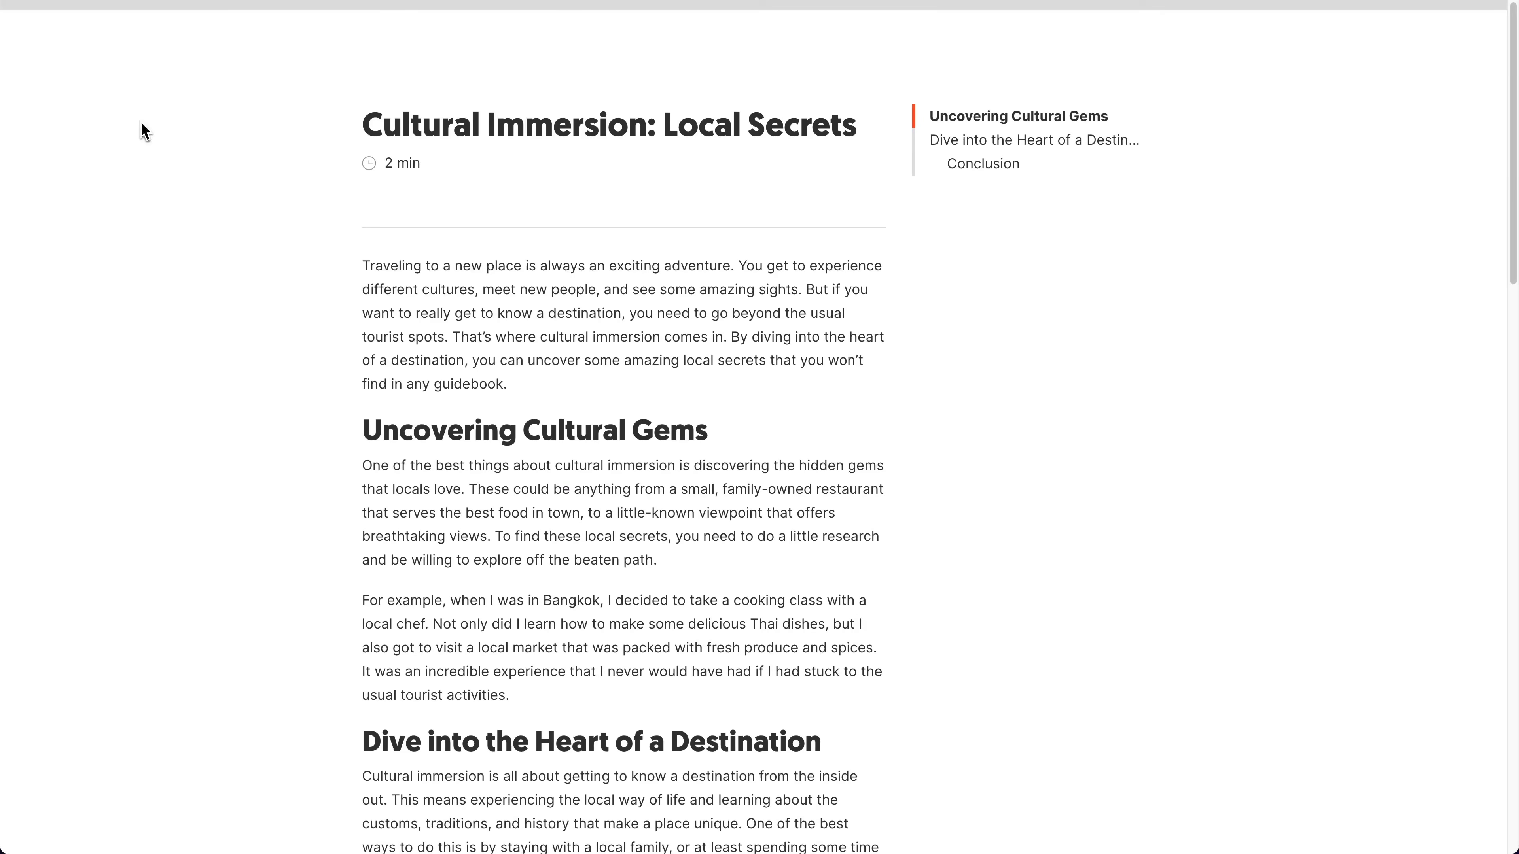
{"action": "right_click", "coordinate": [513, 339]}
{"action": "left_click", "coordinate": [563, 500]}
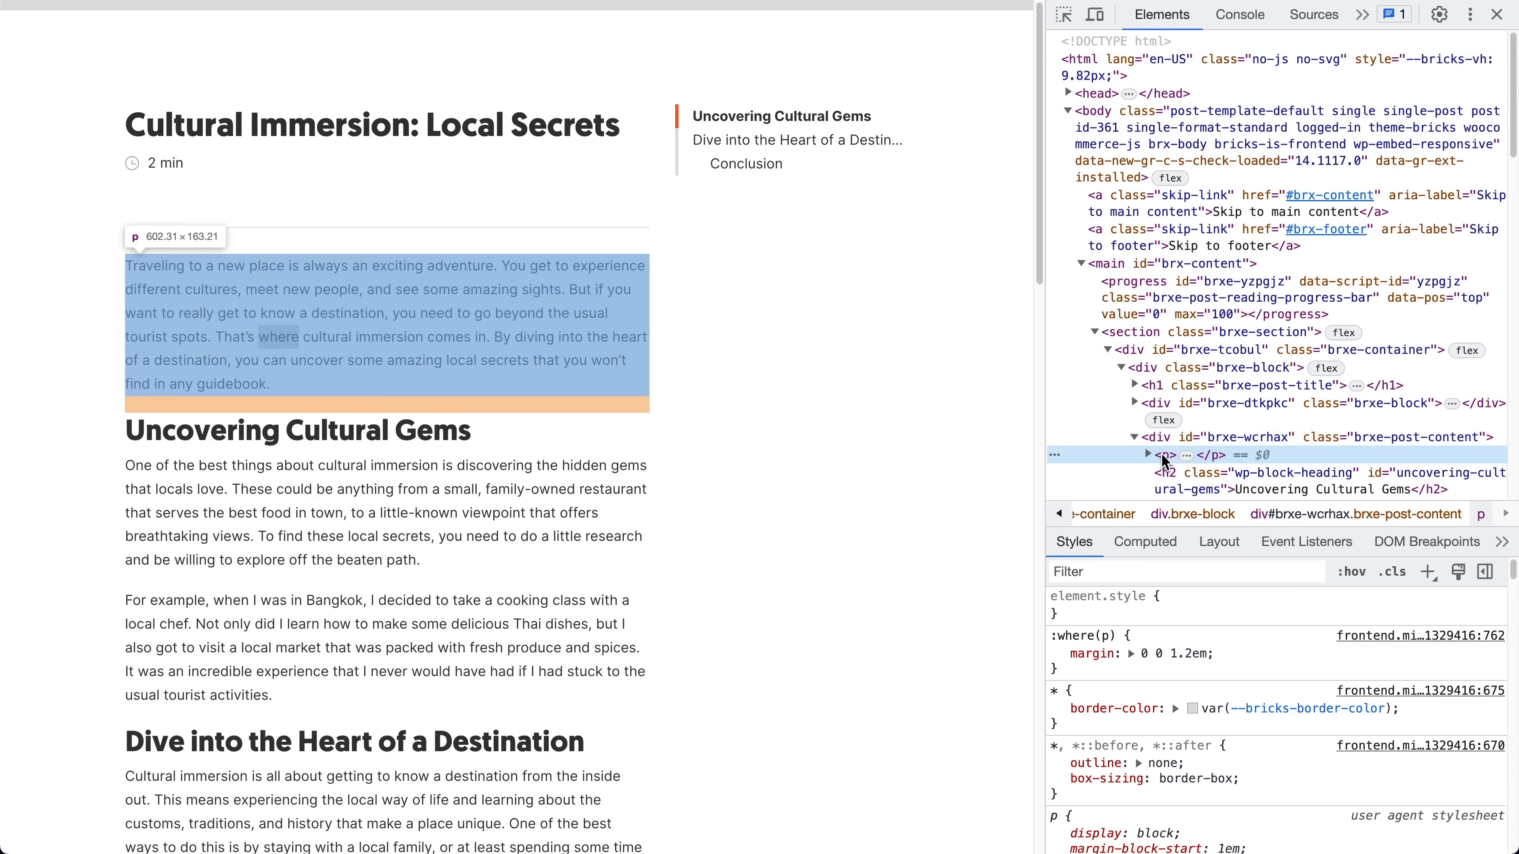
{"action": "left_click", "coordinate": [1169, 442]}
{"action": "key", "text": "Left"}
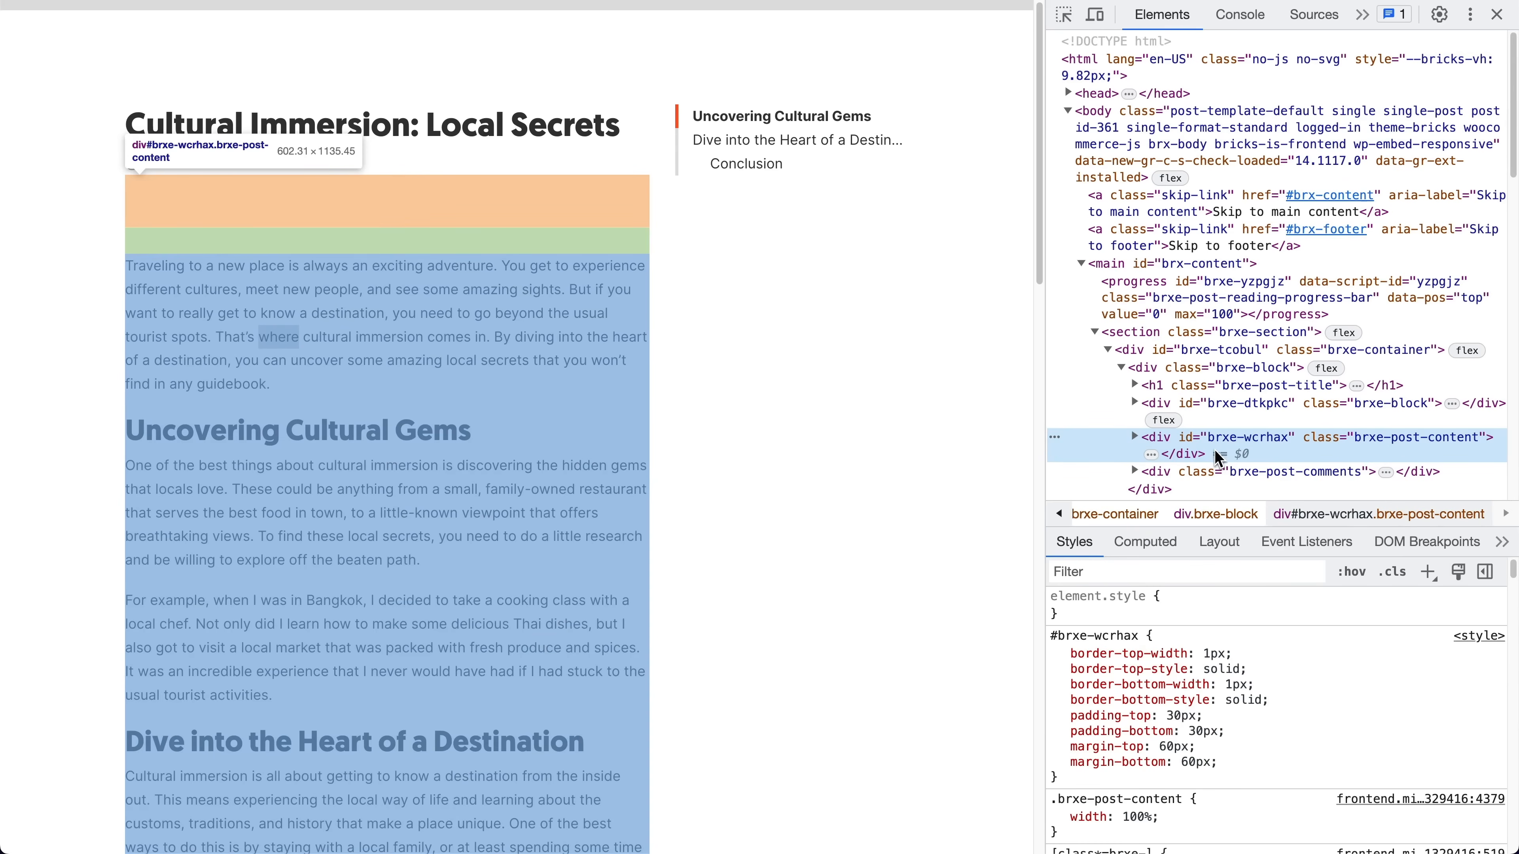
{"action": "double_click", "coordinate": [1249, 438]}
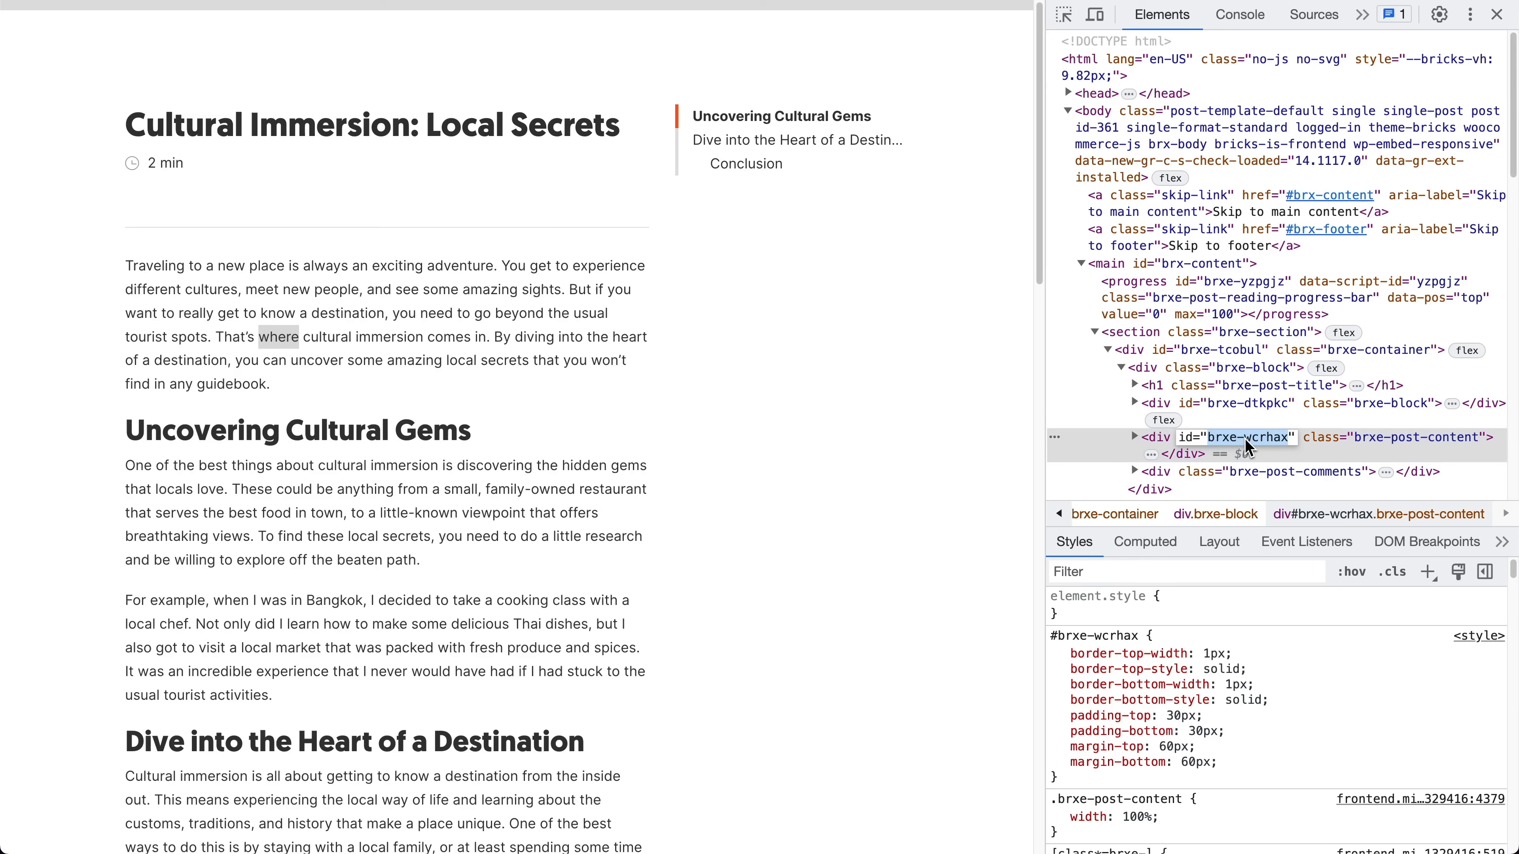
{"action": "key", "text": "Tab"}
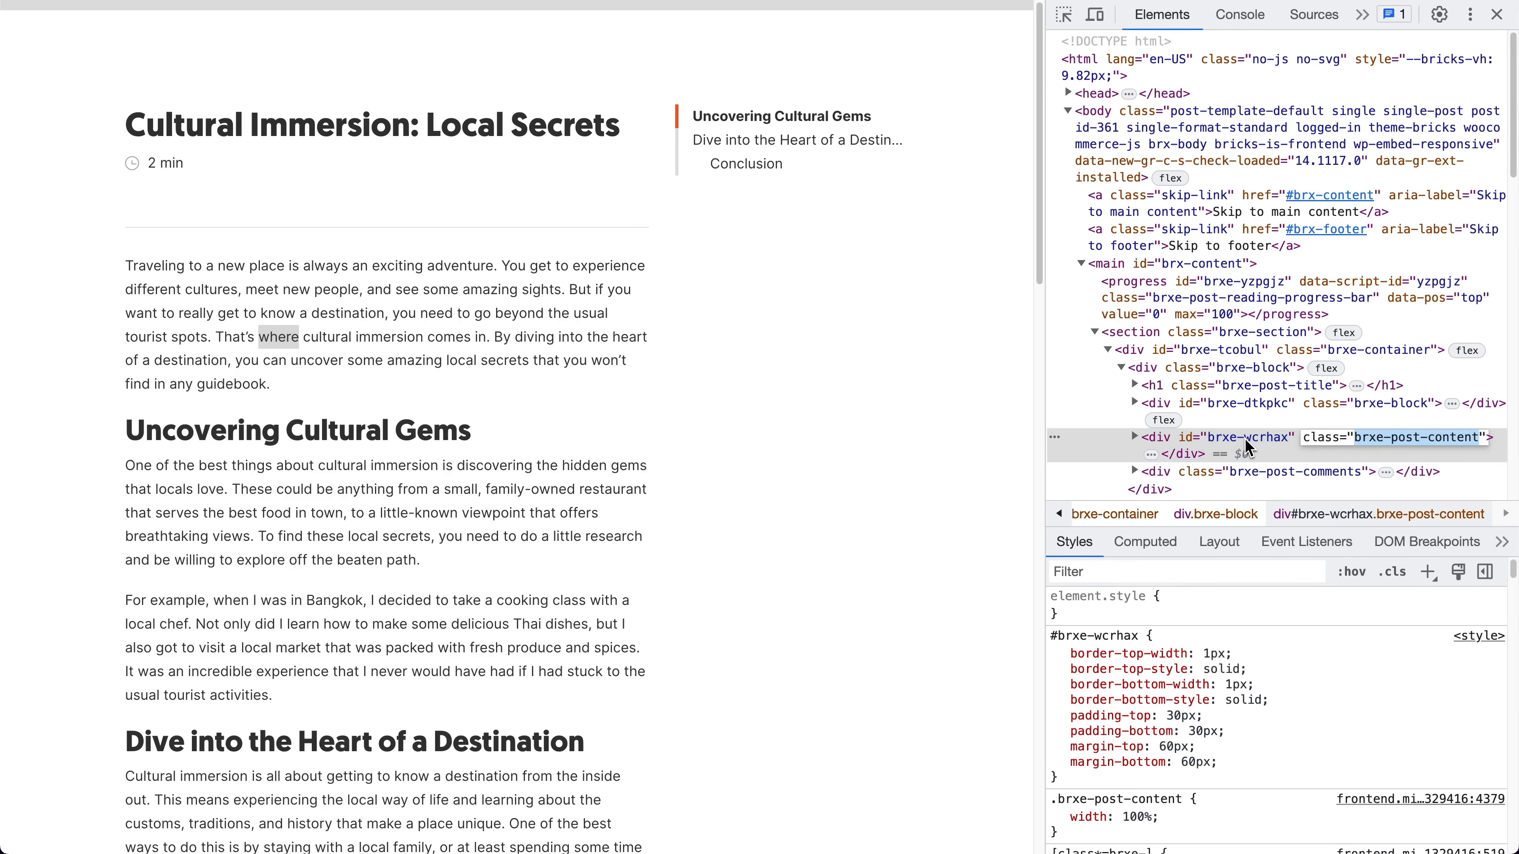
{"action": "key", "text": "shift+Tab"}
{"action": "key", "text": "Tab"}
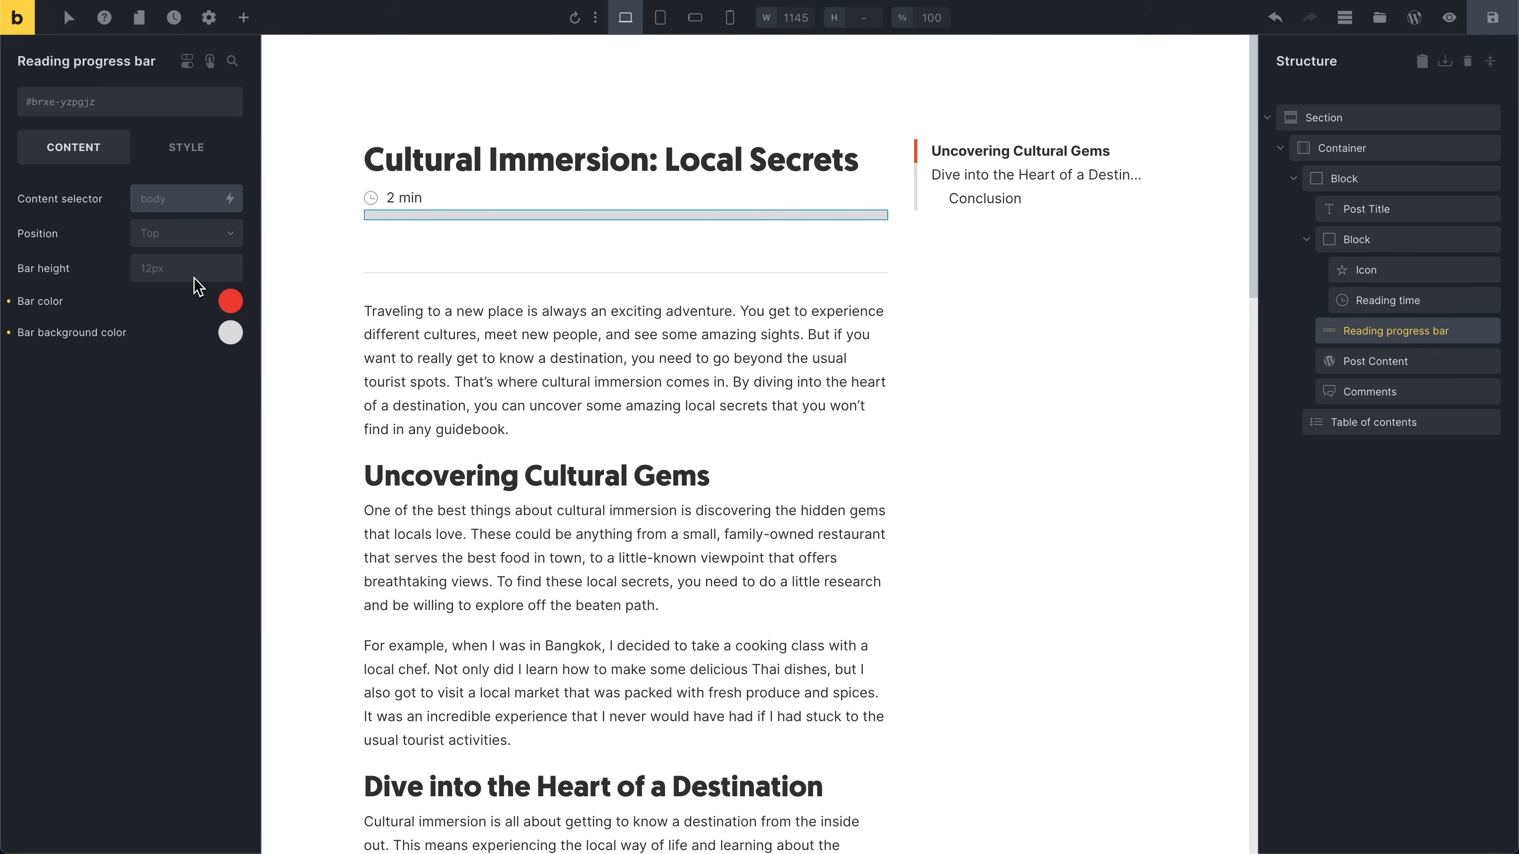
Step: Set the progress bar's content selector to .brxe-post-content and refresh the canvas
{"action": "type", "text": ".brxe-post-content"}
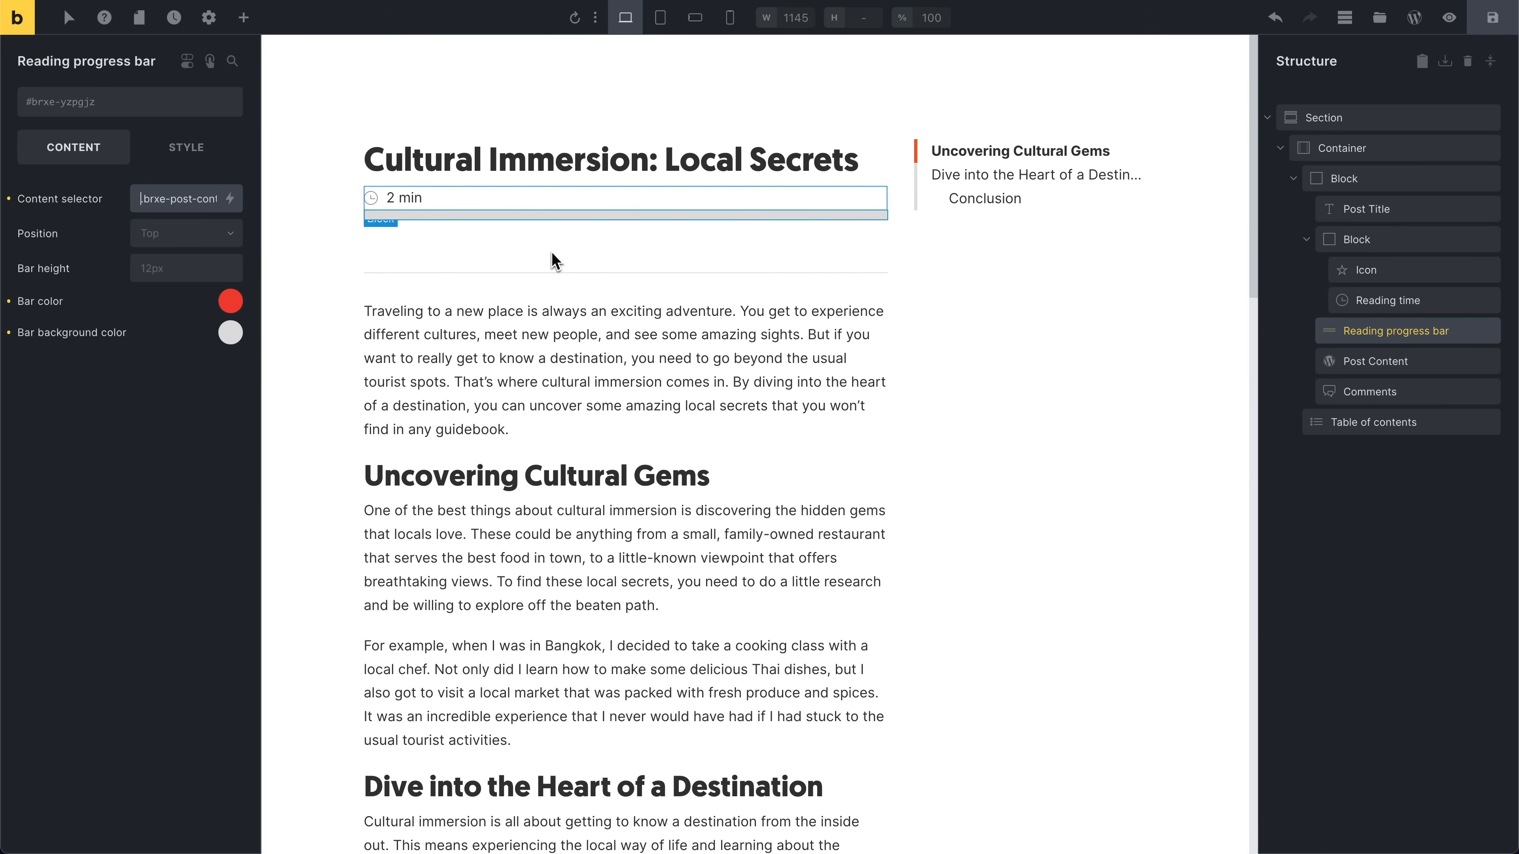
{"action": "scroll", "coordinate": [556, 305], "scroll_direction": "down", "scroll_amount": 3}
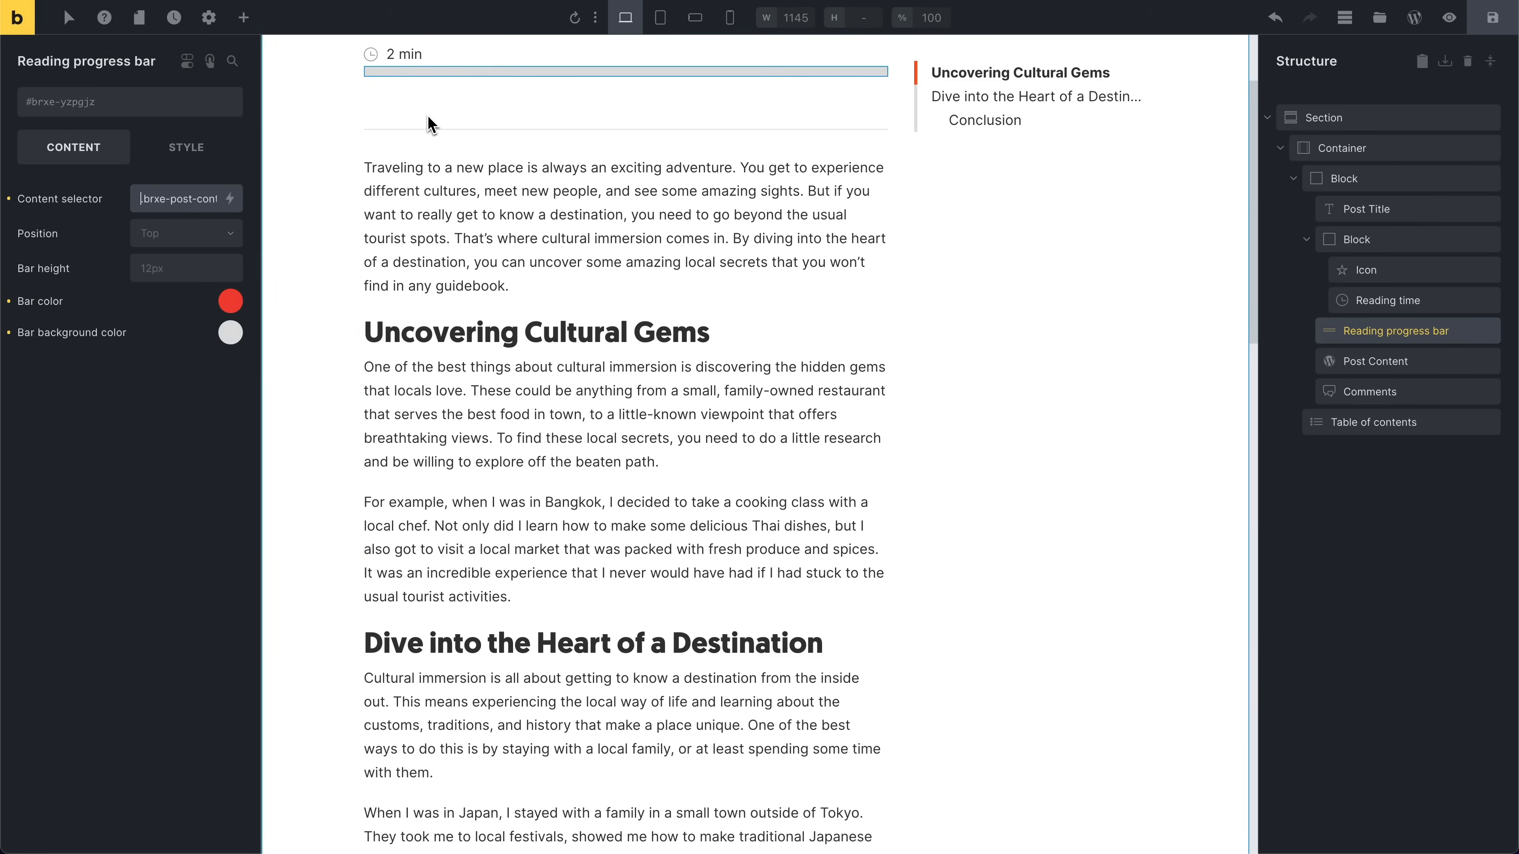
{"action": "scroll", "coordinate": [447, 174], "scroll_direction": "down", "scroll_amount": 4}
{"action": "scroll", "coordinate": [451, 173], "scroll_direction": "up", "scroll_amount": 7}
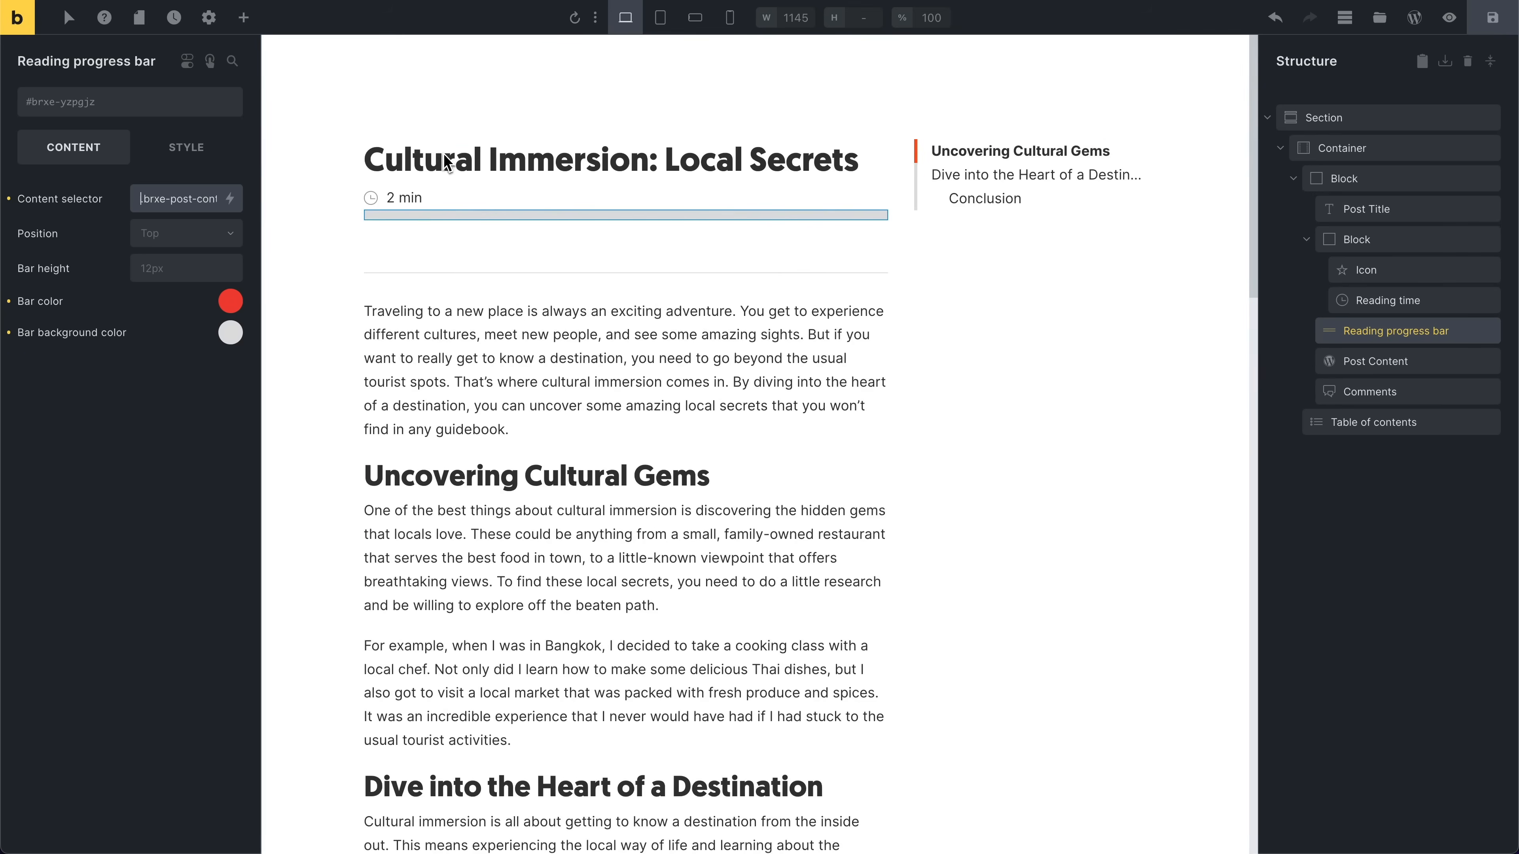
{"action": "left_click", "coordinate": [574, 18]}
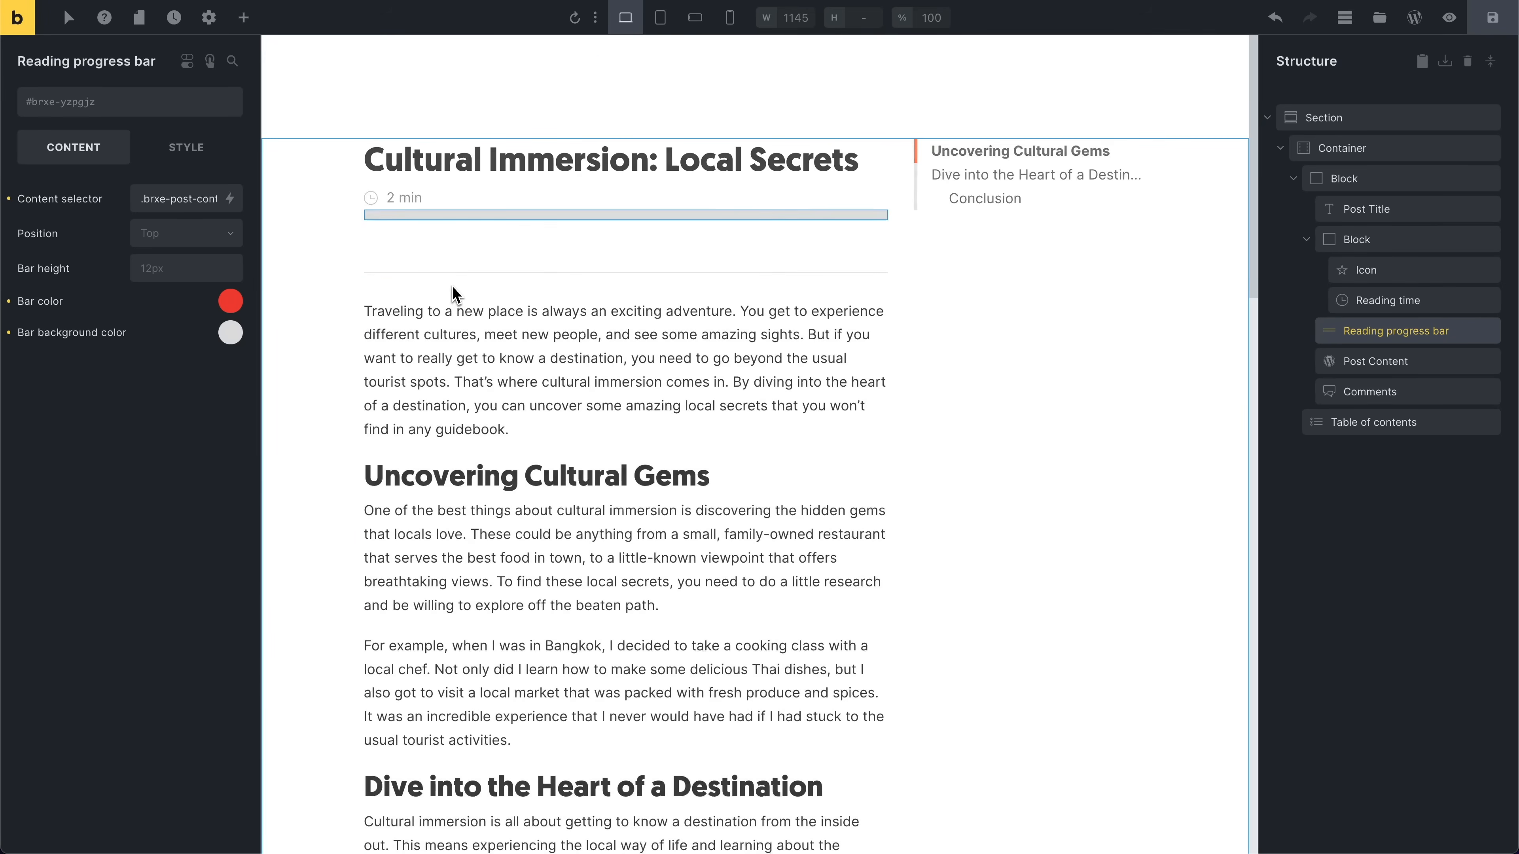
Step: Scroll through the post and comments in the canvas to check how the progress bar tracks the content
{"action": "scroll", "coordinate": [455, 293], "scroll_direction": "down", "scroll_amount": 1}
{"action": "left_click", "coordinate": [473, 299]}
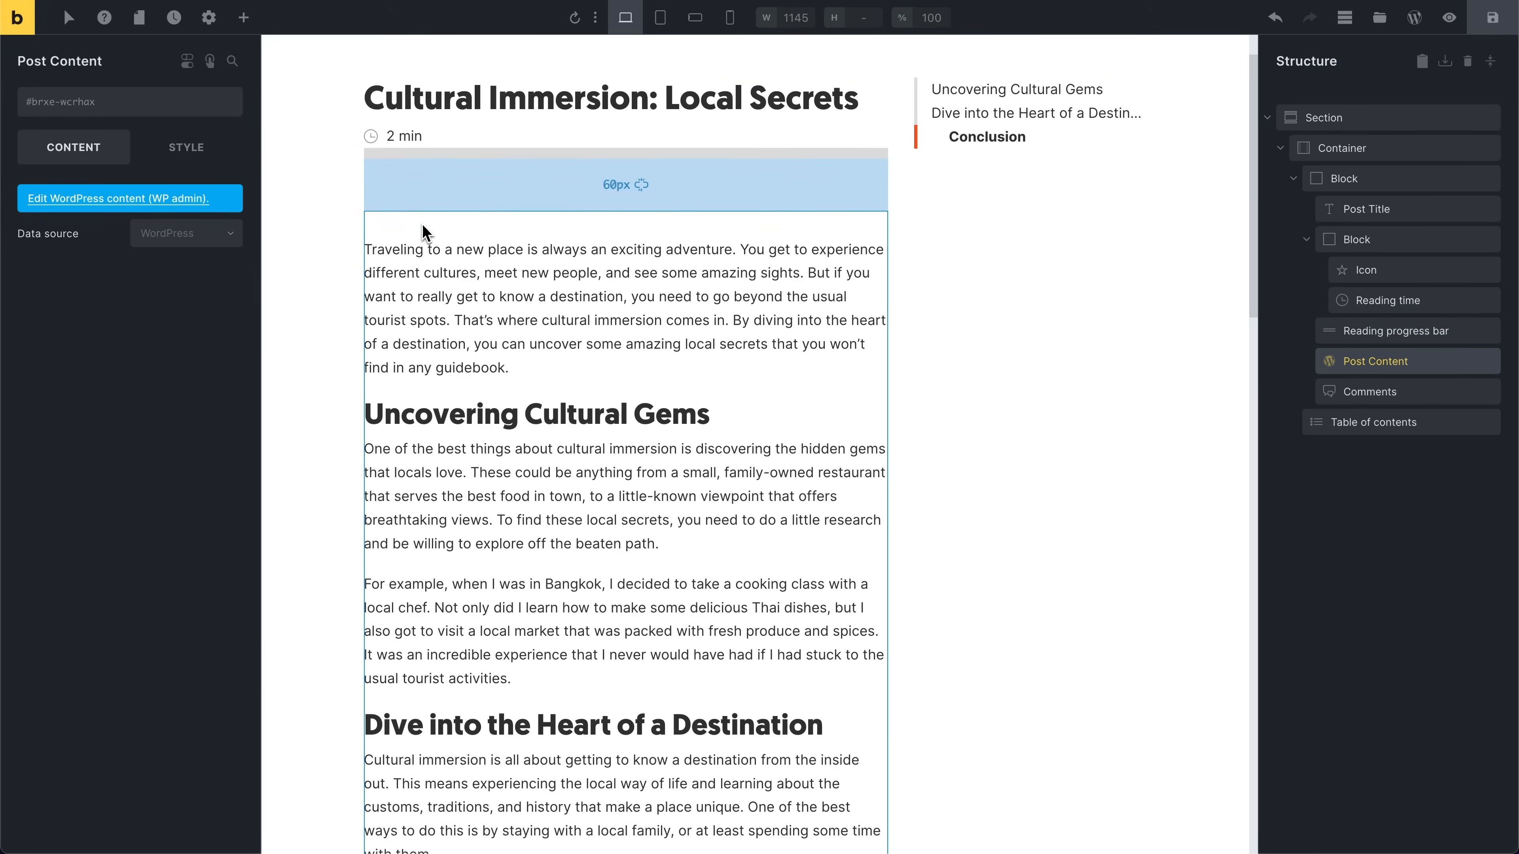
{"action": "scroll", "coordinate": [423, 225], "scroll_direction": "down", "scroll_amount": 3}
{"action": "scroll", "coordinate": [426, 233], "scroll_direction": "down", "scroll_amount": 10}
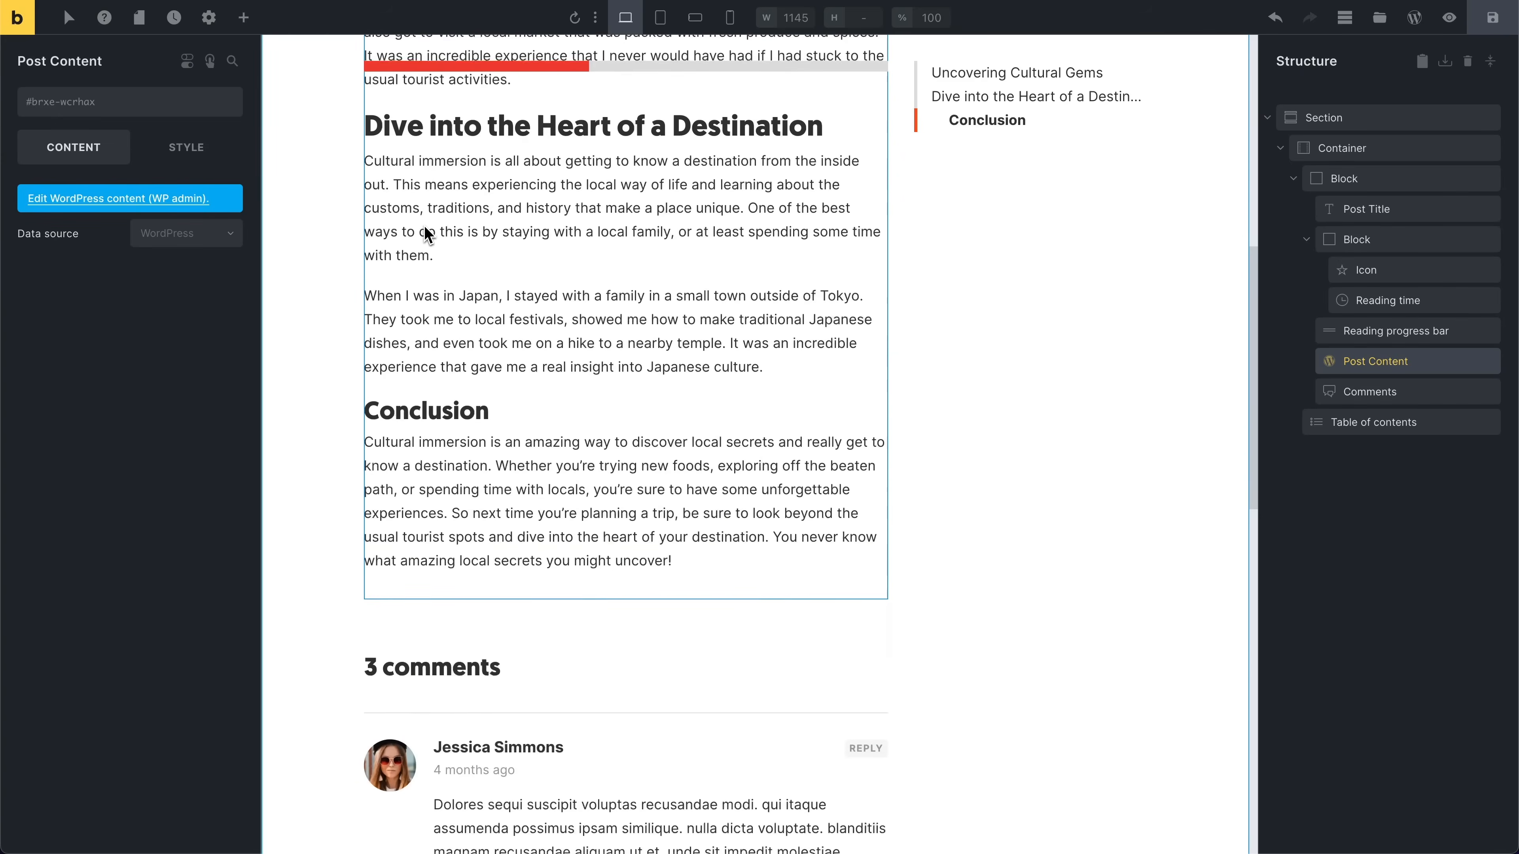
{"action": "scroll", "coordinate": [426, 233], "scroll_direction": "down", "scroll_amount": 3}
{"action": "scroll", "coordinate": [587, 381], "scroll_direction": "down", "scroll_amount": 5}
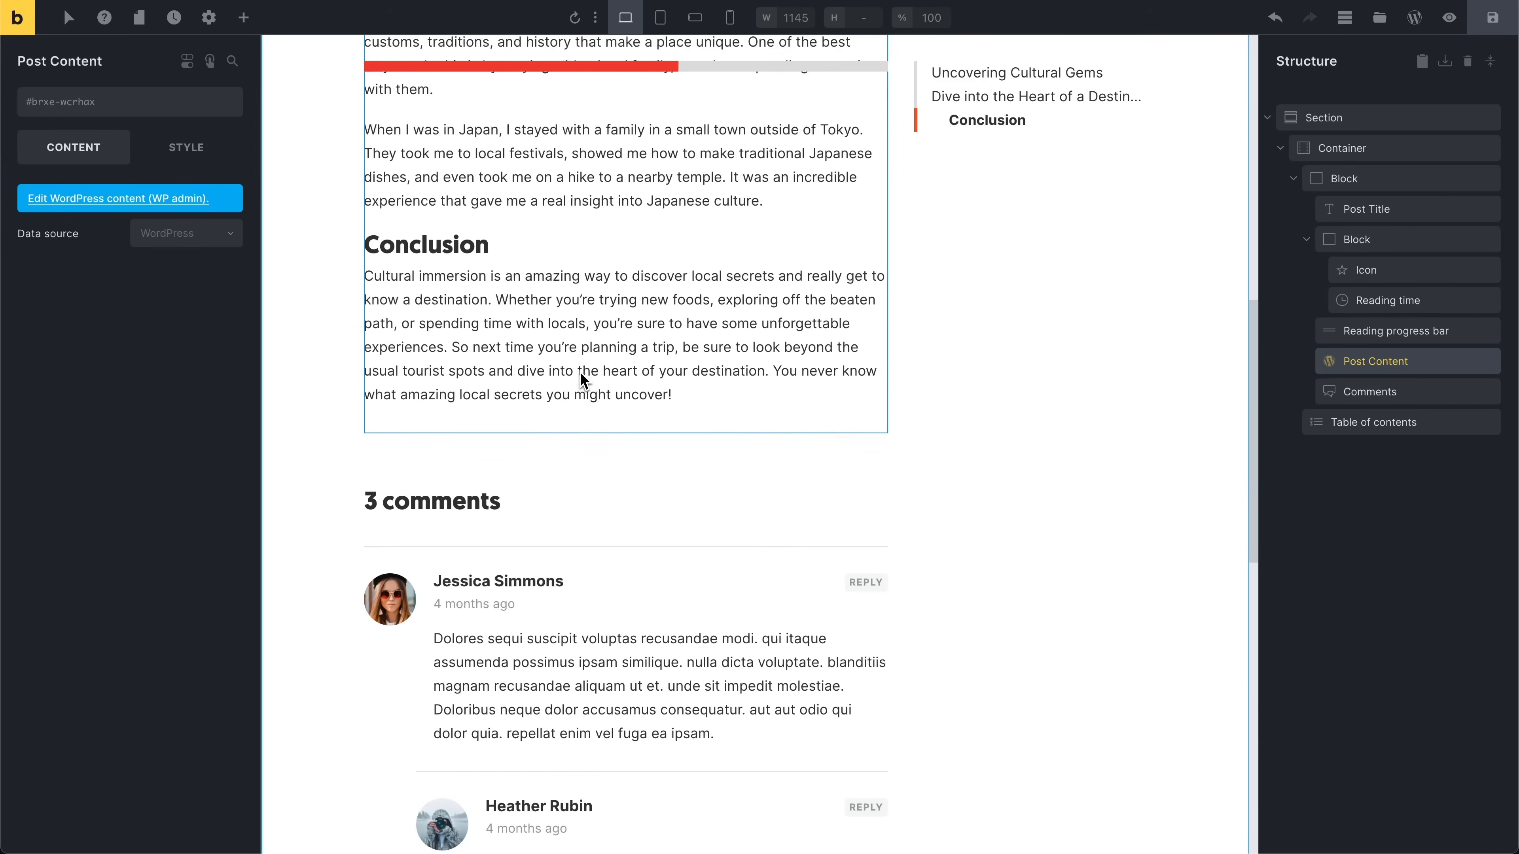
{"action": "scroll", "coordinate": [583, 378], "scroll_direction": "down", "scroll_amount": 3}
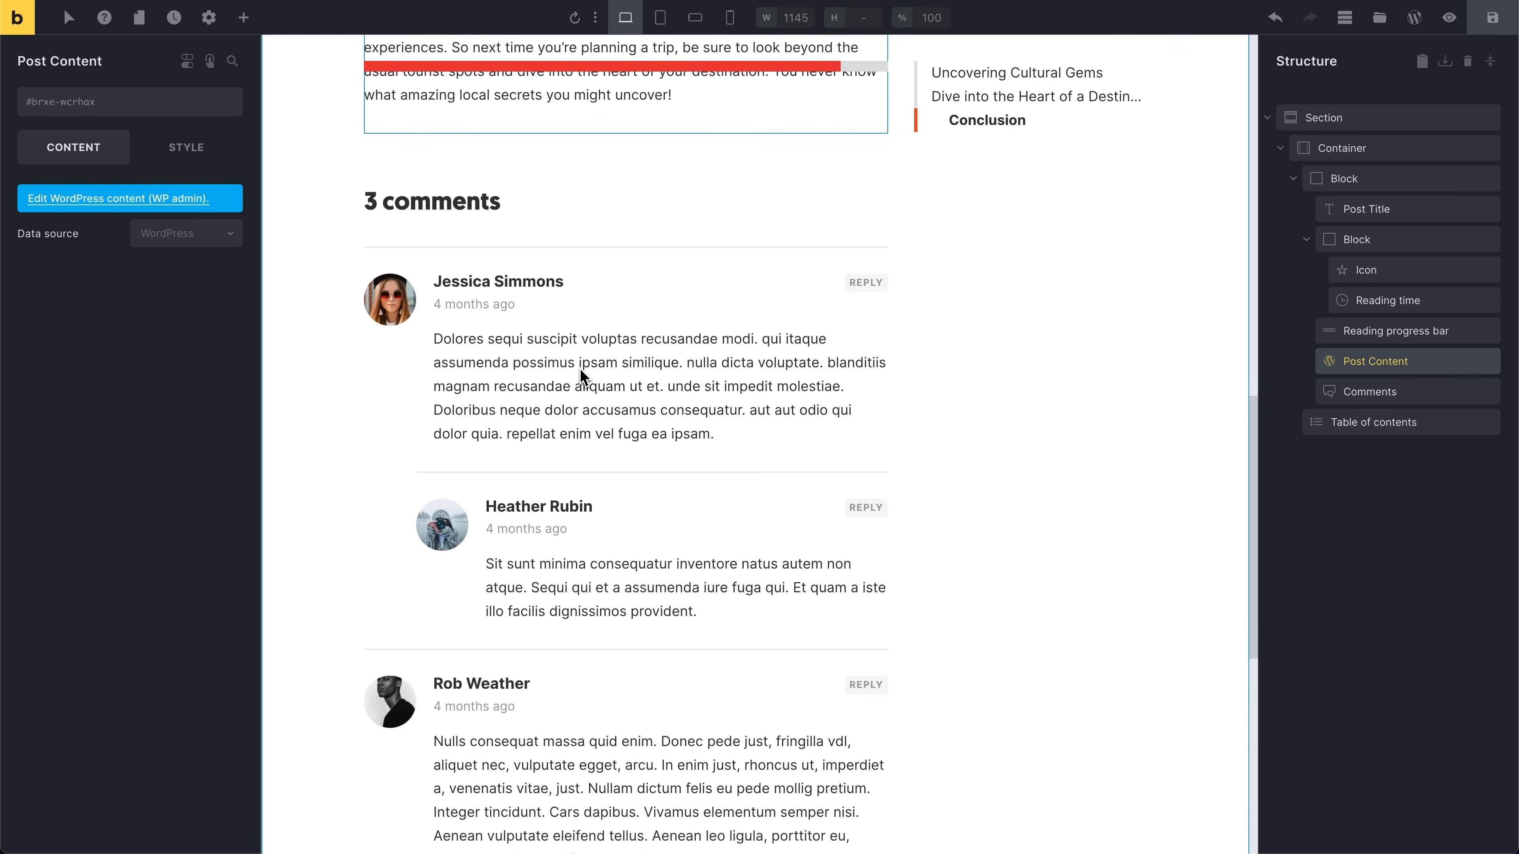
{"action": "scroll", "coordinate": [553, 139], "scroll_direction": "down", "scroll_amount": 3}
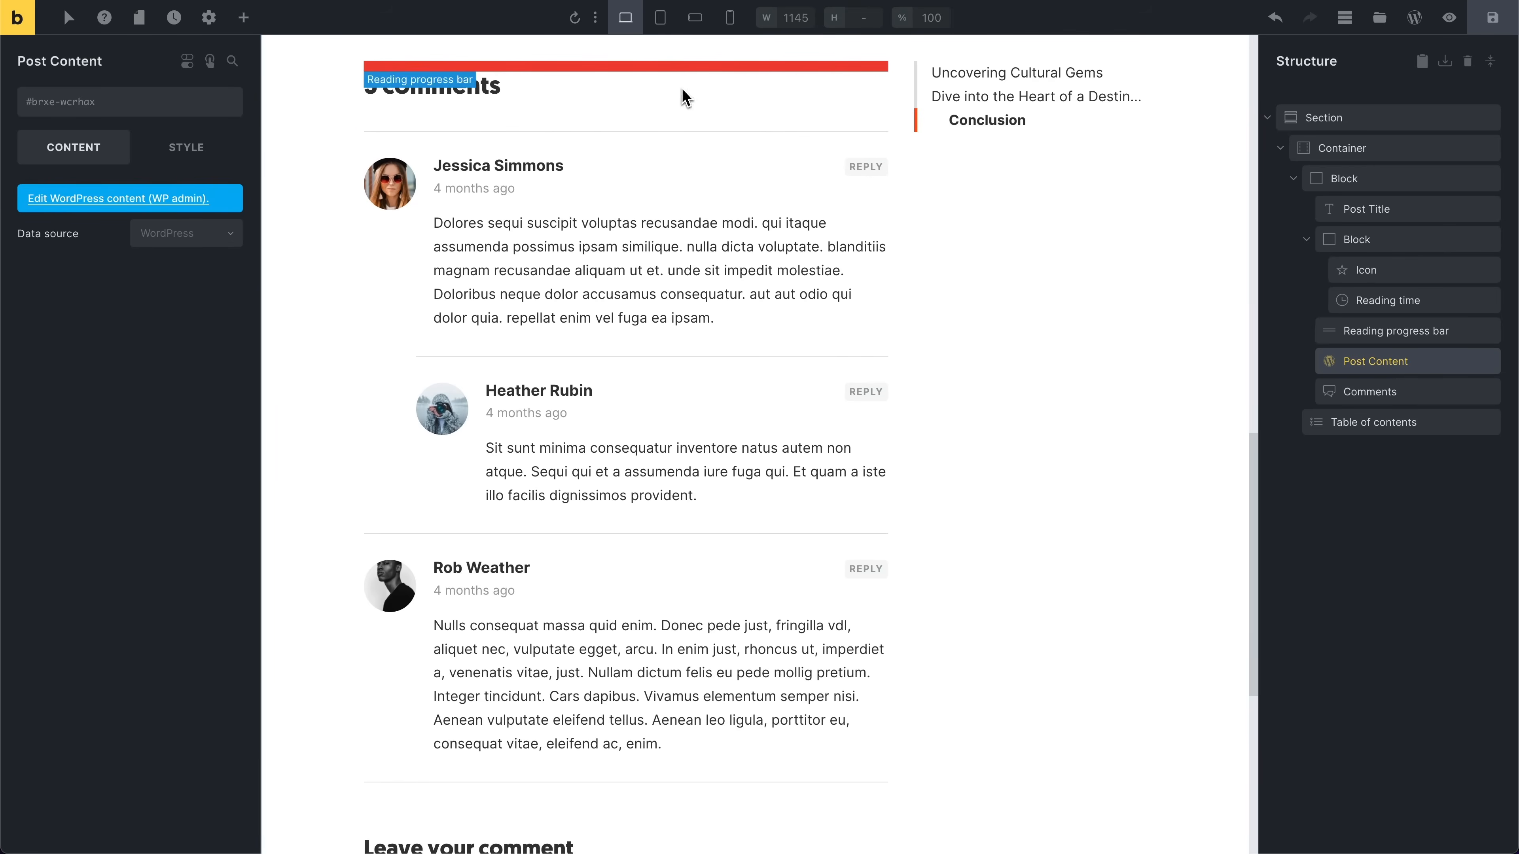
{"action": "scroll", "coordinate": [646, 194], "scroll_direction": "up", "scroll_amount": 1}
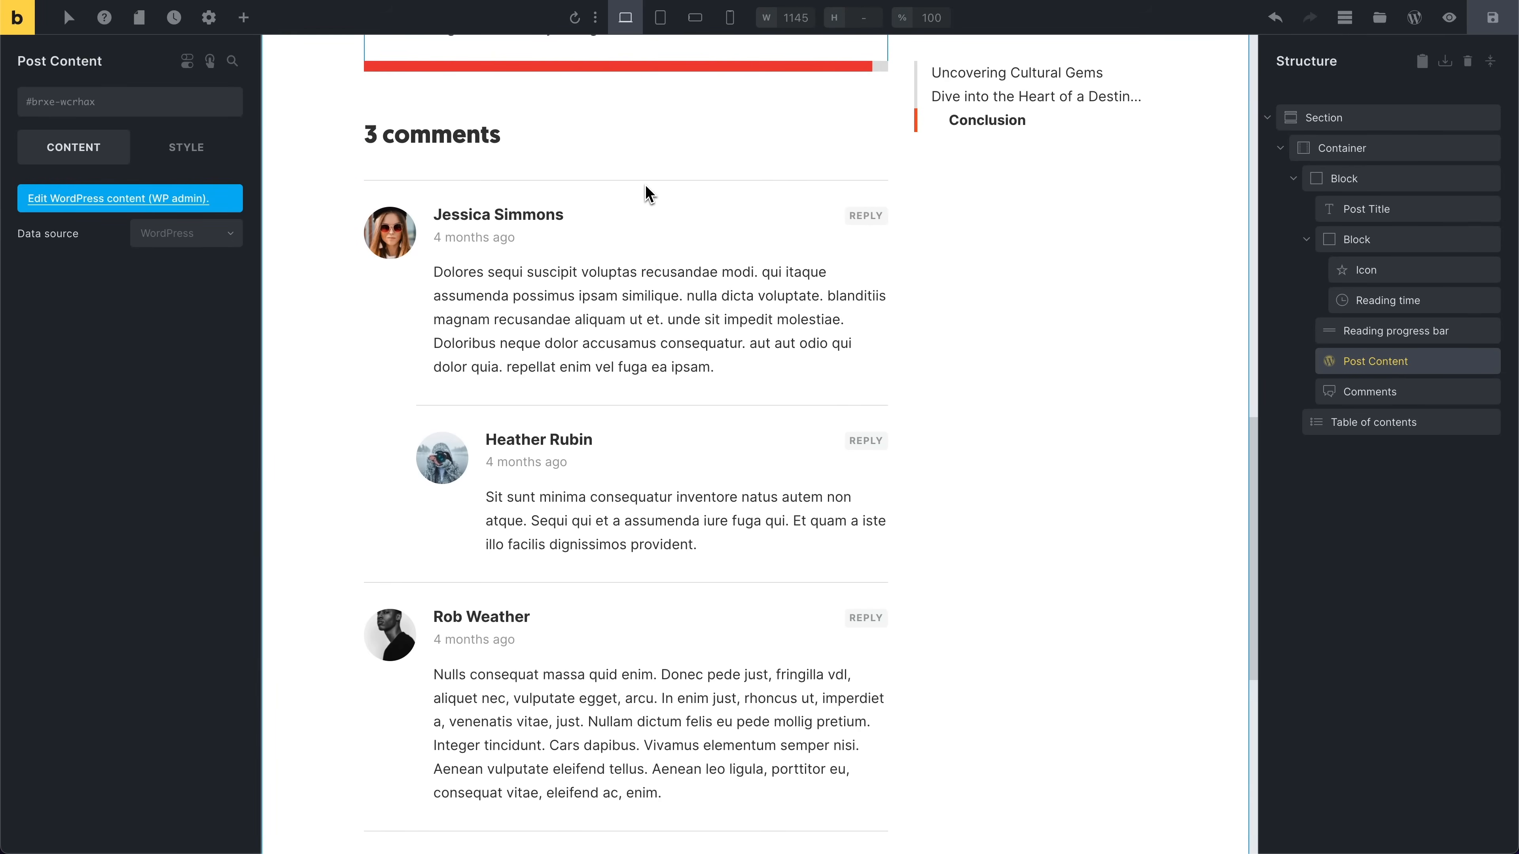
{"action": "left_click", "coordinate": [1365, 340]}
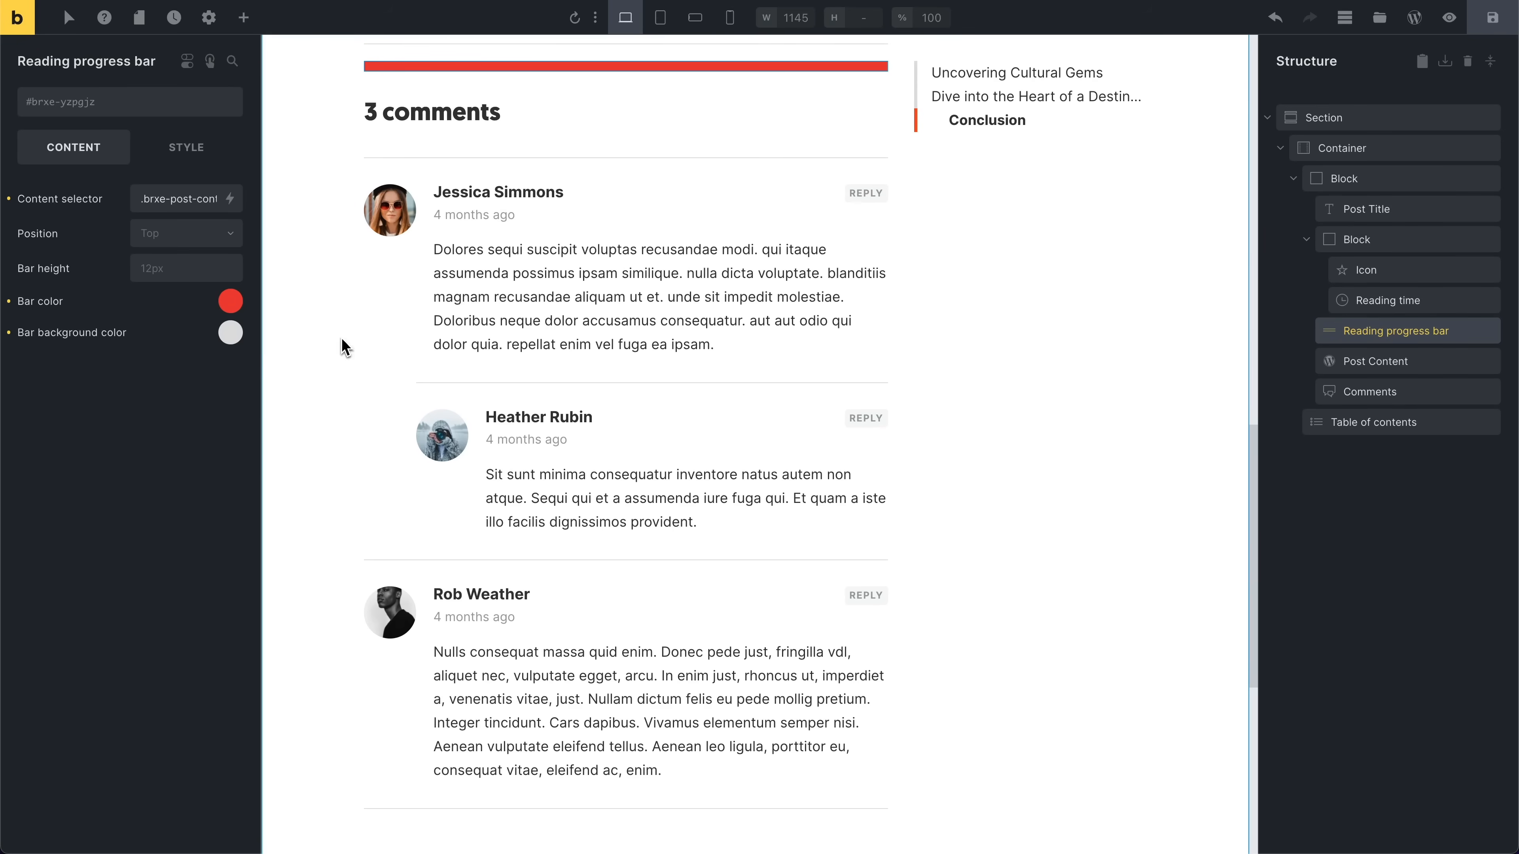
{"action": "scroll", "coordinate": [353, 341], "scroll_direction": "up", "scroll_amount": 15}
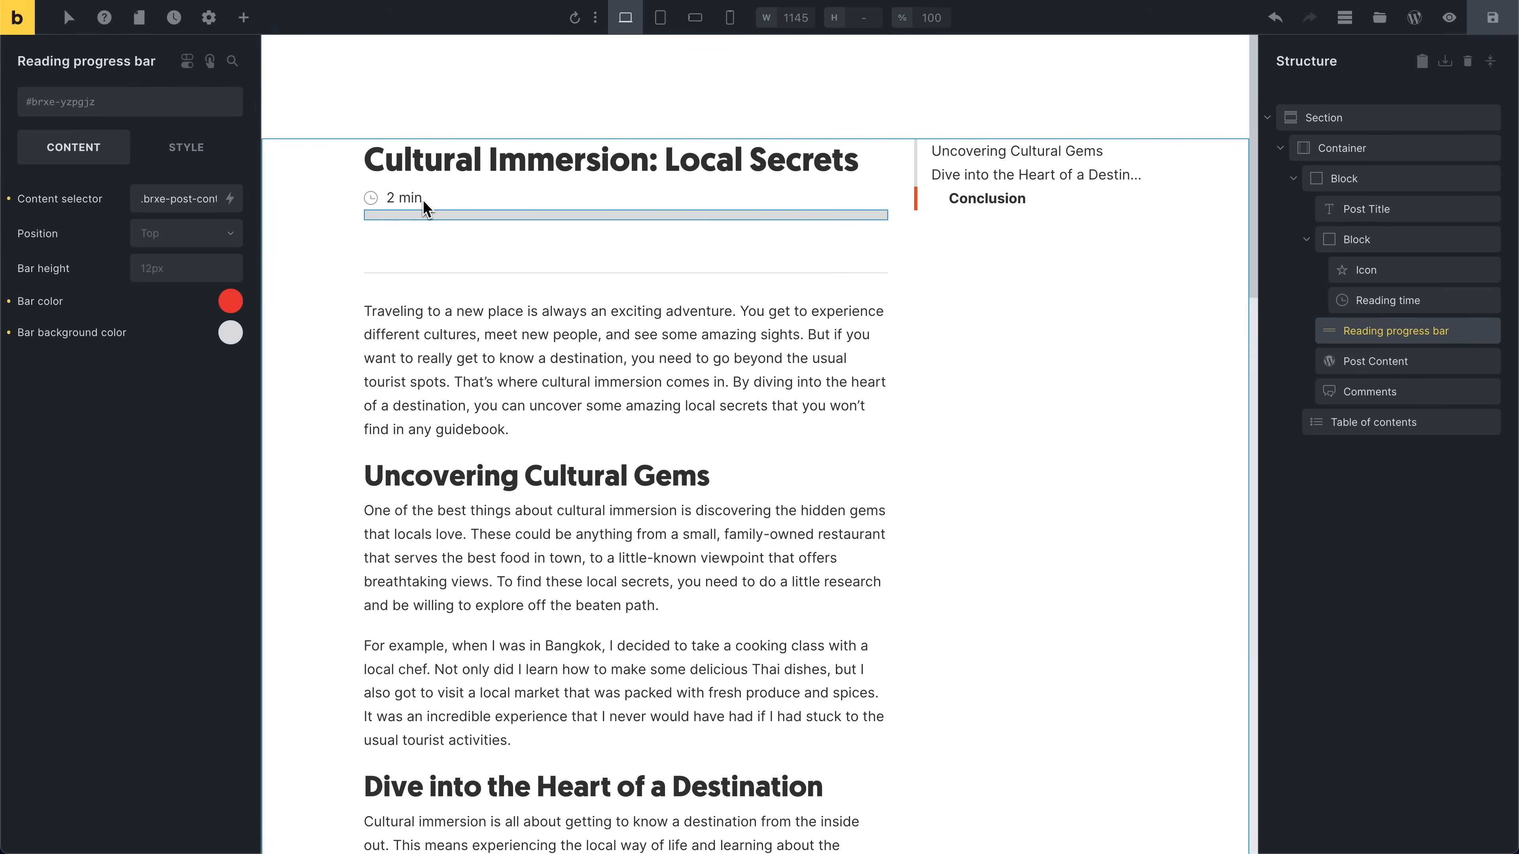
Step: Give the reading progress bar a border radius of 12 on all corners
{"action": "left_click", "coordinate": [210, 143]}
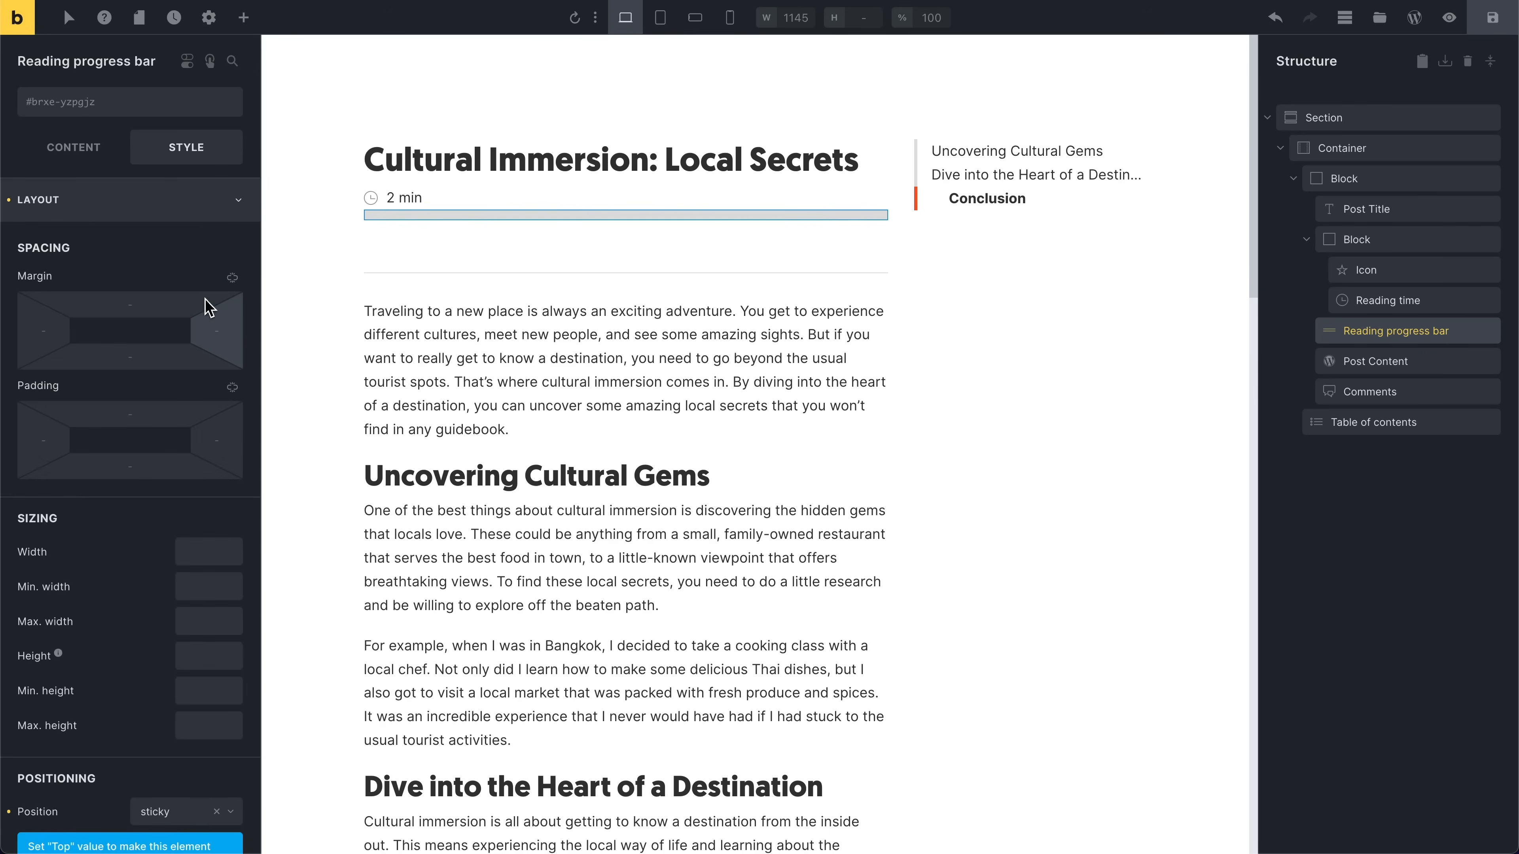
{"action": "left_click", "coordinate": [168, 202]}
{"action": "left_click", "coordinate": [133, 346]}
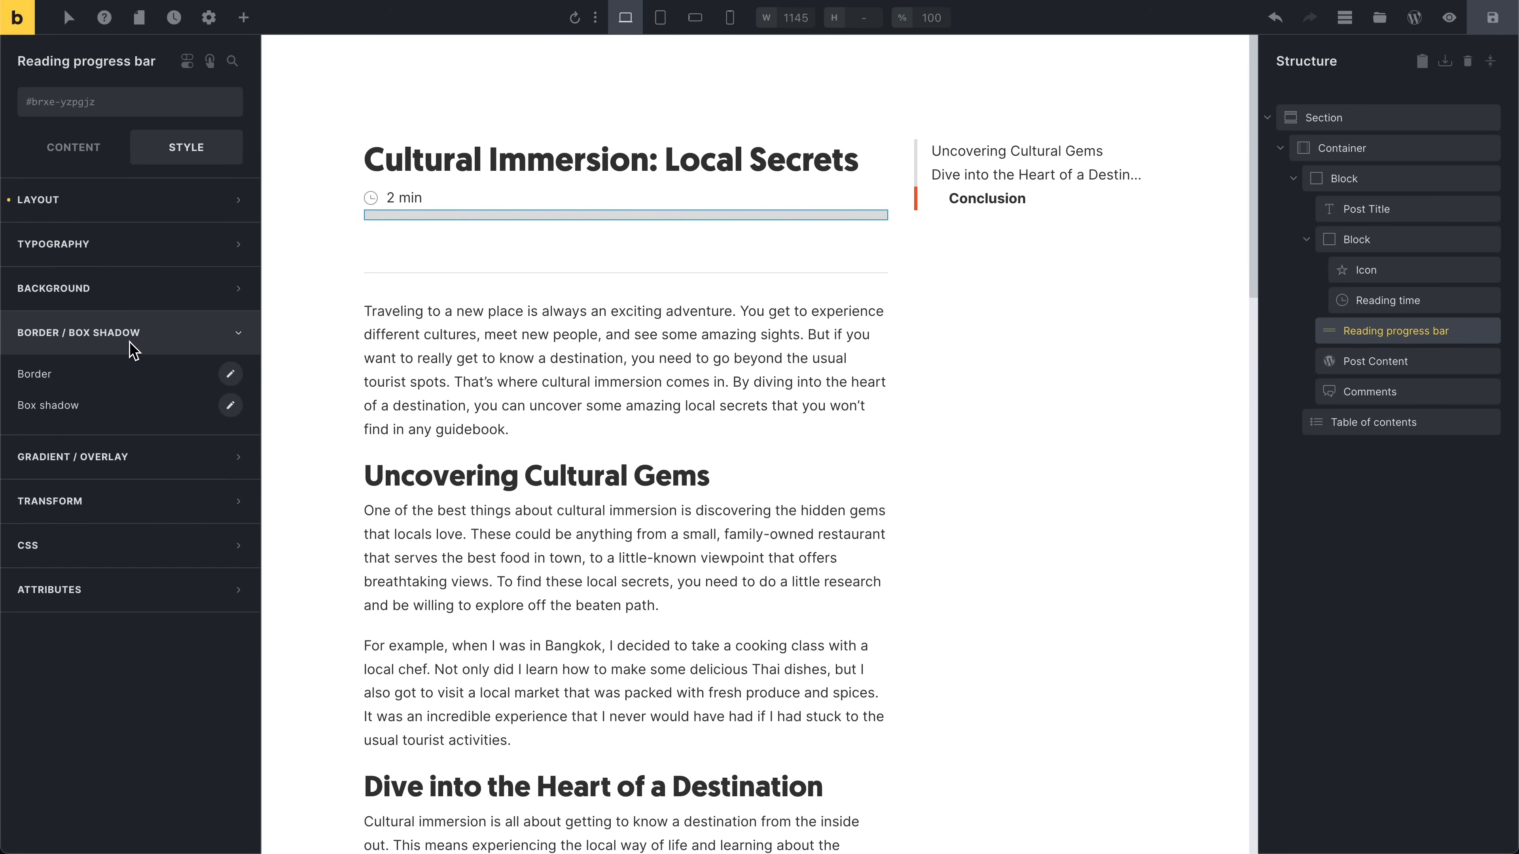
{"action": "left_click", "coordinate": [231, 375]}
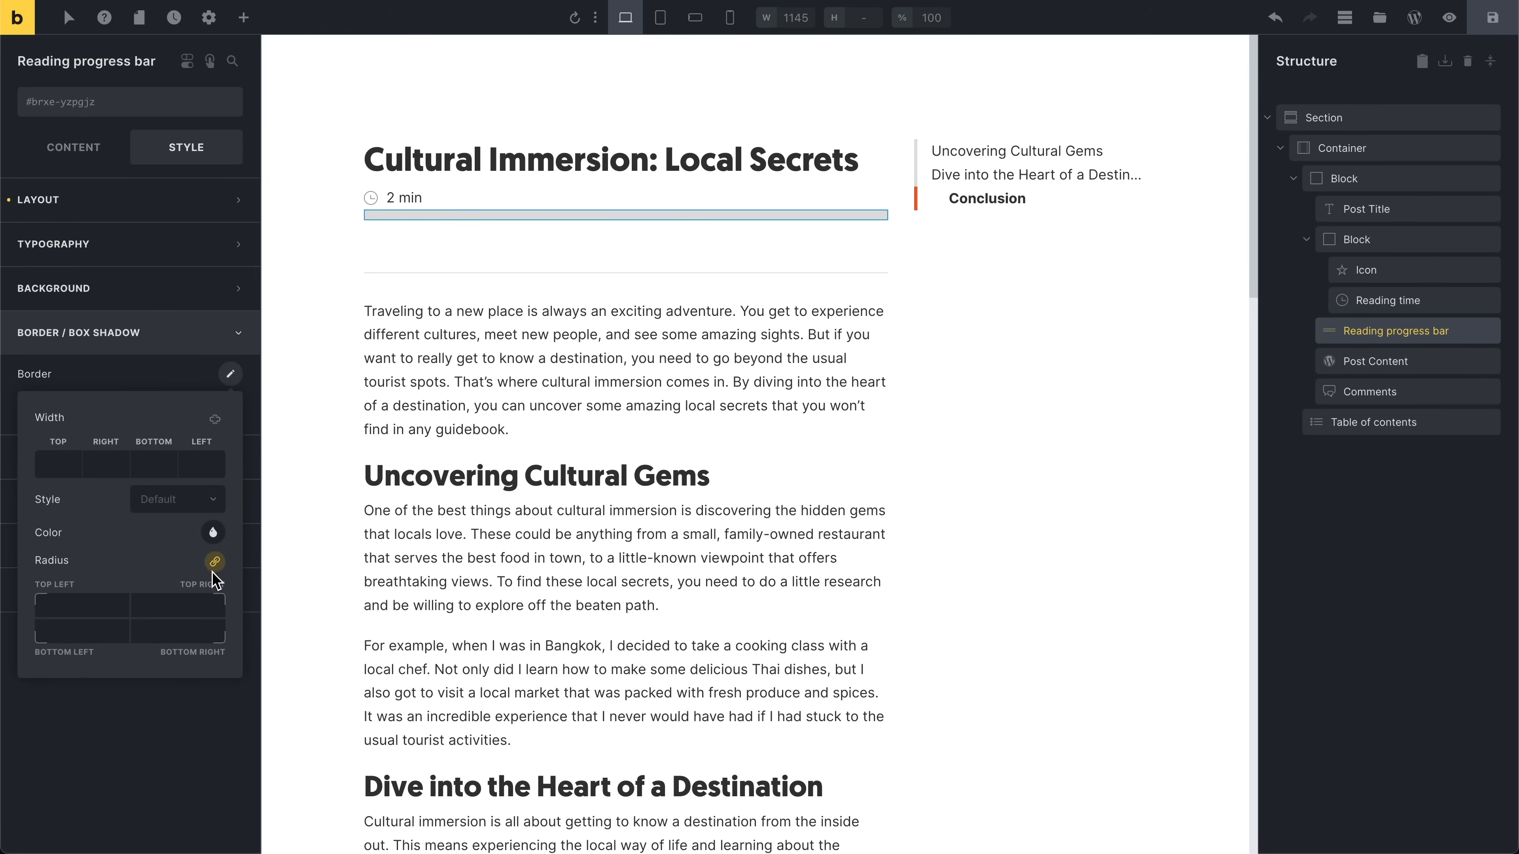
{"action": "left_click", "coordinate": [112, 614]}
{"action": "type", "text": "12"}
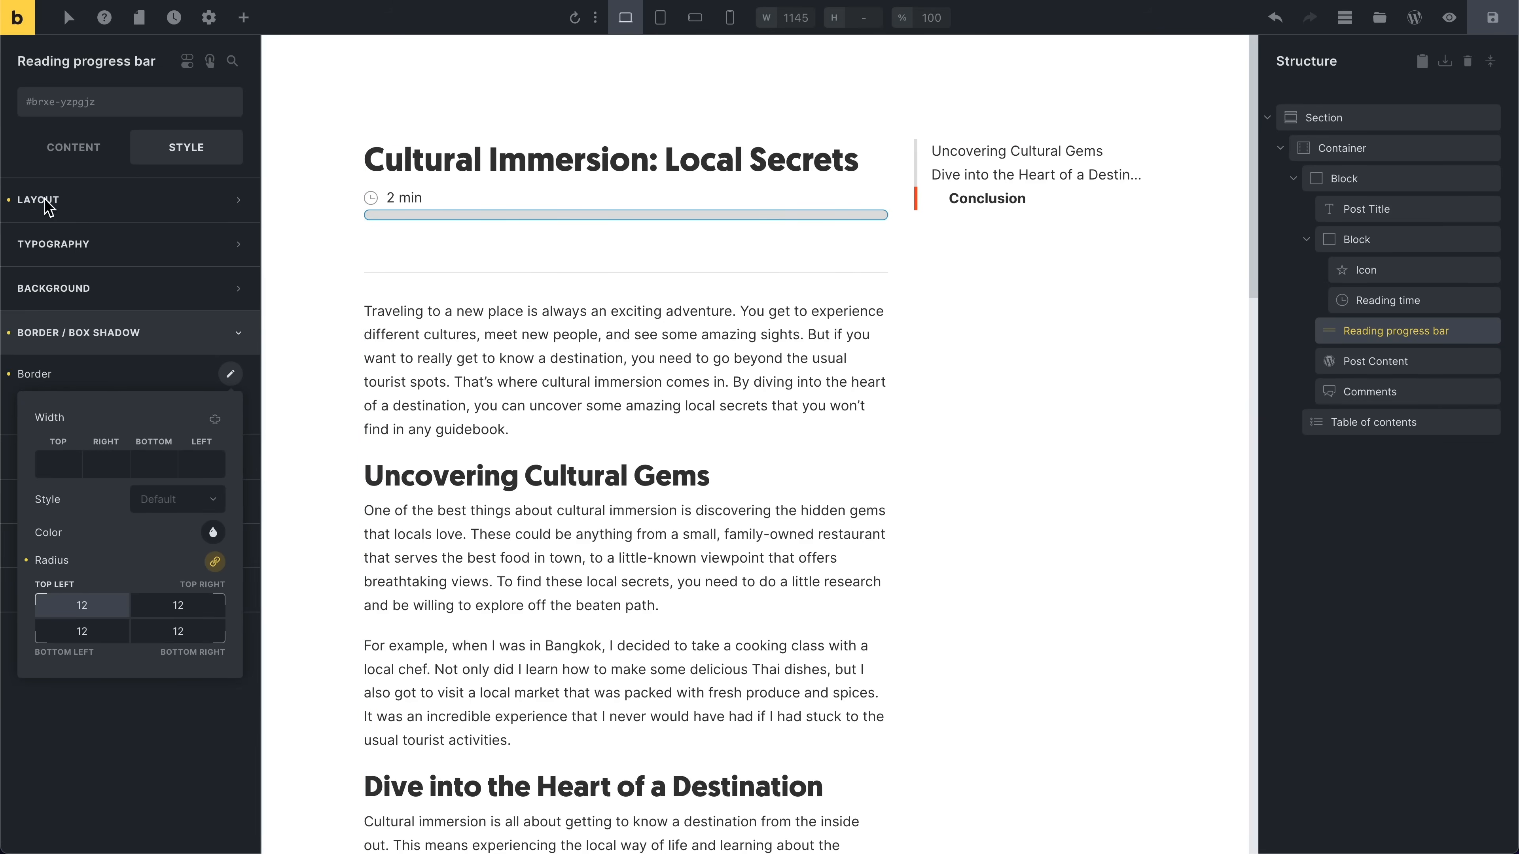
Step: Try different colours for the progress bar and scroll the canvas to preview them
{"action": "left_click", "coordinate": [73, 148]}
{"action": "left_click", "coordinate": [238, 331]}
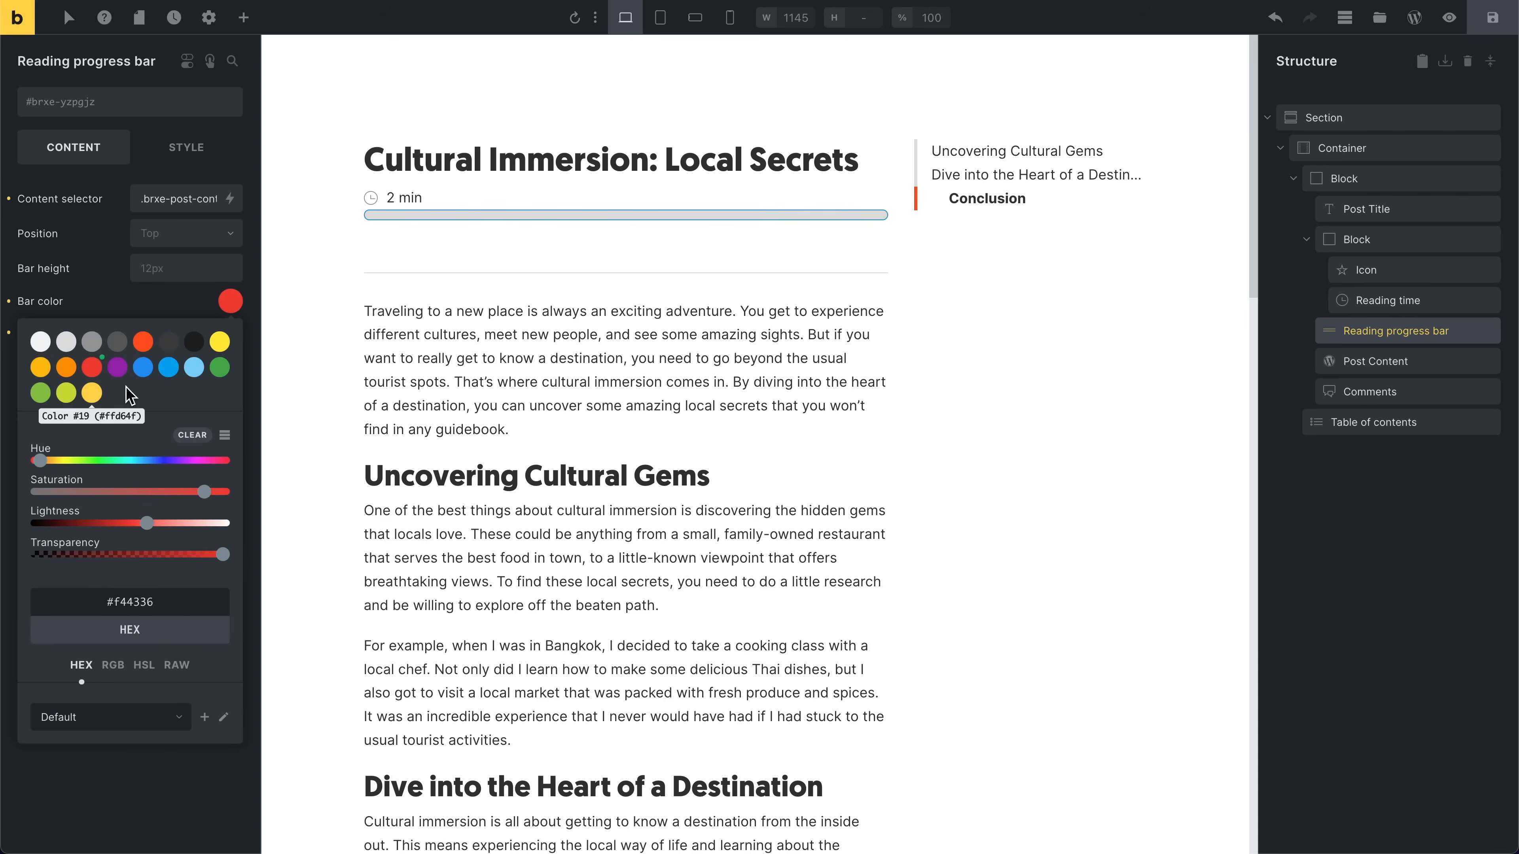
{"action": "left_click", "coordinate": [98, 281]}
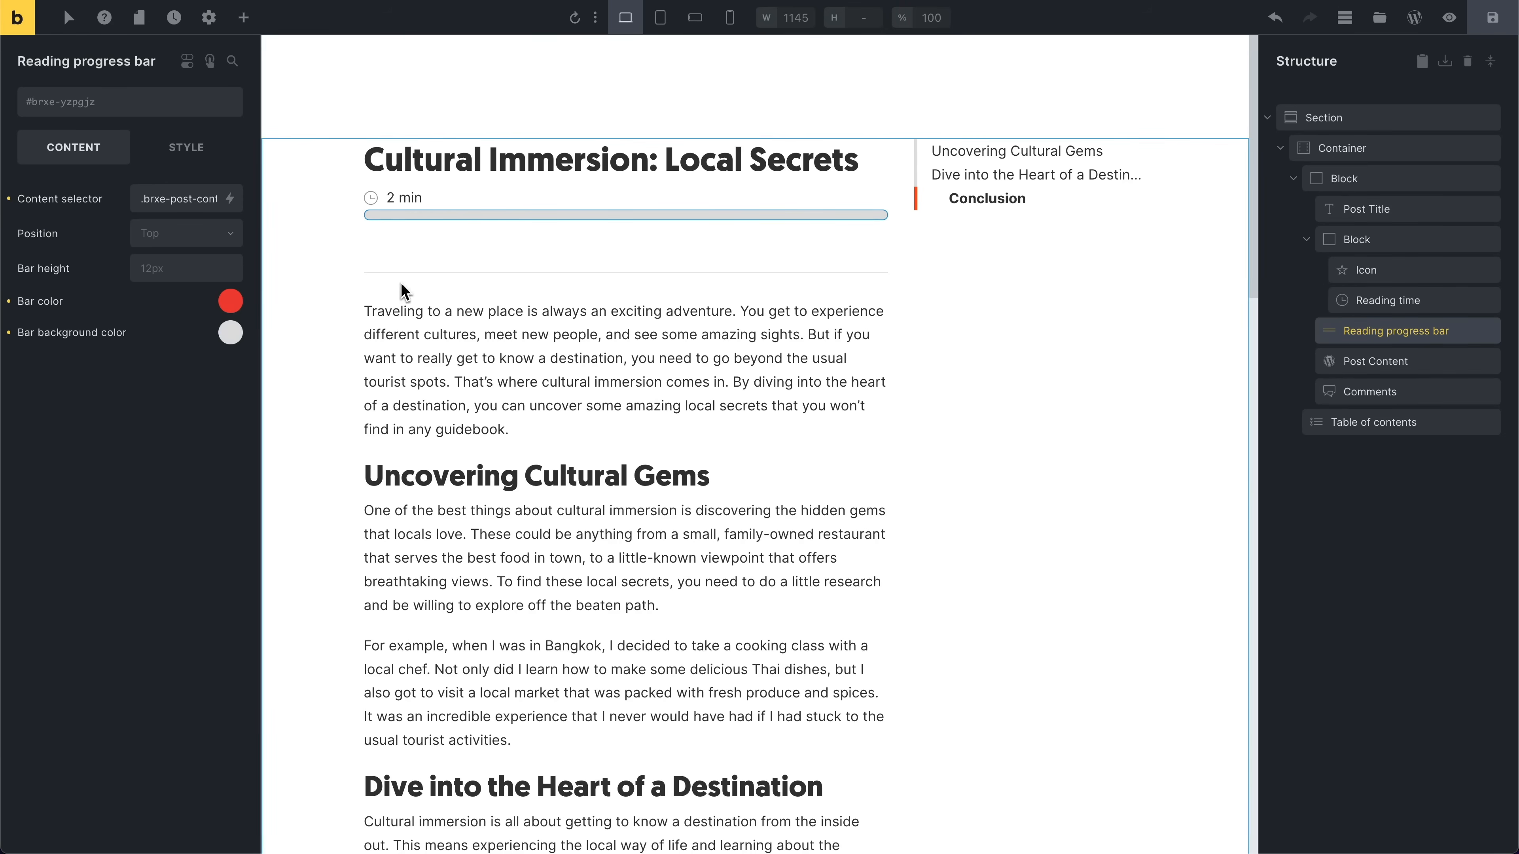
{"action": "left_click", "coordinate": [226, 312]}
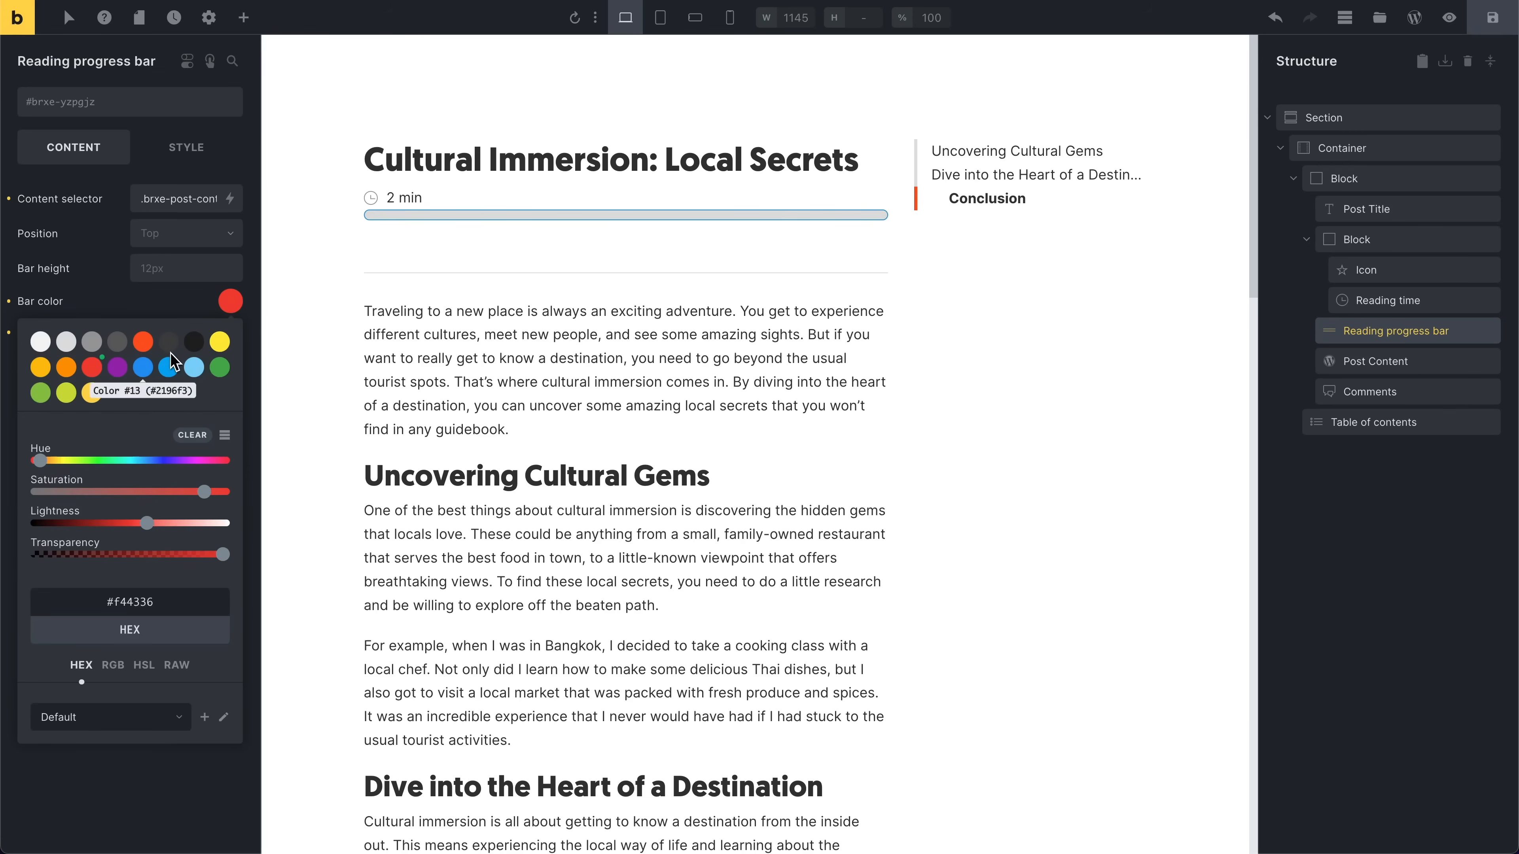
{"action": "left_click", "coordinate": [137, 302]}
{"action": "scroll", "coordinate": [359, 240], "scroll_direction": "down", "scroll_amount": 7}
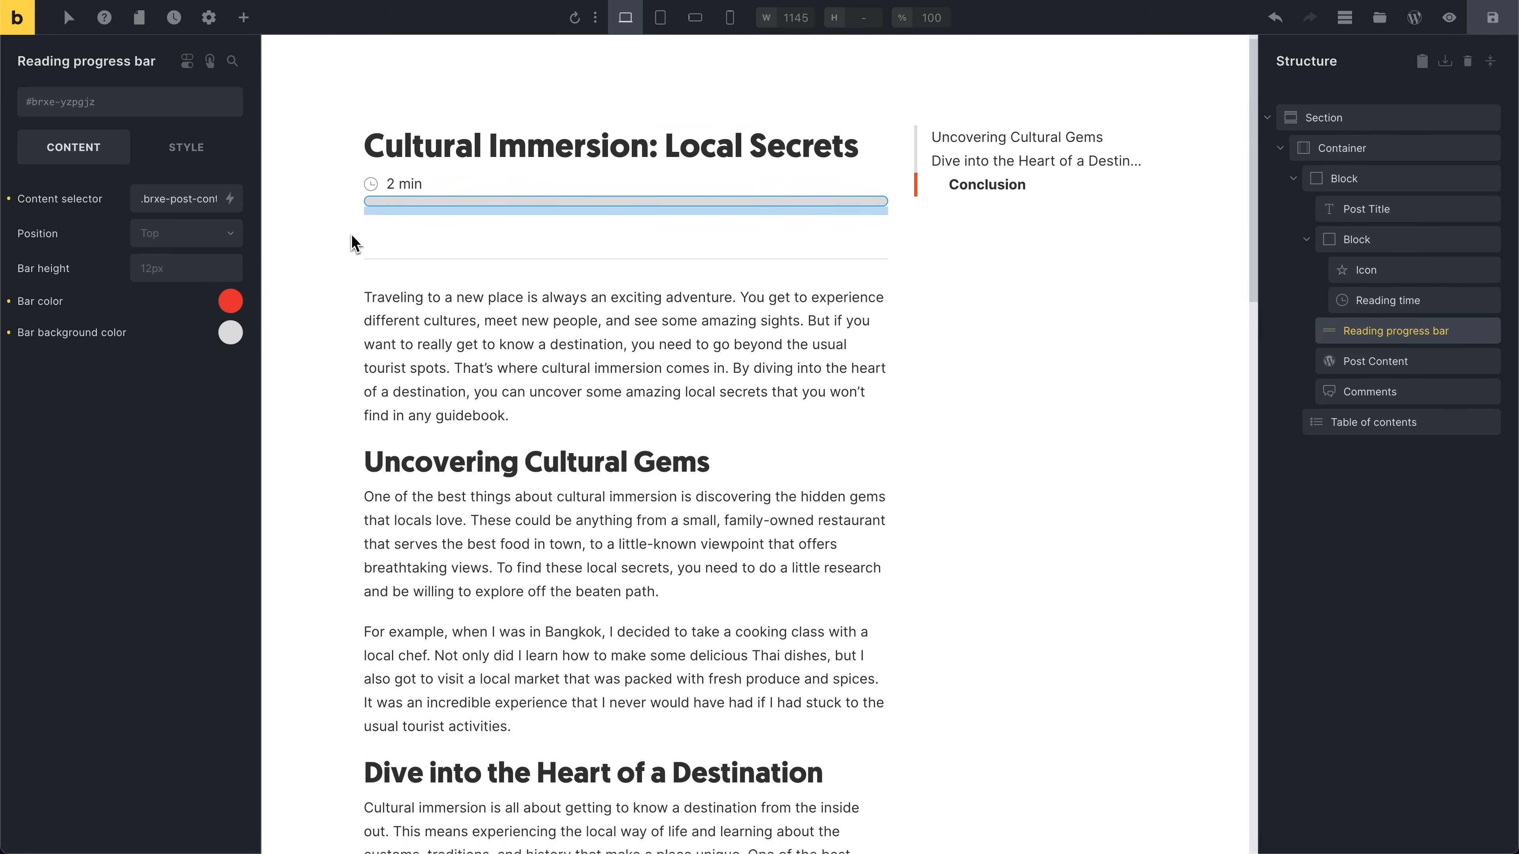
{"action": "scroll", "coordinate": [381, 249], "scroll_direction": "up", "scroll_amount": 6}
{"action": "scroll", "coordinate": [381, 253], "scroll_direction": "up", "scroll_amount": 1}
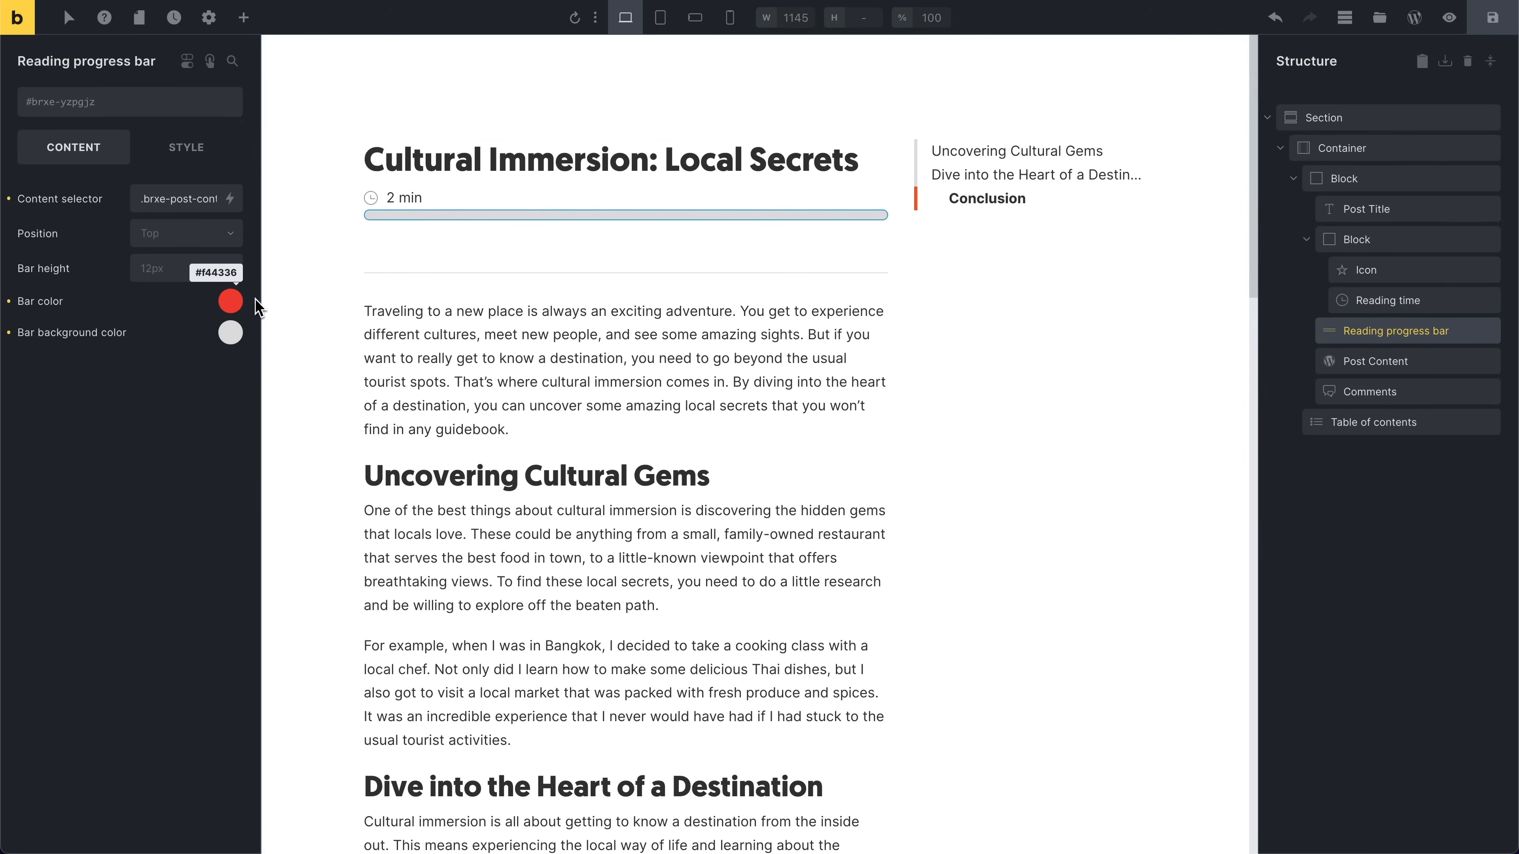
Step: Set the progress bar's bar colour to yellow #ffd64f
{"action": "left_click", "coordinate": [230, 302]}
{"action": "left_click", "coordinate": [97, 397]}
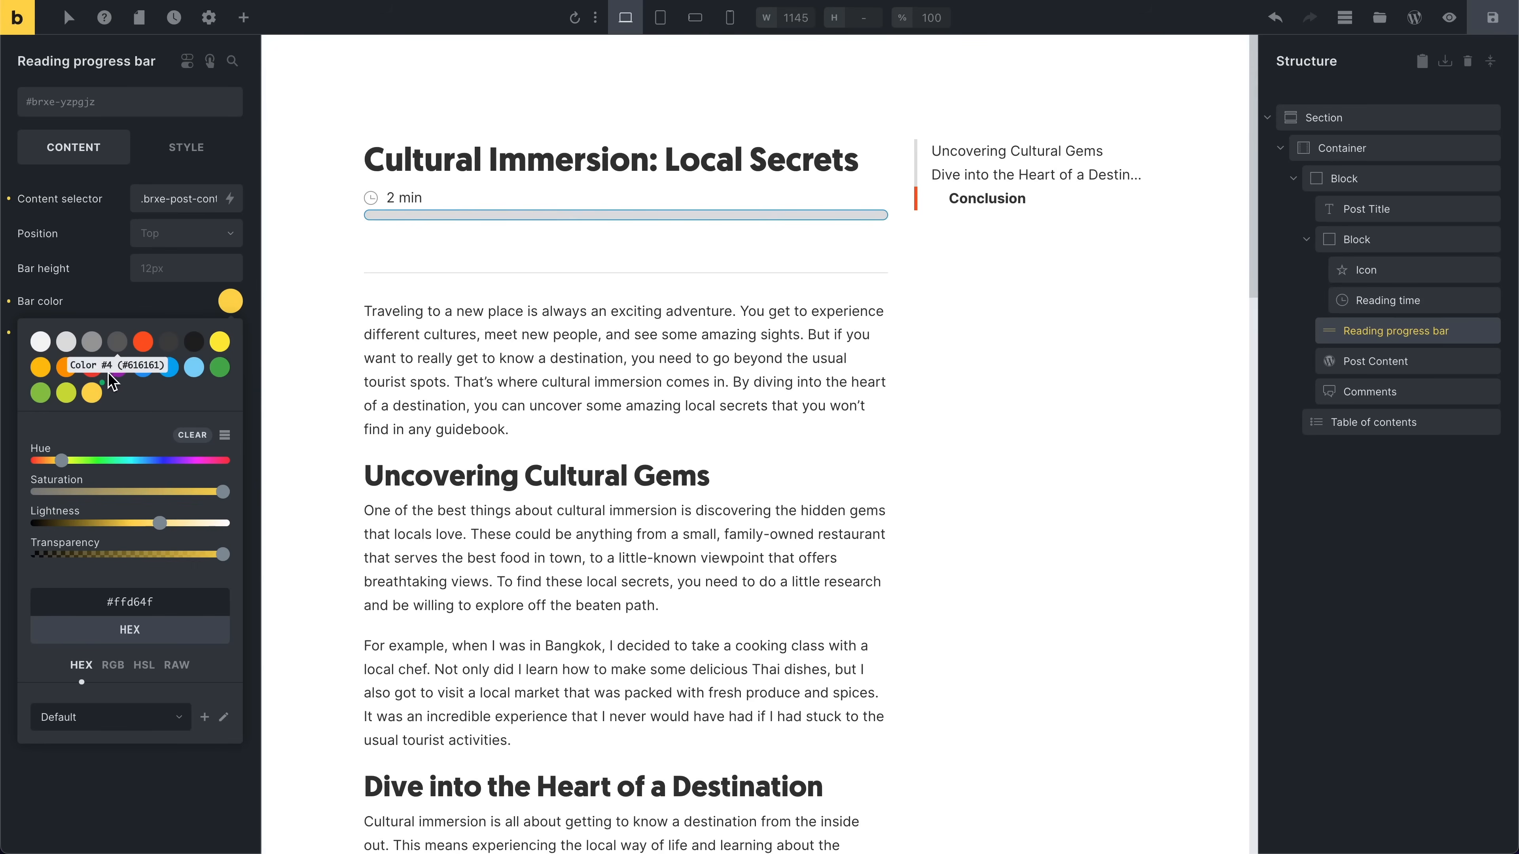
{"action": "left_click", "coordinate": [119, 305]}
{"action": "scroll", "coordinate": [323, 302], "scroll_direction": "down", "scroll_amount": 4}
{"action": "scroll", "coordinate": [322, 302], "scroll_direction": "up", "scroll_amount": 4}
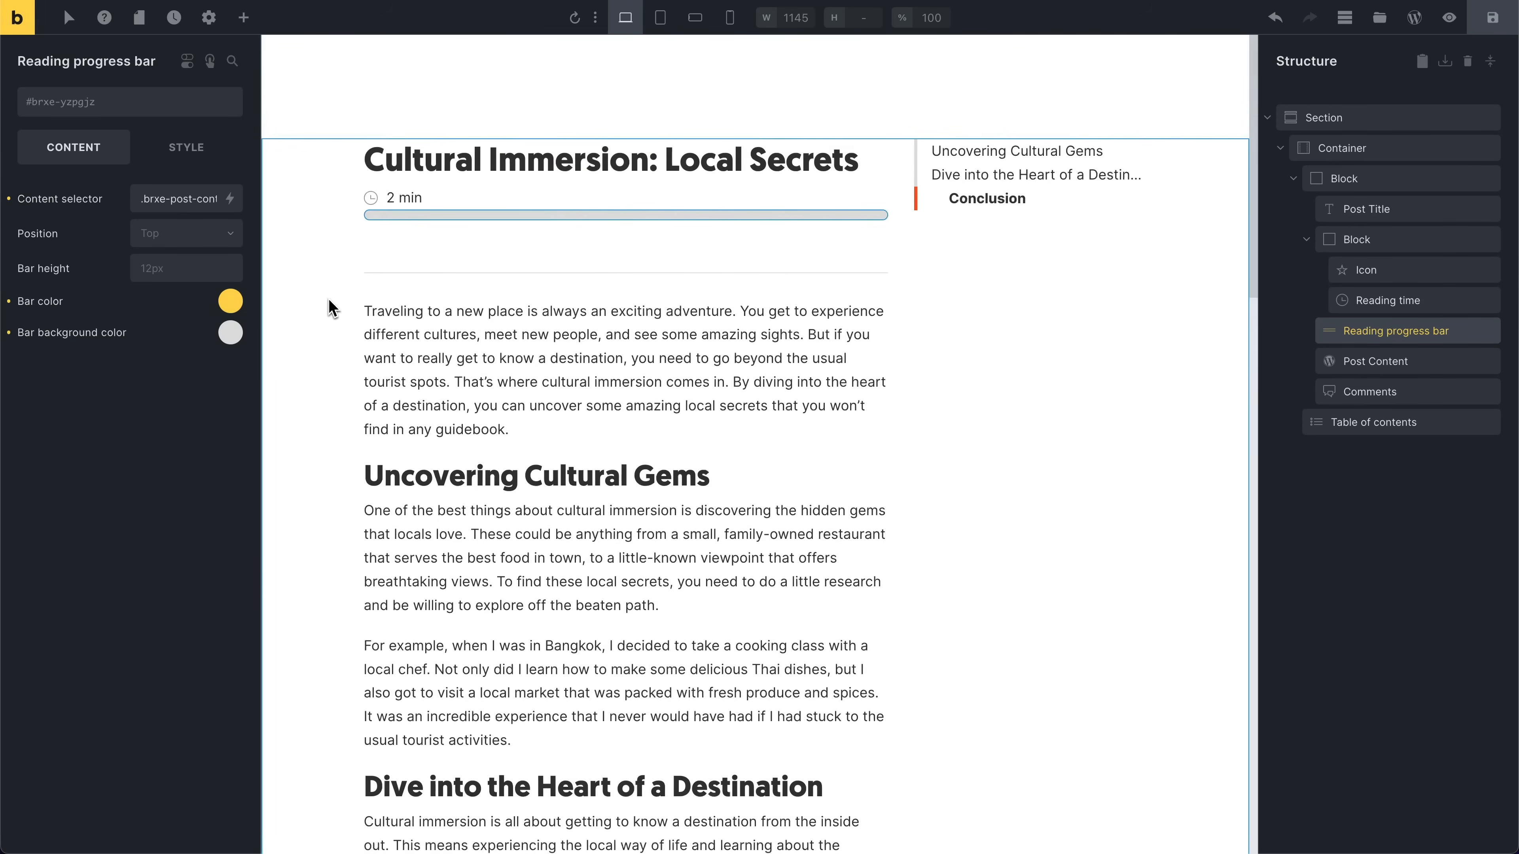
Step: Select the Reading time element and set its prefix to "Reading time:"
{"action": "left_click", "coordinate": [402, 201]}
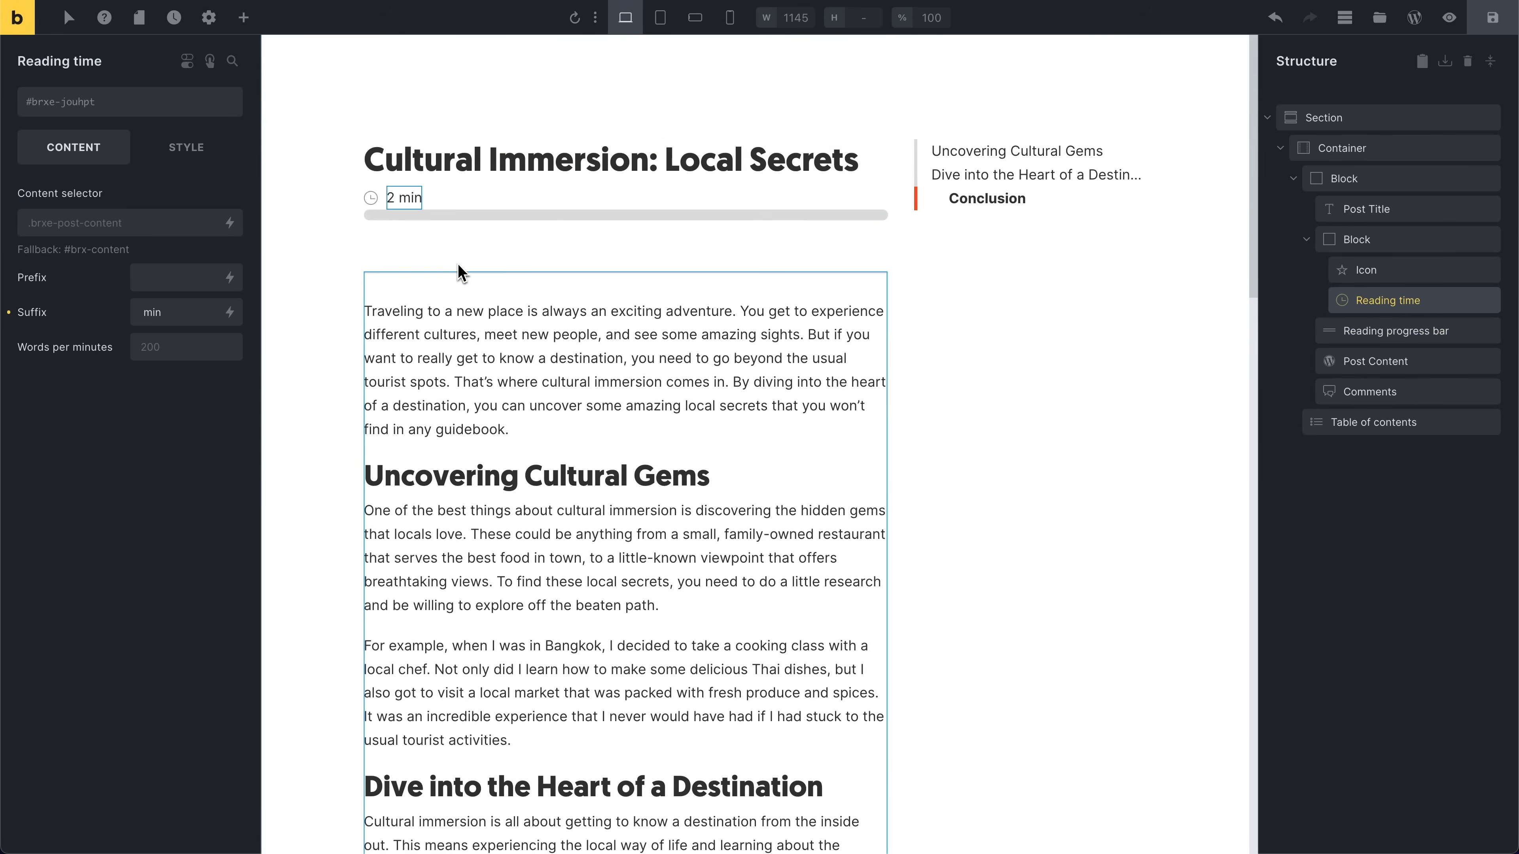
{"action": "left_click", "coordinate": [163, 281]}
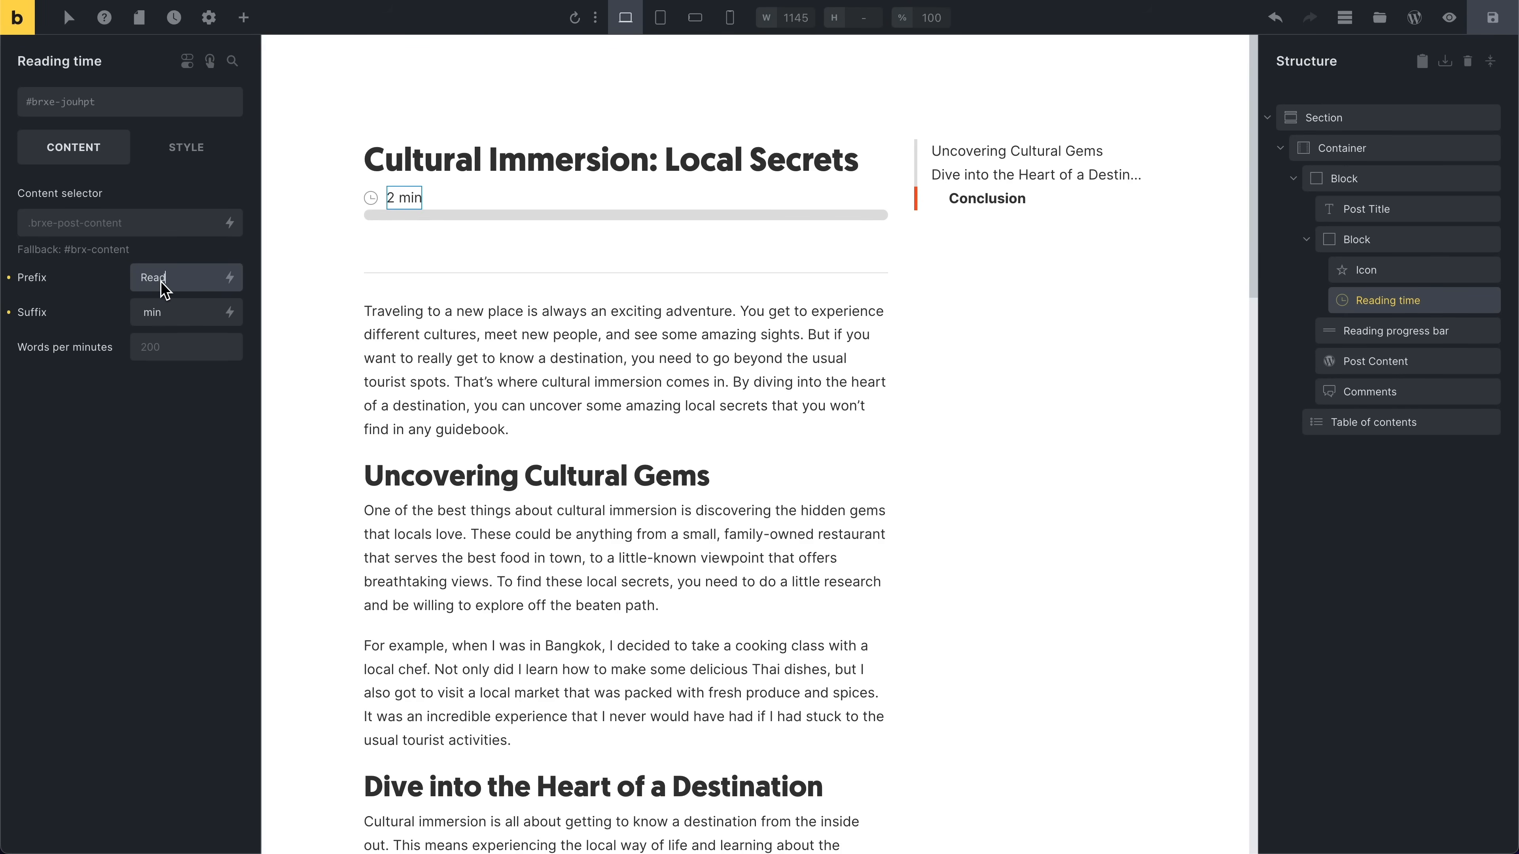
{"action": "type", "text": "Reading time:"}
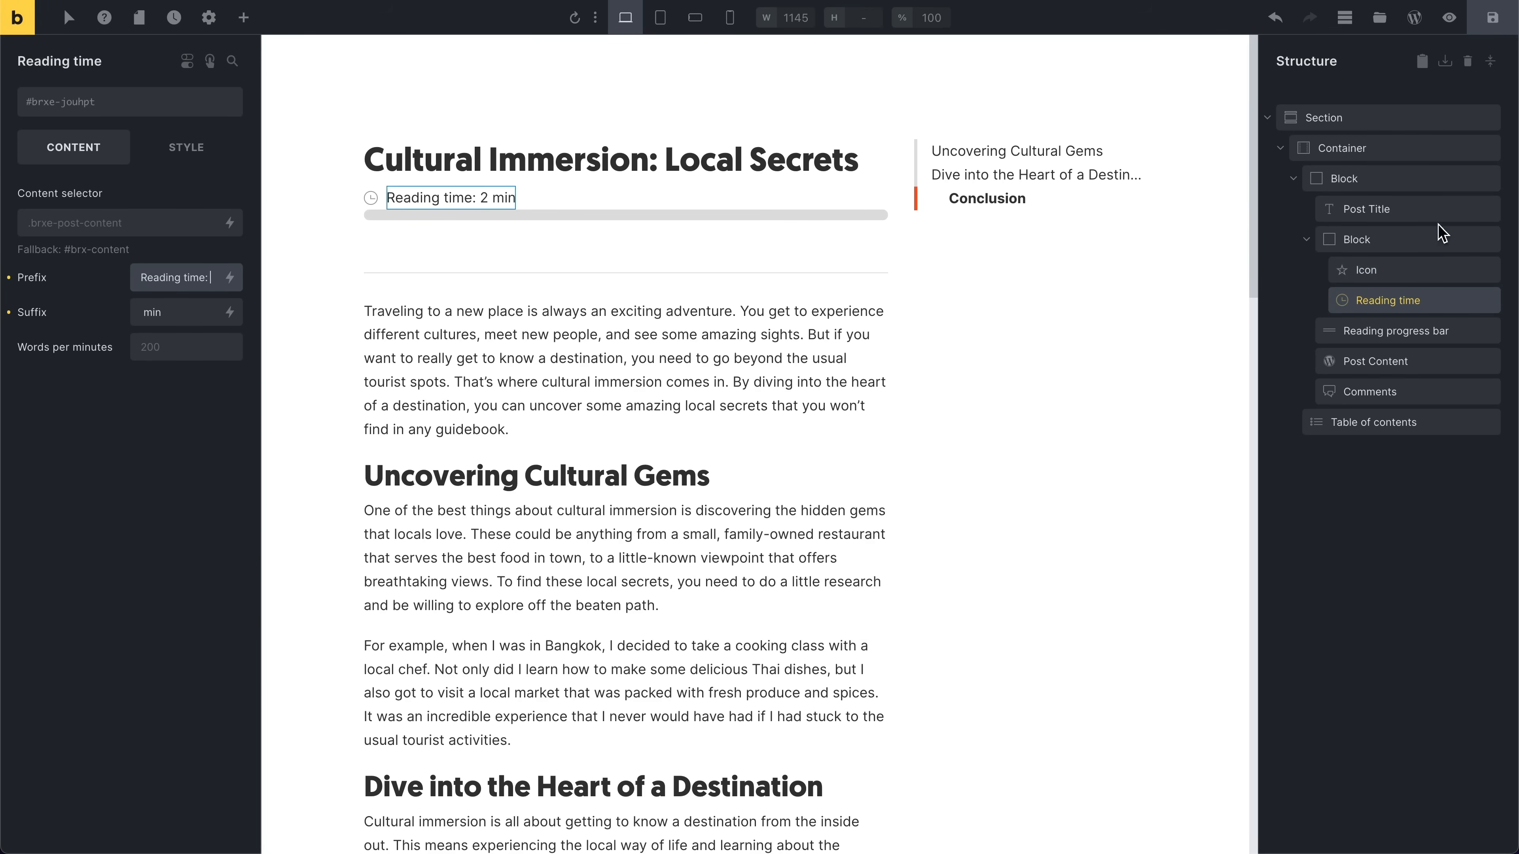
Step: Set the Reading time element's words per minute to 50
{"action": "left_click", "coordinate": [1356, 243]}
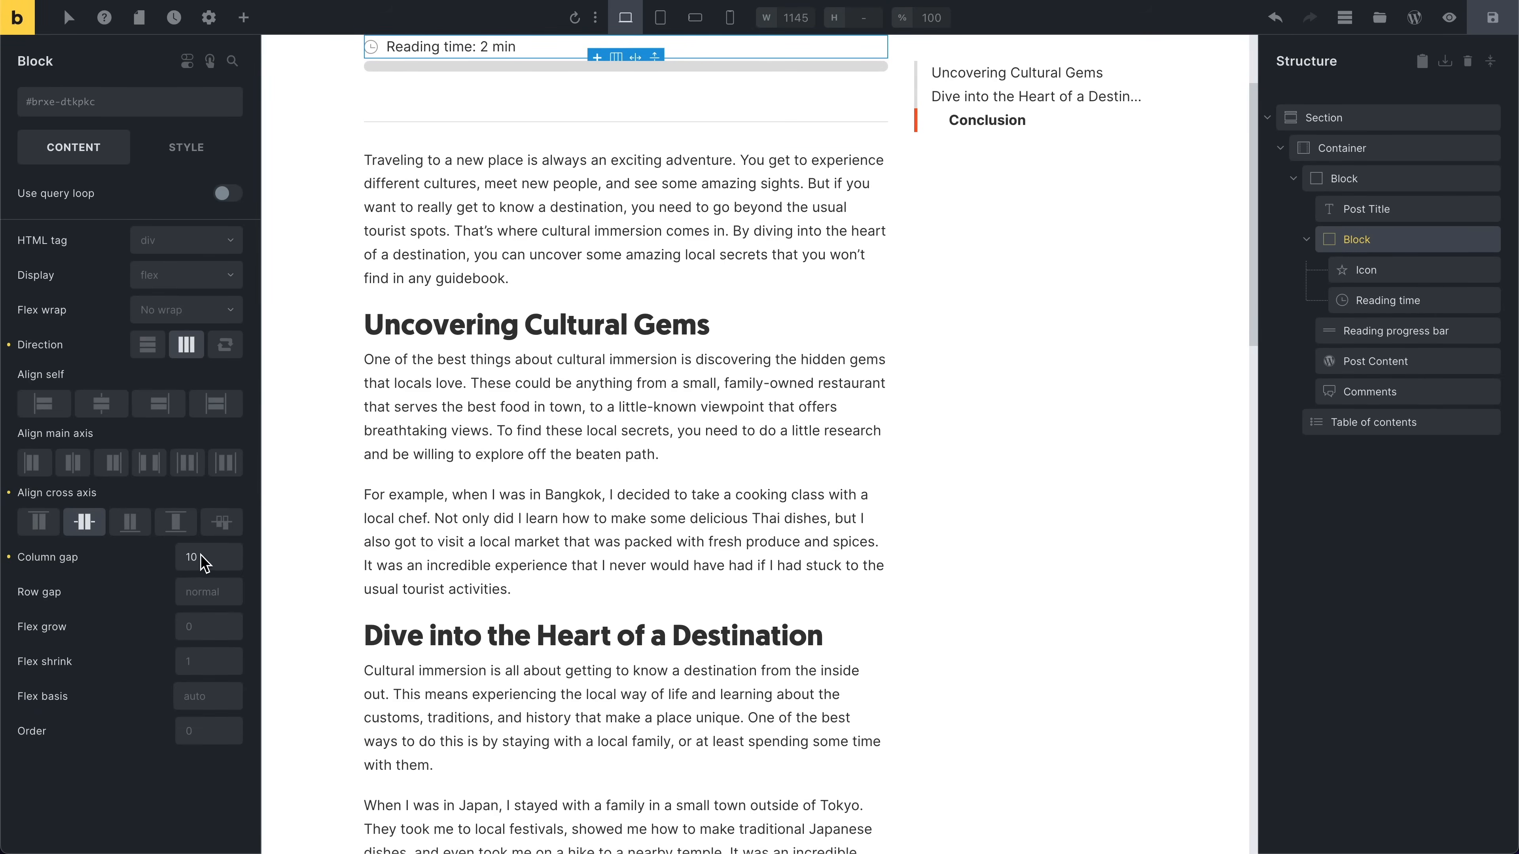
{"action": "scroll", "coordinate": [353, 228], "scroll_direction": "up", "scroll_amount": 3}
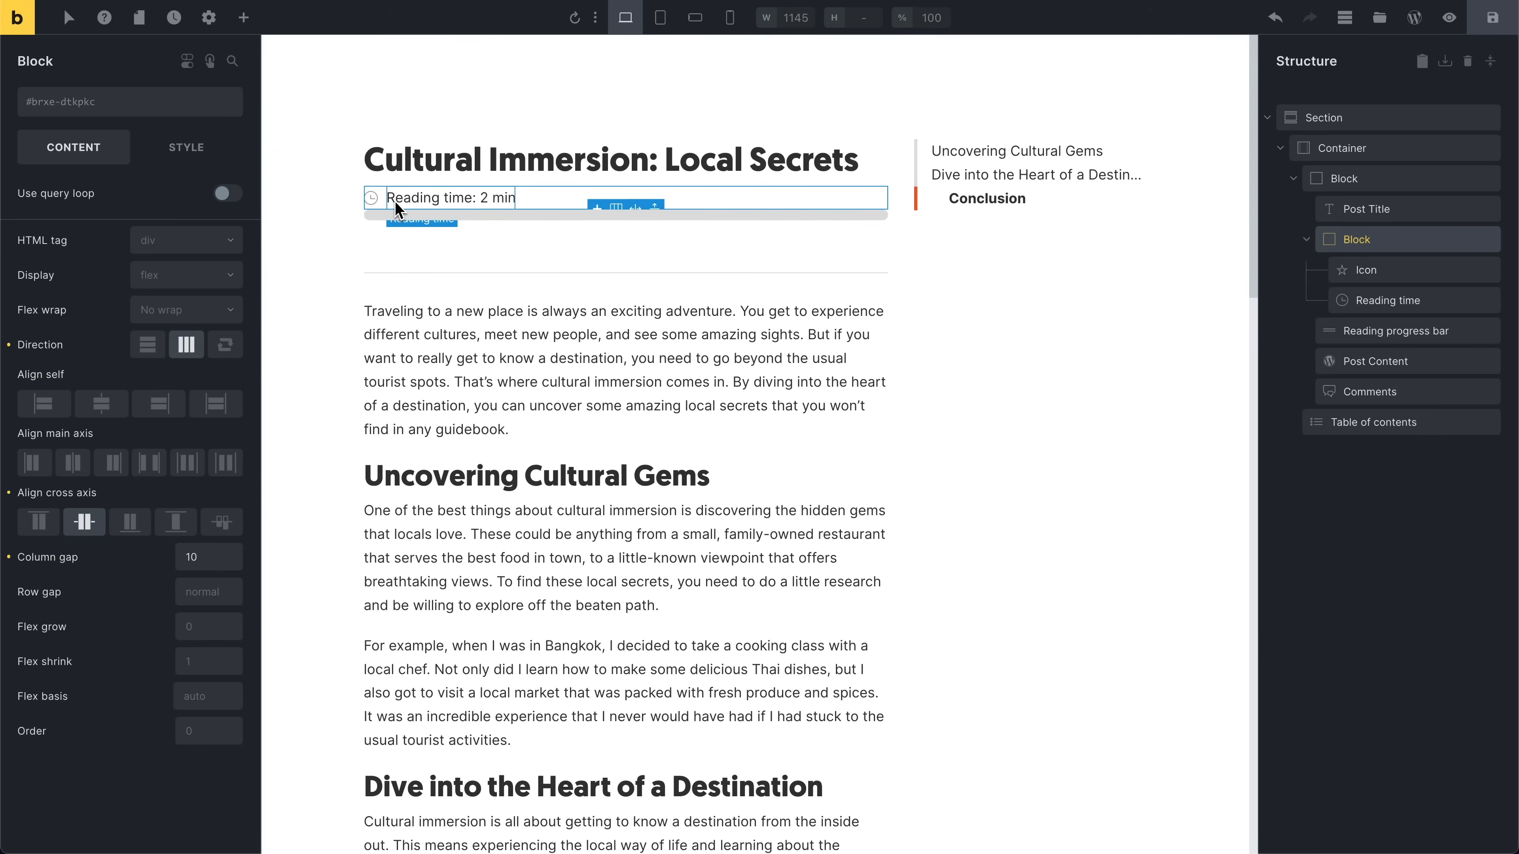
{"action": "left_click", "coordinate": [1404, 305]}
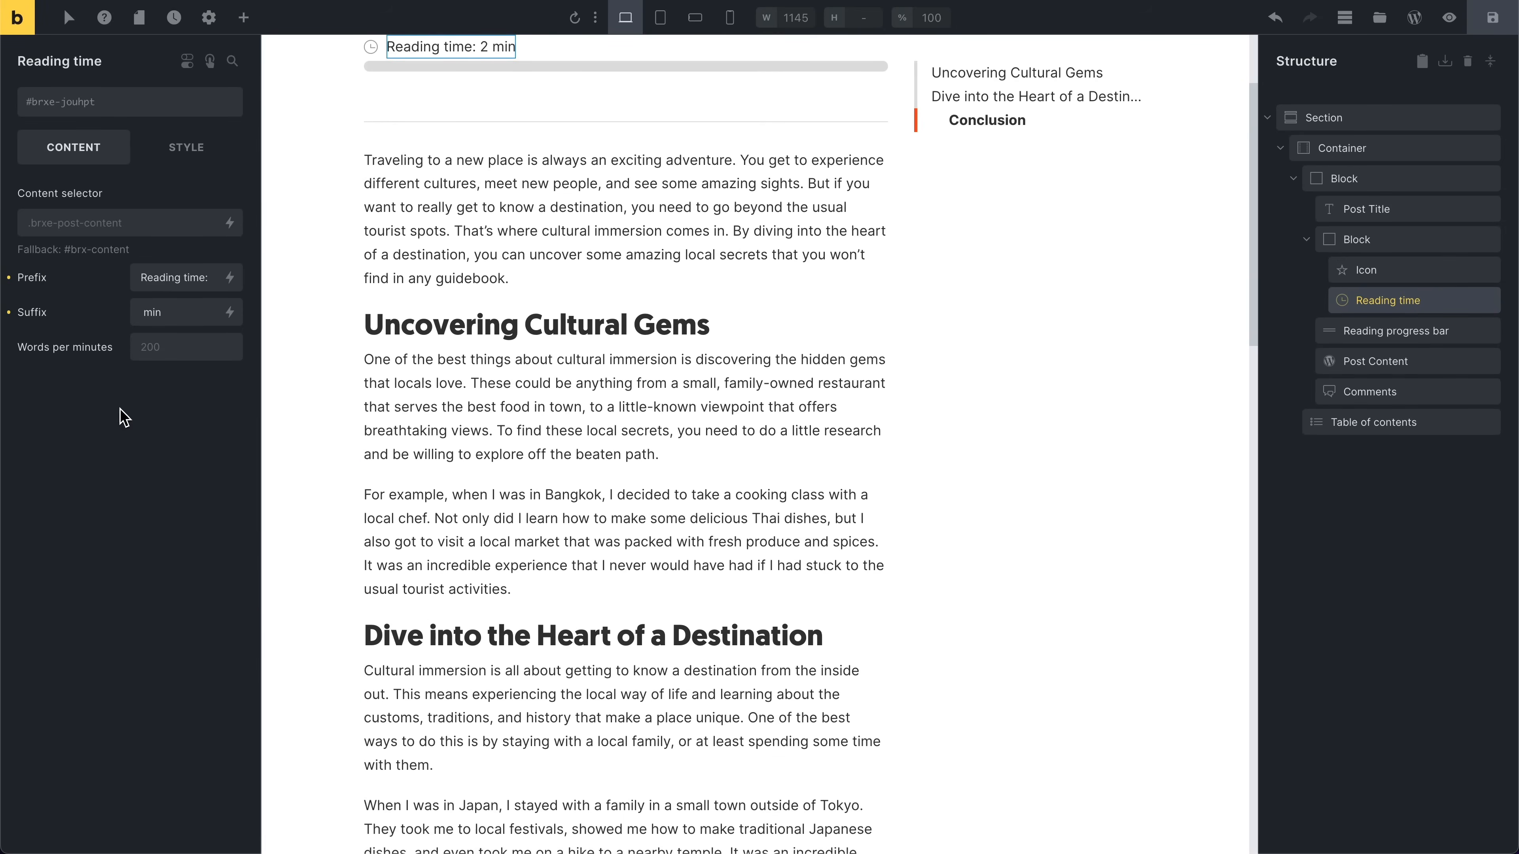
{"action": "scroll", "coordinate": [299, 413], "scroll_direction": "up", "scroll_amount": 3}
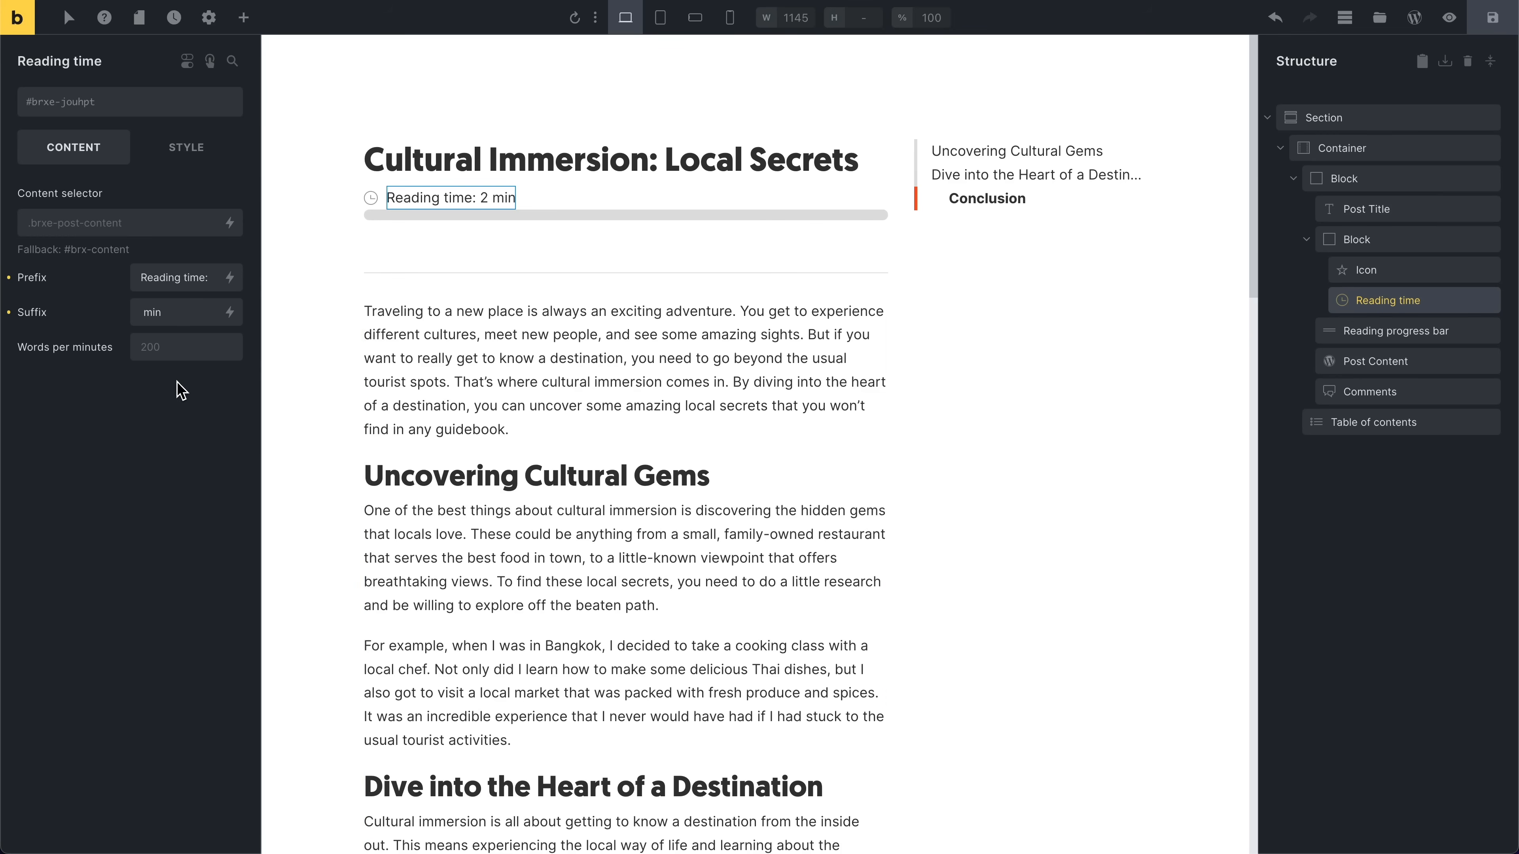
{"action": "left_click", "coordinate": [178, 358]}
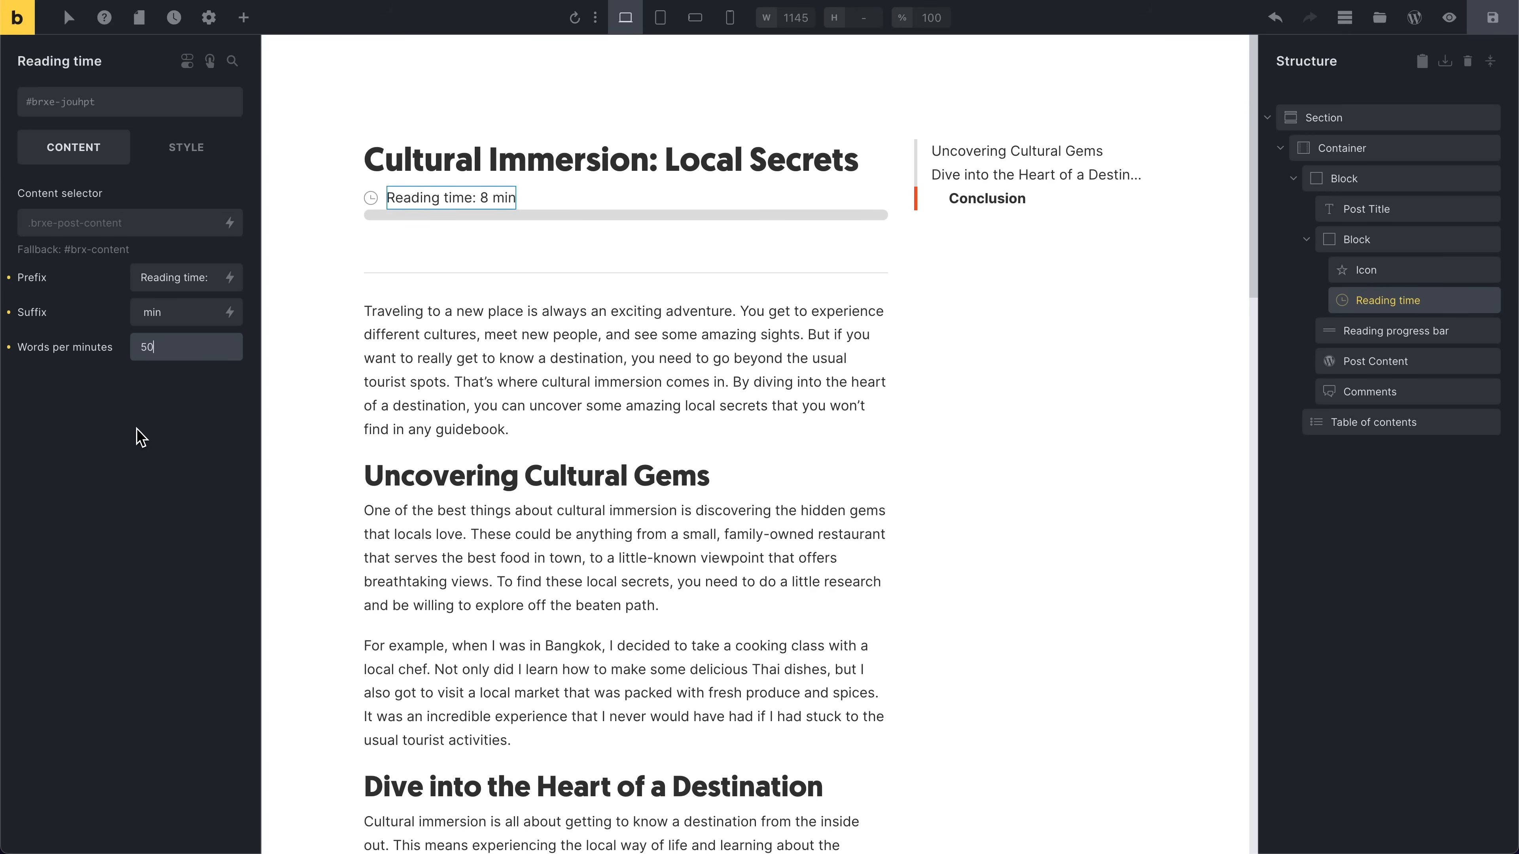
{"action": "left_click", "coordinate": [105, 427]}
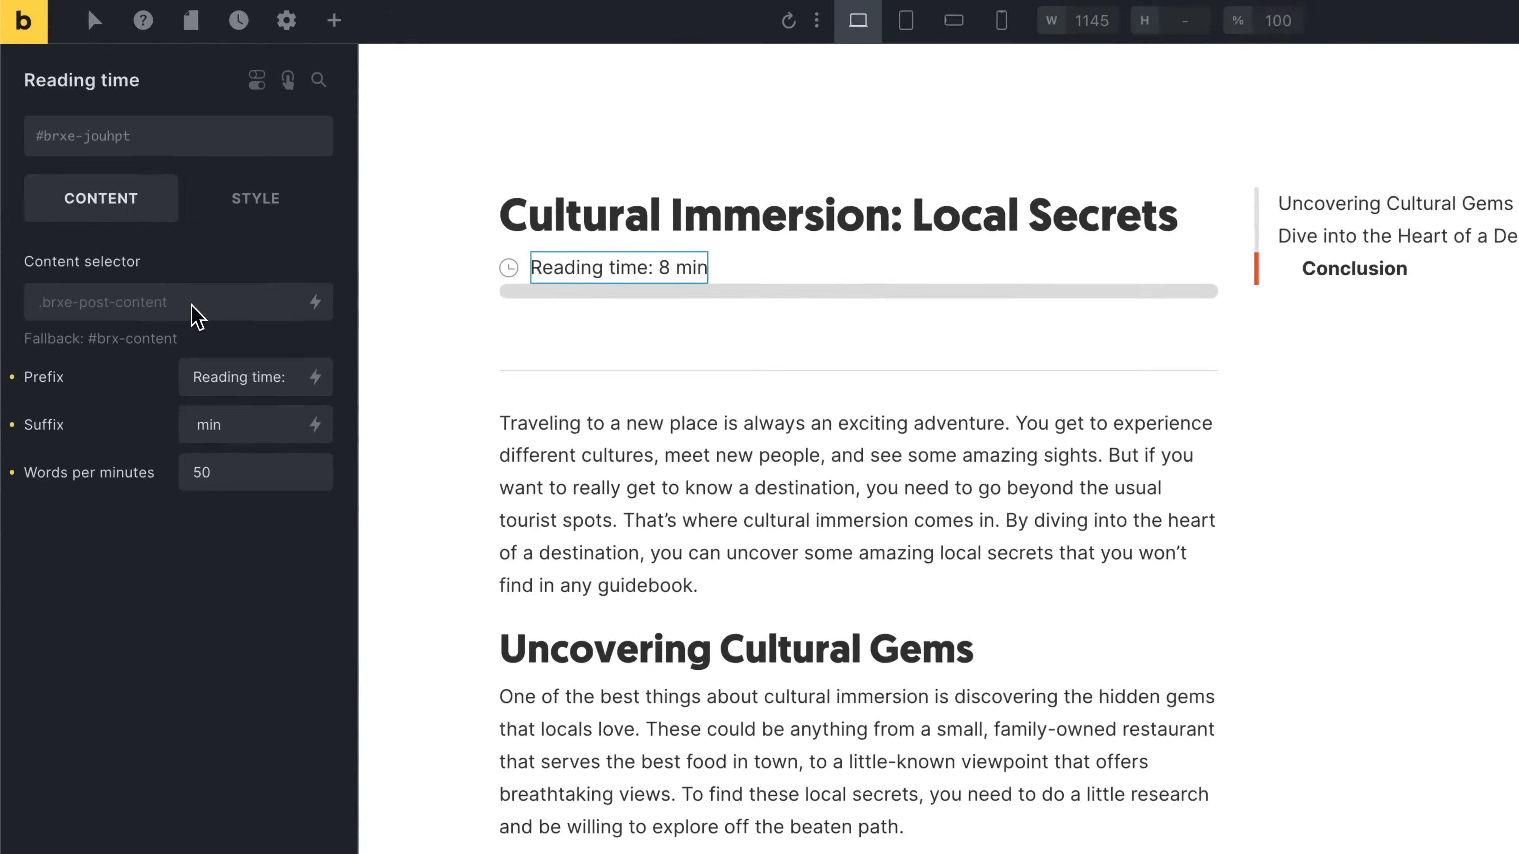
Step: Examine the Reading time content selector and its fallback, and scroll through the post
{"action": "left_click", "coordinate": [139, 223]}
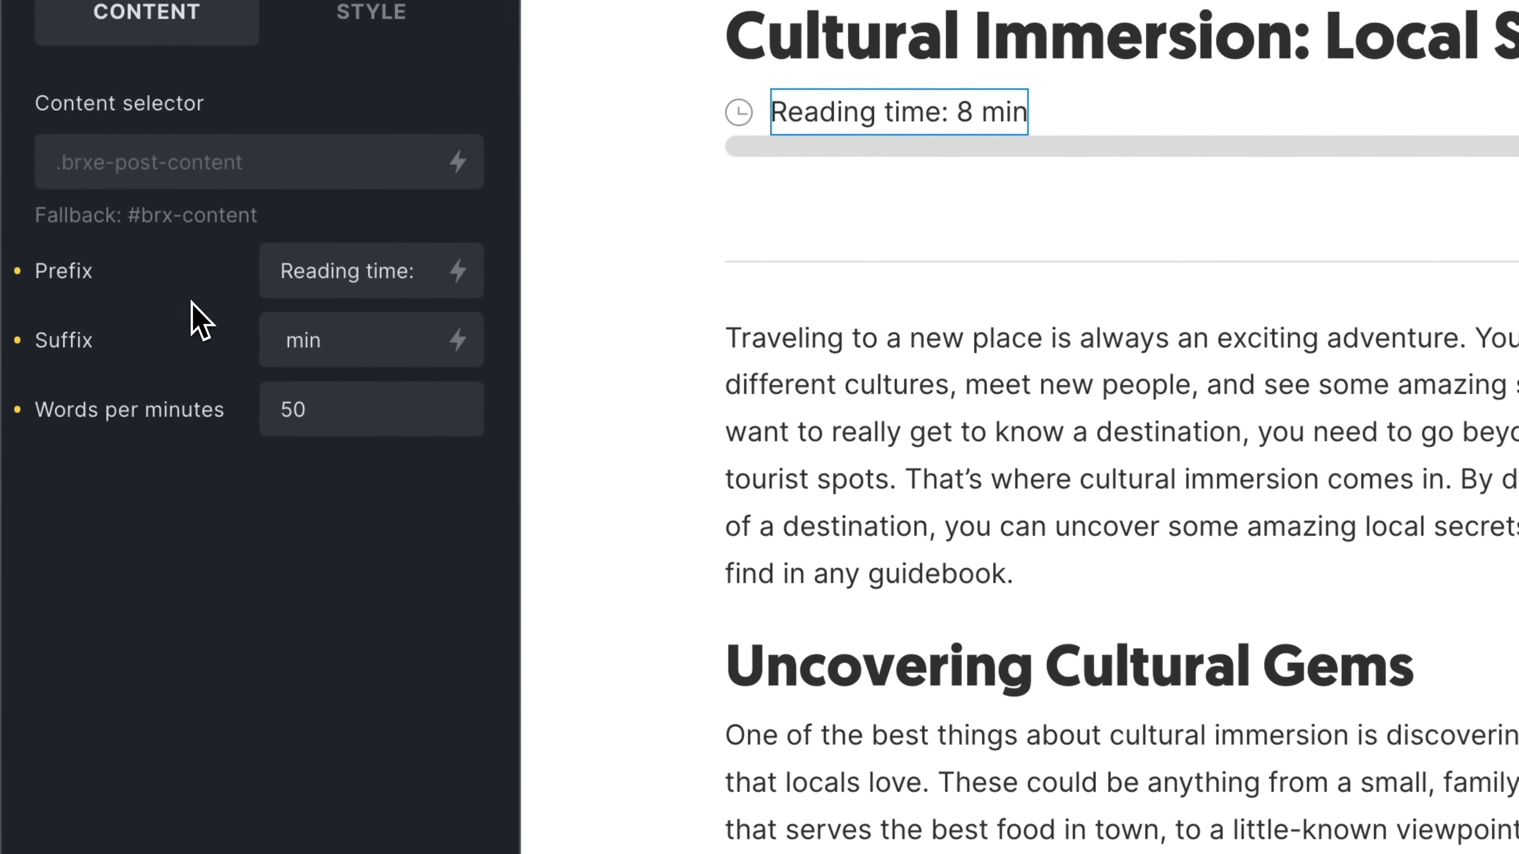
{"action": "left_click", "coordinate": [265, 176]}
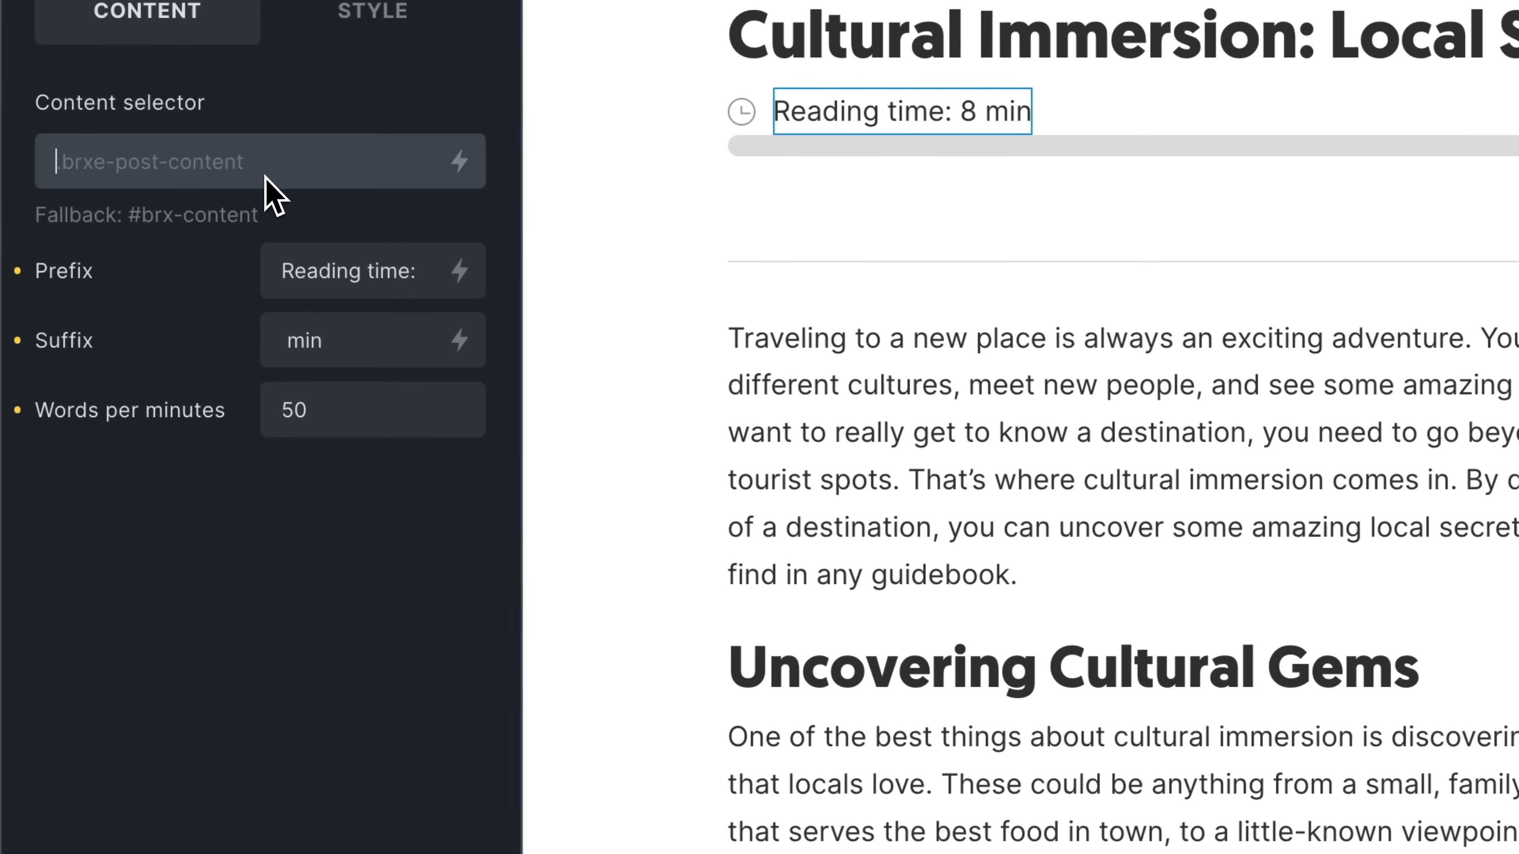
{"action": "mouse_move", "coordinate": [265, 221]}
{"action": "left_mouse_down"}
{"action": "mouse_move", "coordinate": [125, 226]}
{"action": "mouse_move", "coordinate": [272, 225]}
{"action": "left_mouse_up"}
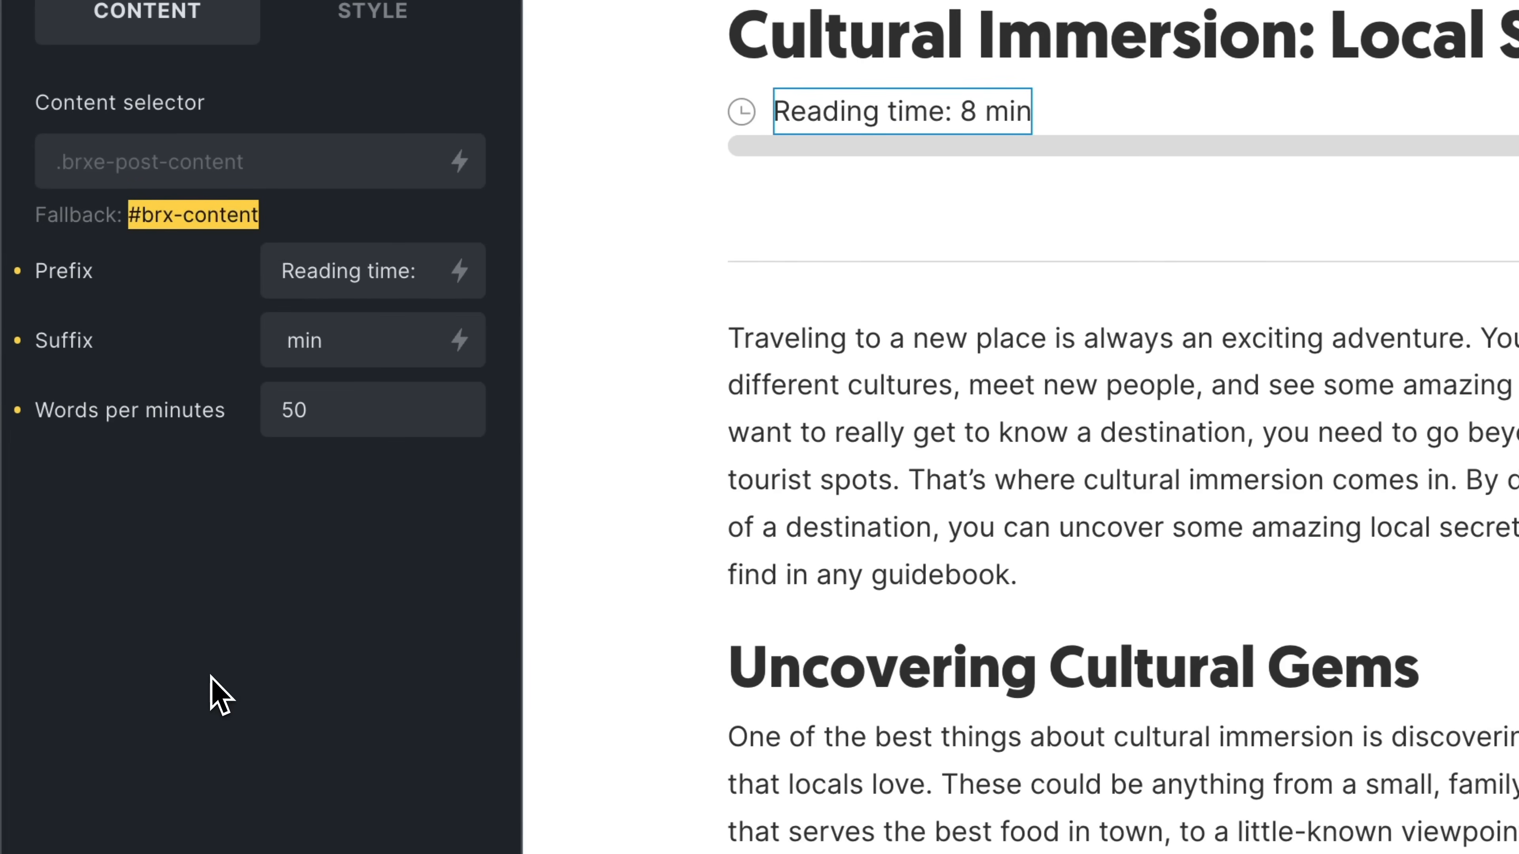
{"action": "left_click", "coordinate": [220, 695]}
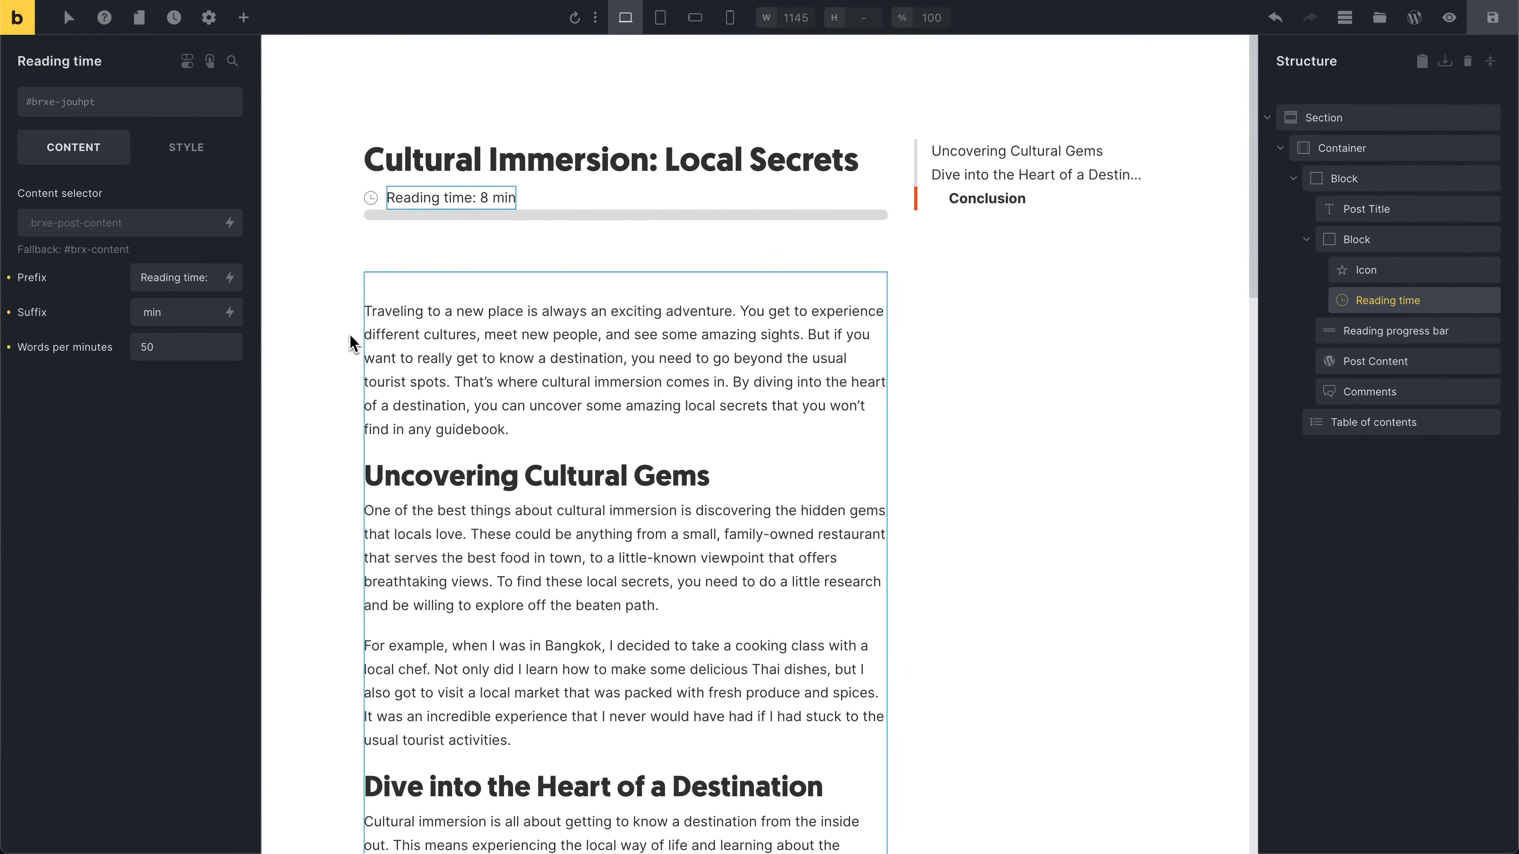
{"action": "scroll", "coordinate": [411, 332], "scroll_direction": "down", "scroll_amount": 10}
{"action": "scroll", "coordinate": [411, 331], "scroll_direction": "down", "scroll_amount": 3}
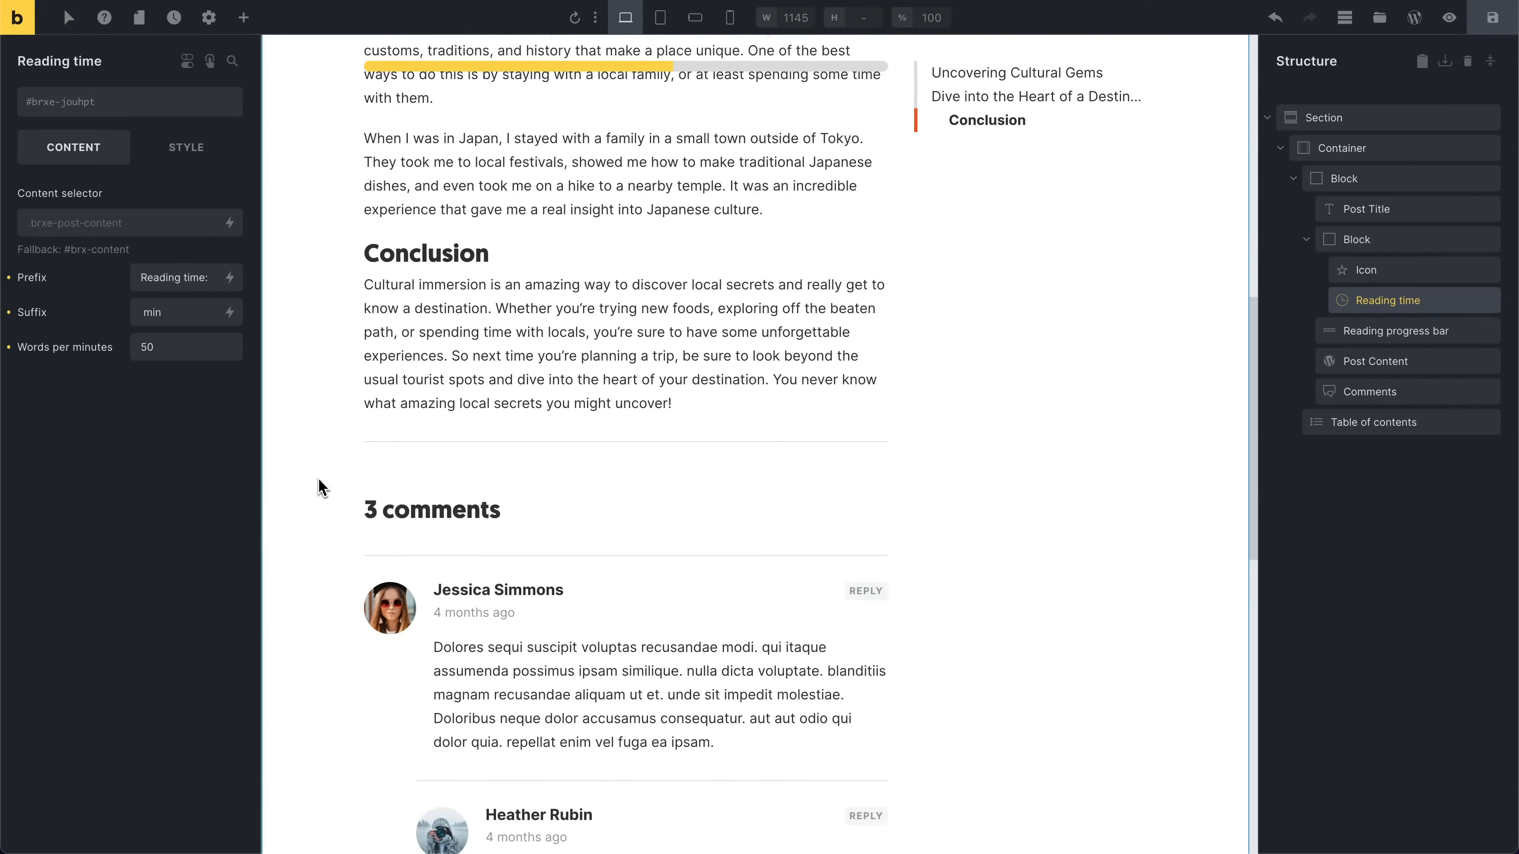
{"action": "scroll", "coordinate": [515, 296], "scroll_direction": "up", "scroll_amount": 13}
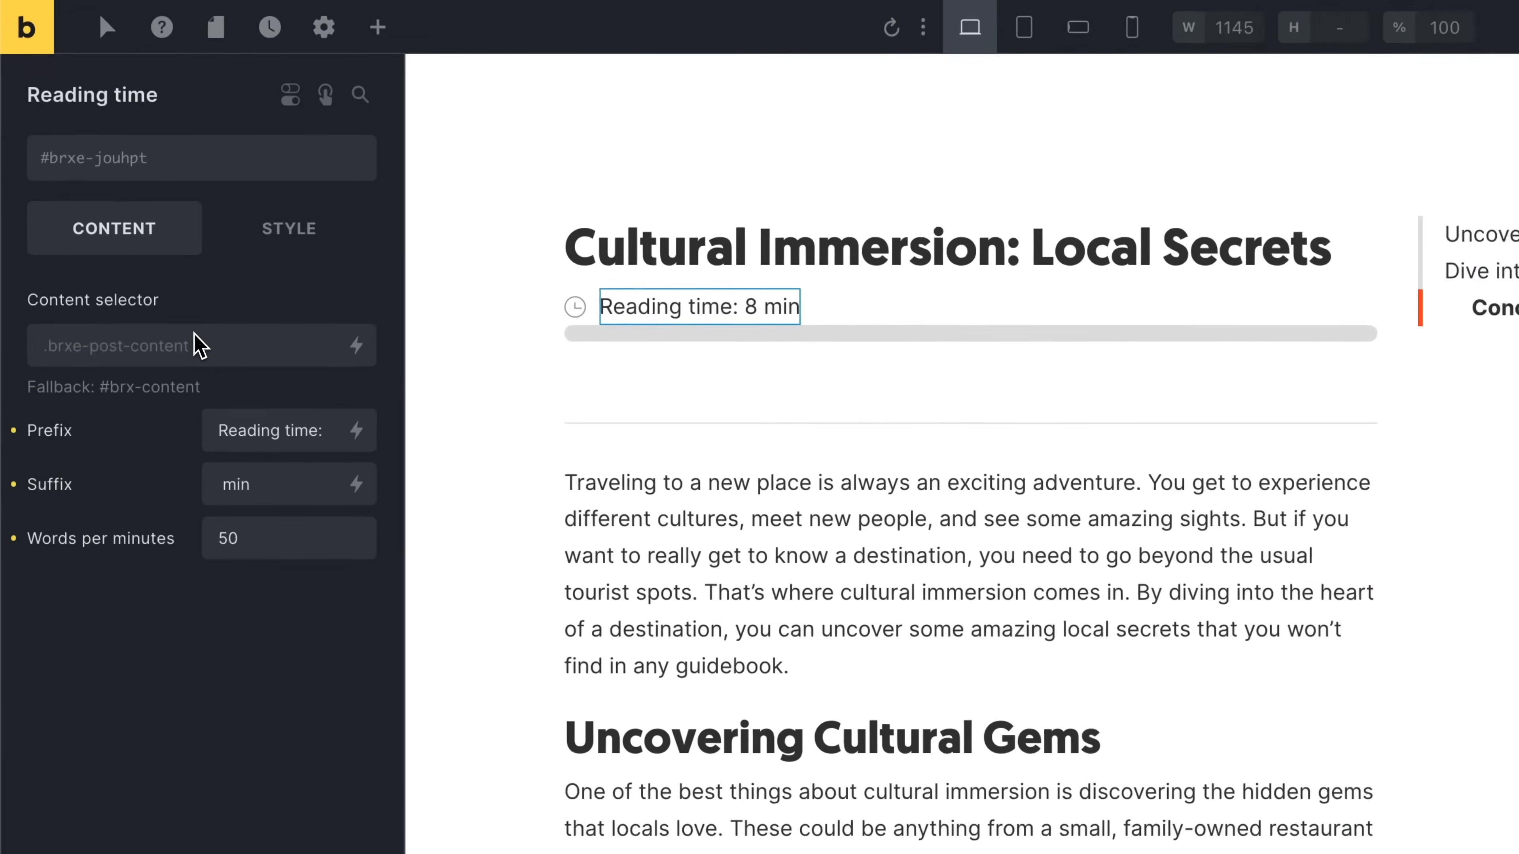
Step: Set the Reading time content selector to #comments and reload the canvas
{"action": "left_click", "coordinate": [126, 224]}
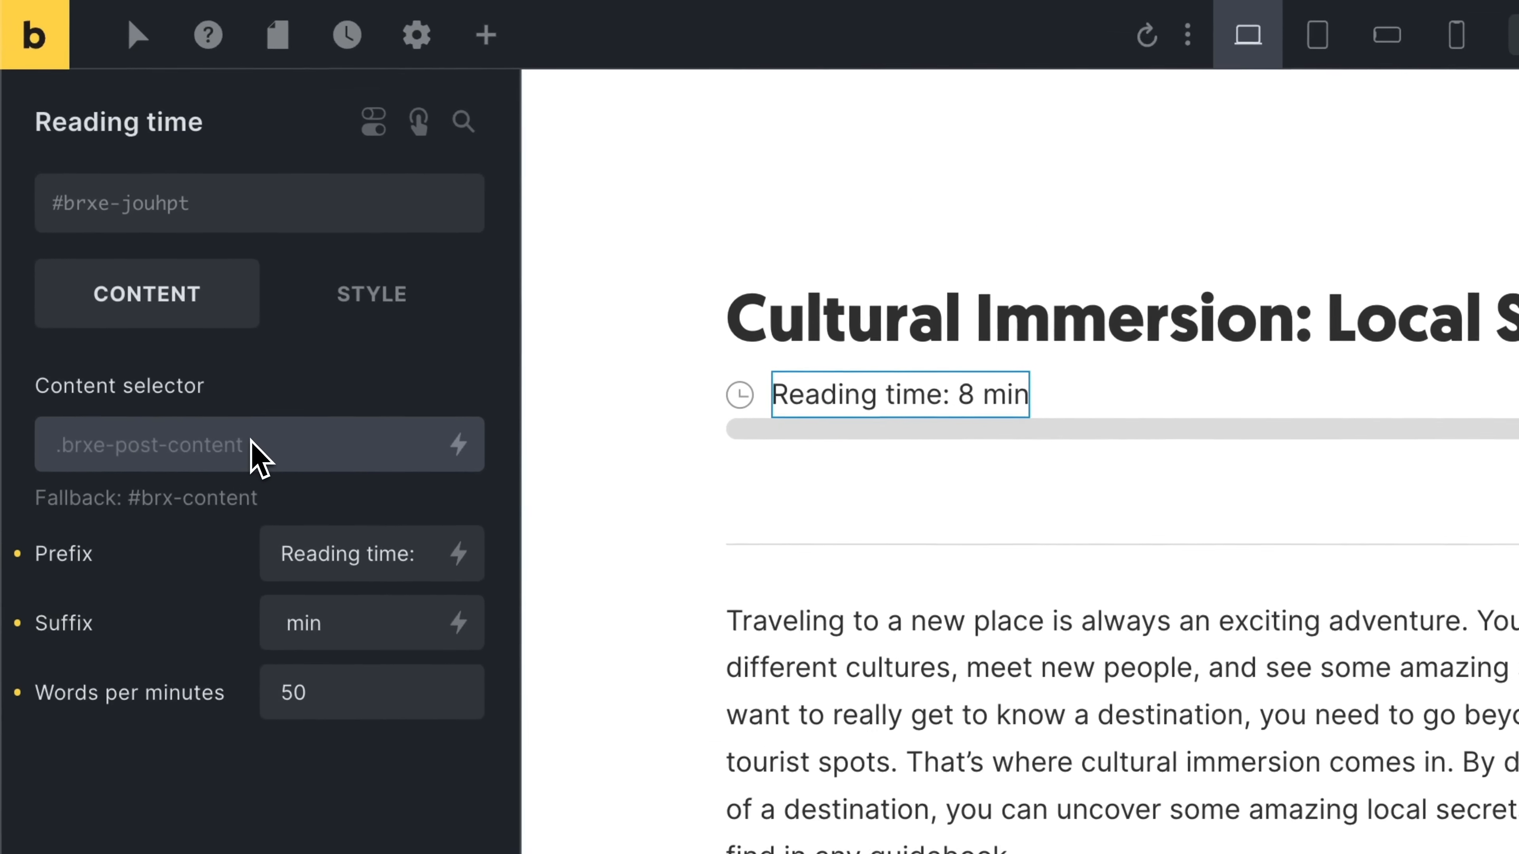
{"action": "type", "text": "#comments"}
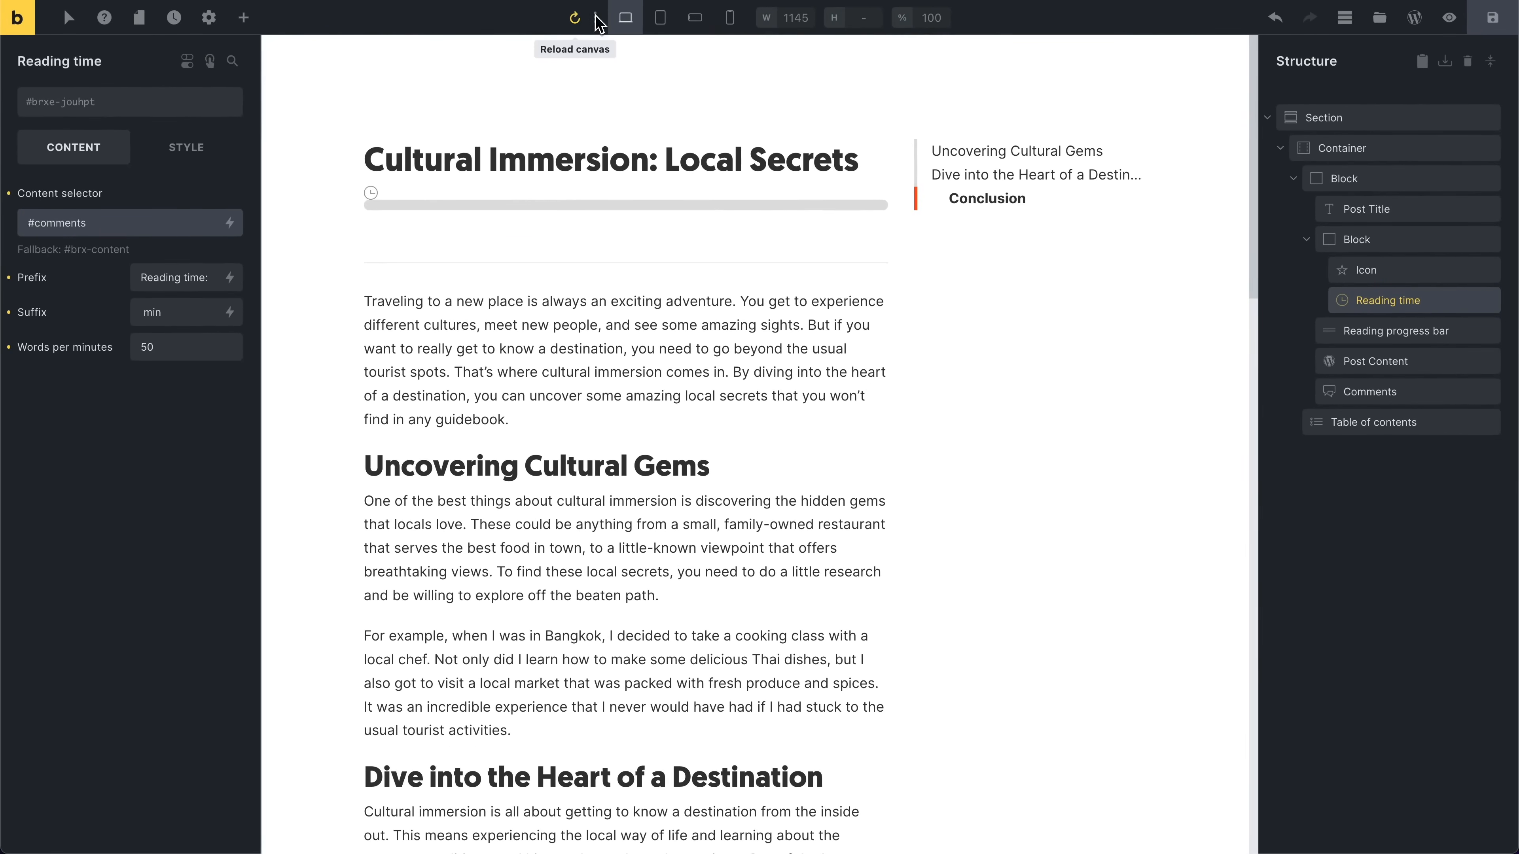
{"action": "left_click", "coordinate": [576, 28]}
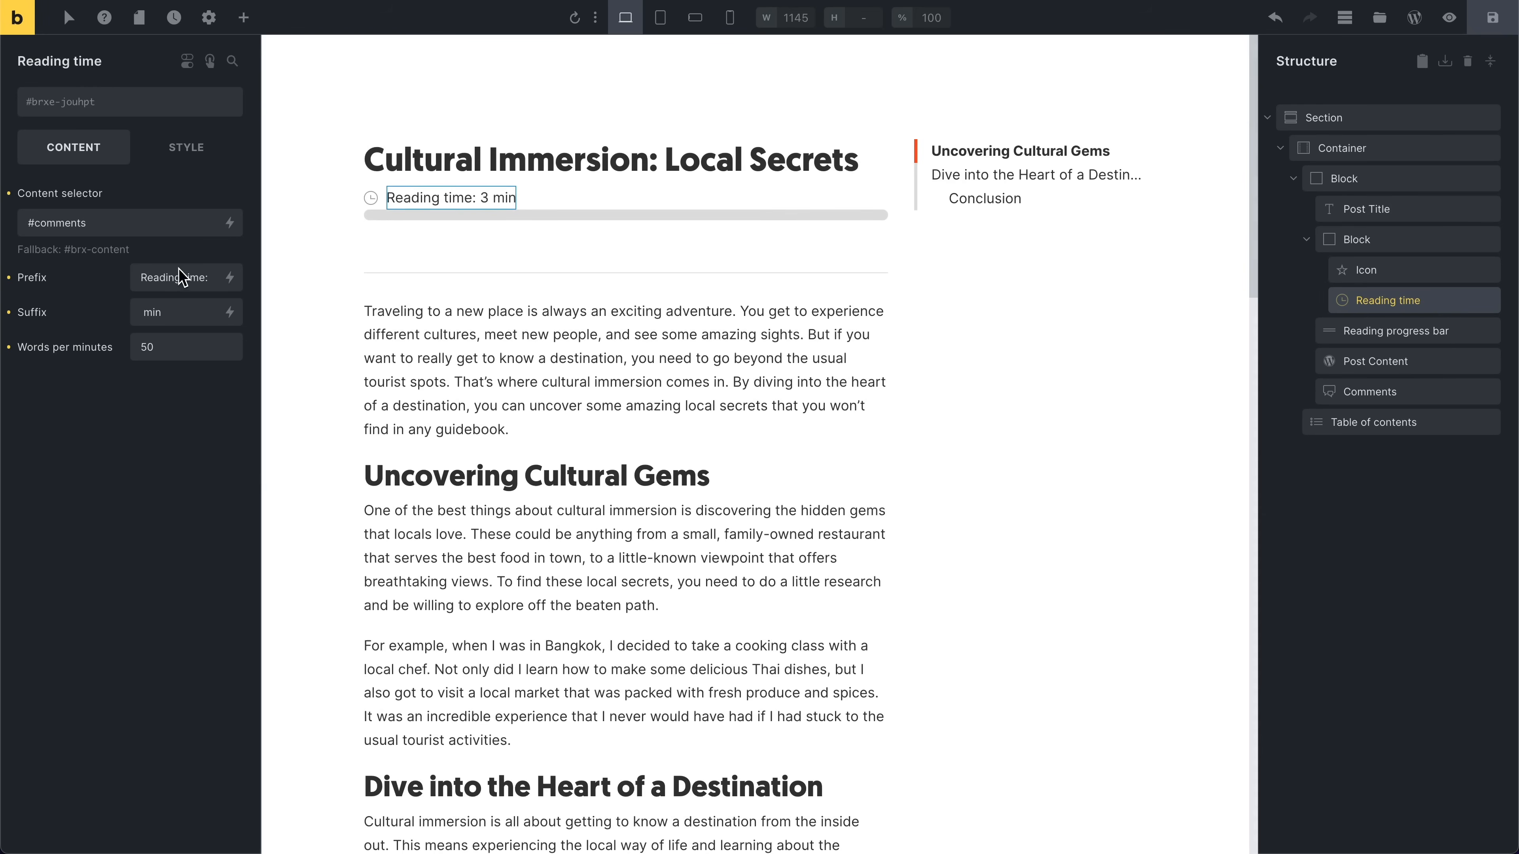
Step: Scroll through the post and comments to check the reading time and progress bar
{"action": "left_click", "coordinate": [195, 357]}
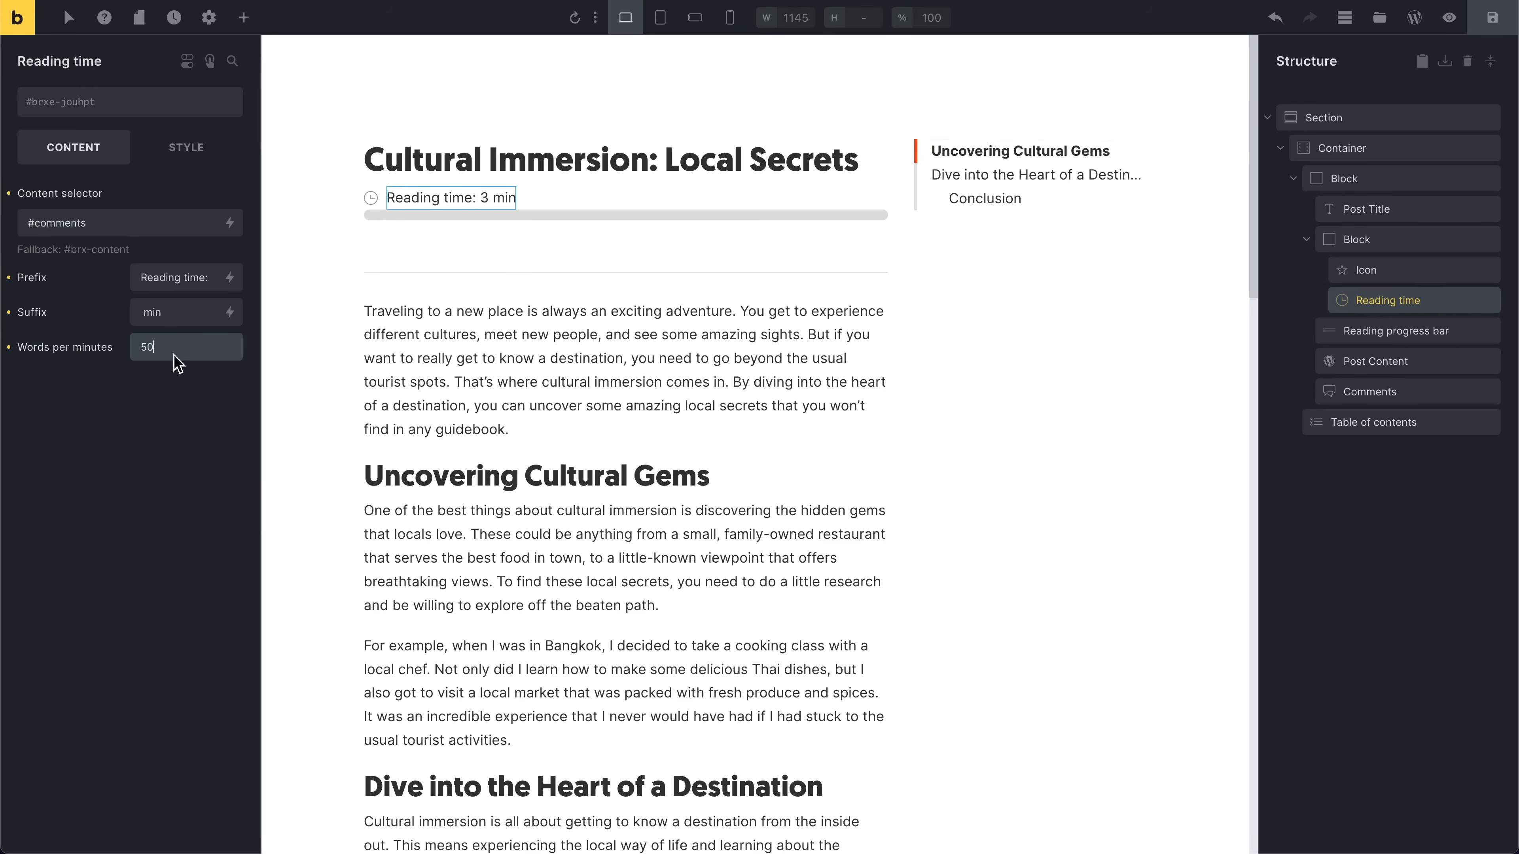
{"action": "scroll", "coordinate": [445, 382], "scroll_direction": "down", "scroll_amount": 3}
{"action": "scroll", "coordinate": [429, 208], "scroll_direction": "down", "scroll_amount": 15}
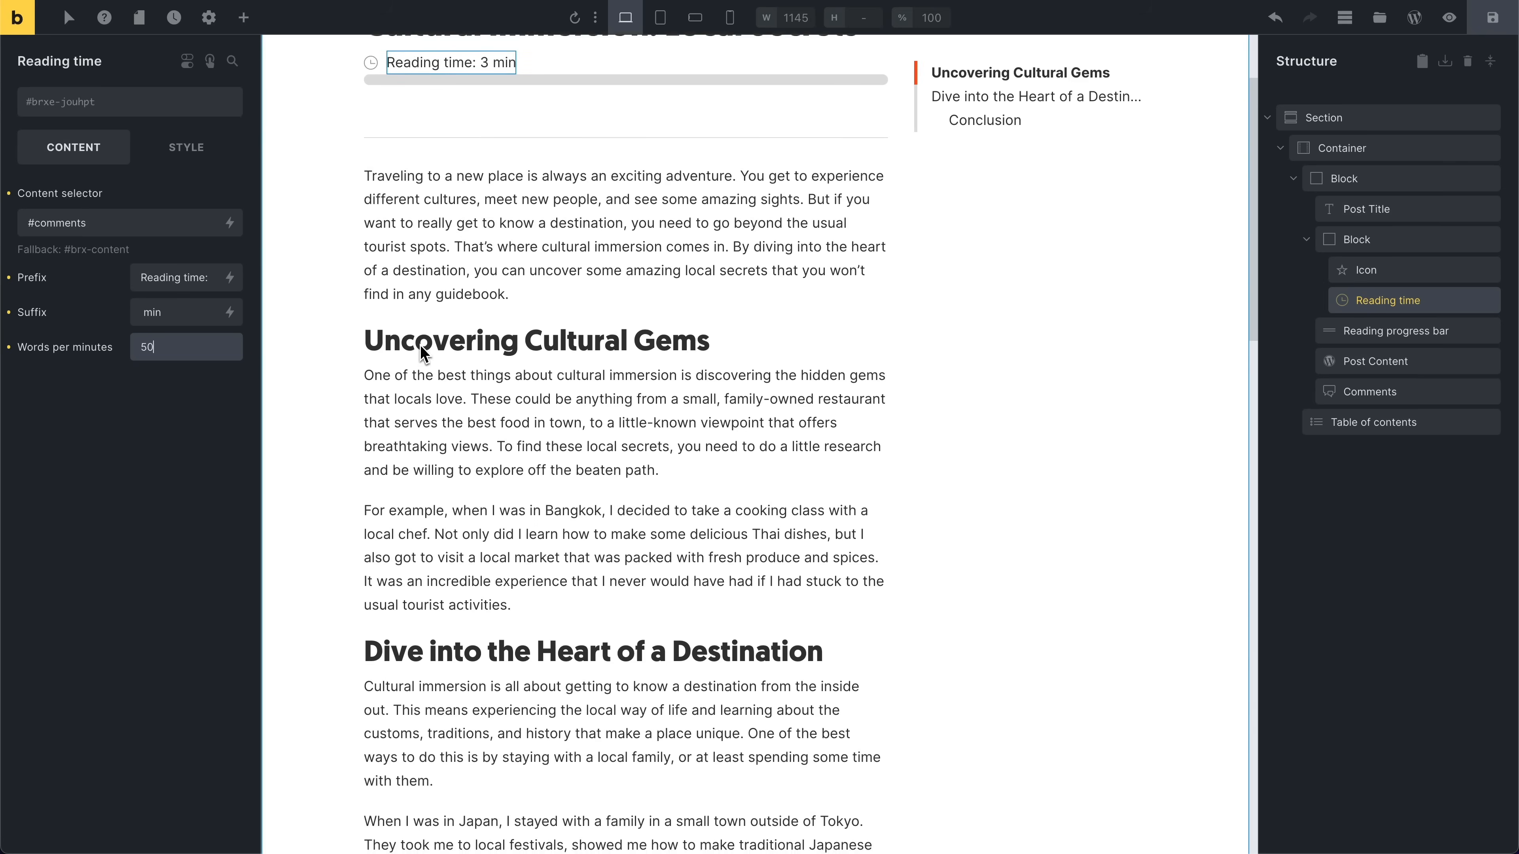
{"action": "scroll", "coordinate": [590, 421], "scroll_direction": "down", "scroll_amount": 3}
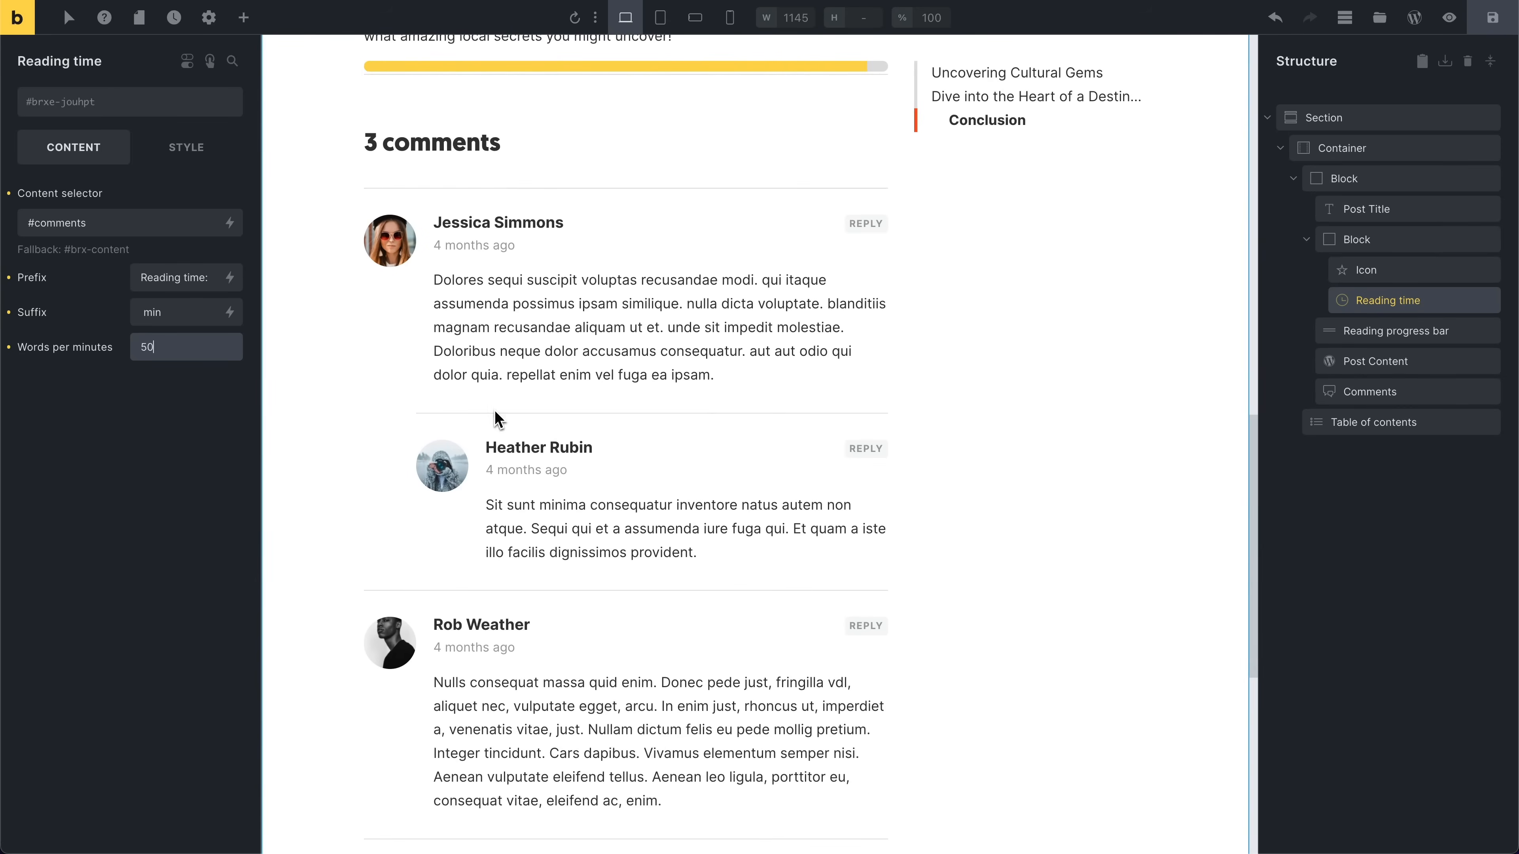
{"action": "scroll", "coordinate": [478, 389], "scroll_direction": "up", "scroll_amount": 6}
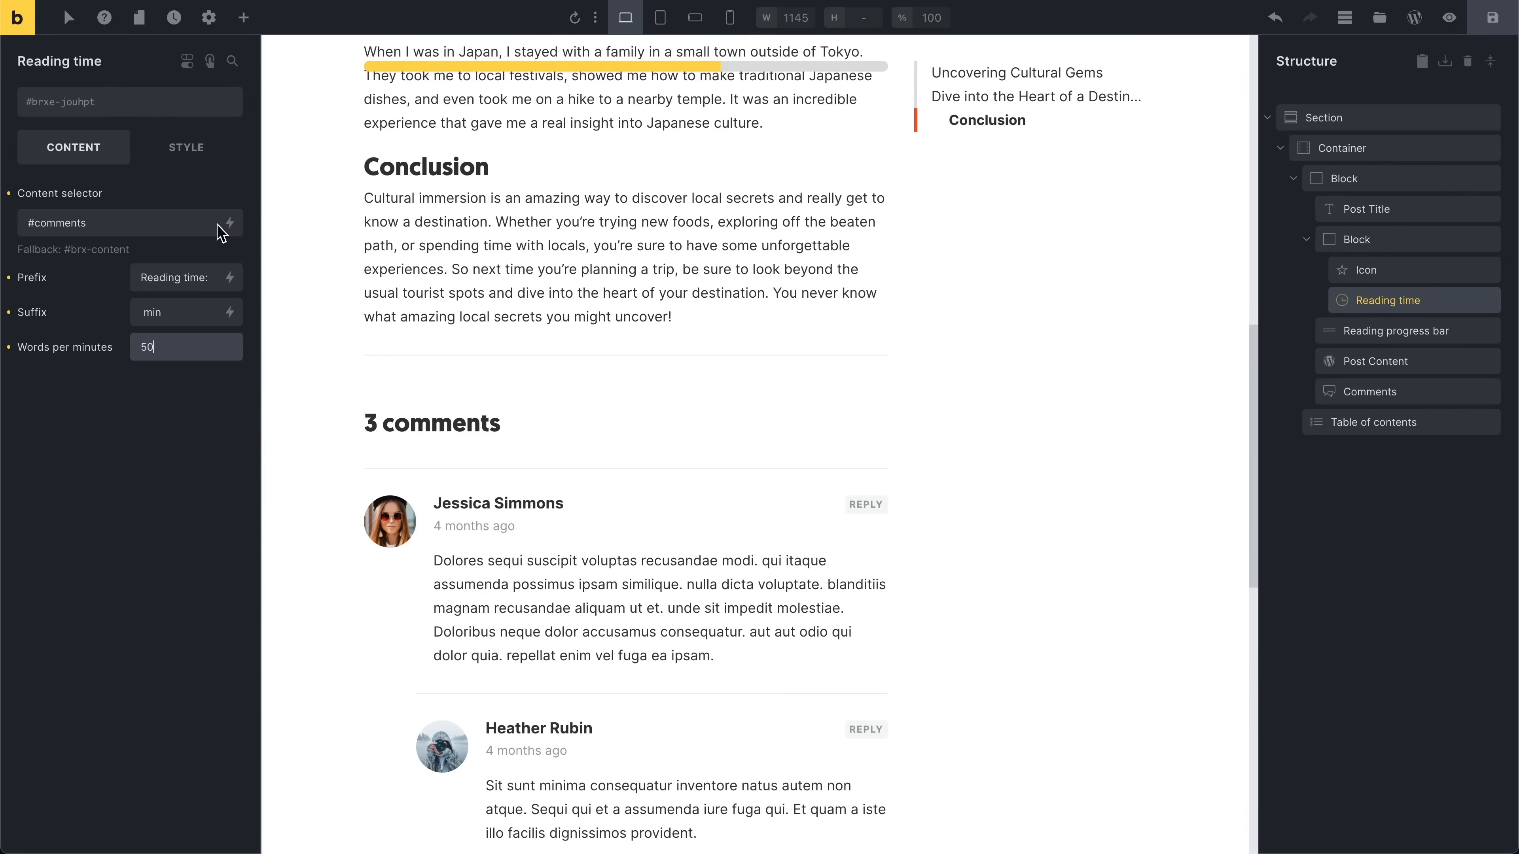
{"action": "left_click", "coordinate": [118, 441]}
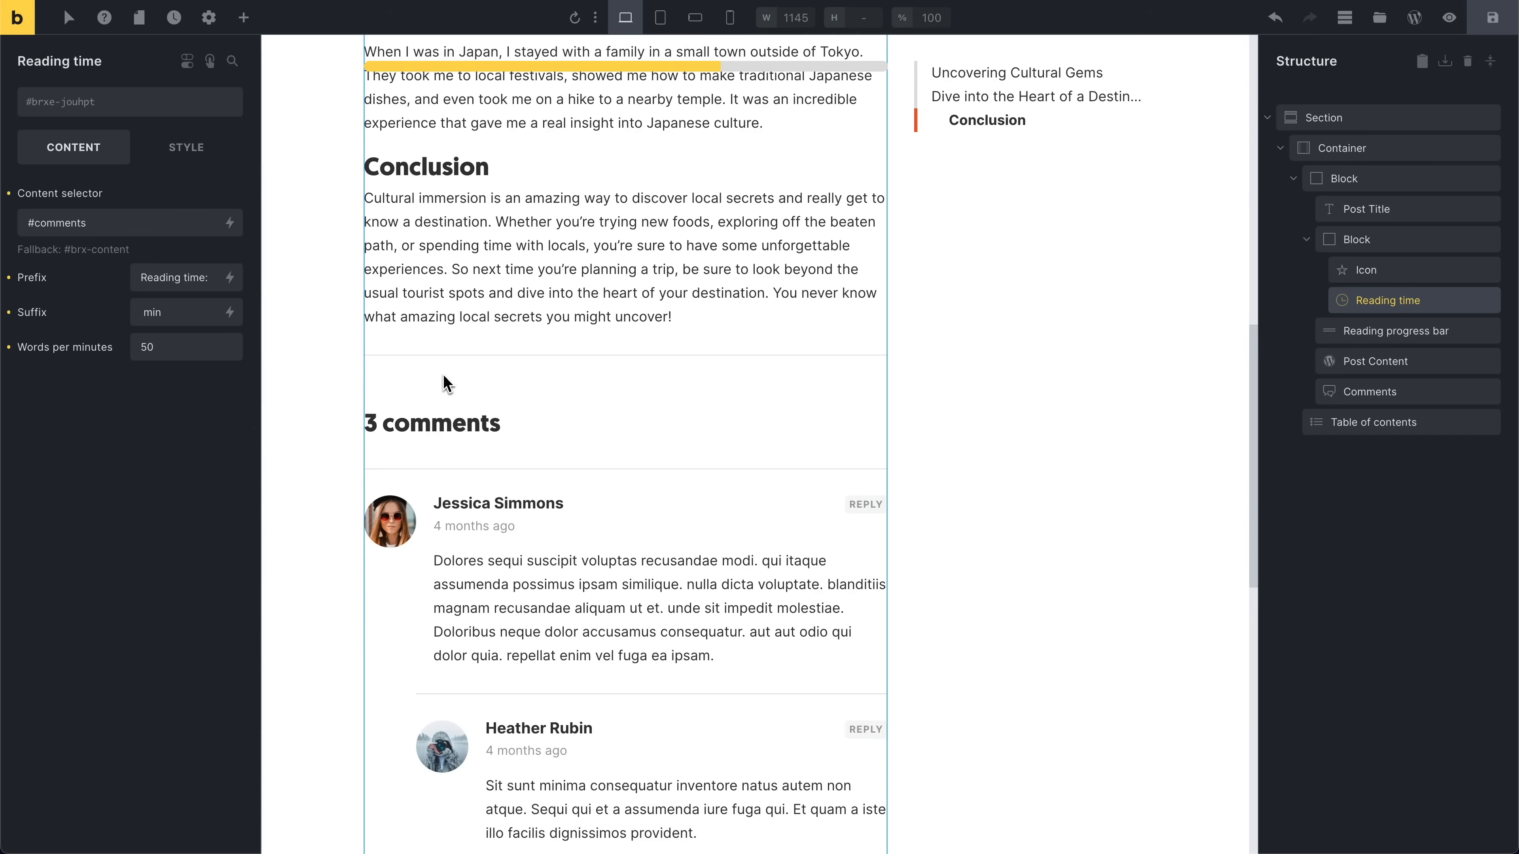
{"action": "scroll", "coordinate": [480, 374], "scroll_direction": "up", "scroll_amount": 12}
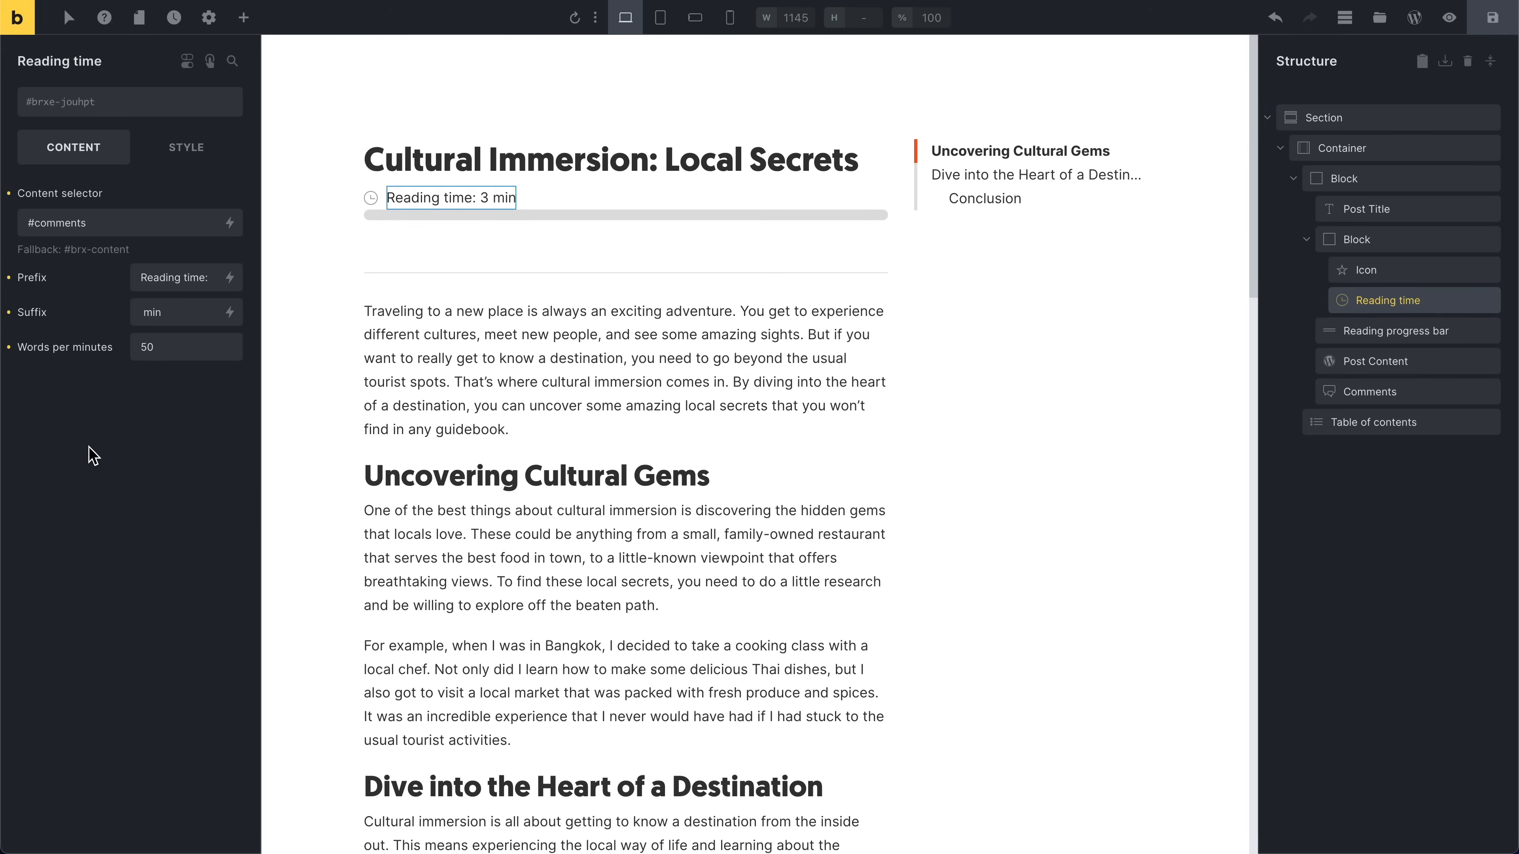
Step: Select the Table of contents element and inspect its item border settings
{"action": "left_click", "coordinate": [1366, 426]}
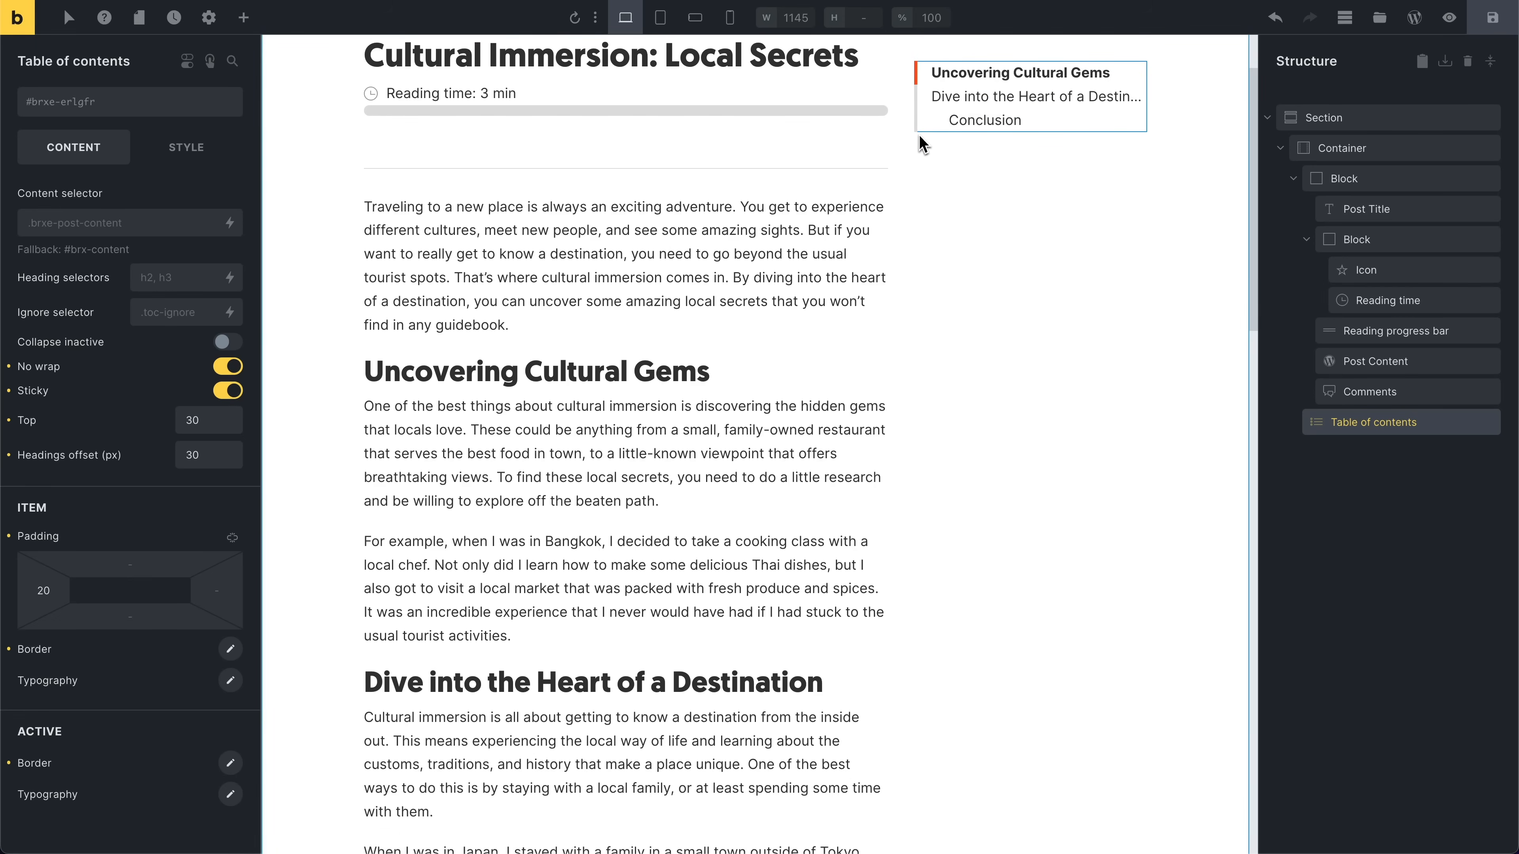
{"action": "left_click", "coordinate": [230, 649]}
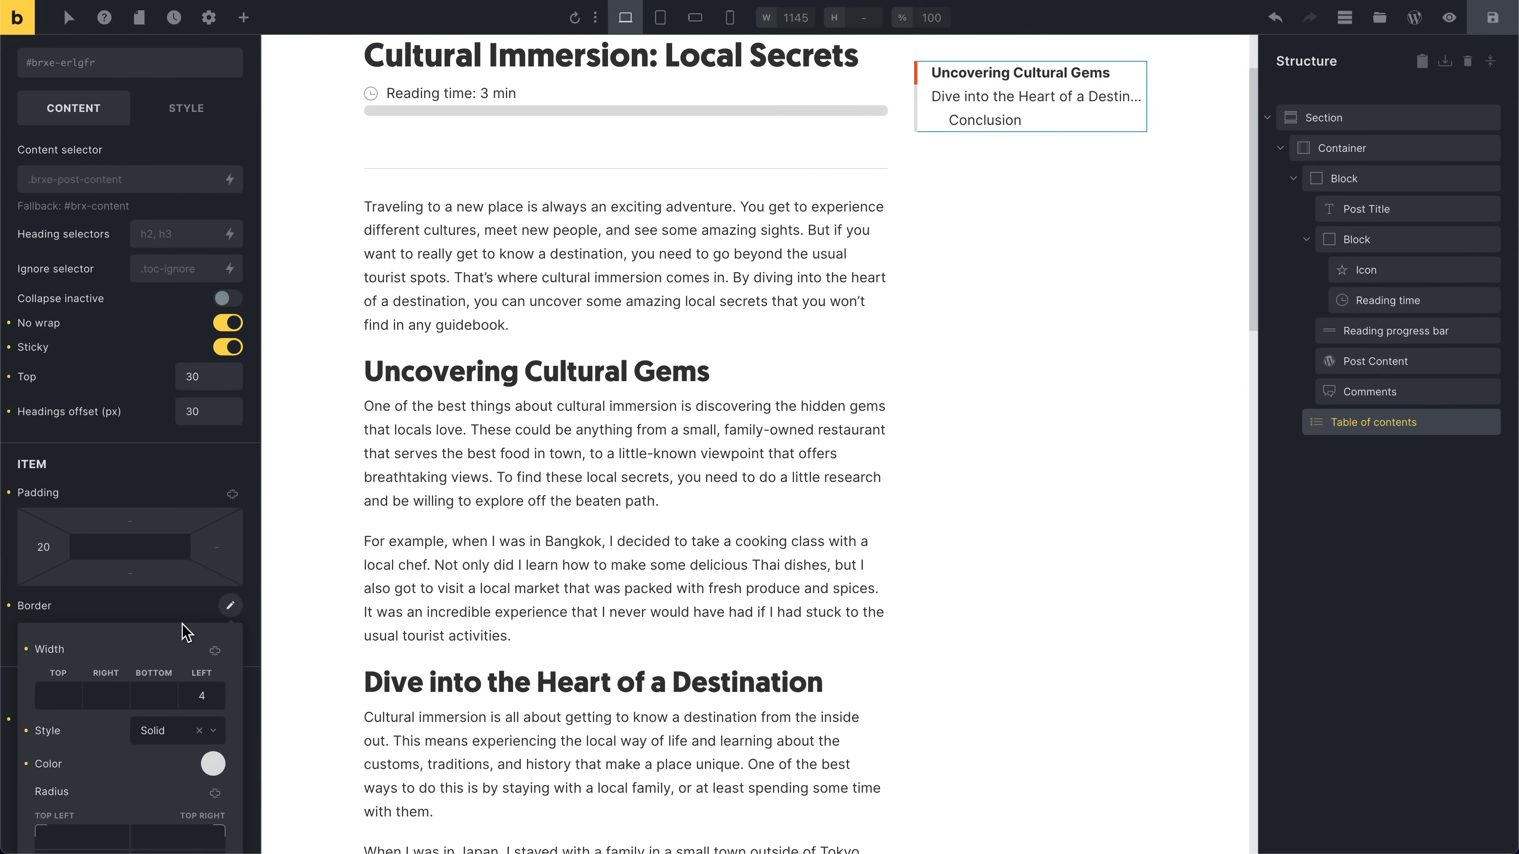
{"action": "left_click", "coordinate": [177, 611]}
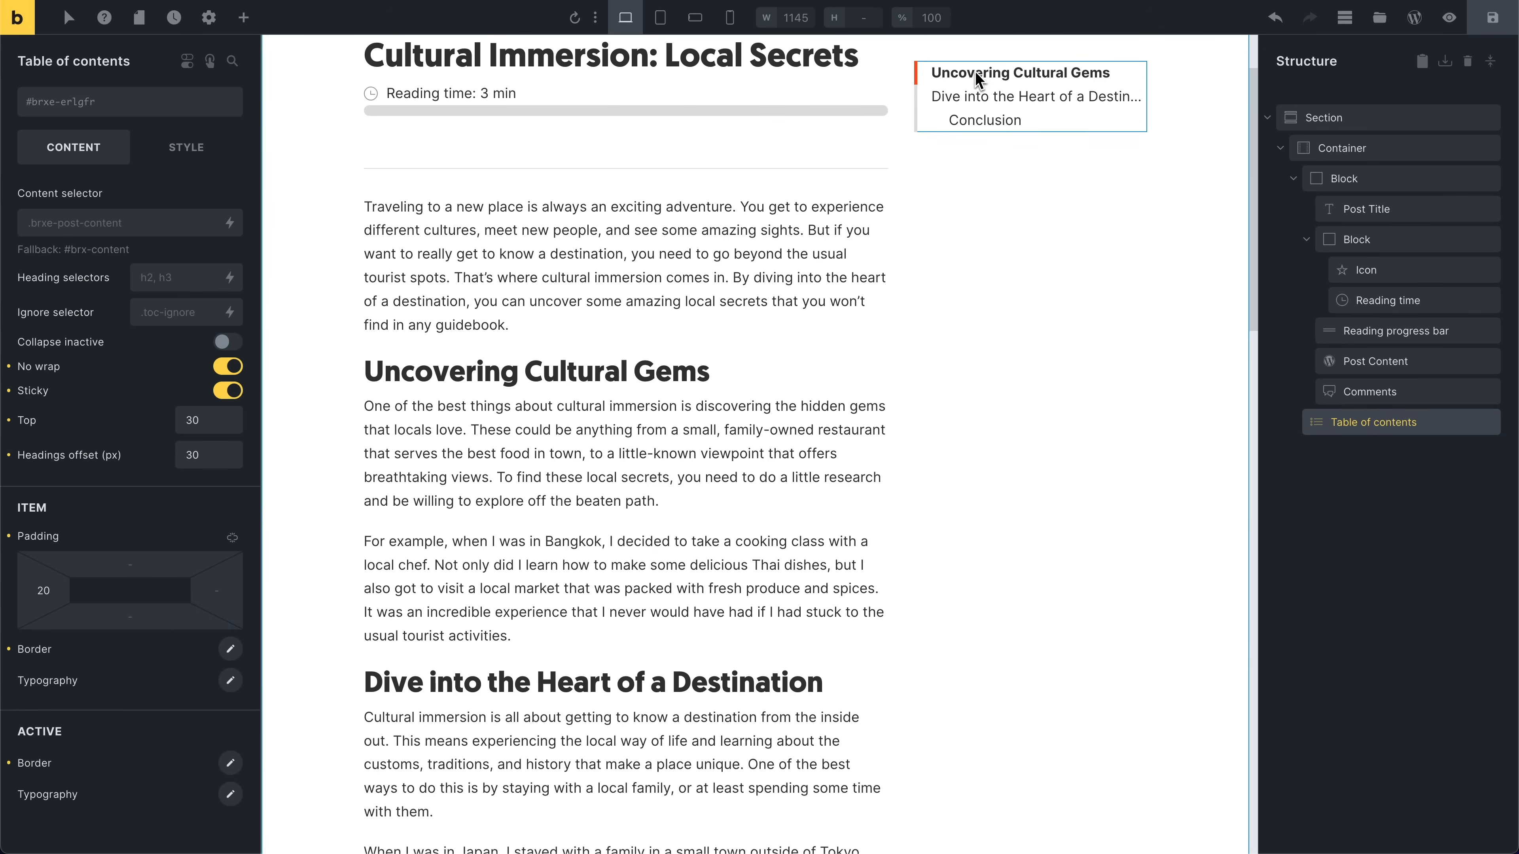
Step: Set the Table of contents active item border color to blue
{"action": "left_click", "coordinate": [230, 763]}
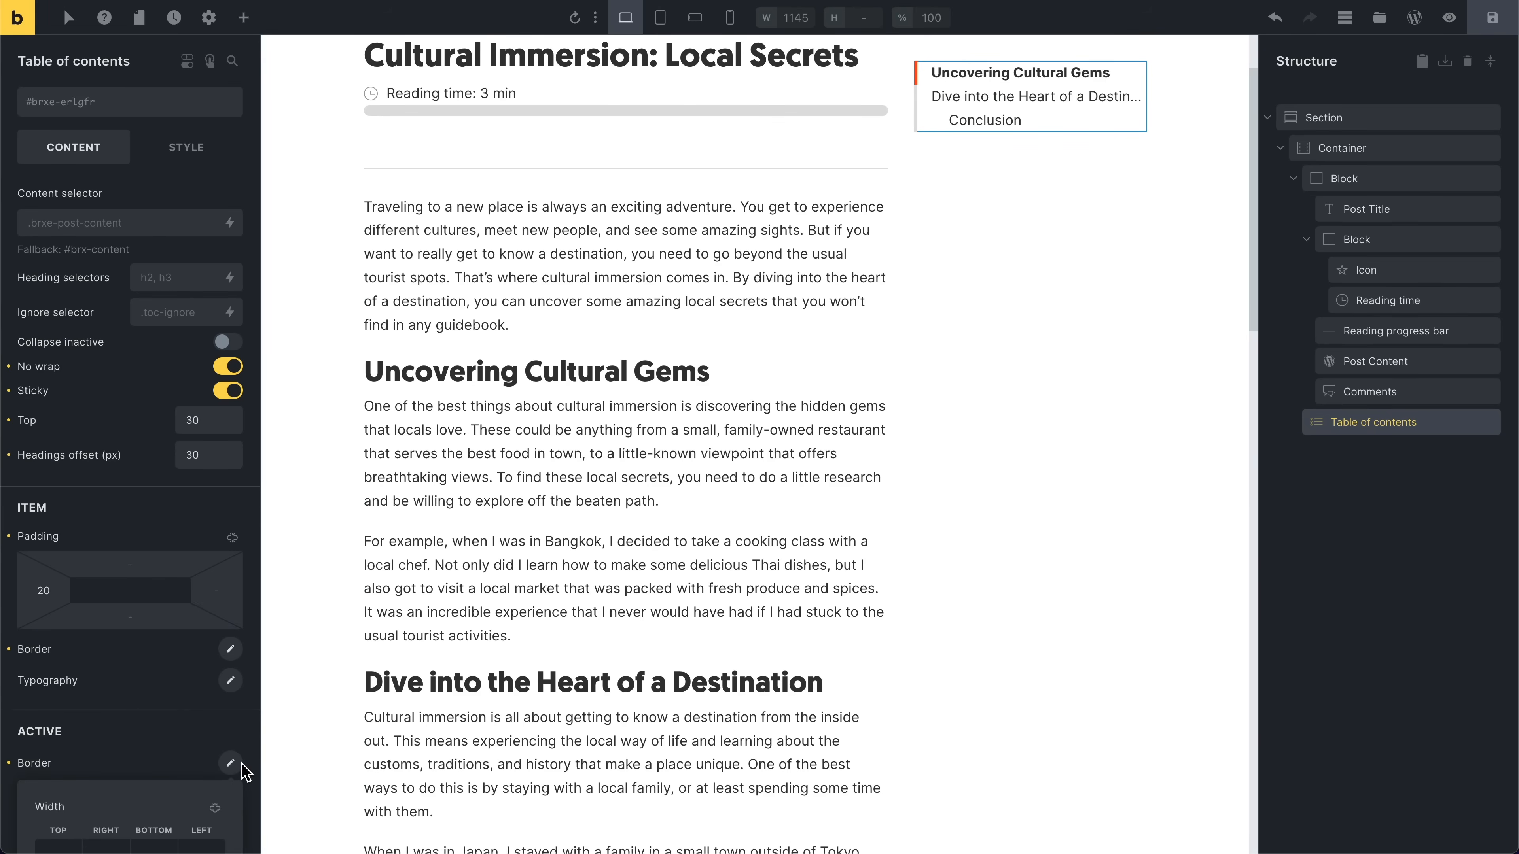
{"action": "left_click", "coordinate": [214, 712]}
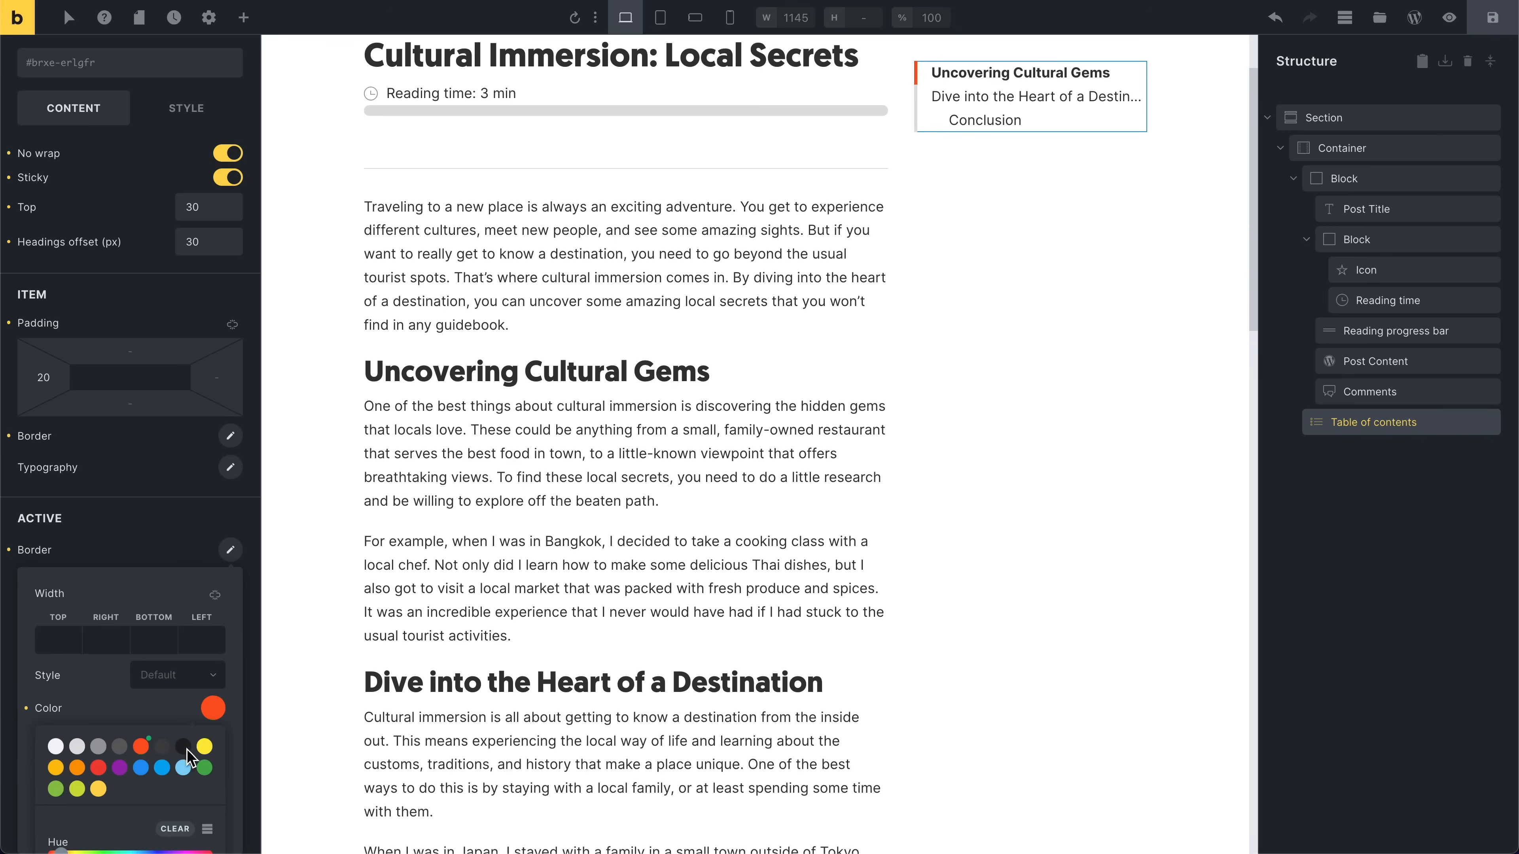
{"action": "left_click", "coordinate": [140, 768]}
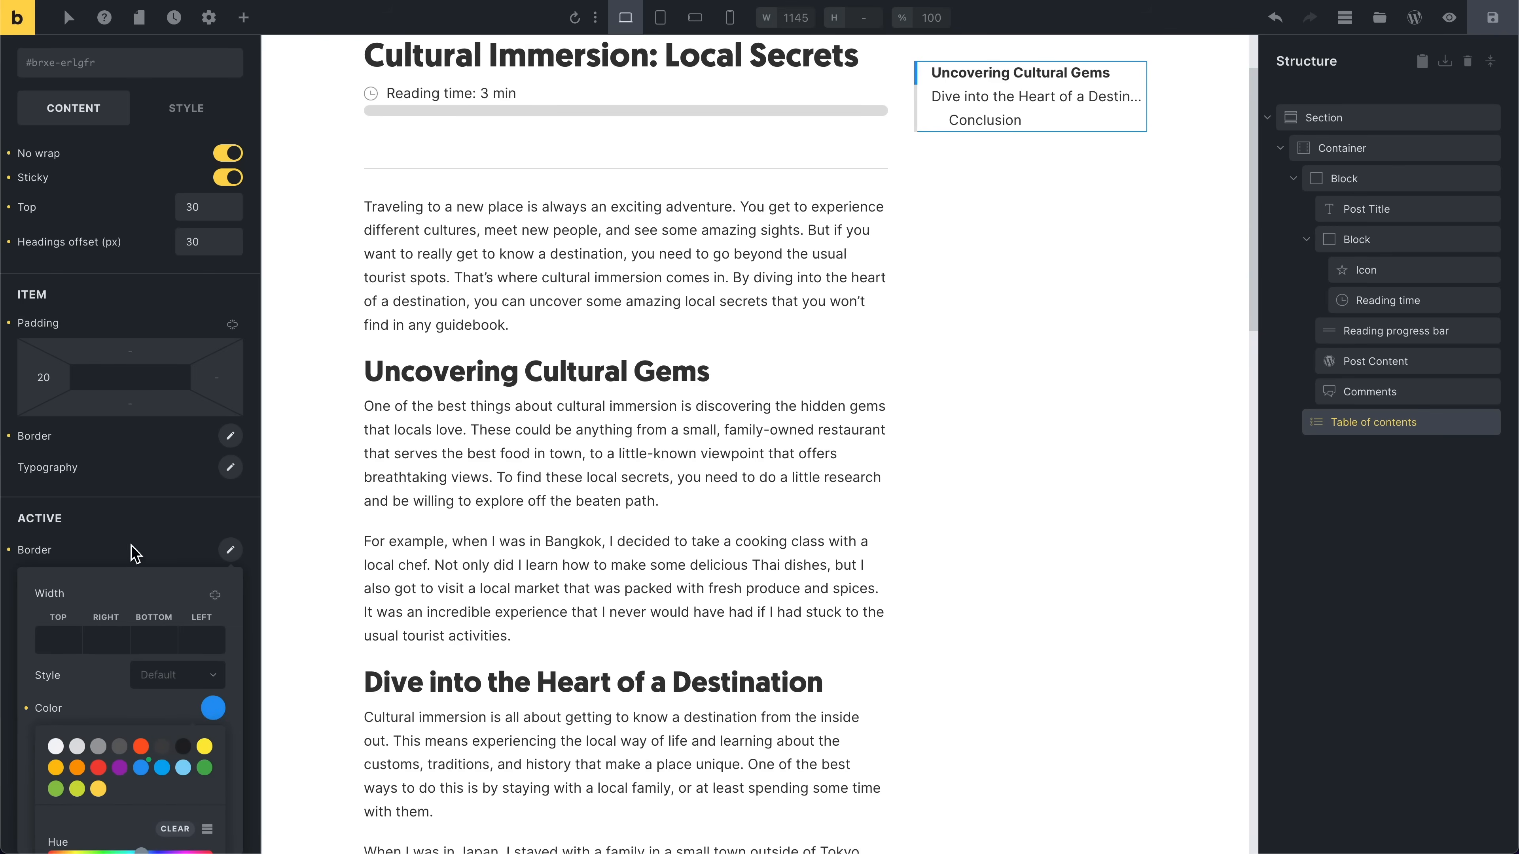
{"action": "left_click", "coordinate": [141, 537]}
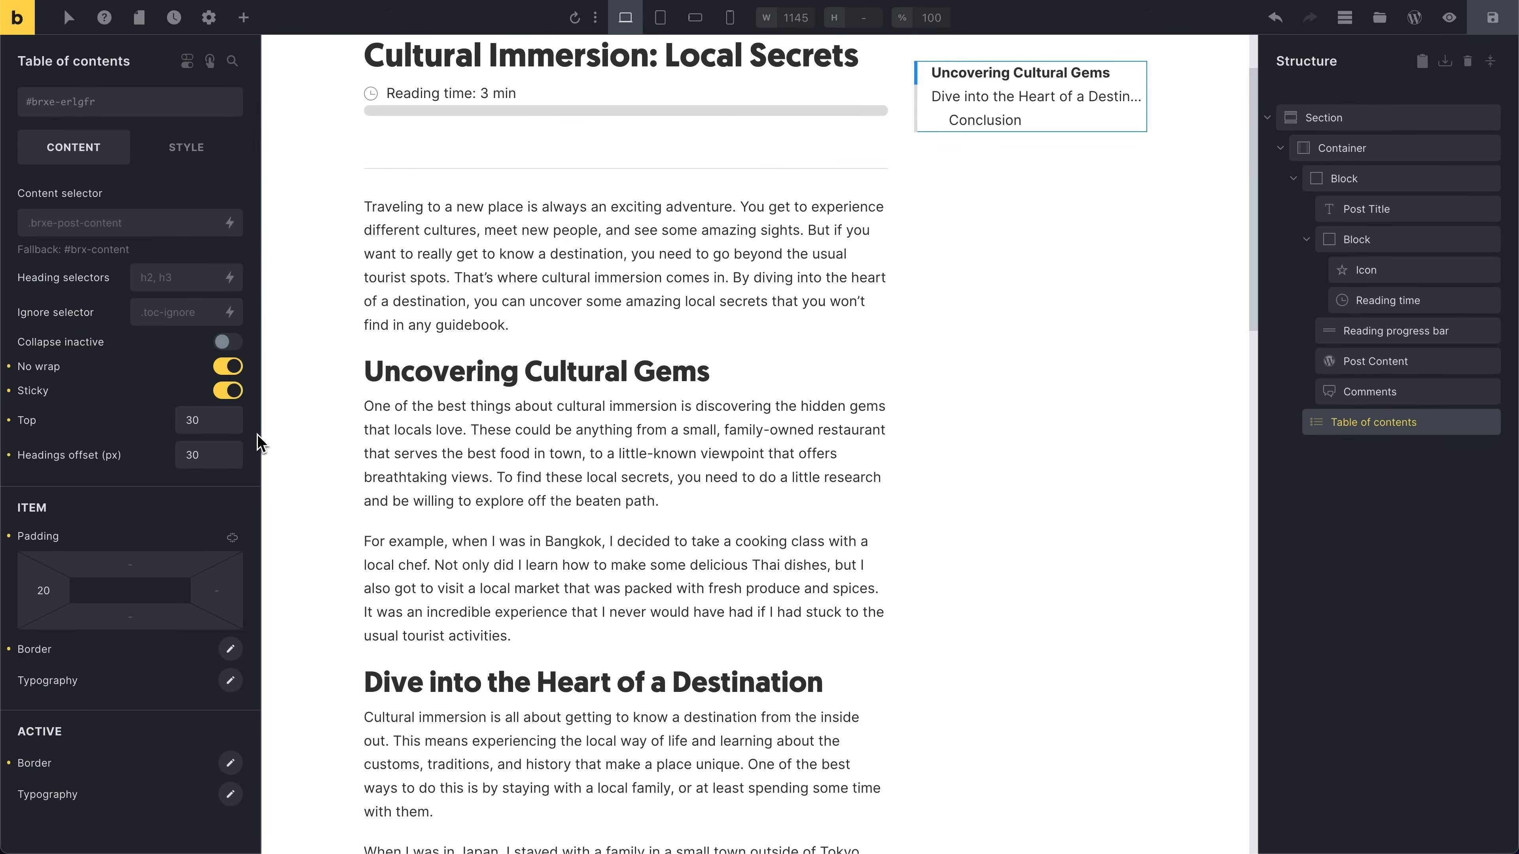
Step: Scroll through the post to check the table of contents' active heading highlight
{"action": "mouse_move", "coordinate": [30, 394]}
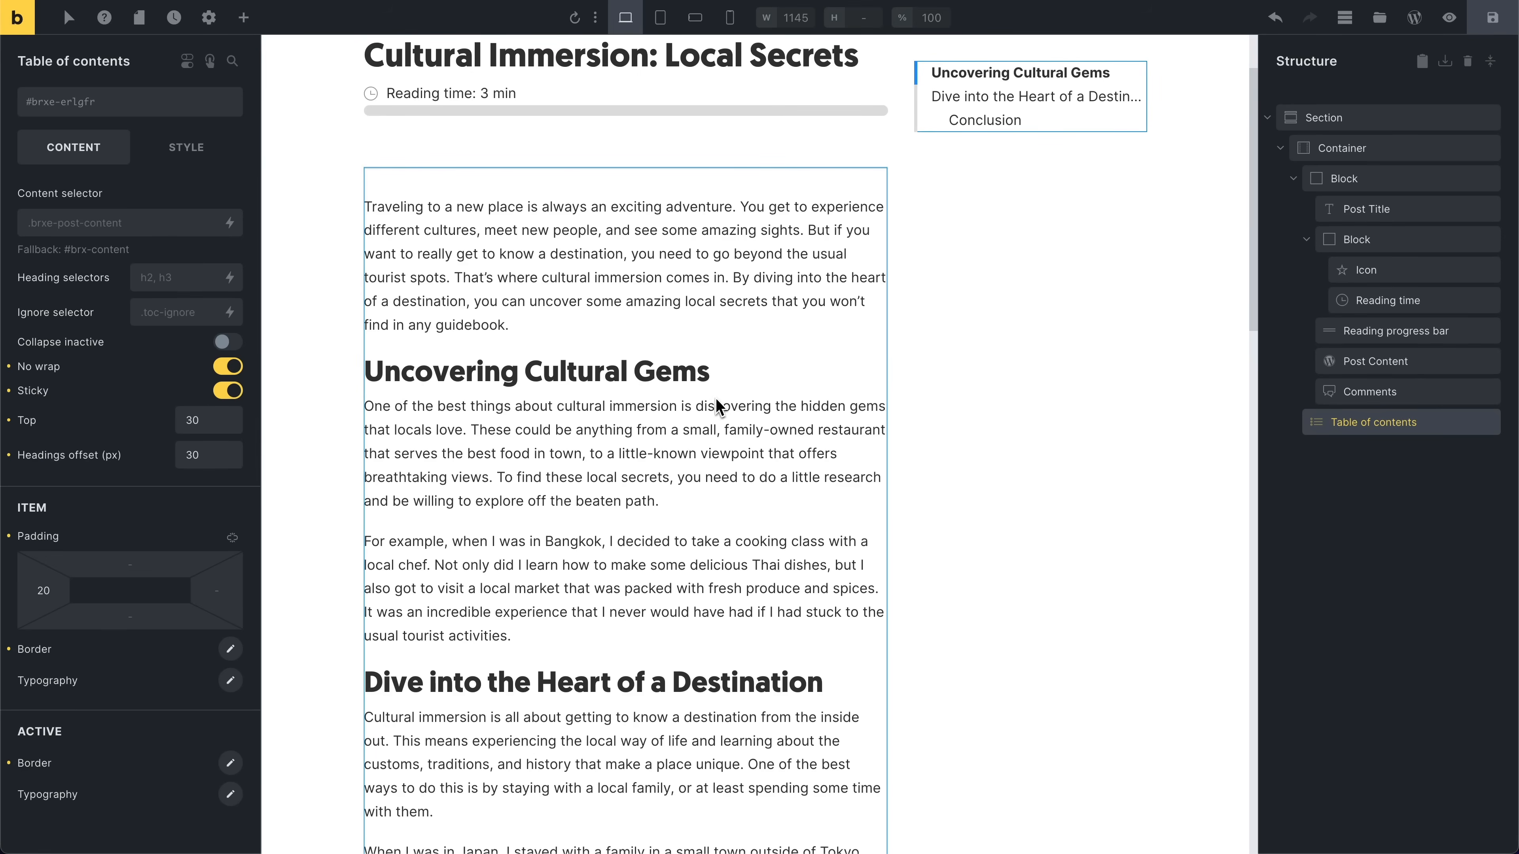
{"action": "scroll", "coordinate": [721, 402], "scroll_direction": "down", "scroll_amount": 3}
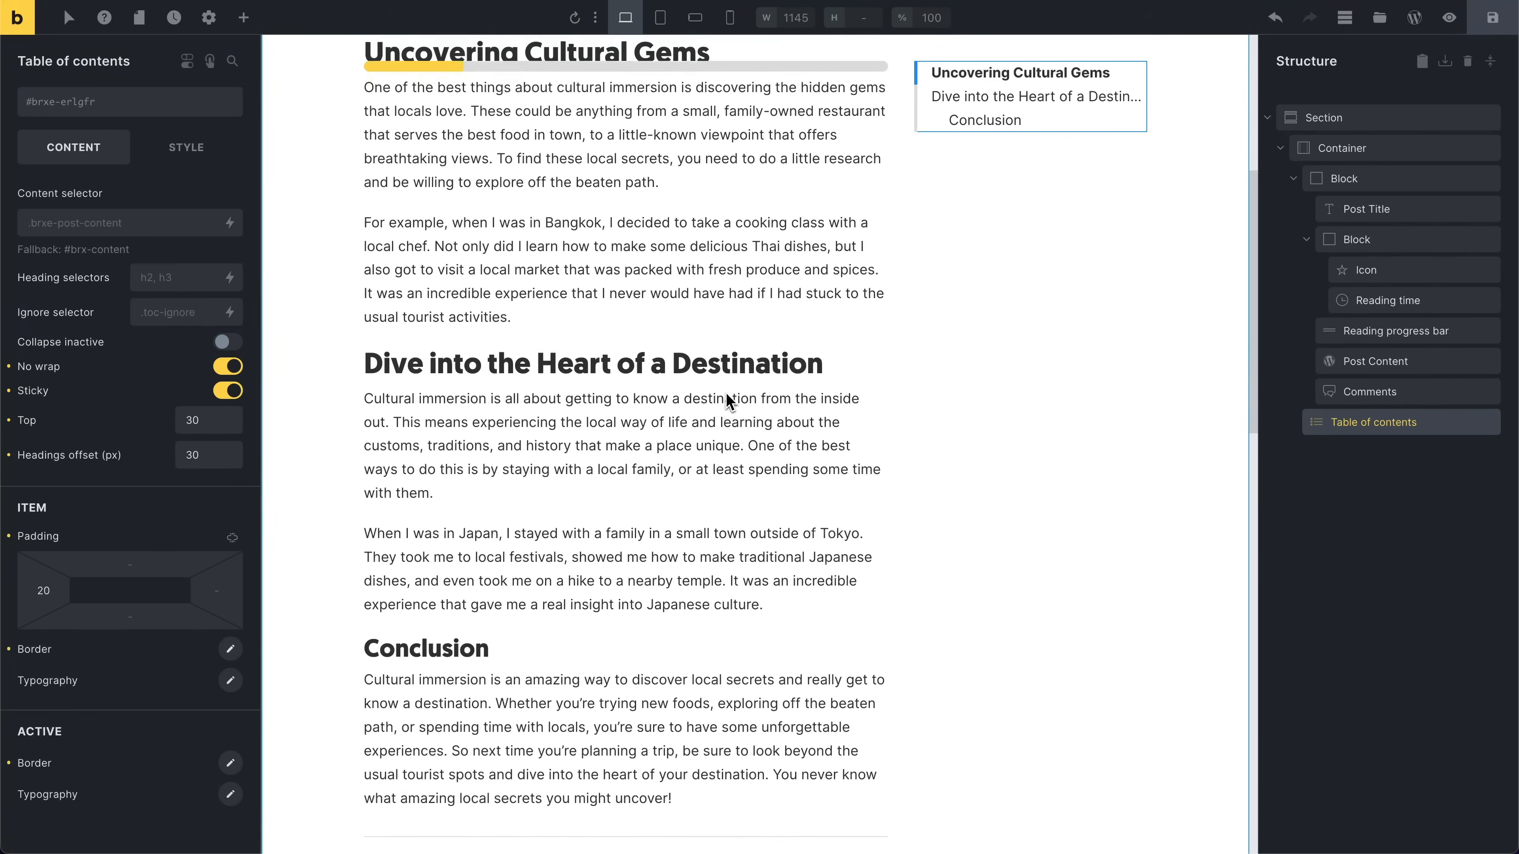
{"action": "scroll", "coordinate": [725, 399], "scroll_direction": "up", "scroll_amount": 6}
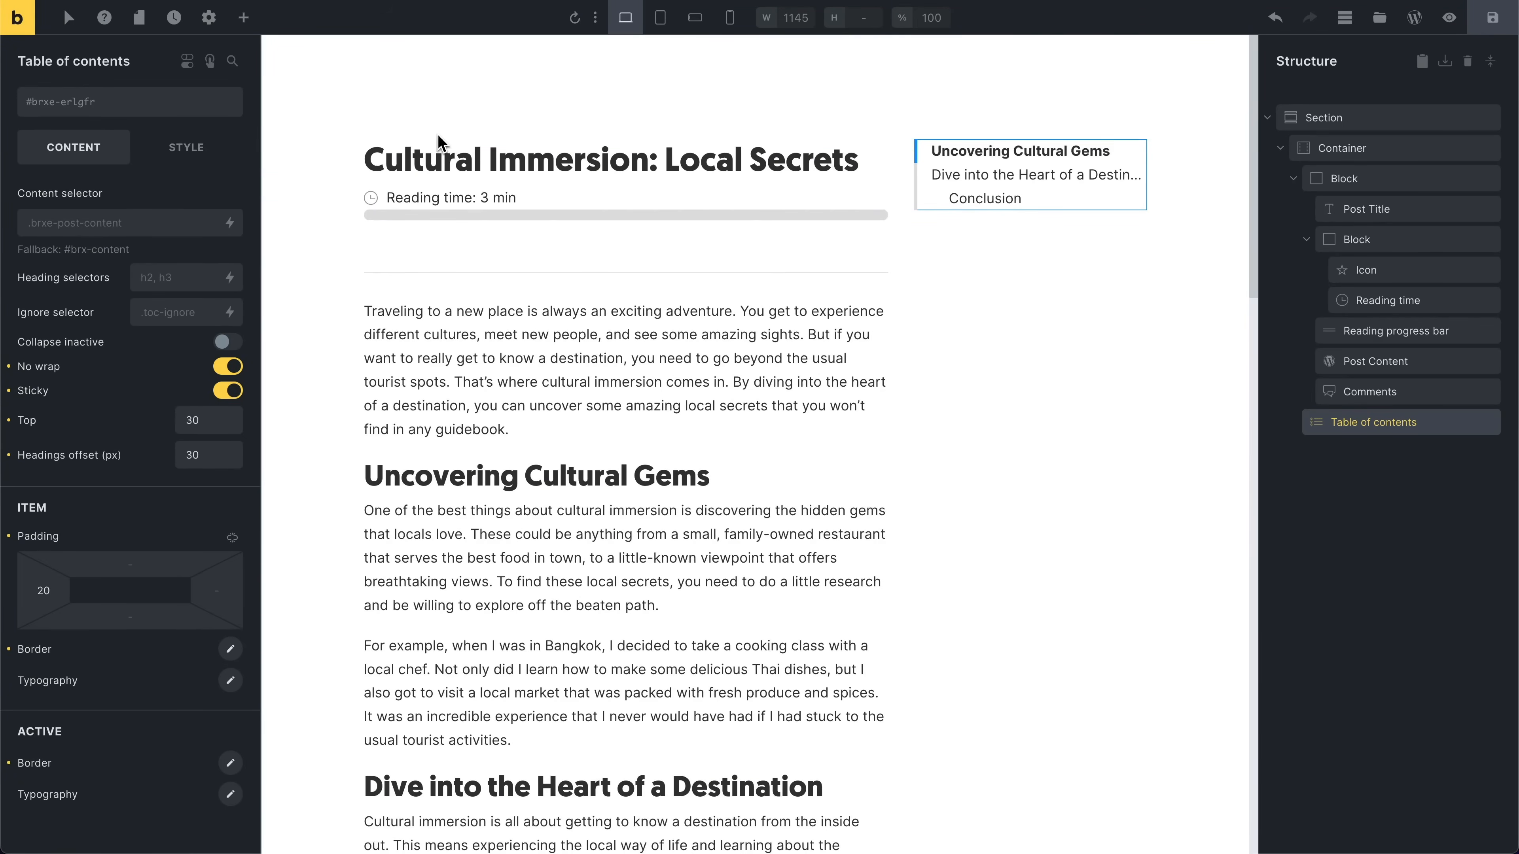
{"action": "scroll", "coordinate": [471, 165], "scroll_direction": "down", "scroll_amount": 1}
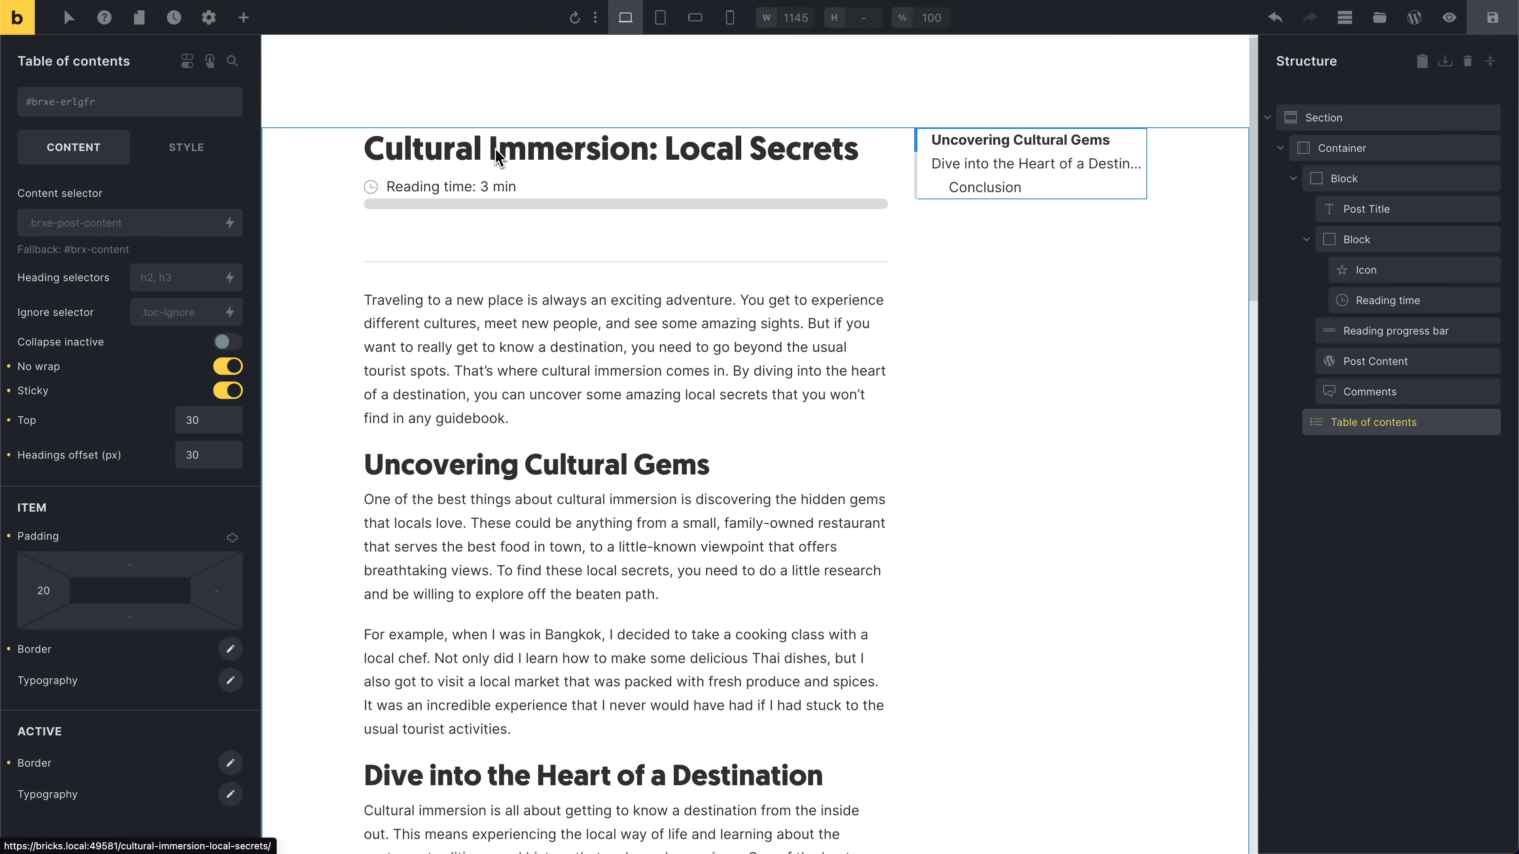
{"action": "scroll", "coordinate": [478, 164], "scroll_direction": "down", "scroll_amount": 3}
{"action": "scroll", "coordinate": [491, 164], "scroll_direction": "down", "scroll_amount": 2}
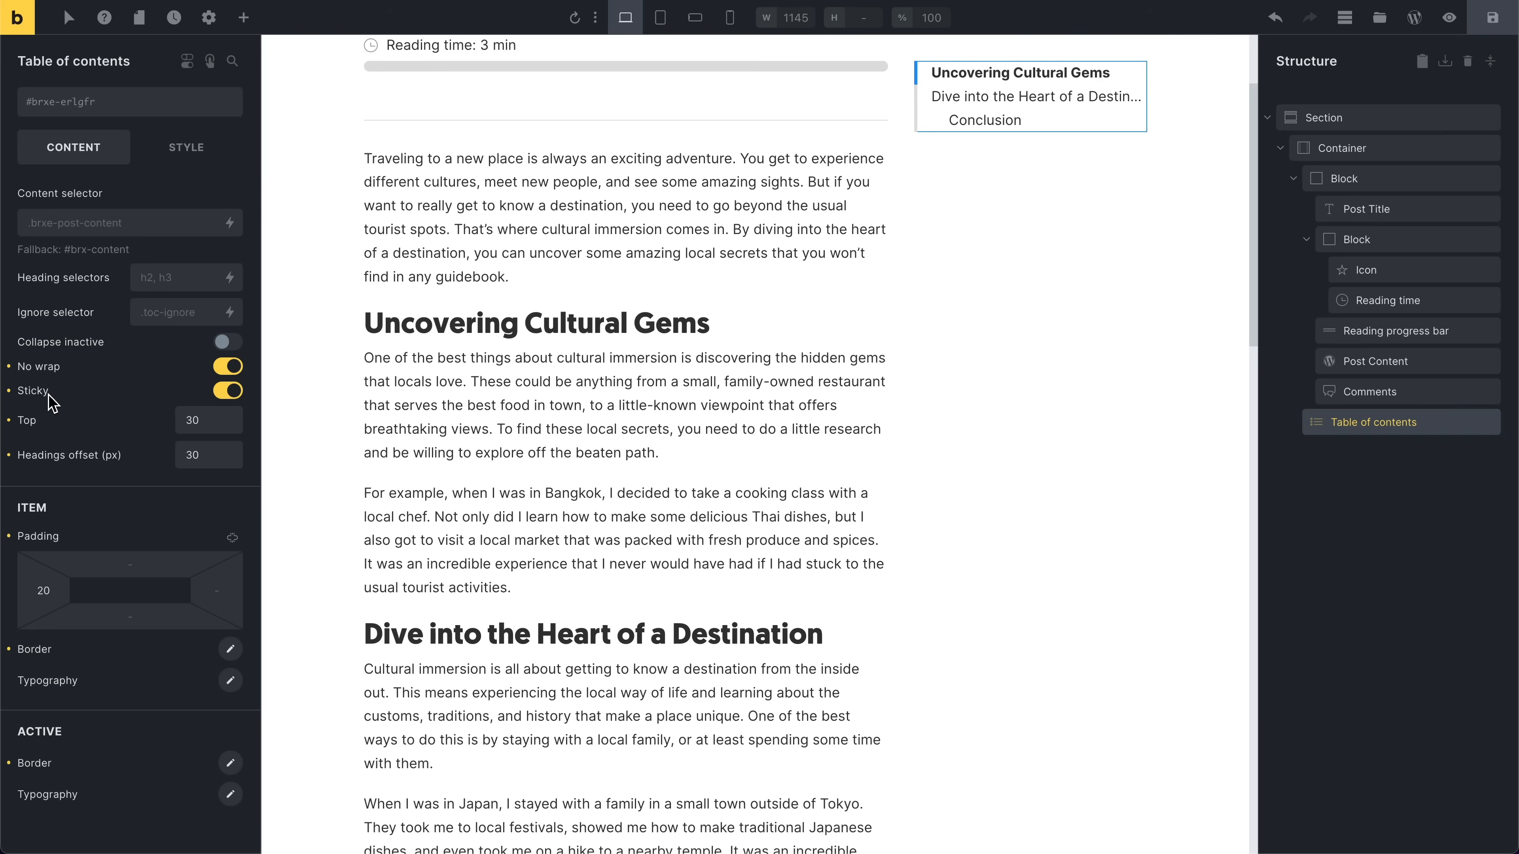
Step: Examine the Table of contents style settings for sizing and sticky positioning
{"action": "left_click", "coordinate": [166, 150]}
{"action": "left_click", "coordinate": [131, 197]}
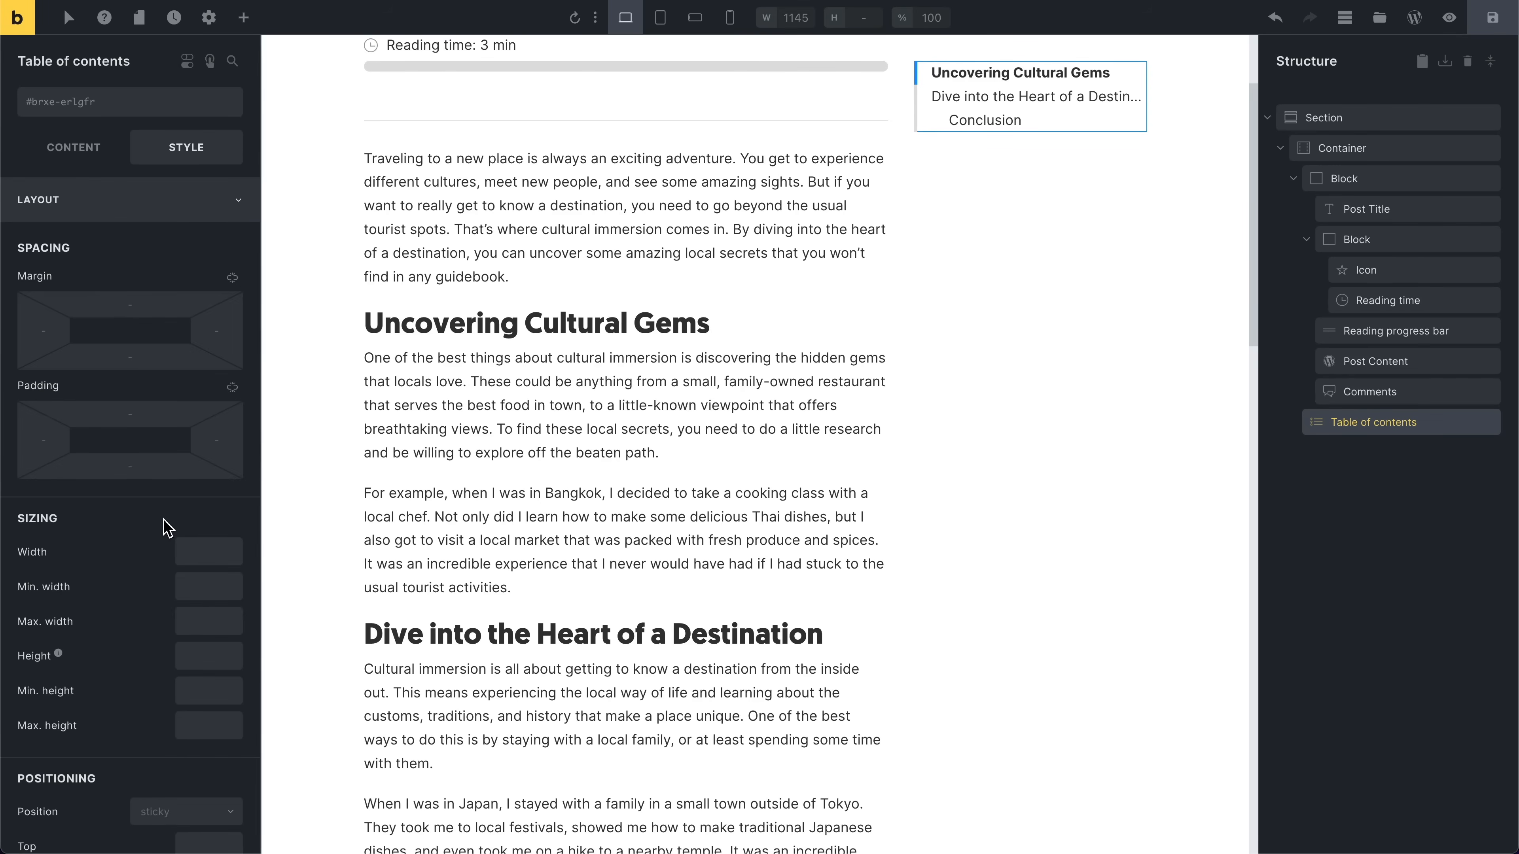
{"action": "scroll", "coordinate": [164, 525], "scroll_direction": "down", "scroll_amount": 2}
{"action": "scroll", "coordinate": [126, 634], "scroll_direction": "down", "scroll_amount": 2}
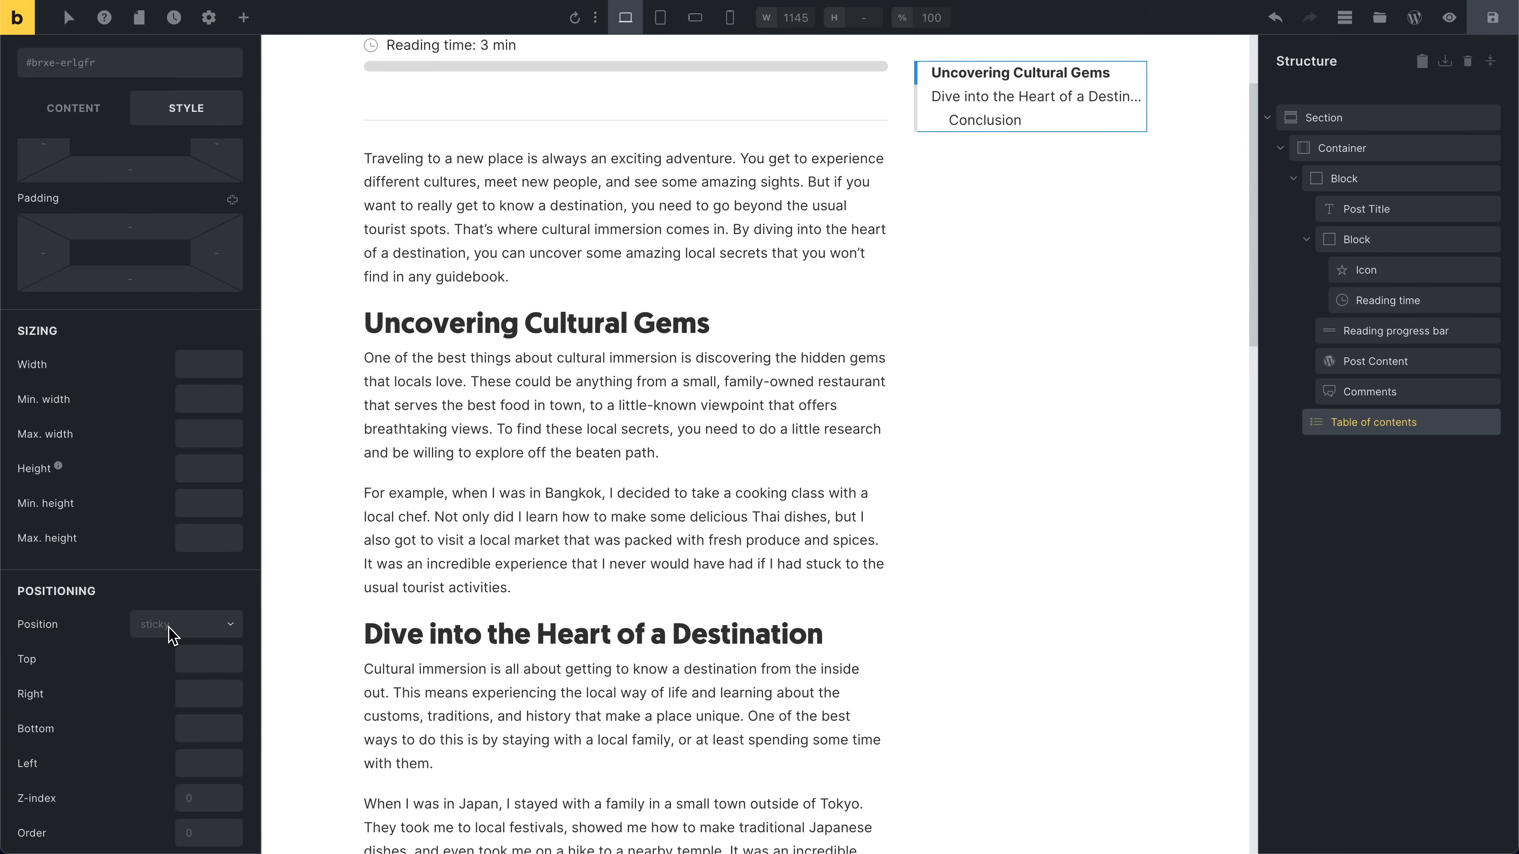
{"action": "scroll", "coordinate": [88, 204], "scroll_direction": "up", "scroll_amount": 5}
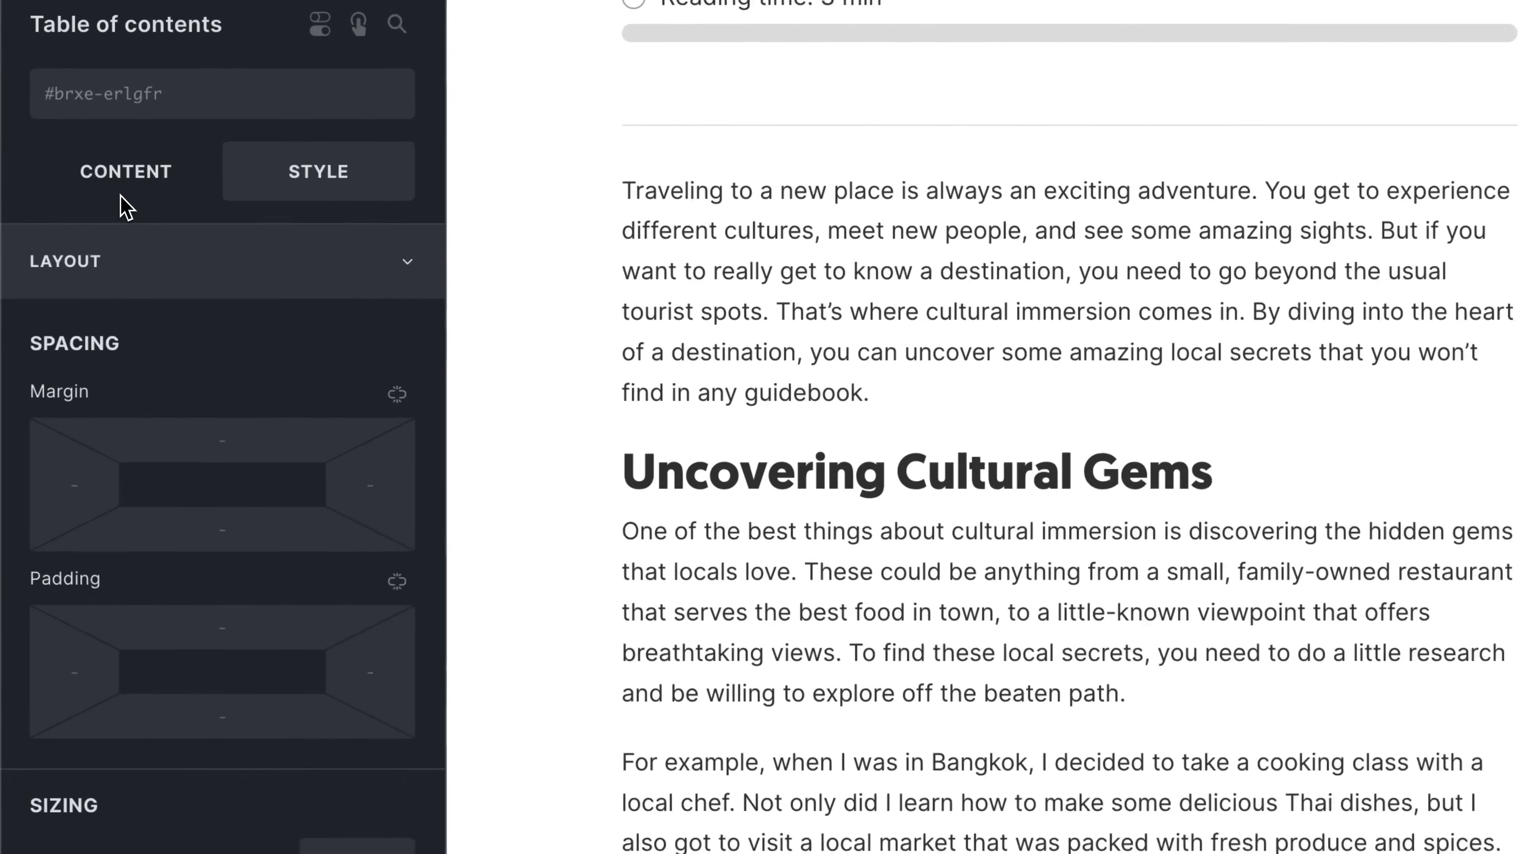
{"action": "left_click", "coordinate": [125, 207]}
Step: Scroll the post again to watch the table of contents follow the headings
{"action": "scroll", "coordinate": [95, 371], "scroll_direction": "down", "scroll_amount": 3}
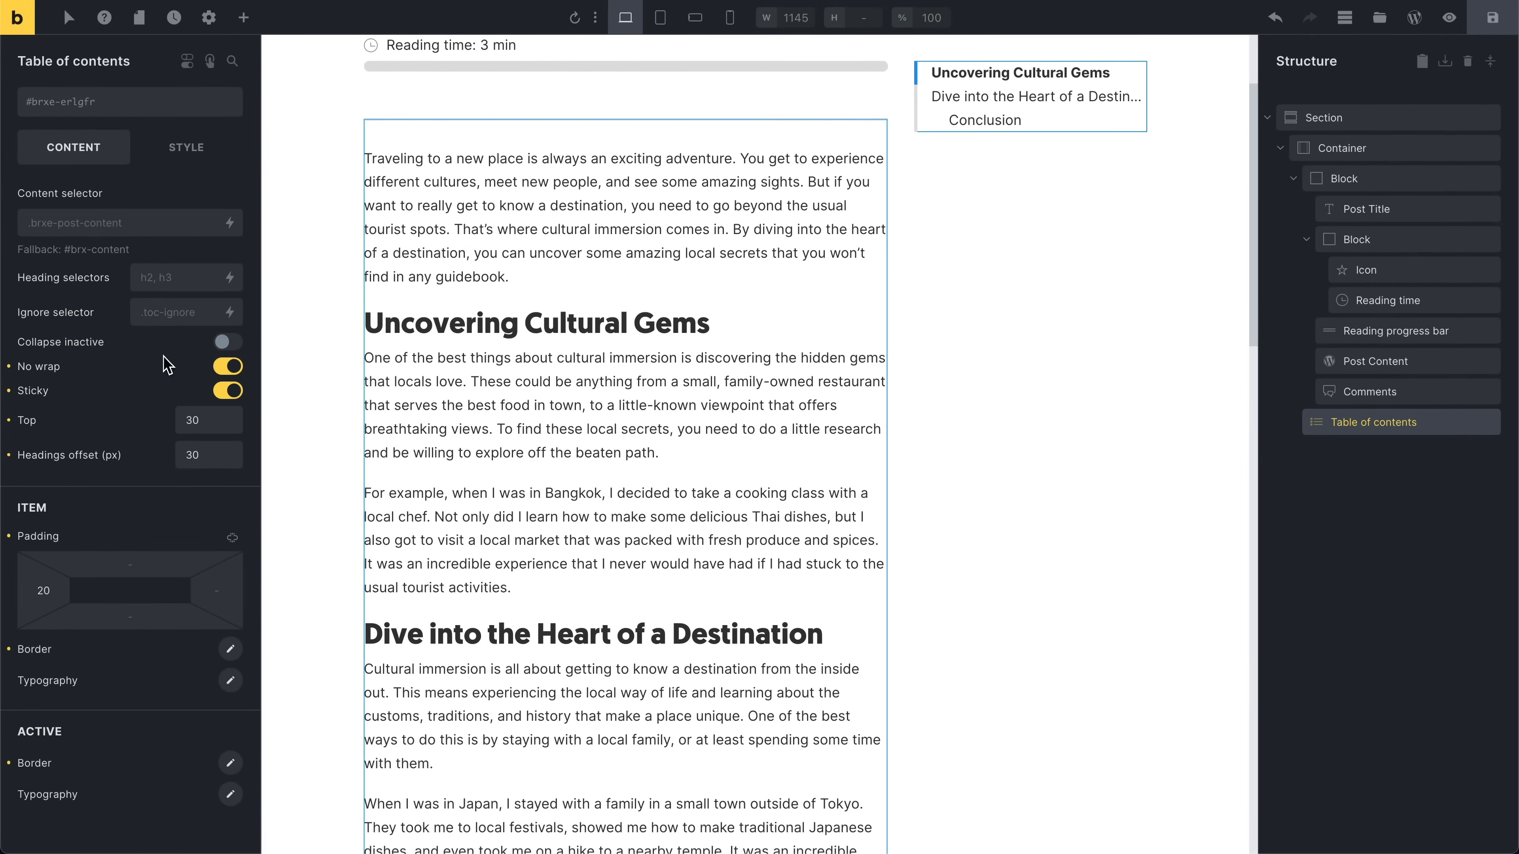
{"action": "scroll", "coordinate": [616, 314], "scroll_direction": "down", "scroll_amount": 2}
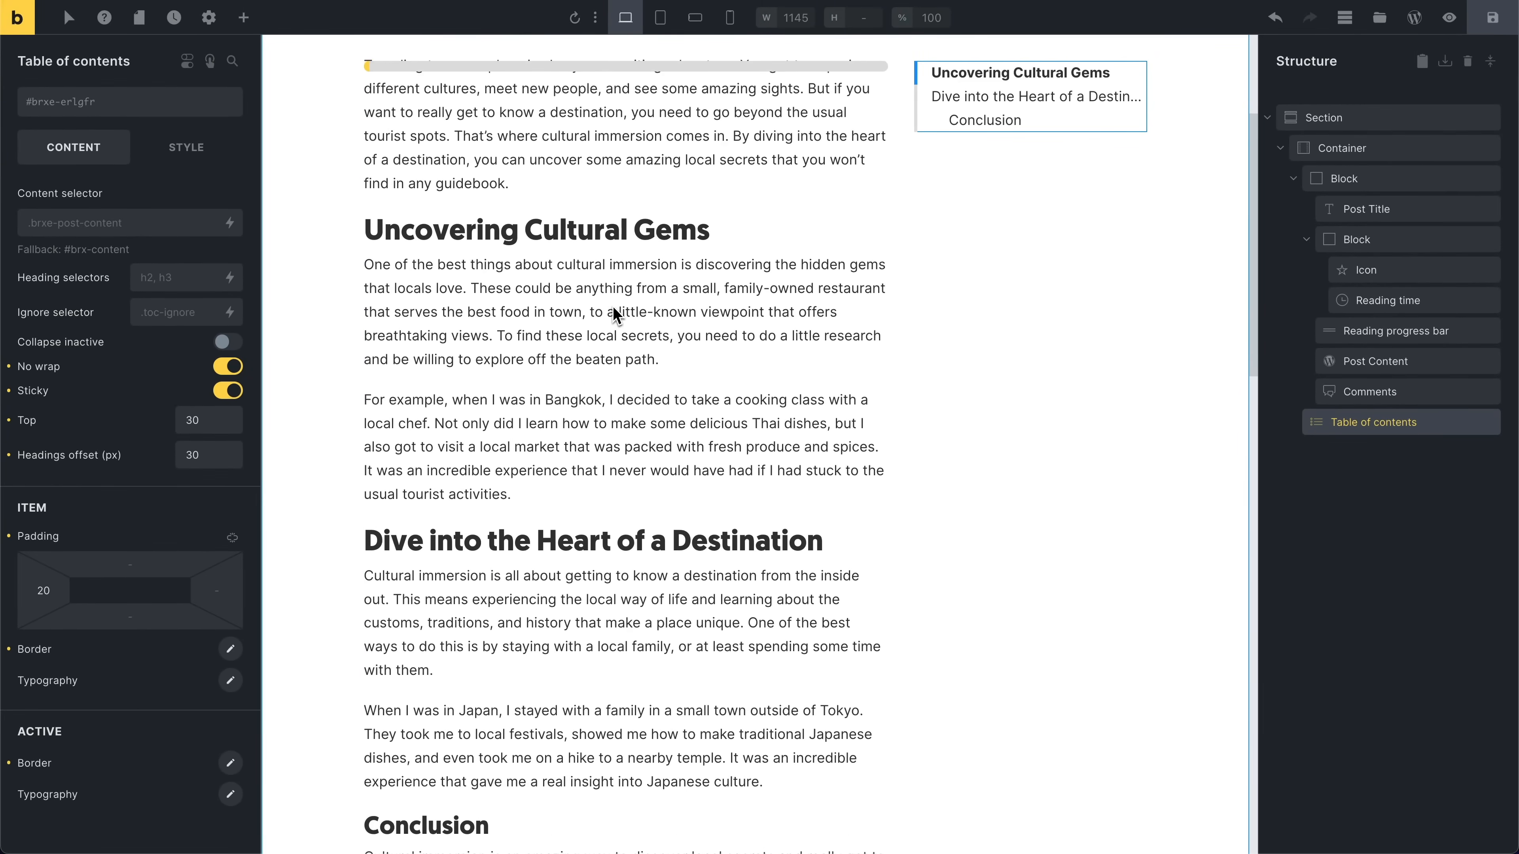
{"action": "scroll", "coordinate": [616, 314], "scroll_direction": "down", "scroll_amount": 6}
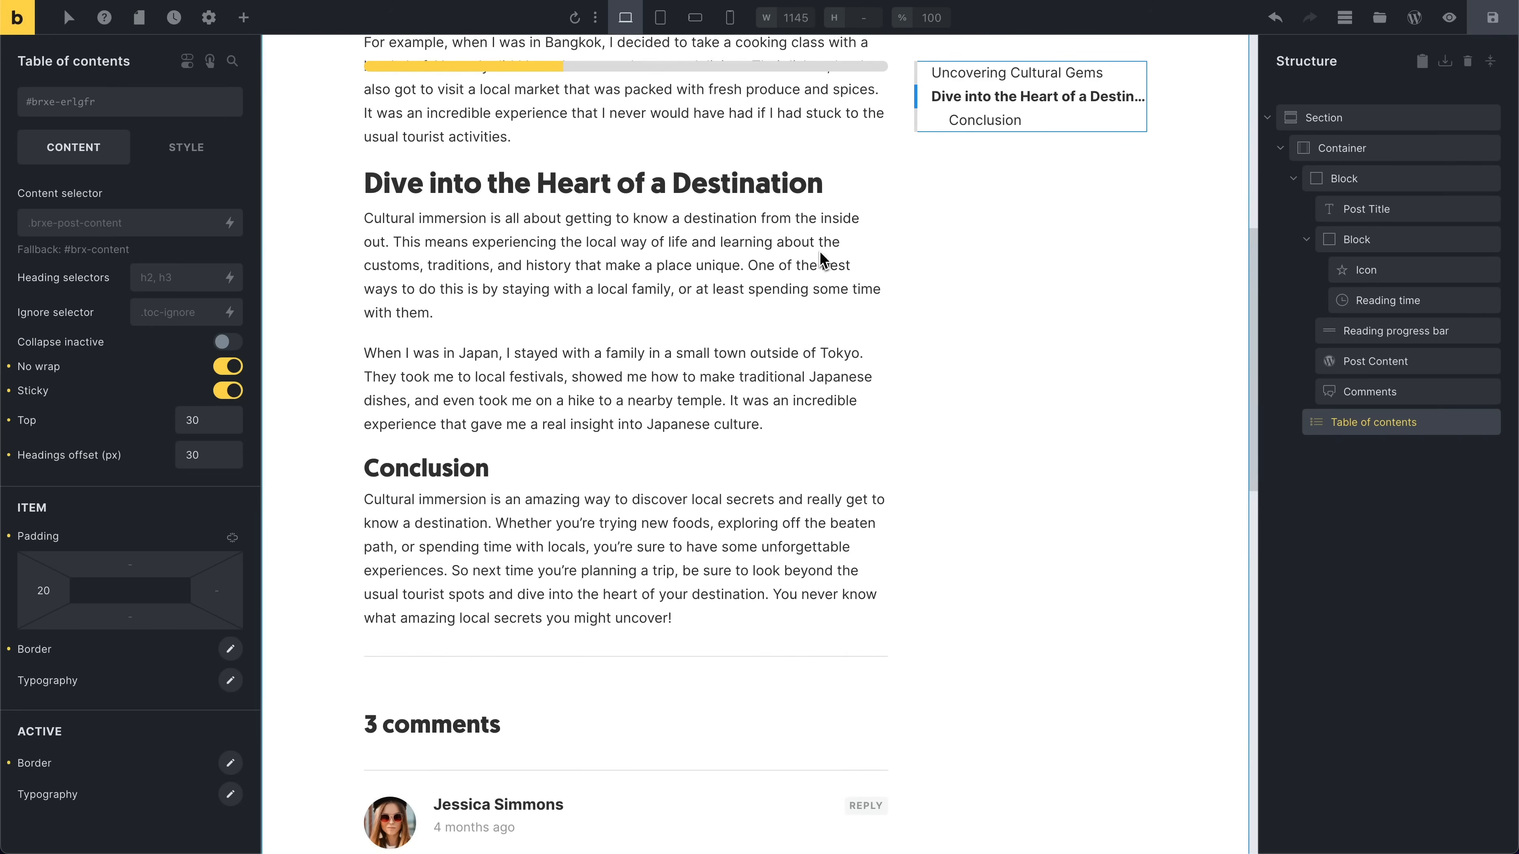
{"action": "scroll", "coordinate": [821, 260], "scroll_direction": "up", "scroll_amount": 4}
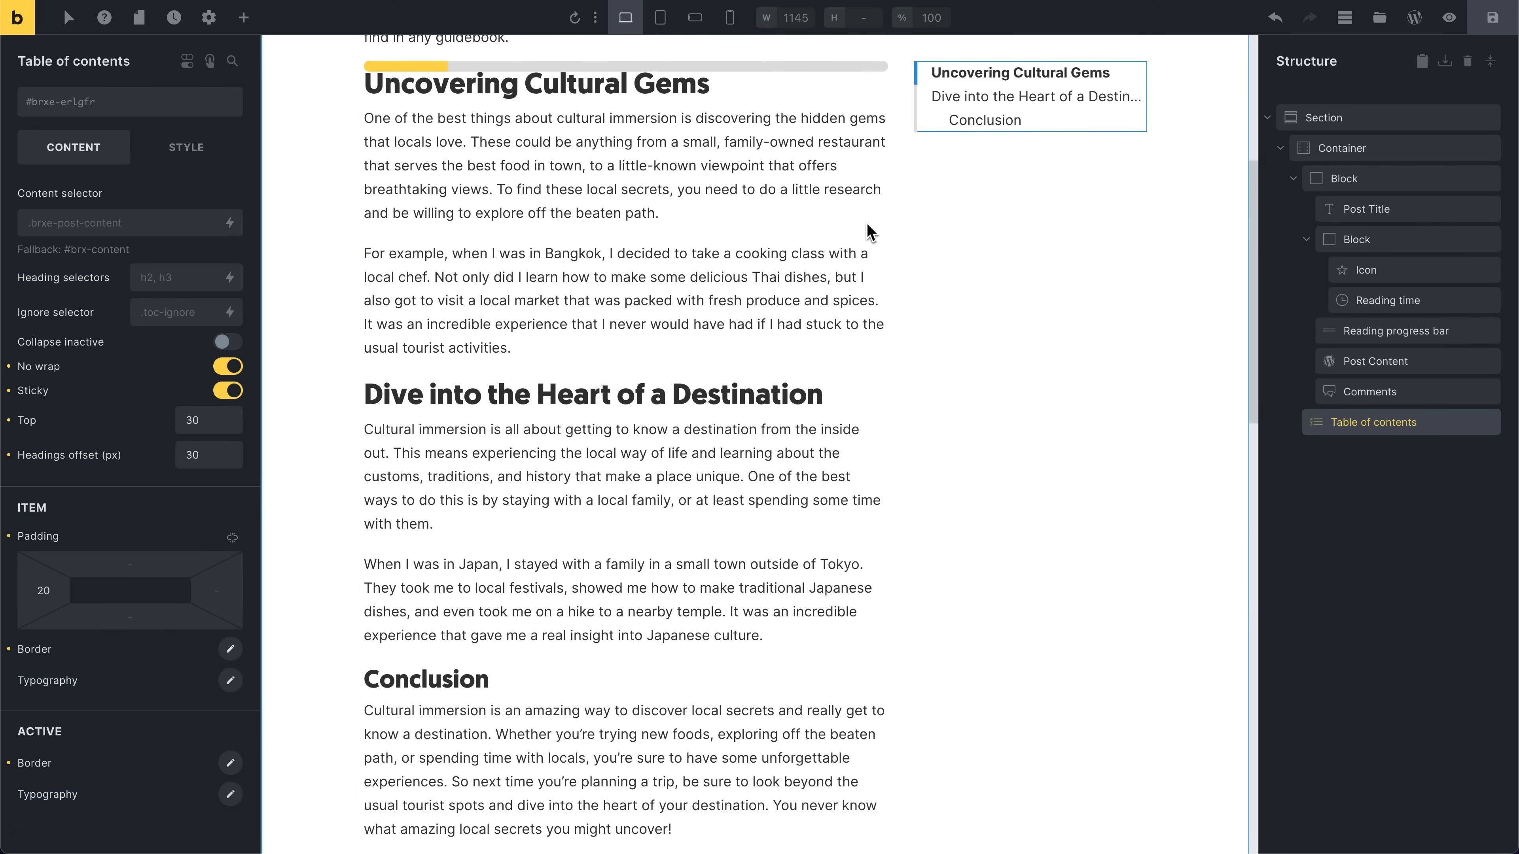
{"action": "scroll", "coordinate": [945, 233], "scroll_direction": "down", "scroll_amount": 5}
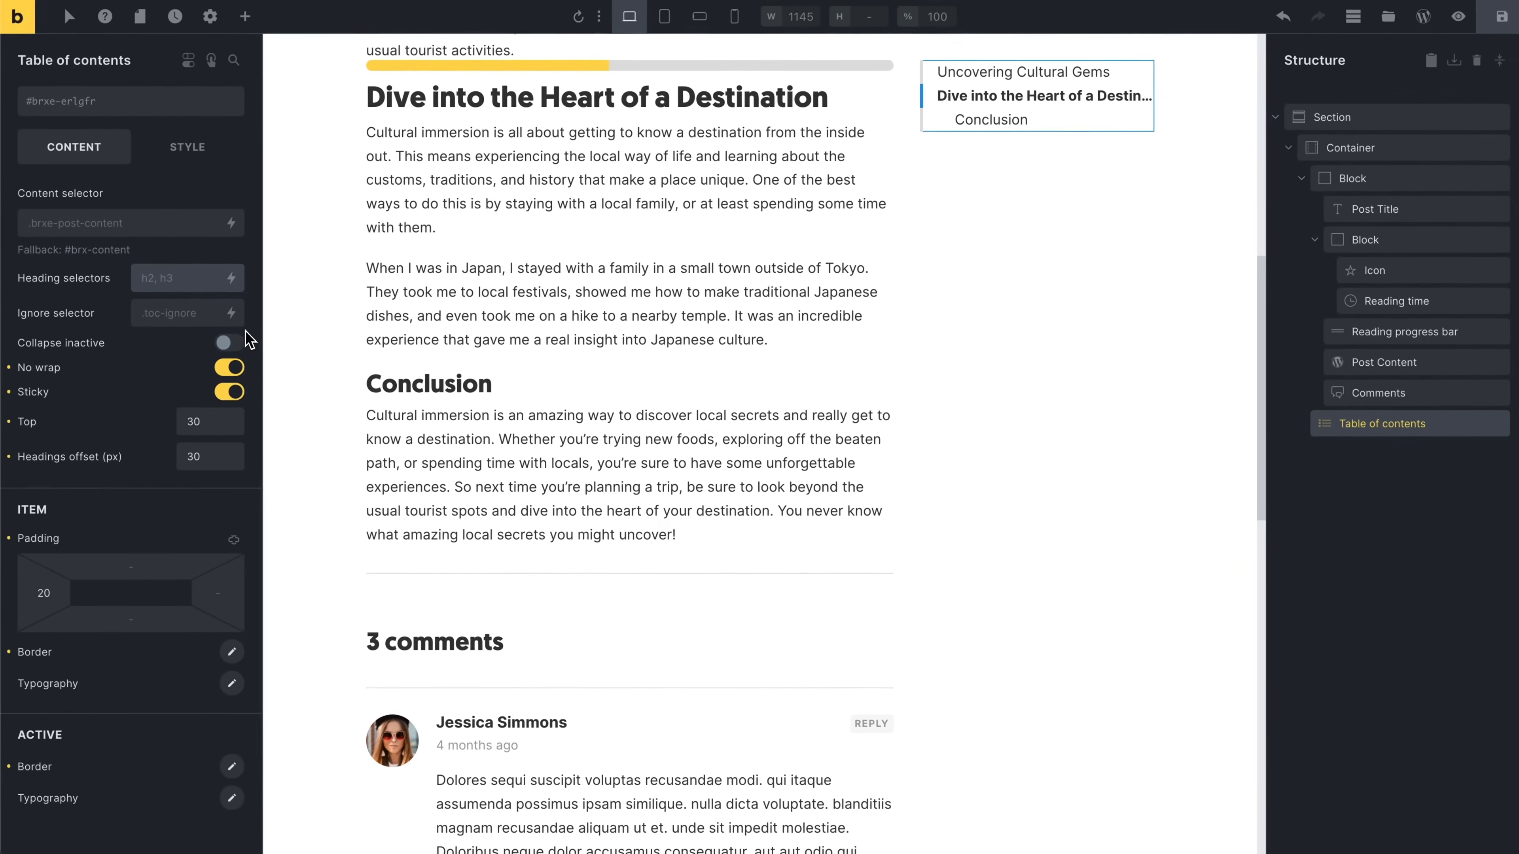
{"action": "scroll", "coordinate": [439, 407], "scroll_direction": "up", "scroll_amount": 10}
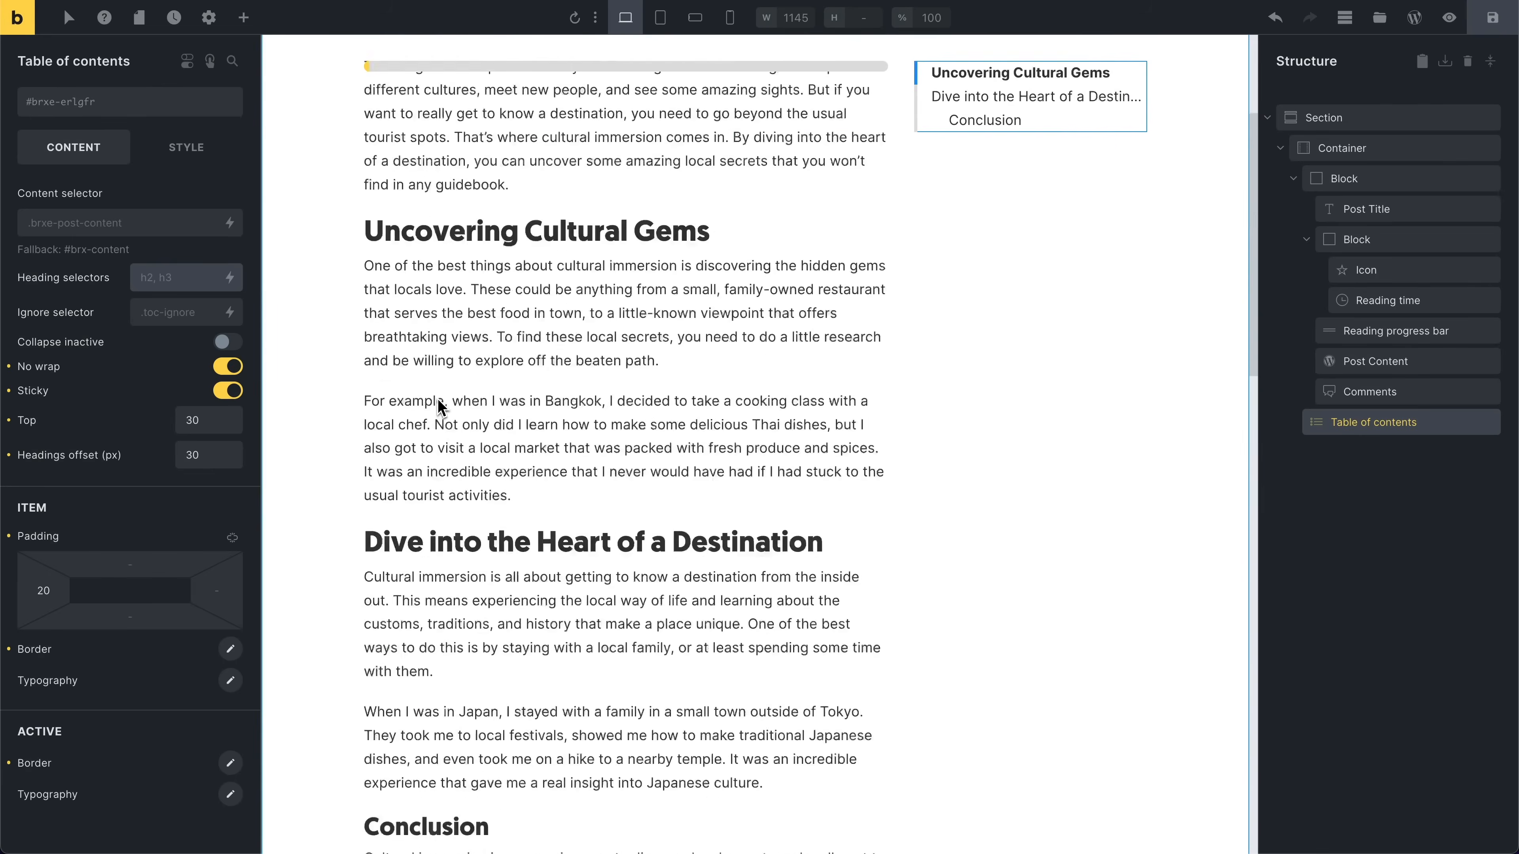
{"action": "scroll", "coordinate": [443, 484], "scroll_direction": "down", "scroll_amount": 7}
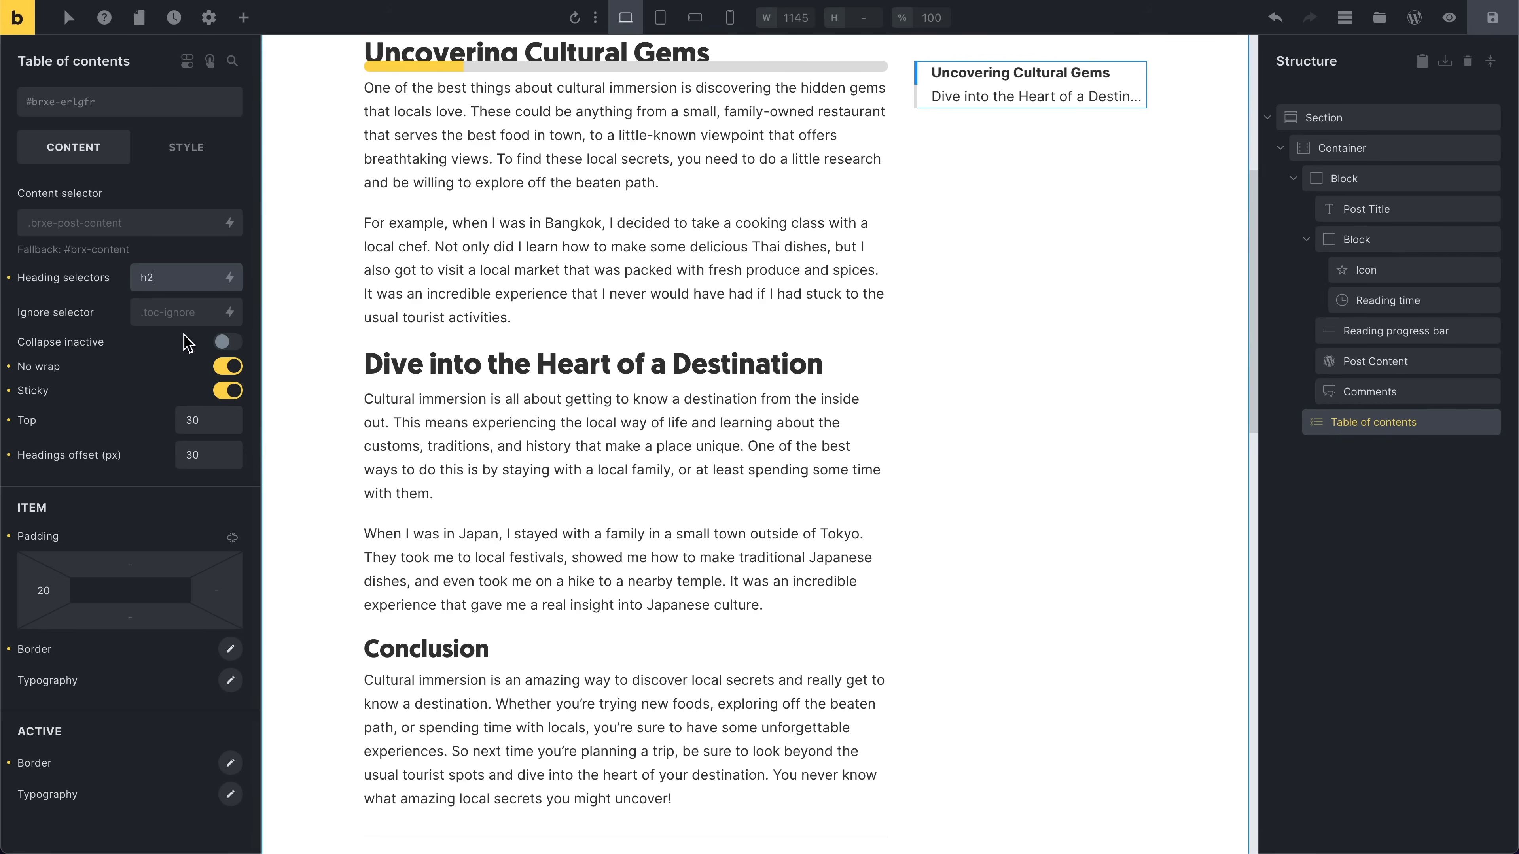
Step: Set the Table of contents heading selectors to h2
{"action": "left_click", "coordinate": [160, 278]}
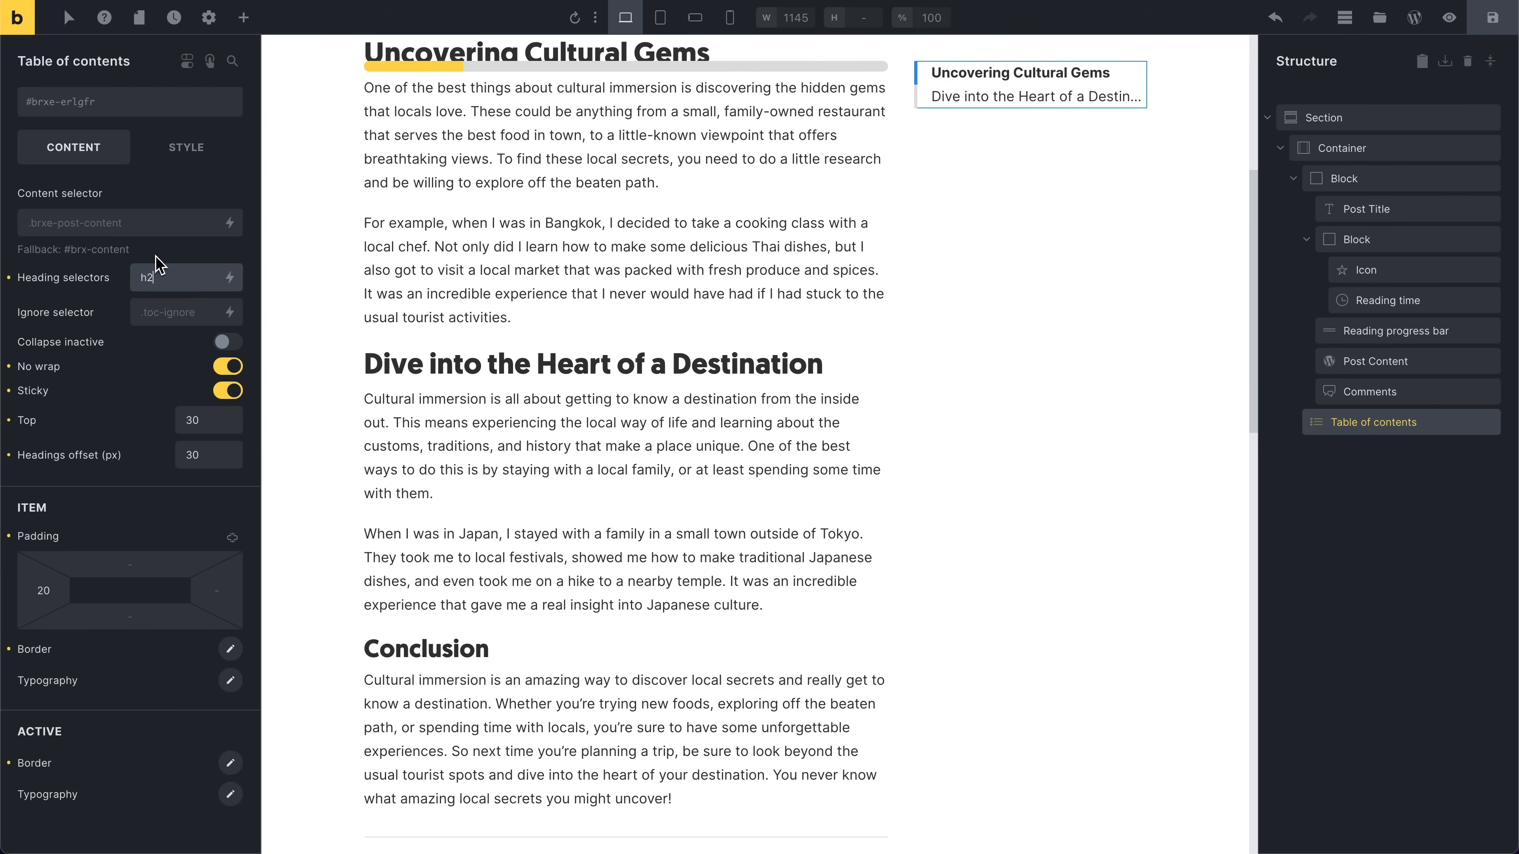
{"action": "left_click", "coordinate": [197, 278]}
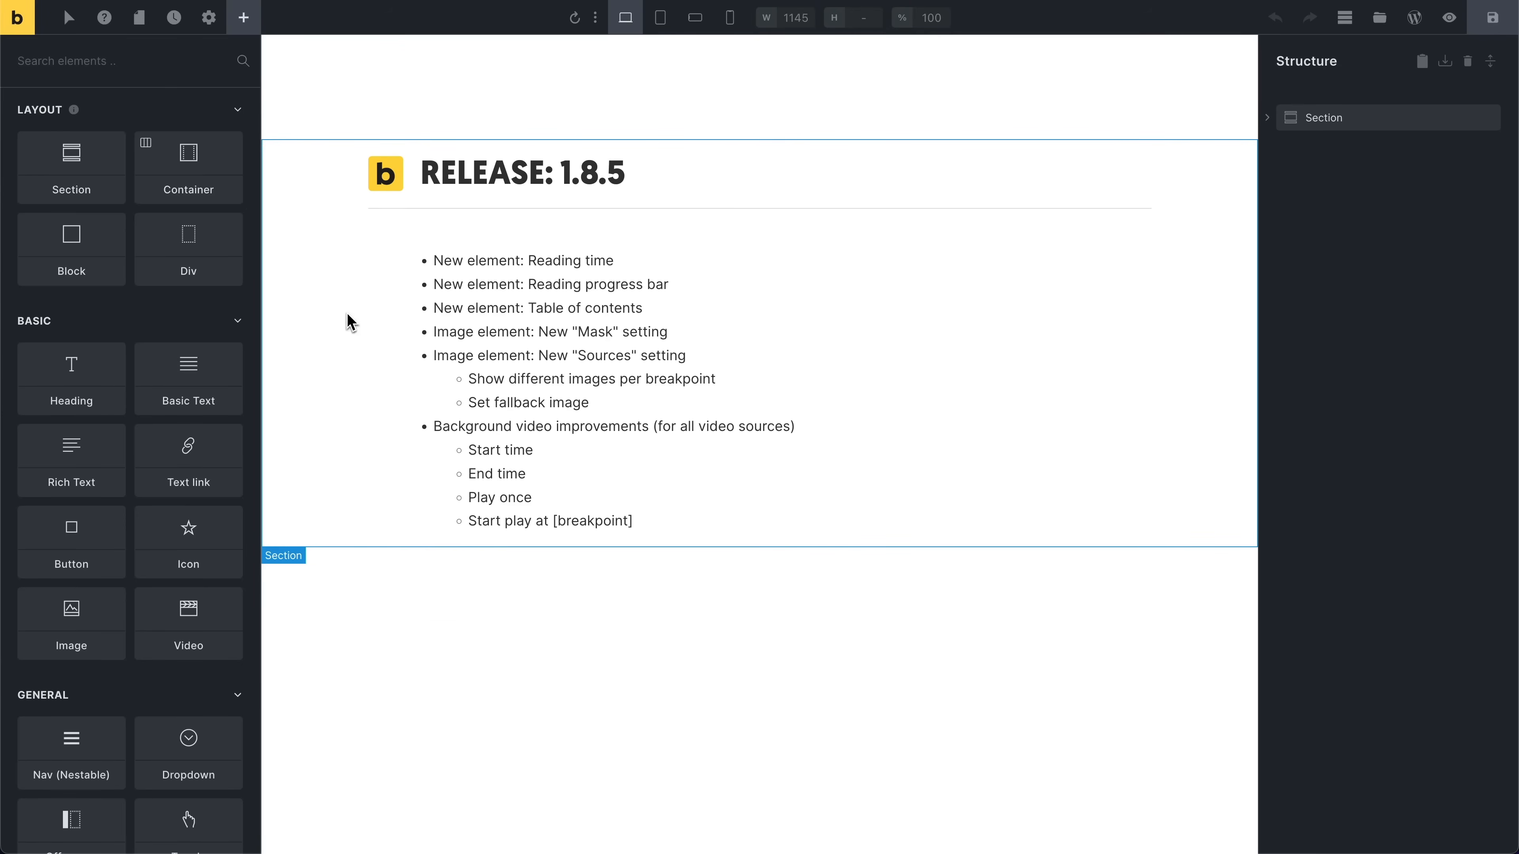
Step: Add a new section to the release page and insert an Image element into its container
{"action": "left_click", "coordinate": [83, 182]}
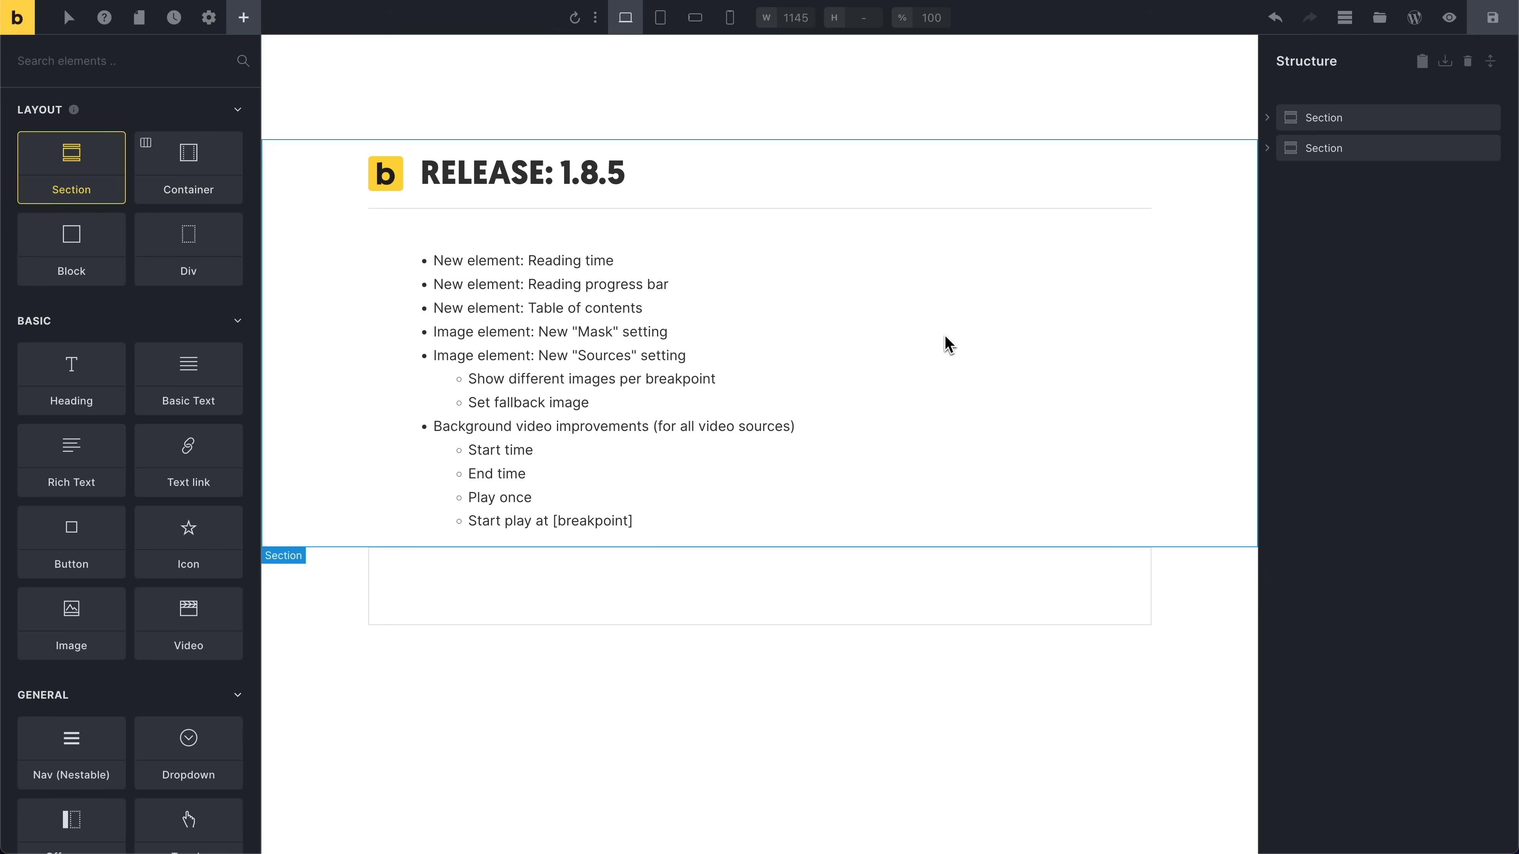
{"action": "left_click", "coordinate": [654, 588]}
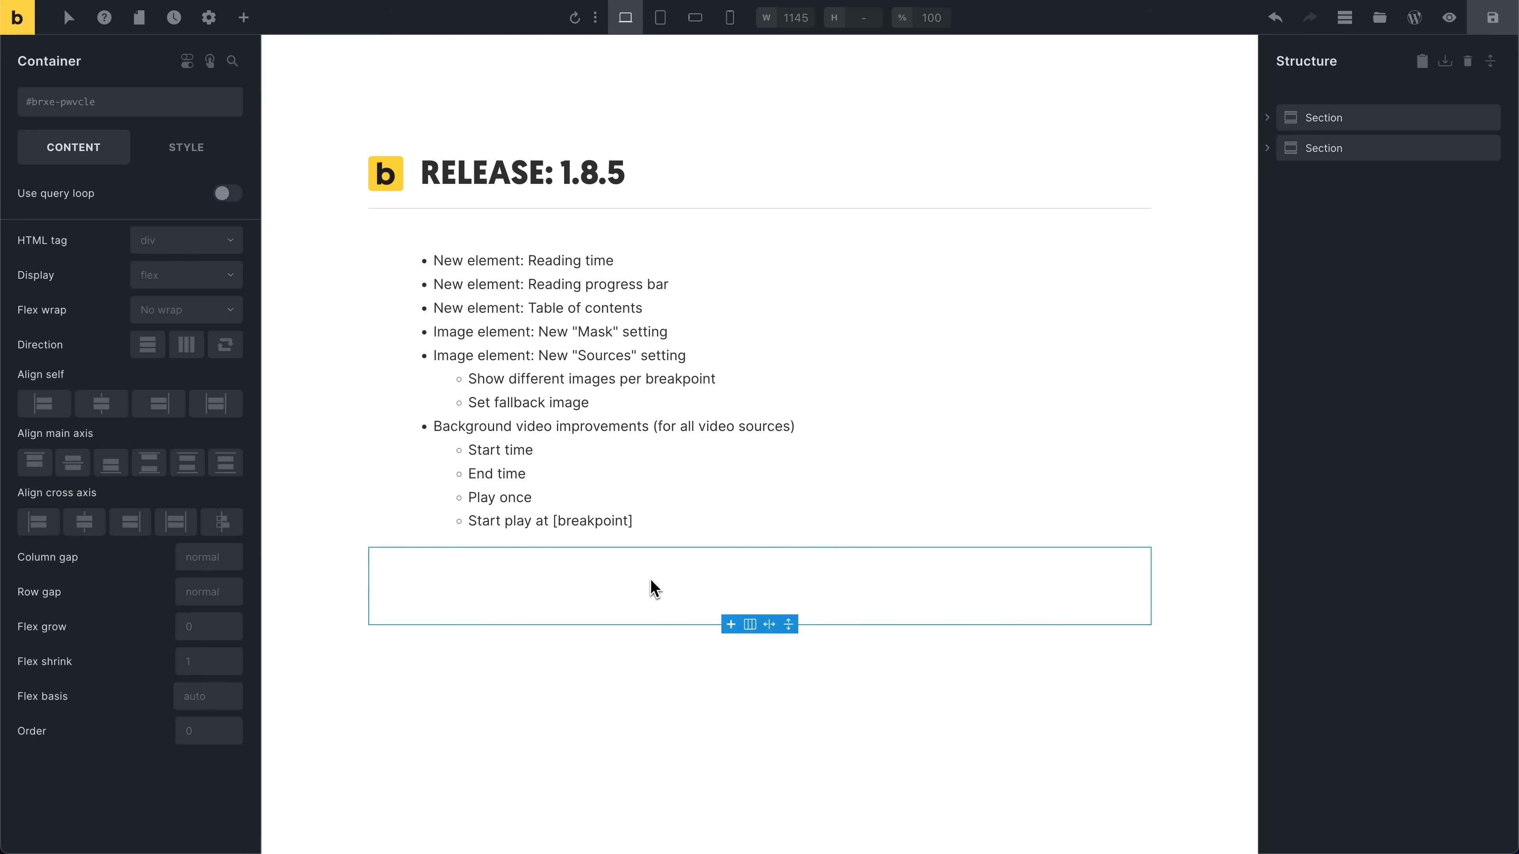
{"action": "left_click", "coordinate": [244, 18]}
{"action": "type", "text": "im"}
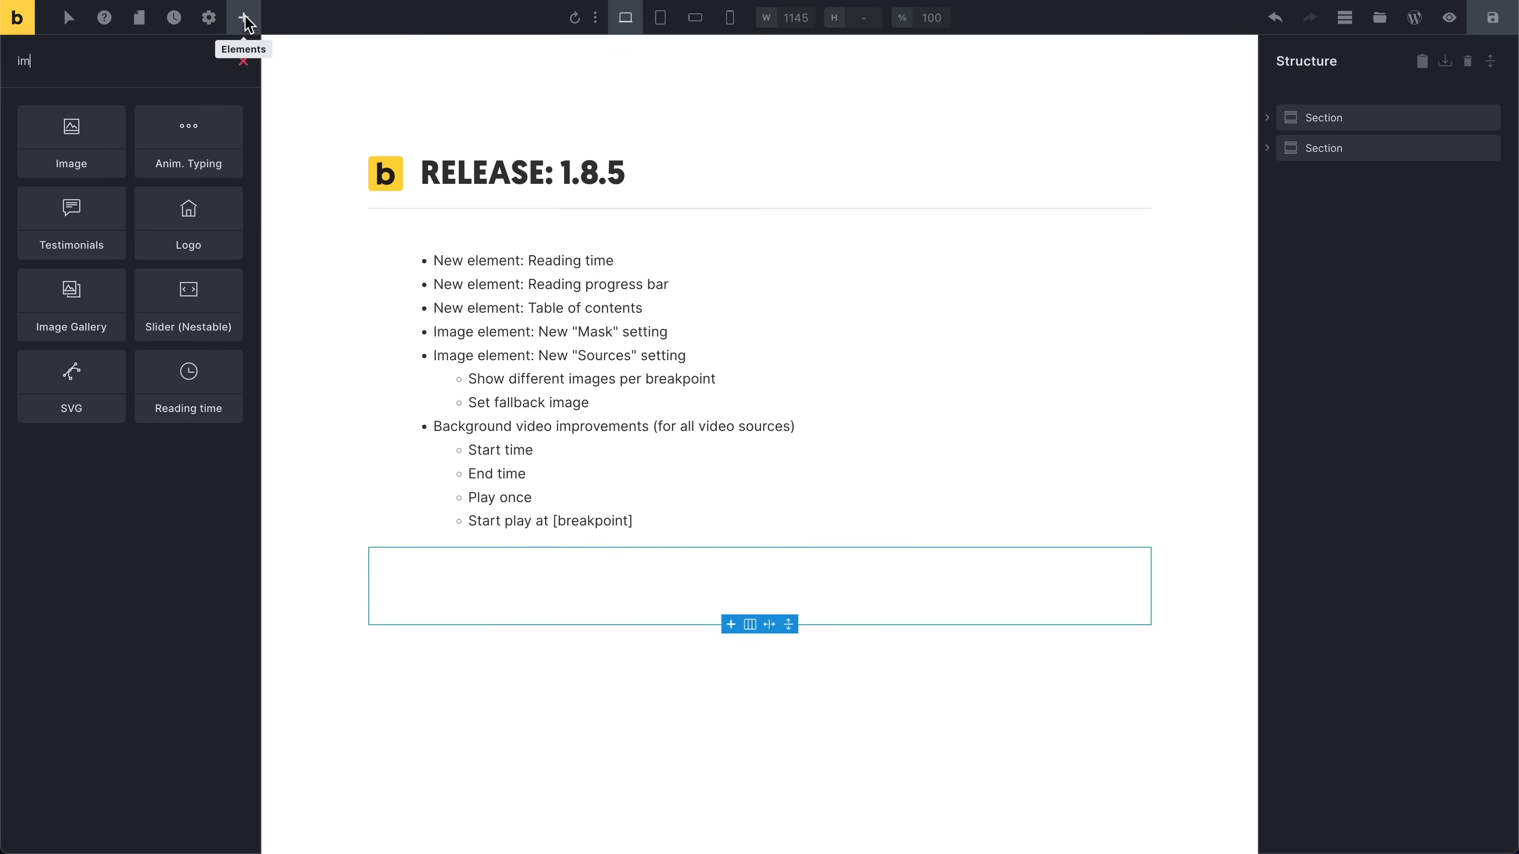
{"action": "key", "text": "Return"}
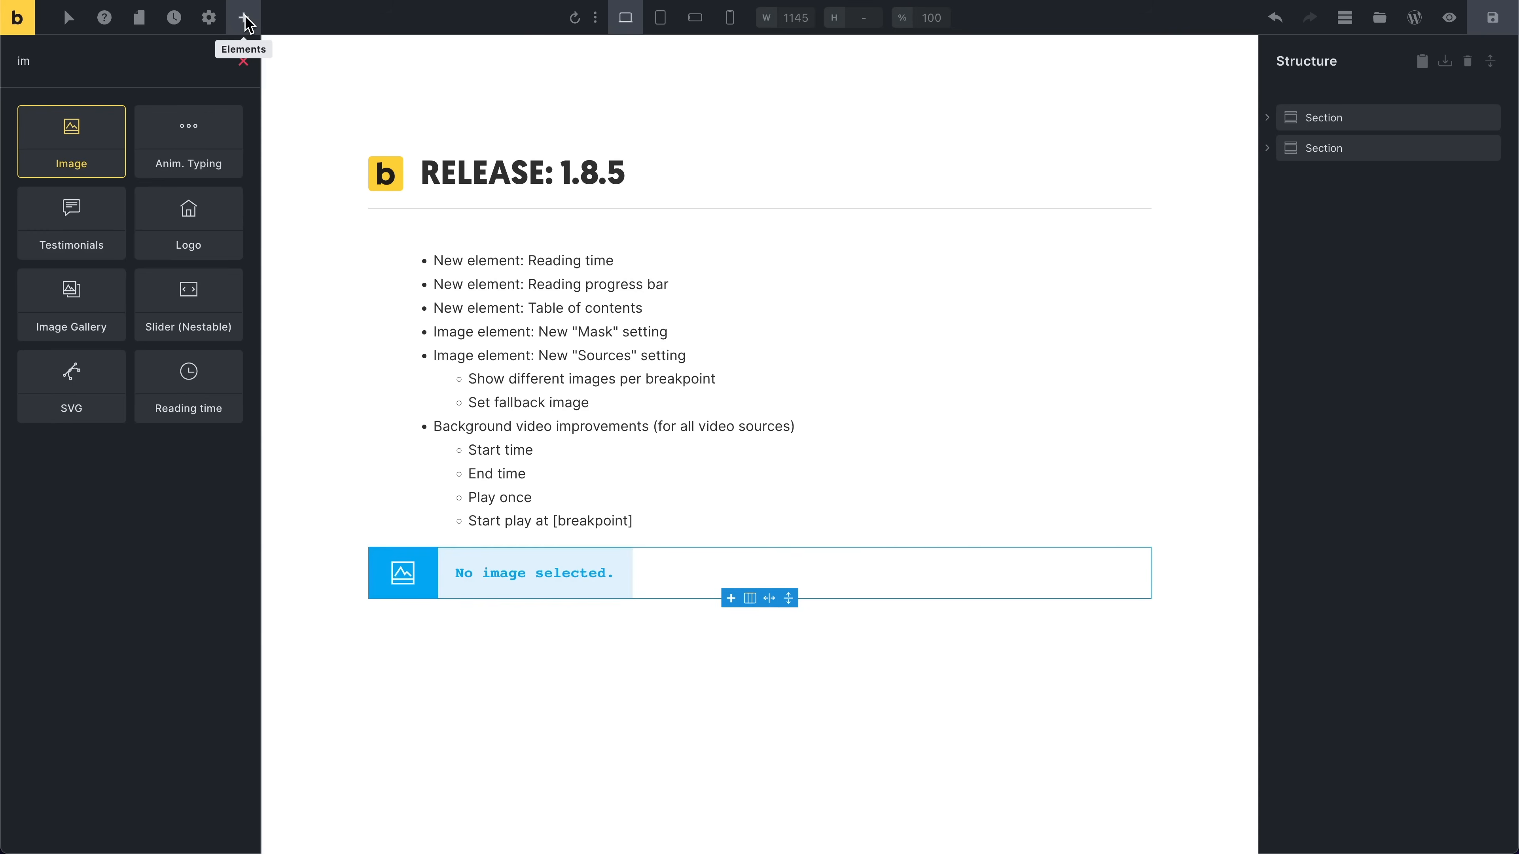
Step: Set the image to the first picture in the media library's Blog folder
{"action": "left_click", "coordinate": [483, 572]}
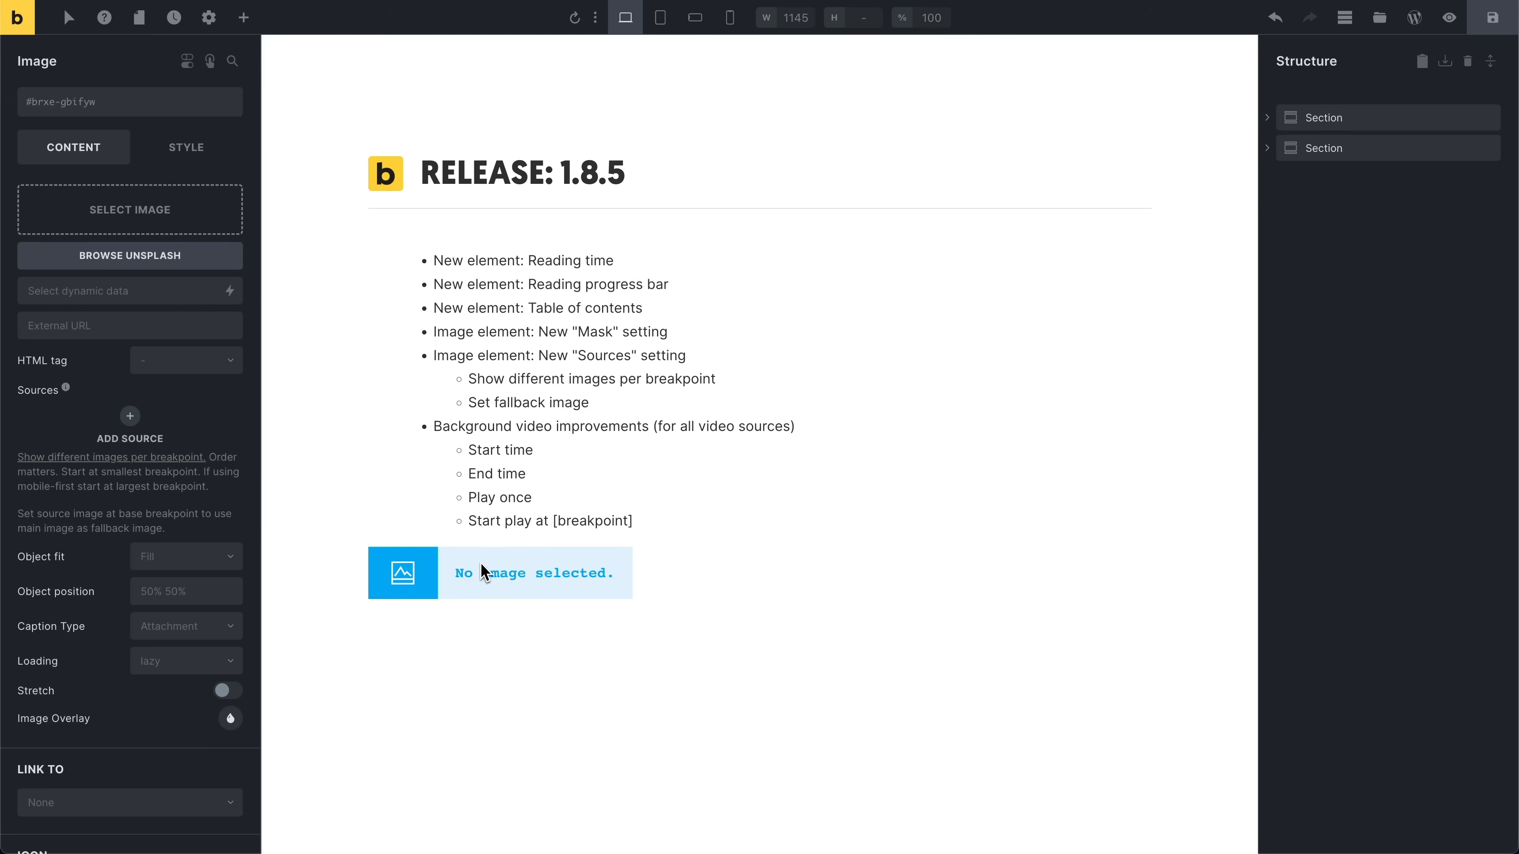
{"action": "left_click", "coordinate": [173, 206]}
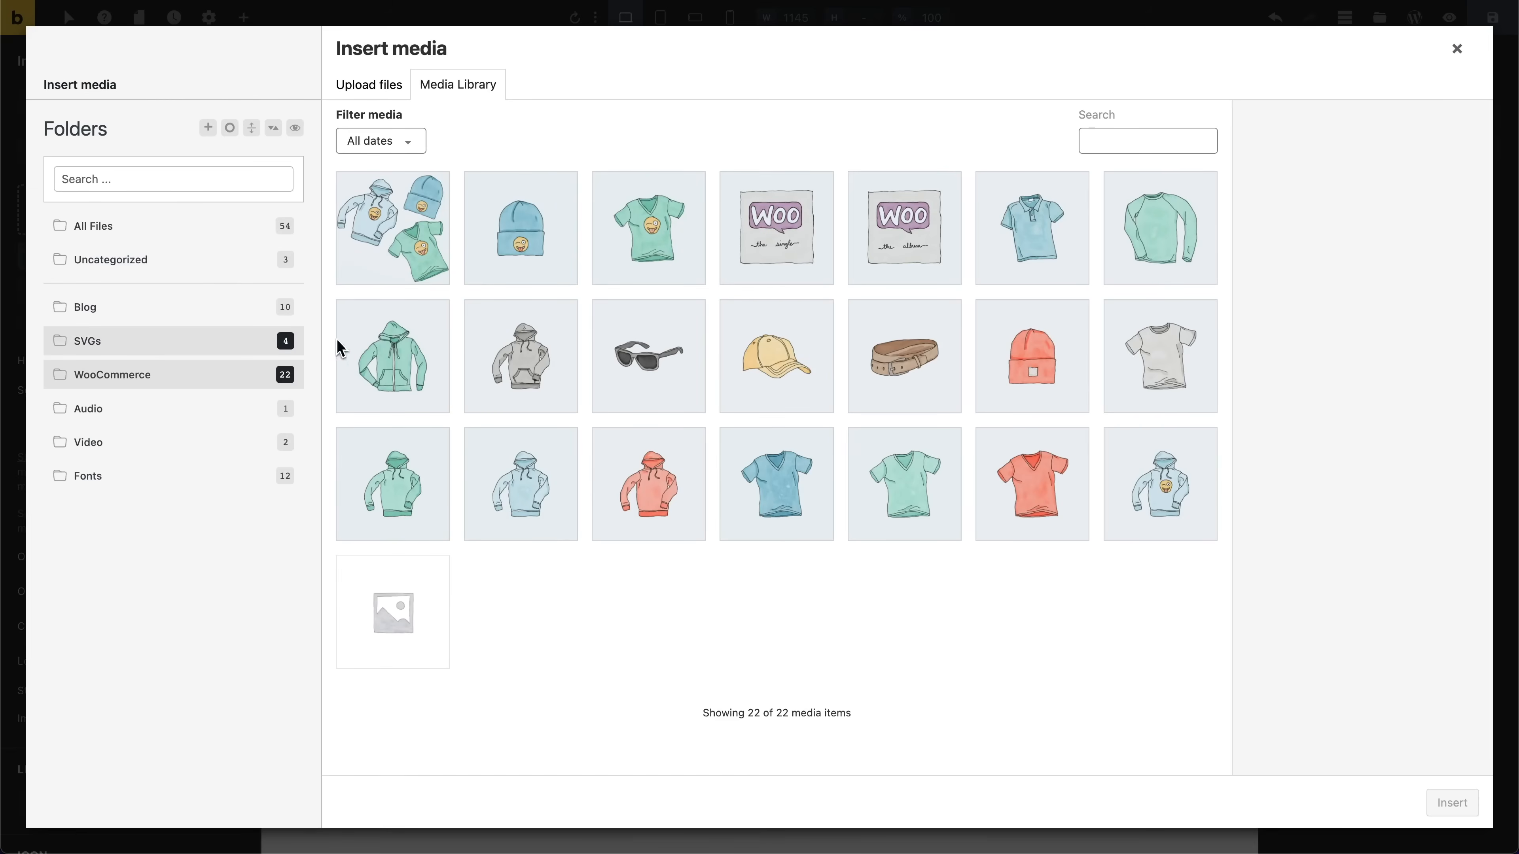
{"action": "left_click", "coordinate": [214, 309]}
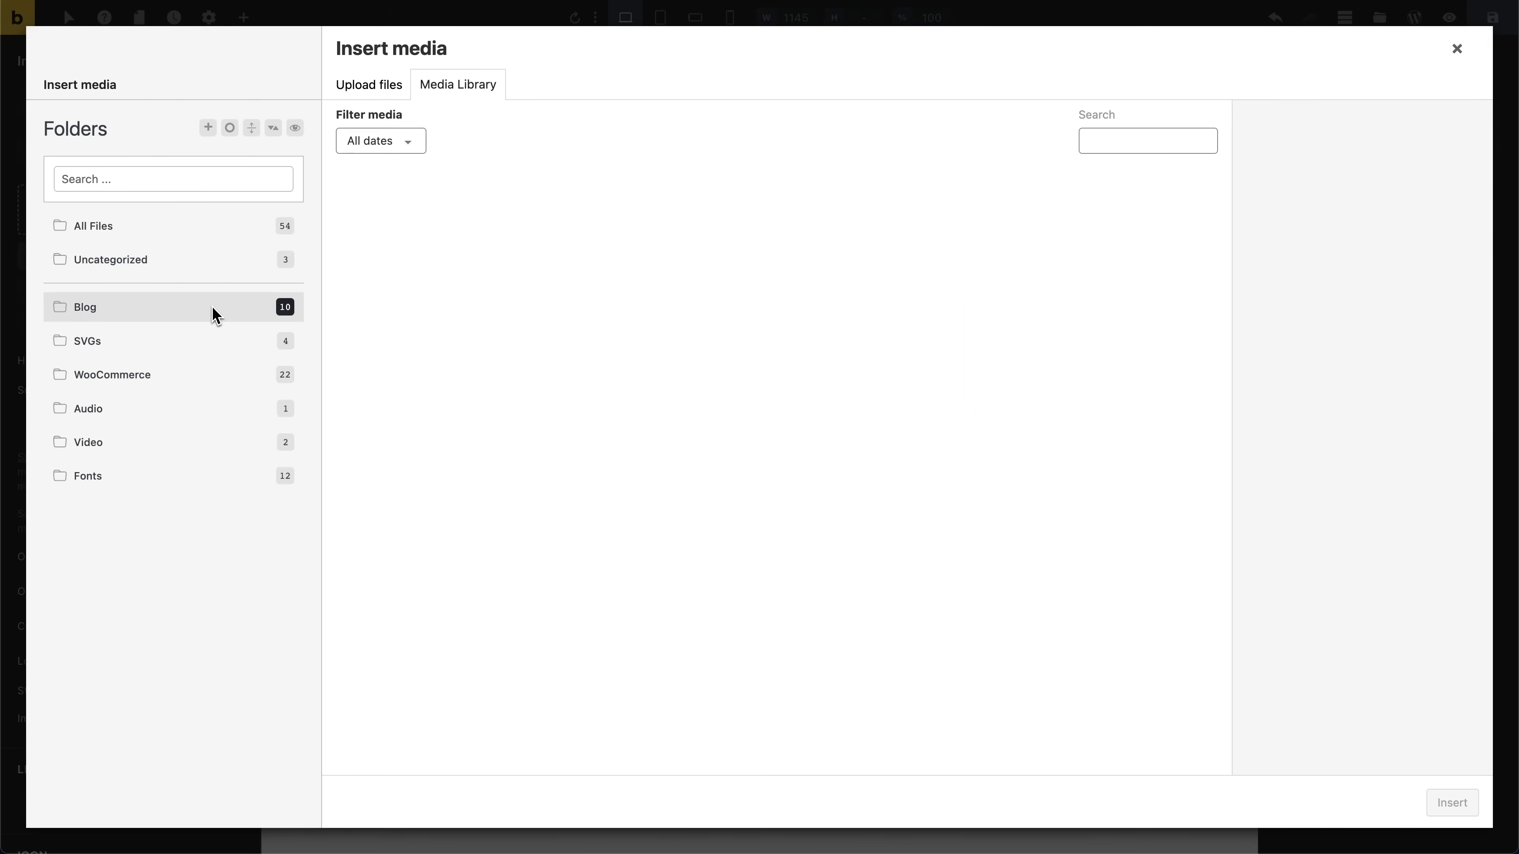
{"action": "left_click", "coordinate": [430, 254]}
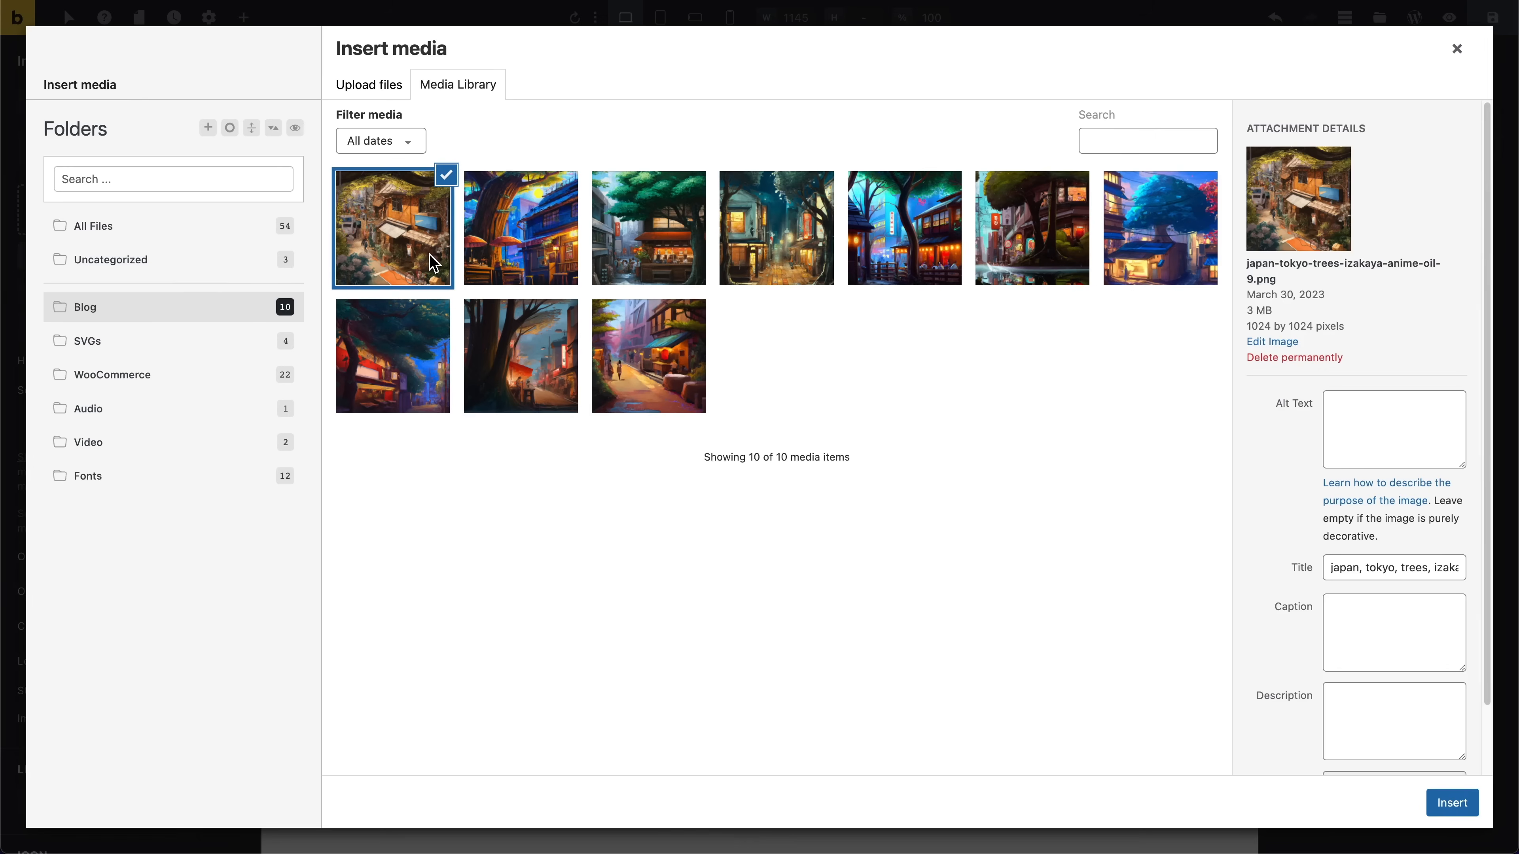
{"action": "left_click", "coordinate": [1453, 803]}
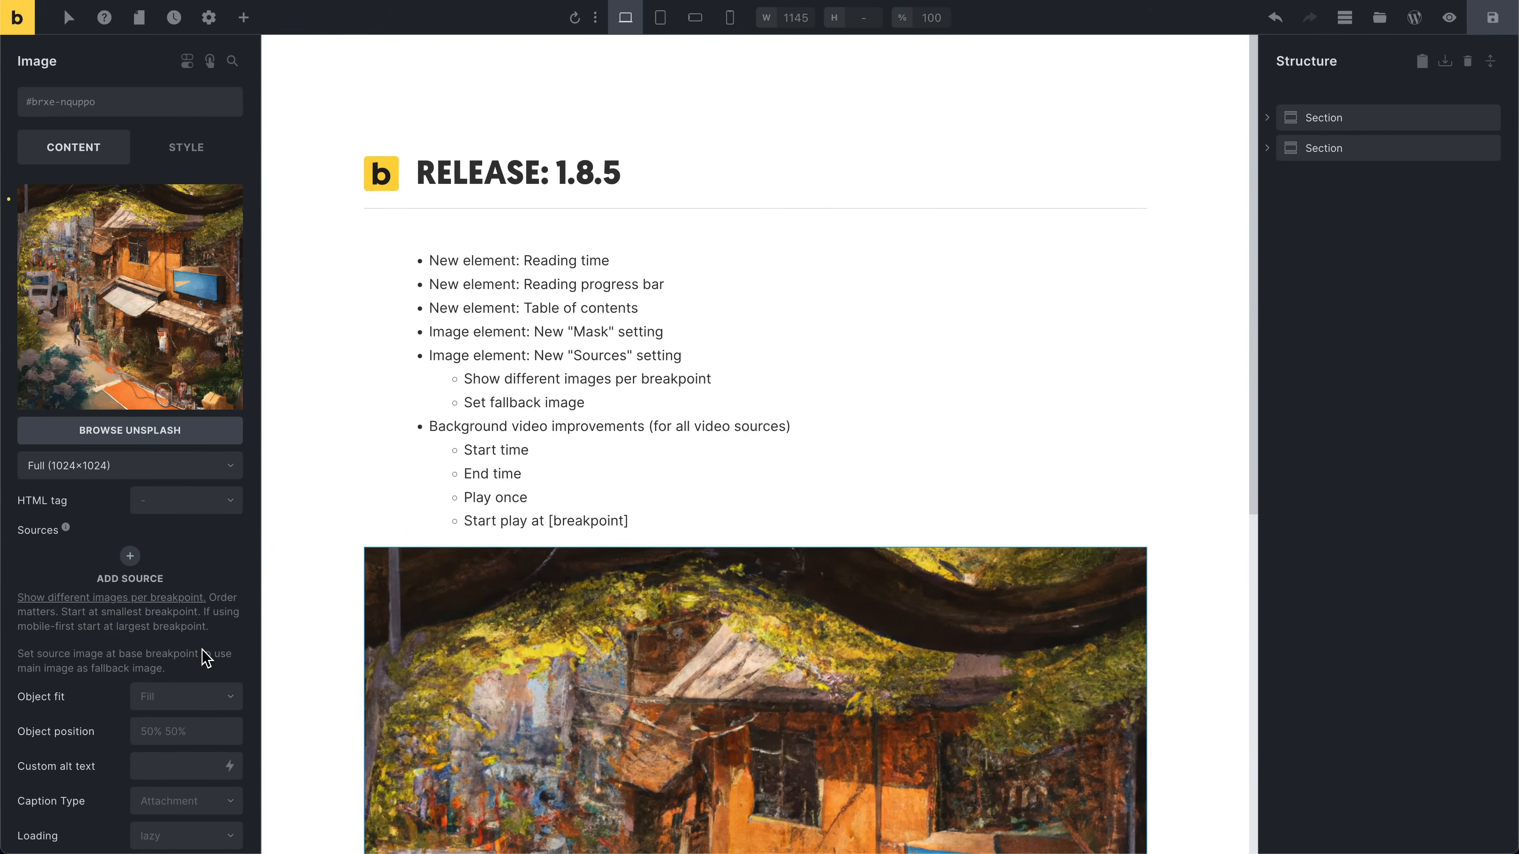
Step: Apply the Boom mask to the image
{"action": "scroll", "coordinate": [188, 655], "scroll_direction": "down", "scroll_amount": 6}
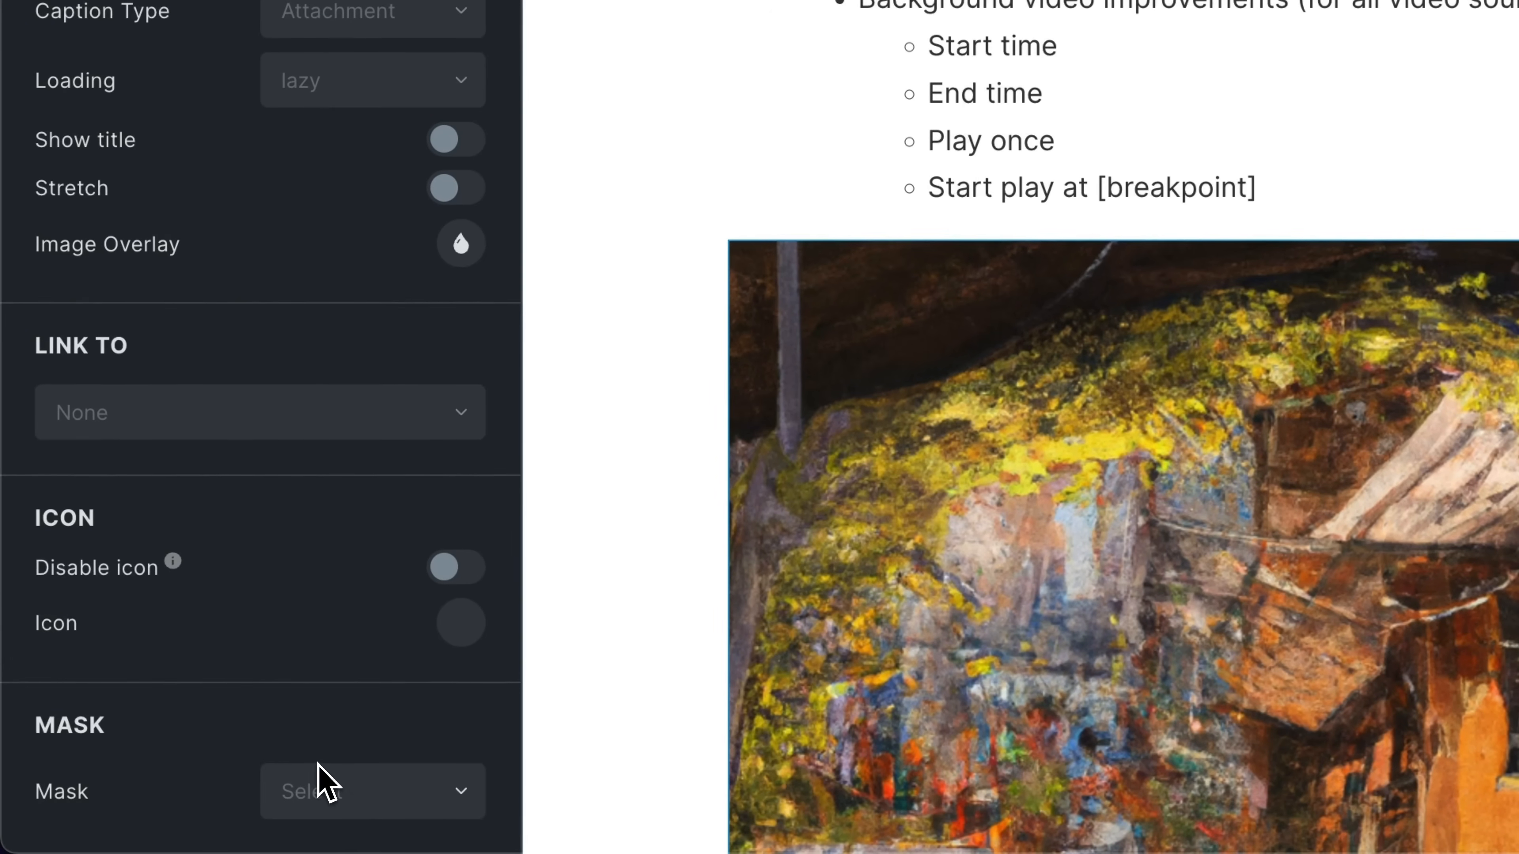
{"action": "left_click", "coordinate": [323, 784]}
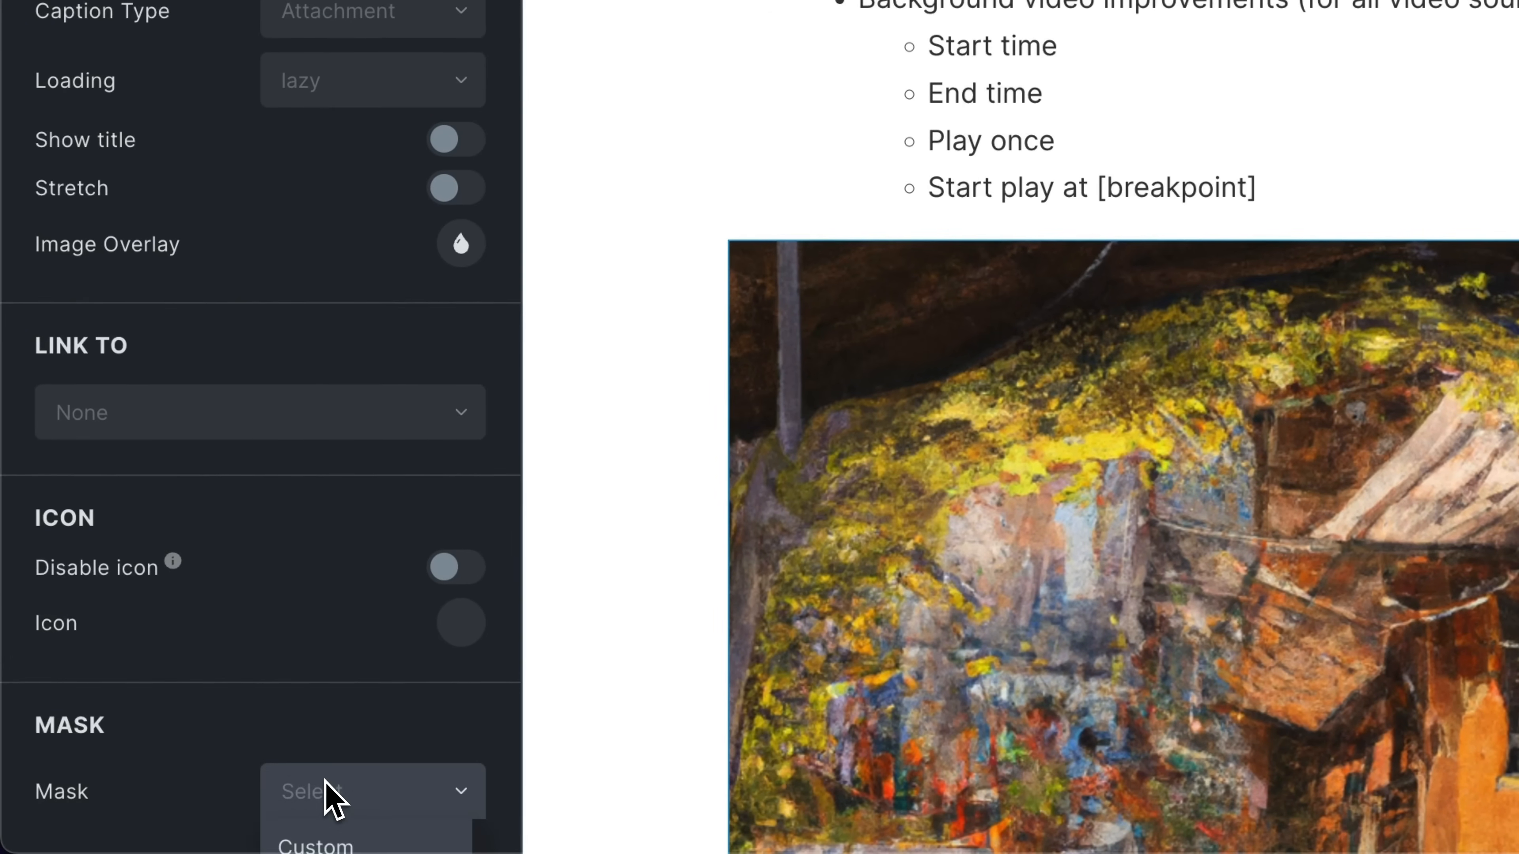
{"action": "scroll", "coordinate": [317, 769], "scroll_direction": "down", "scroll_amount": 6}
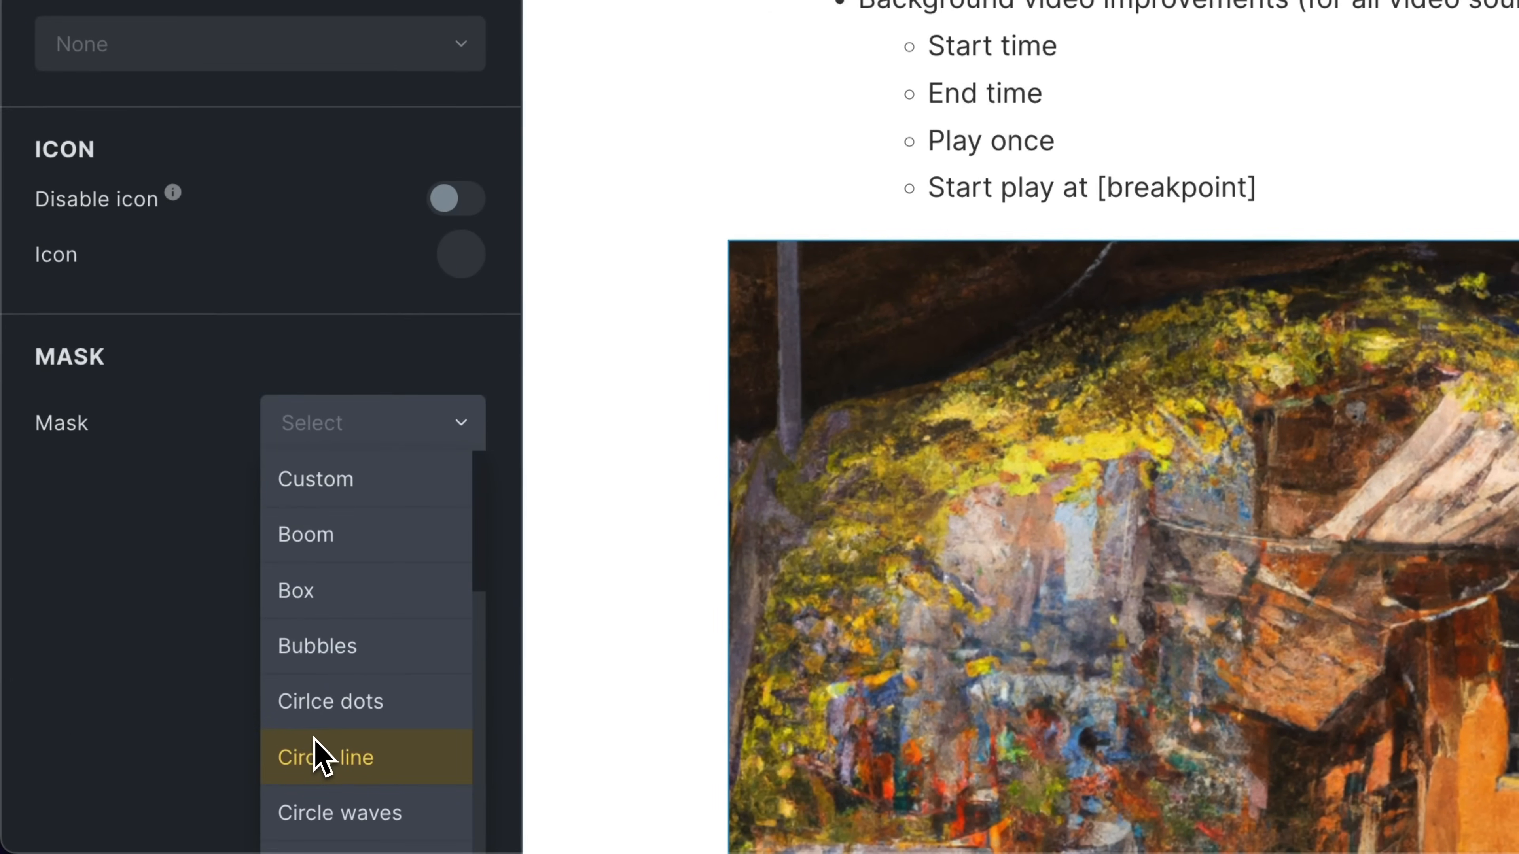
{"action": "left_click", "coordinate": [341, 551]}
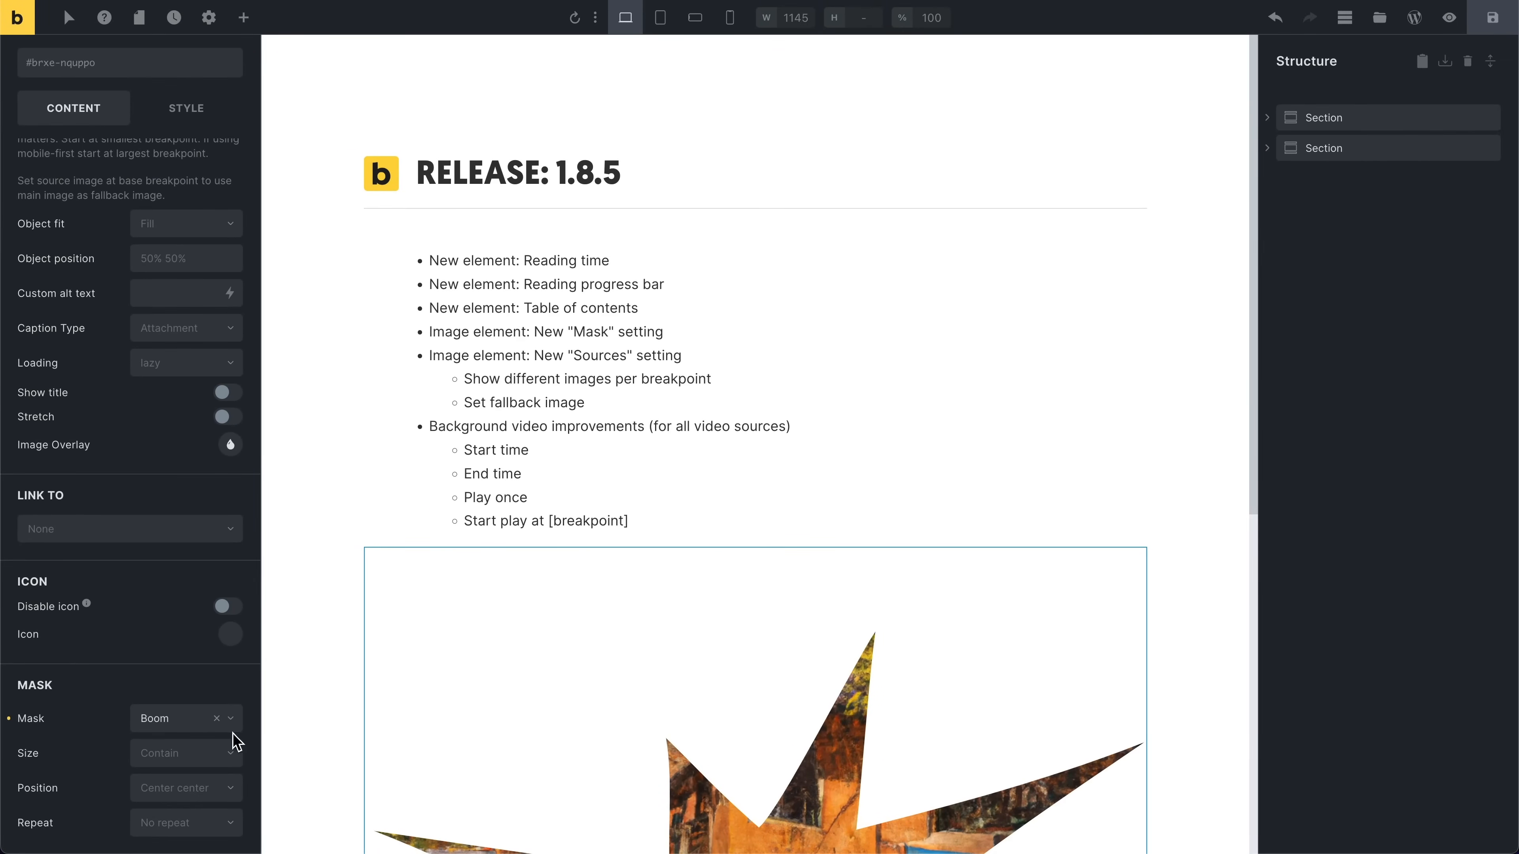
Step: Change the image mask to Circle
{"action": "scroll", "coordinate": [474, 667], "scroll_direction": "down", "scroll_amount": 4}
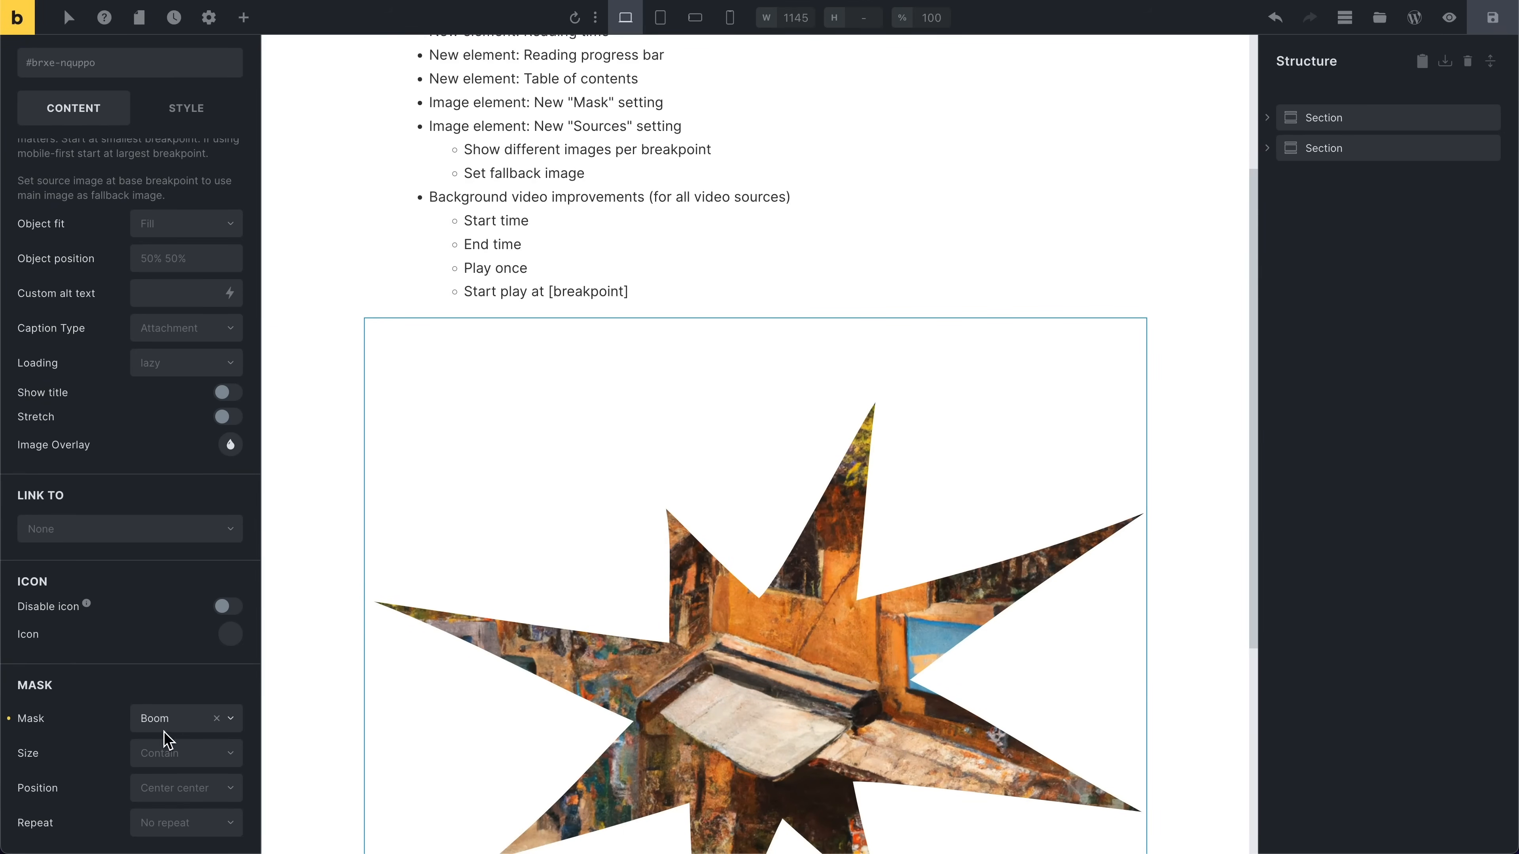
{"action": "left_click", "coordinate": [170, 719]}
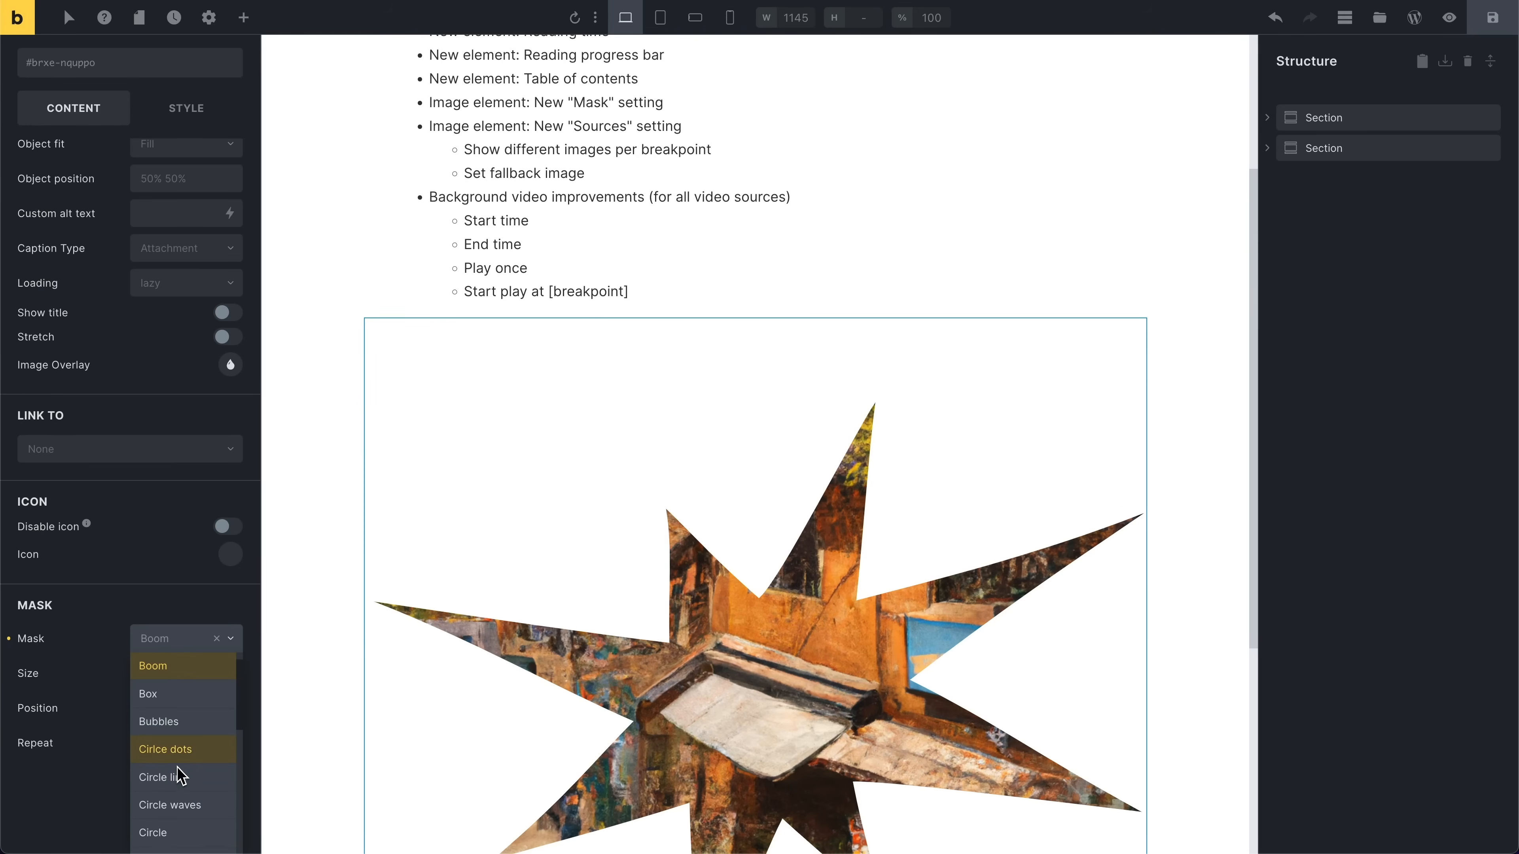
{"action": "left_click", "coordinate": [175, 829]}
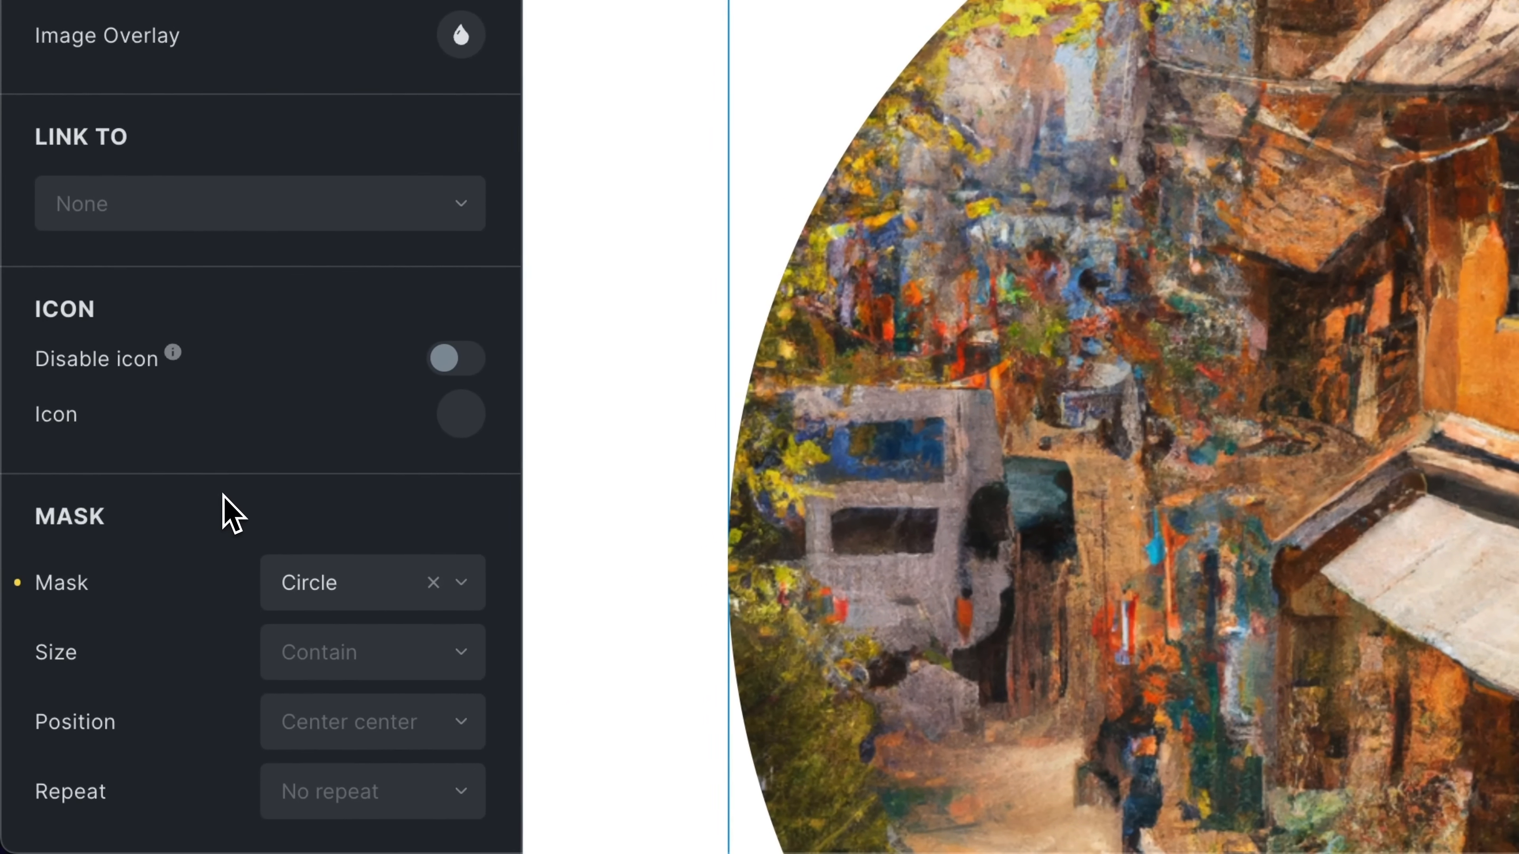
Step: Switch the image mask to Custom
{"action": "left_click", "coordinate": [267, 583]}
{"action": "scroll", "coordinate": [297, 665], "scroll_direction": "up", "scroll_amount": 3}
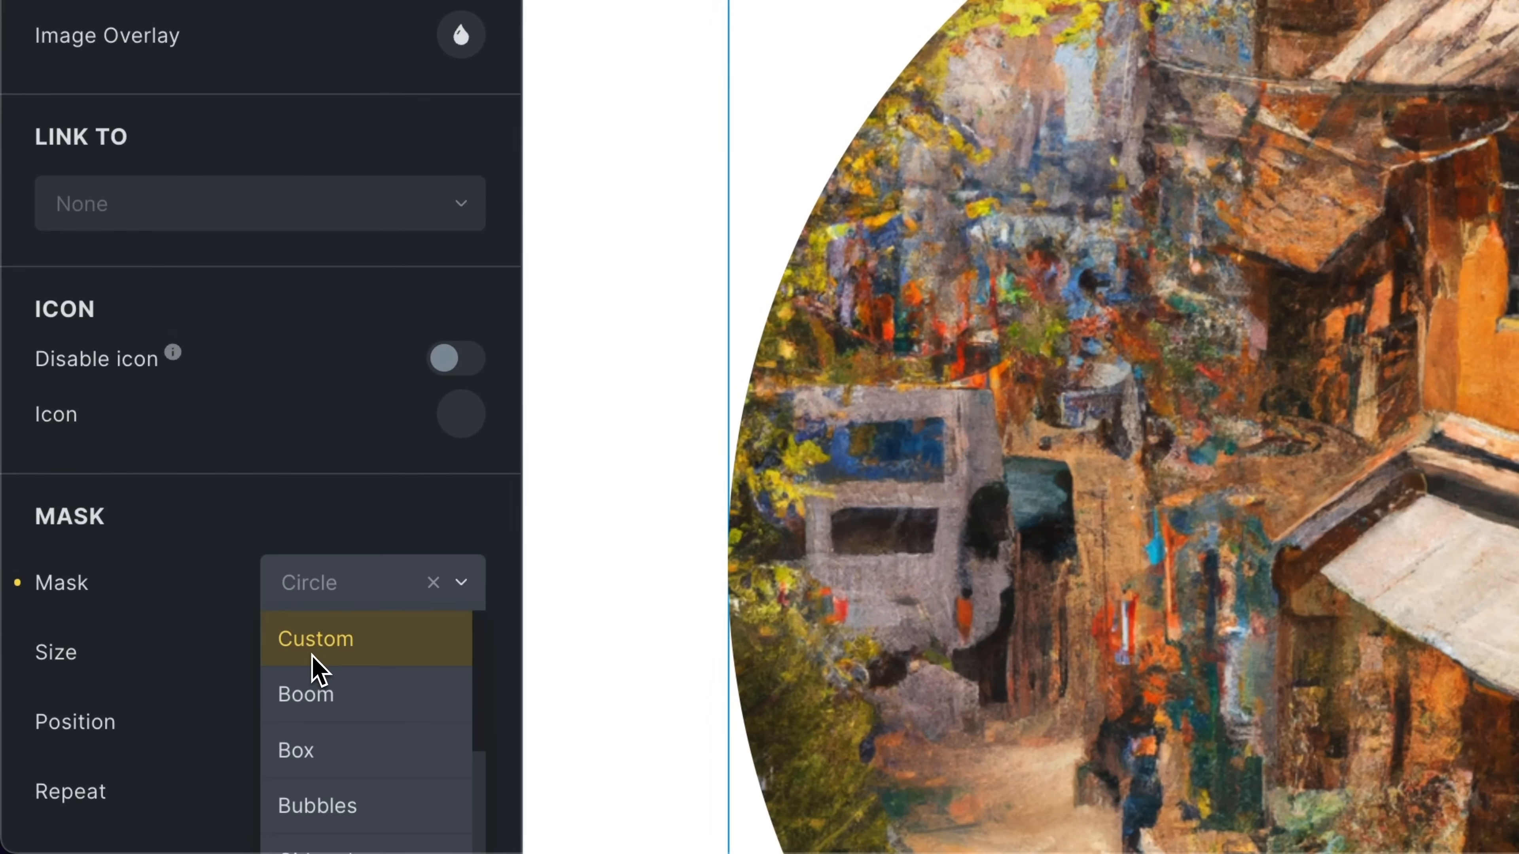
{"action": "left_click", "coordinate": [300, 654]}
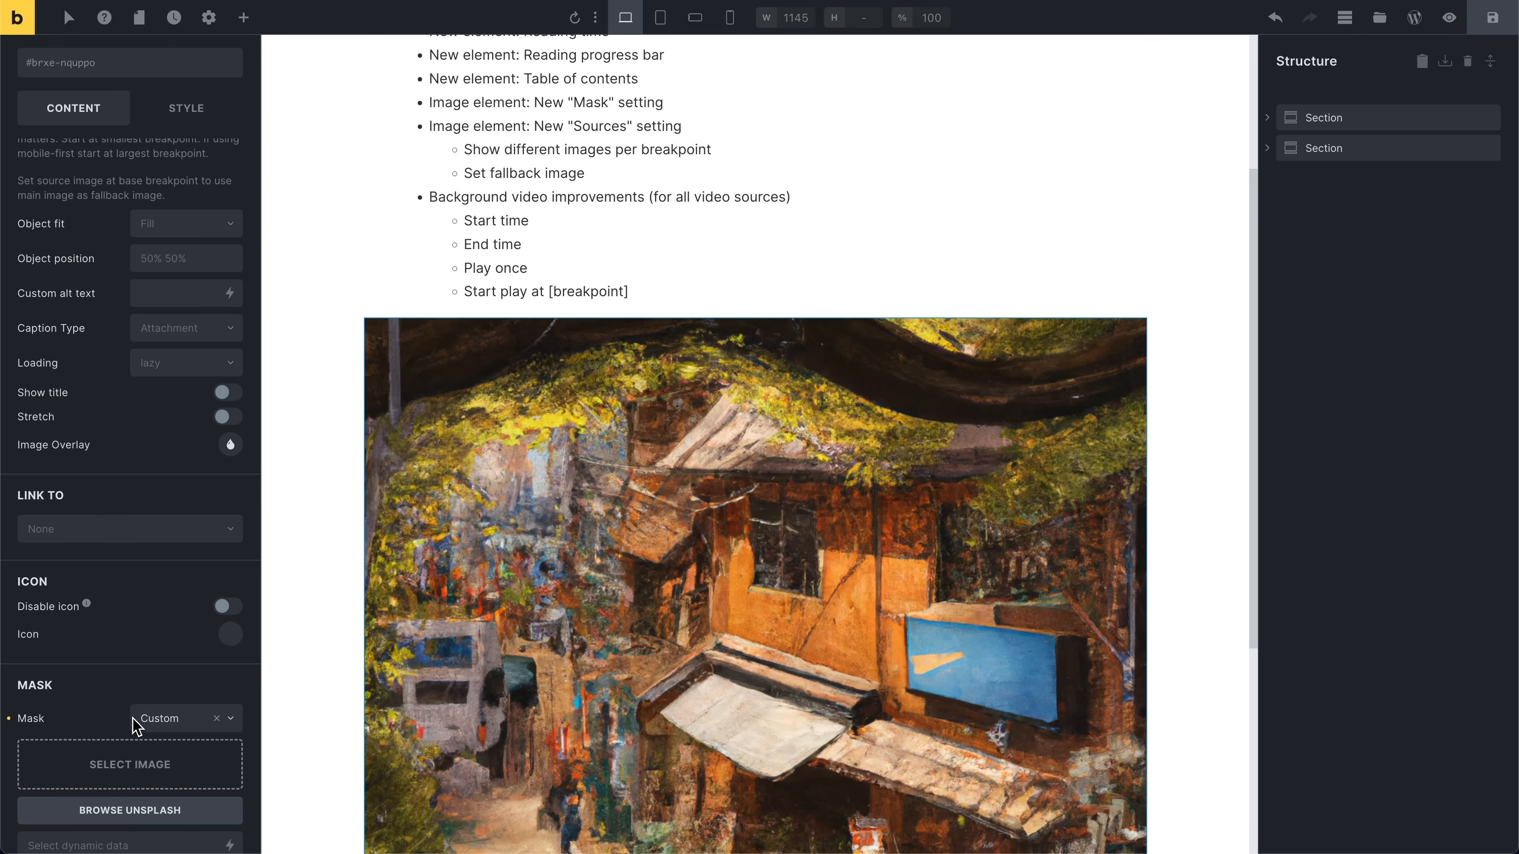
Step: Set the image mask back to Circle
{"action": "left_click", "coordinate": [149, 725]}
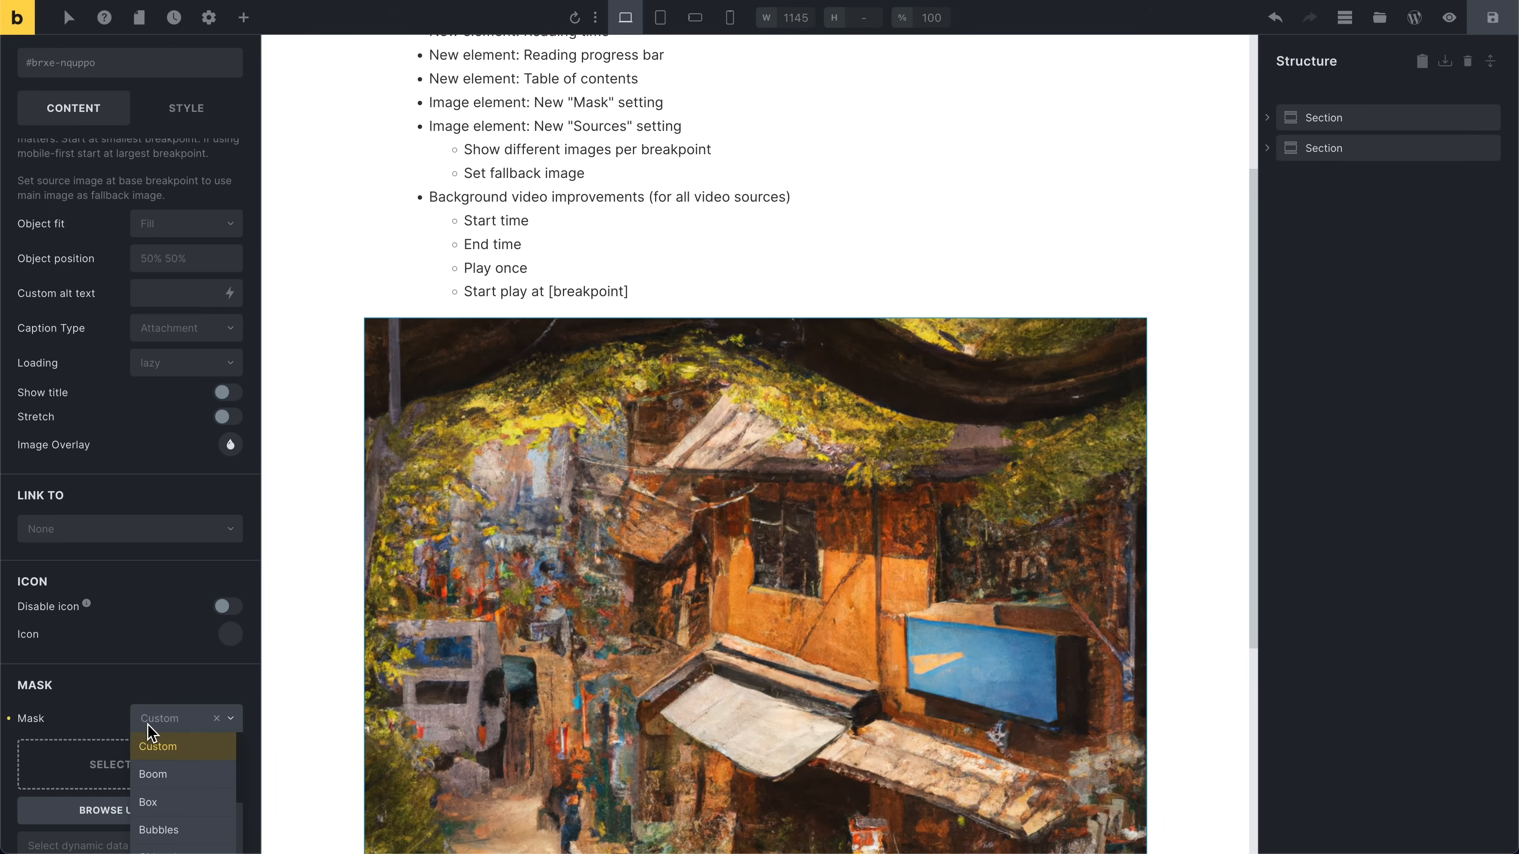
{"action": "scroll", "coordinate": [168, 772], "scroll_direction": "down", "scroll_amount": 1}
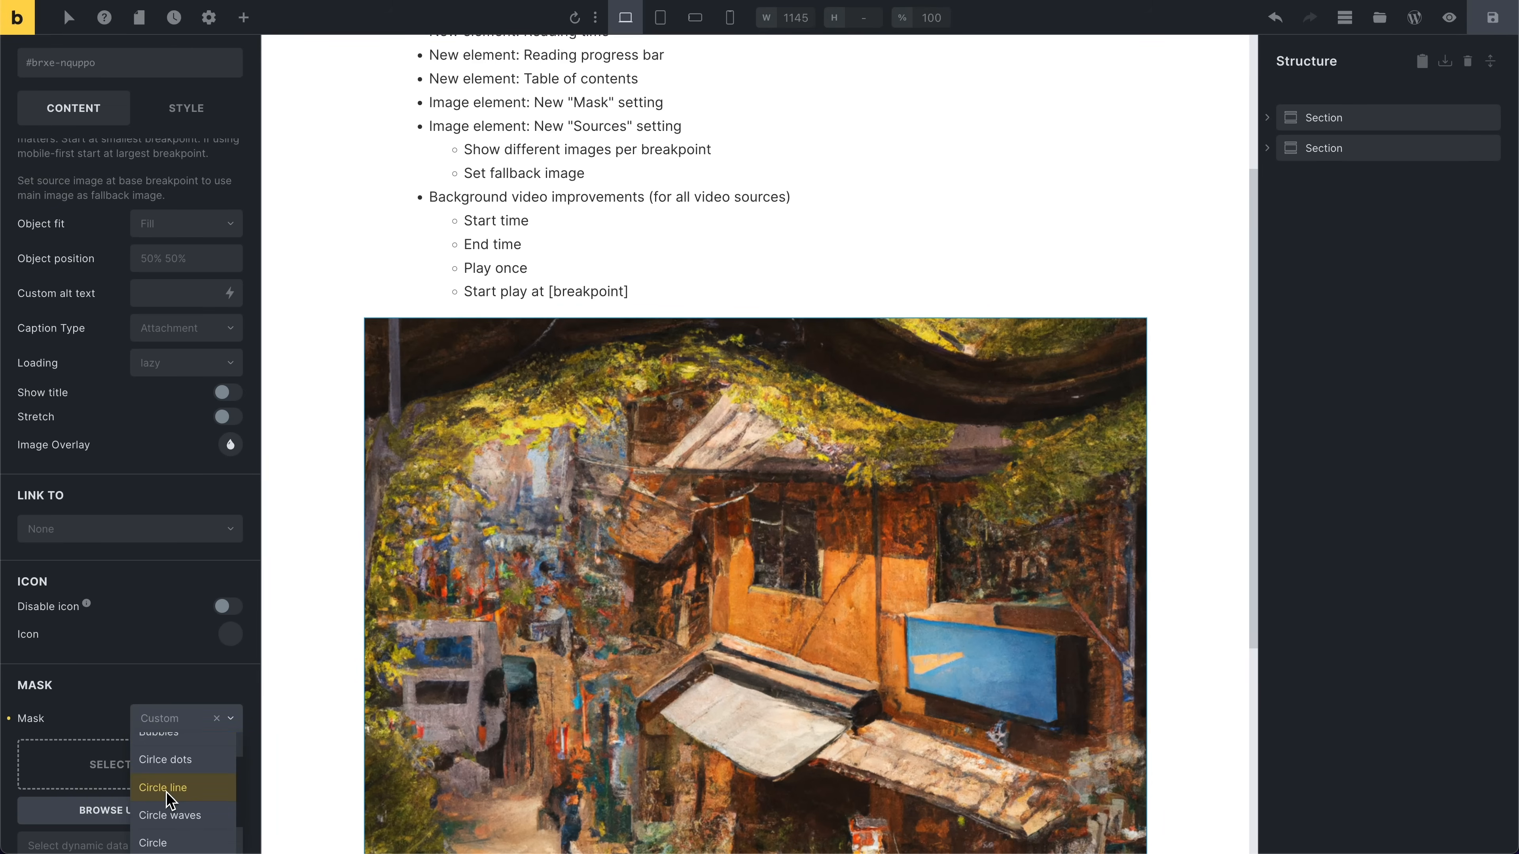
{"action": "left_click", "coordinate": [168, 836]}
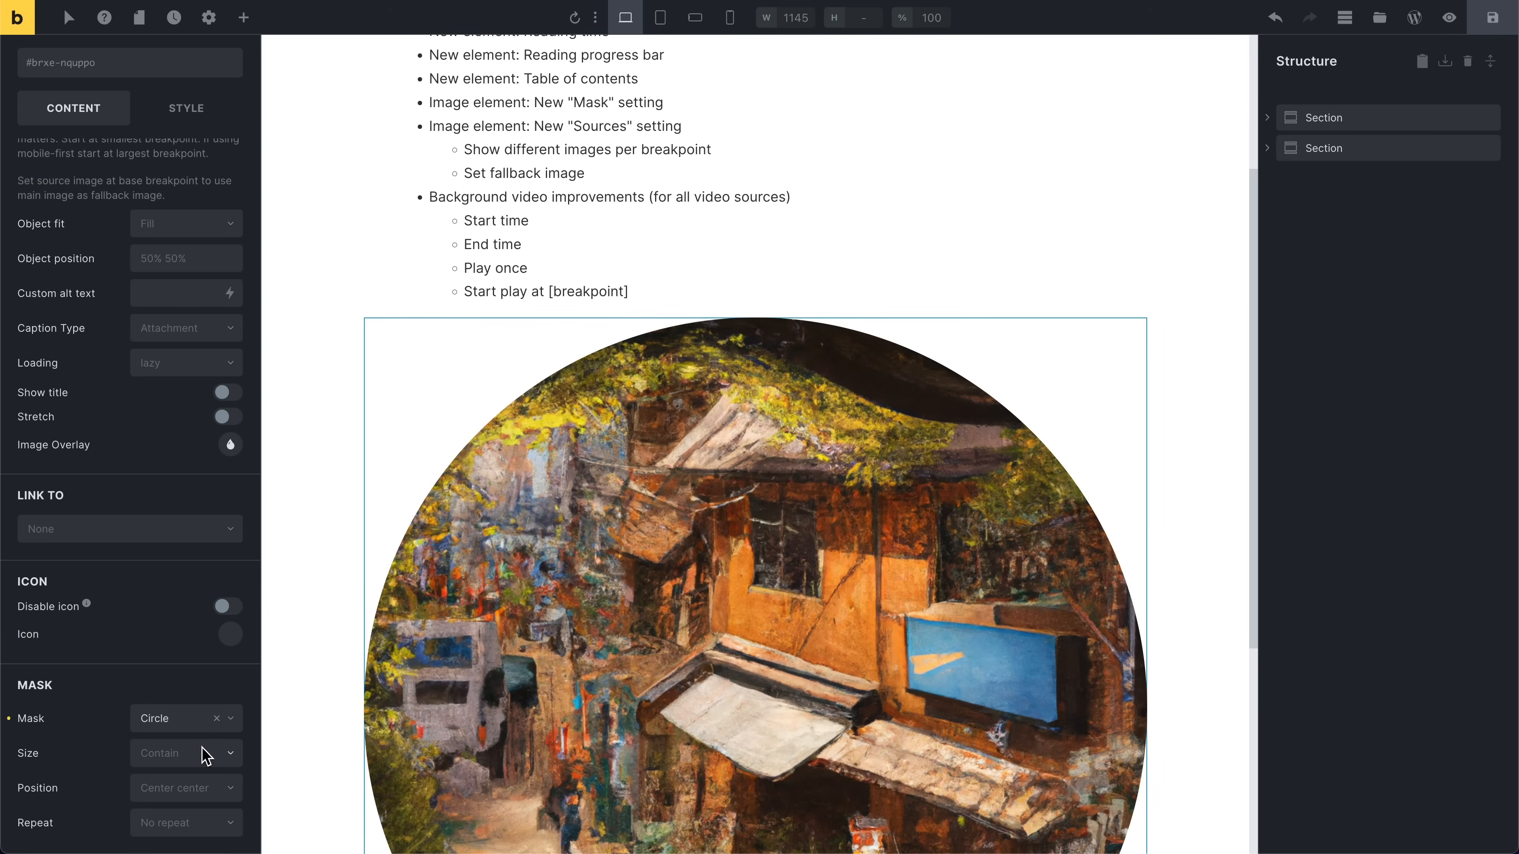
Step: Set the mask size to Custom with a custom size of 300px
{"action": "left_click", "coordinate": [173, 718]}
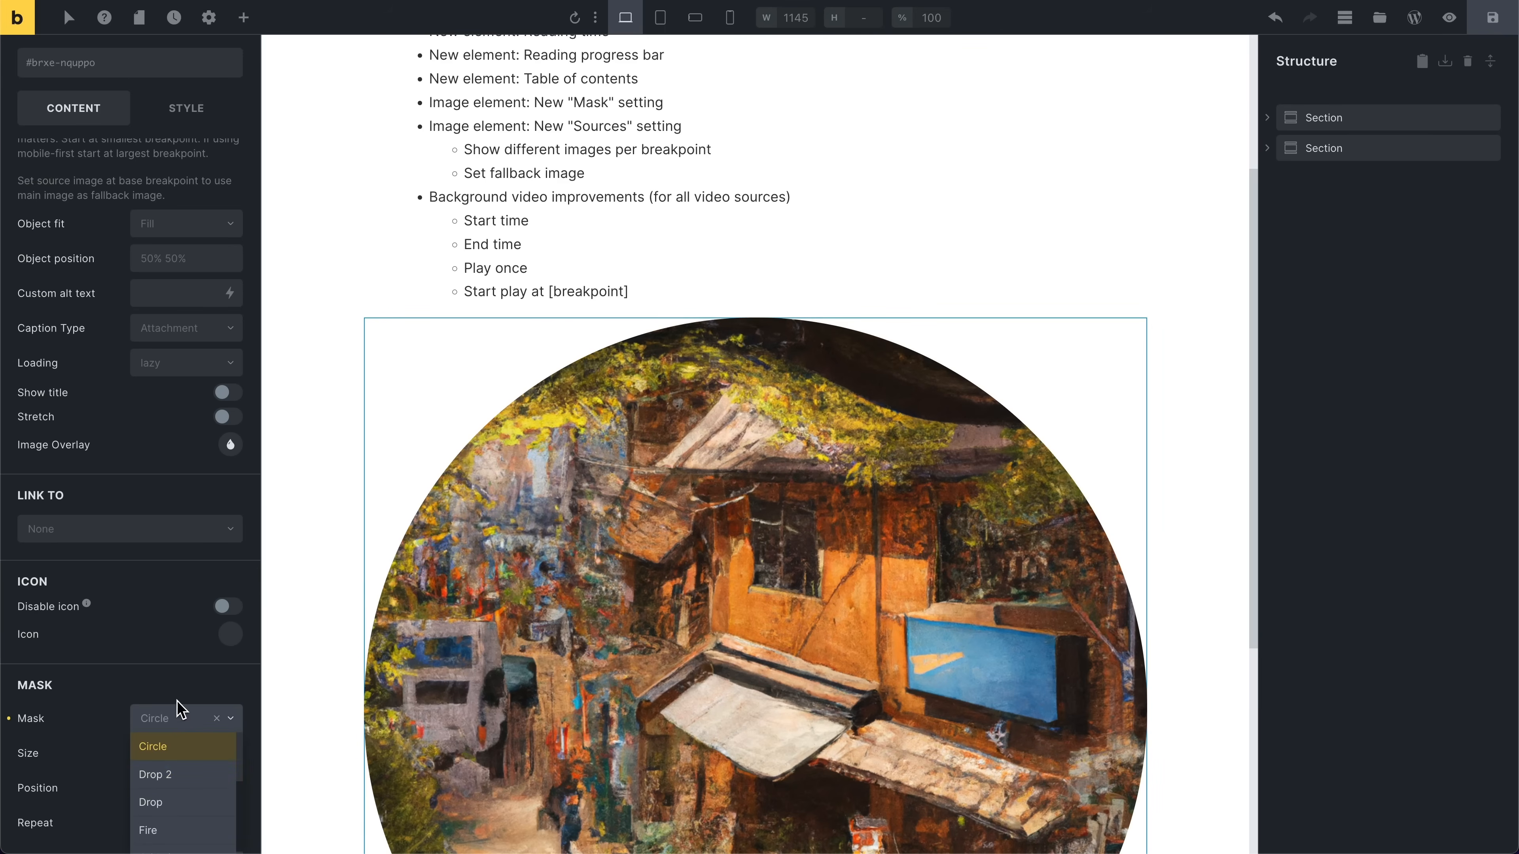
{"action": "left_click", "coordinate": [162, 699]}
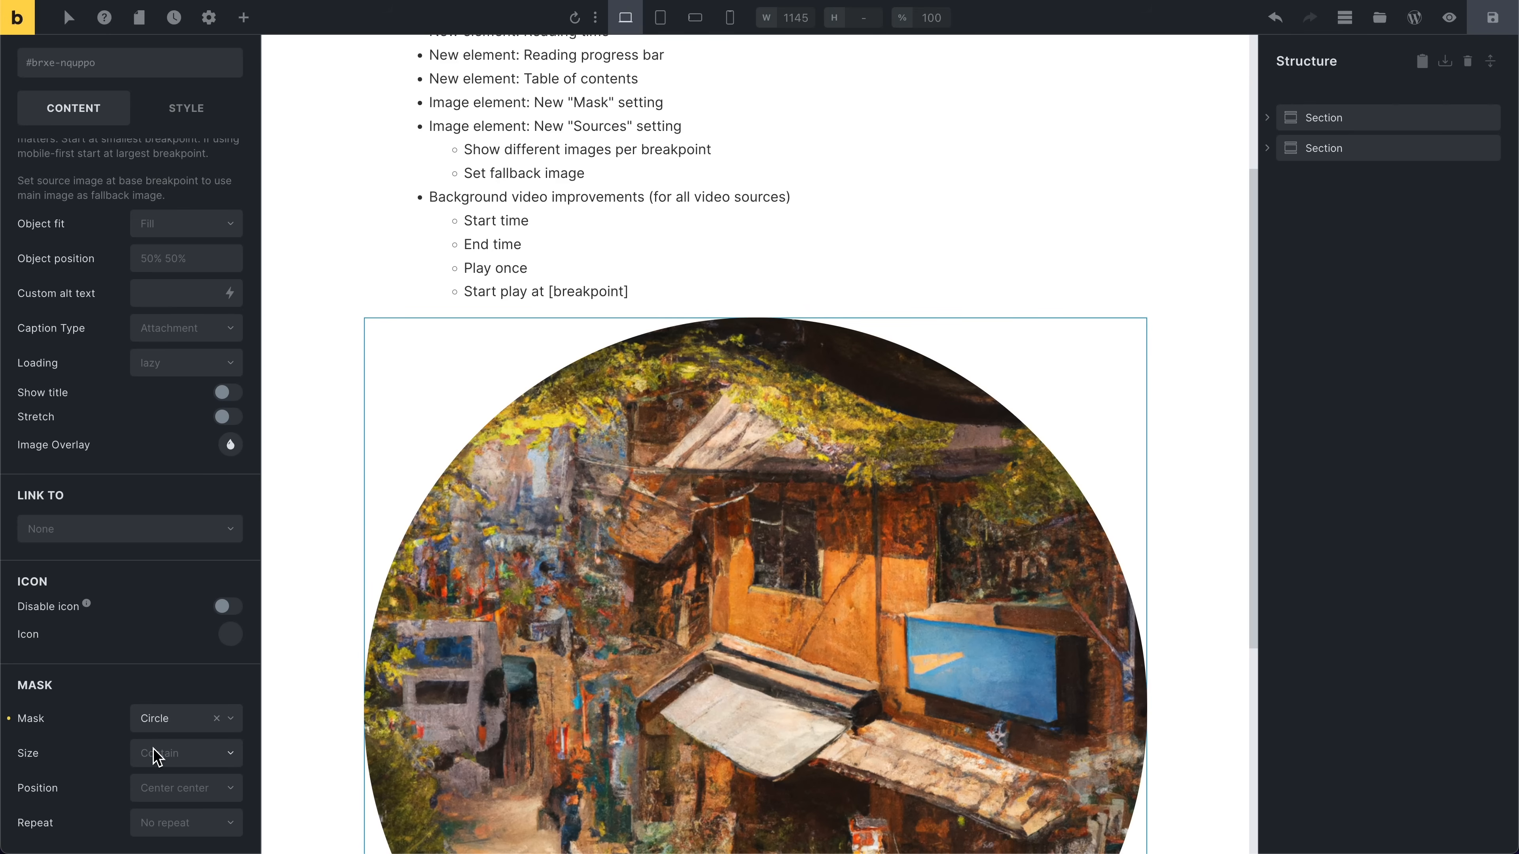
{"action": "left_click", "coordinate": [176, 764]}
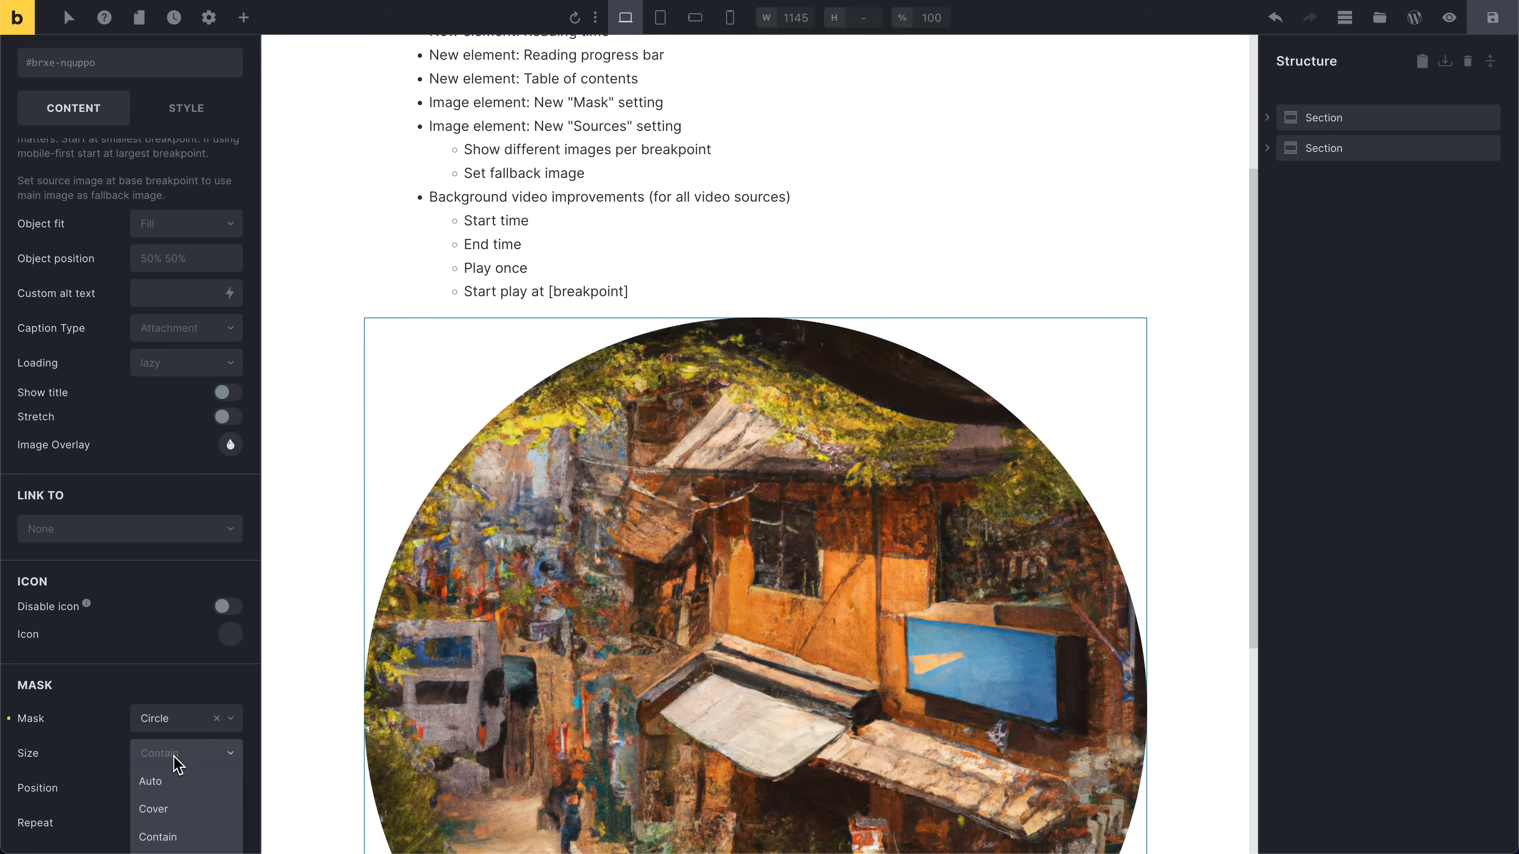
{"action": "scroll", "coordinate": [133, 736], "scroll_direction": "down", "scroll_amount": 1}
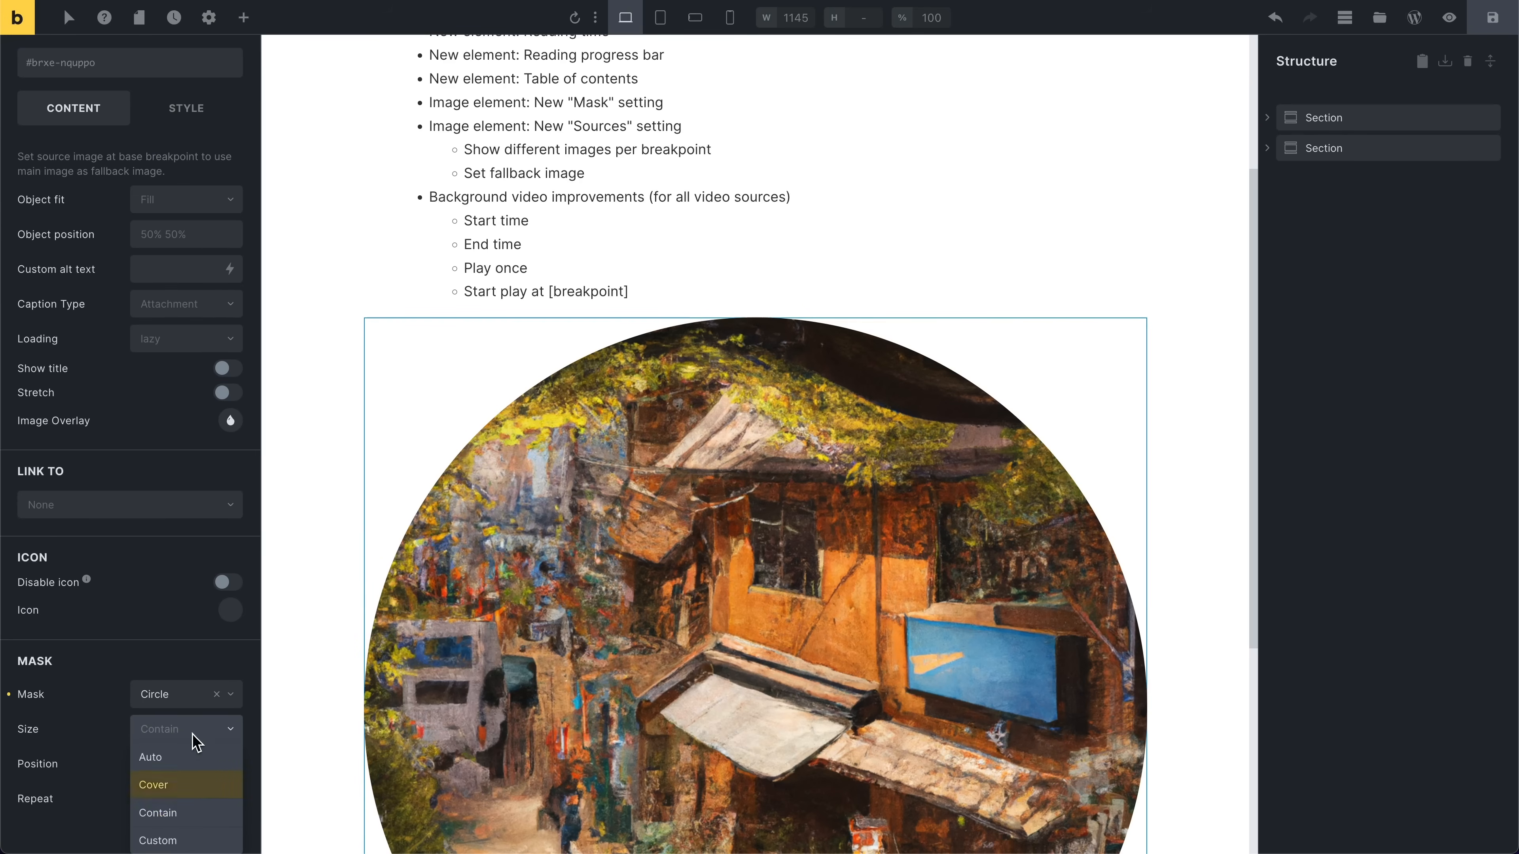
{"action": "left_click", "coordinate": [166, 844]}
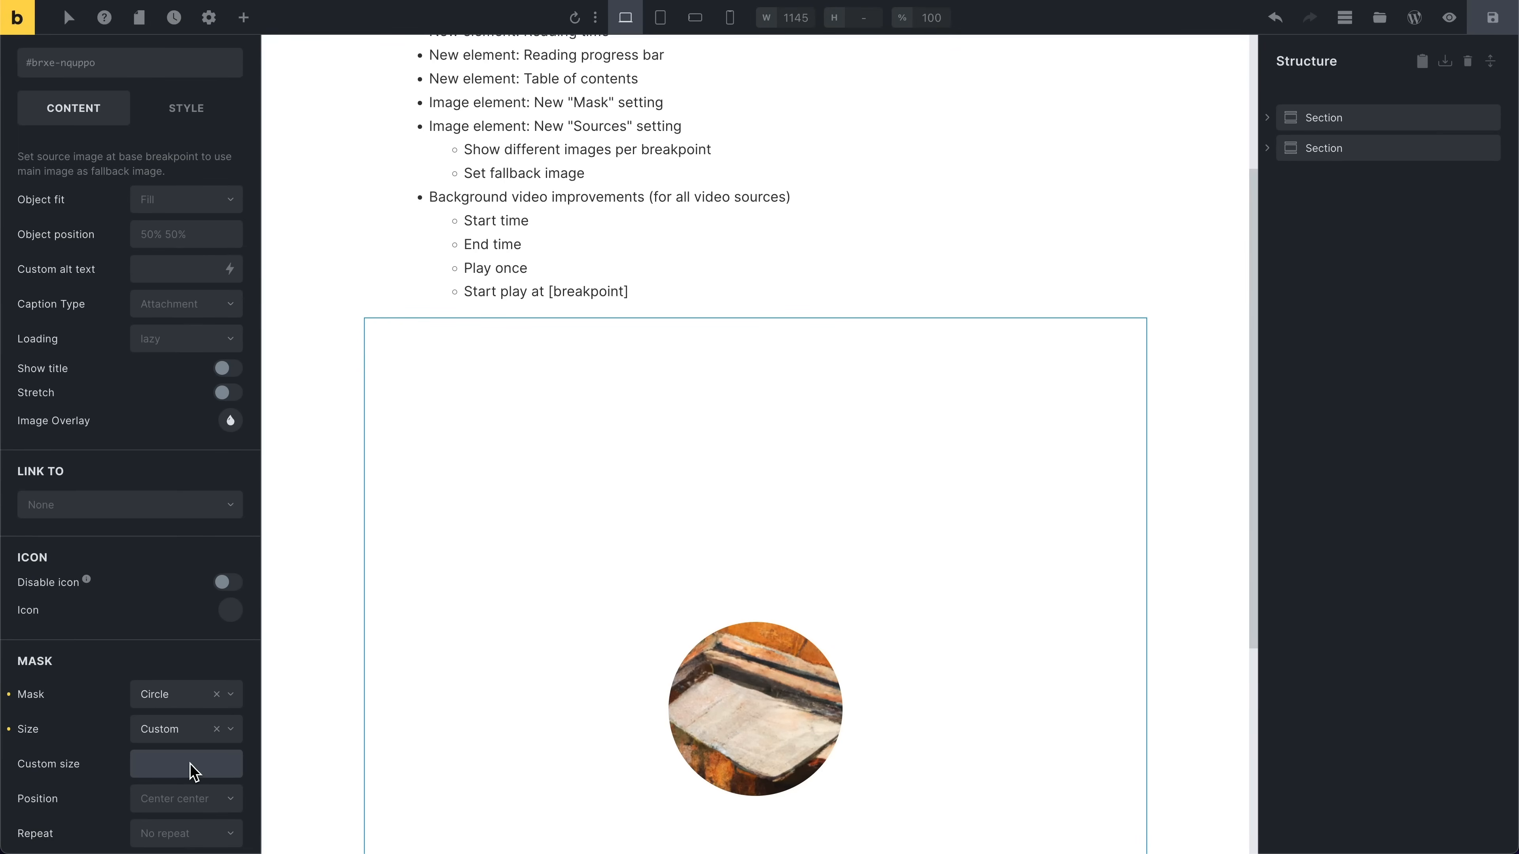
{"action": "left_click", "coordinate": [191, 765]}
{"action": "type", "text": "300px"}
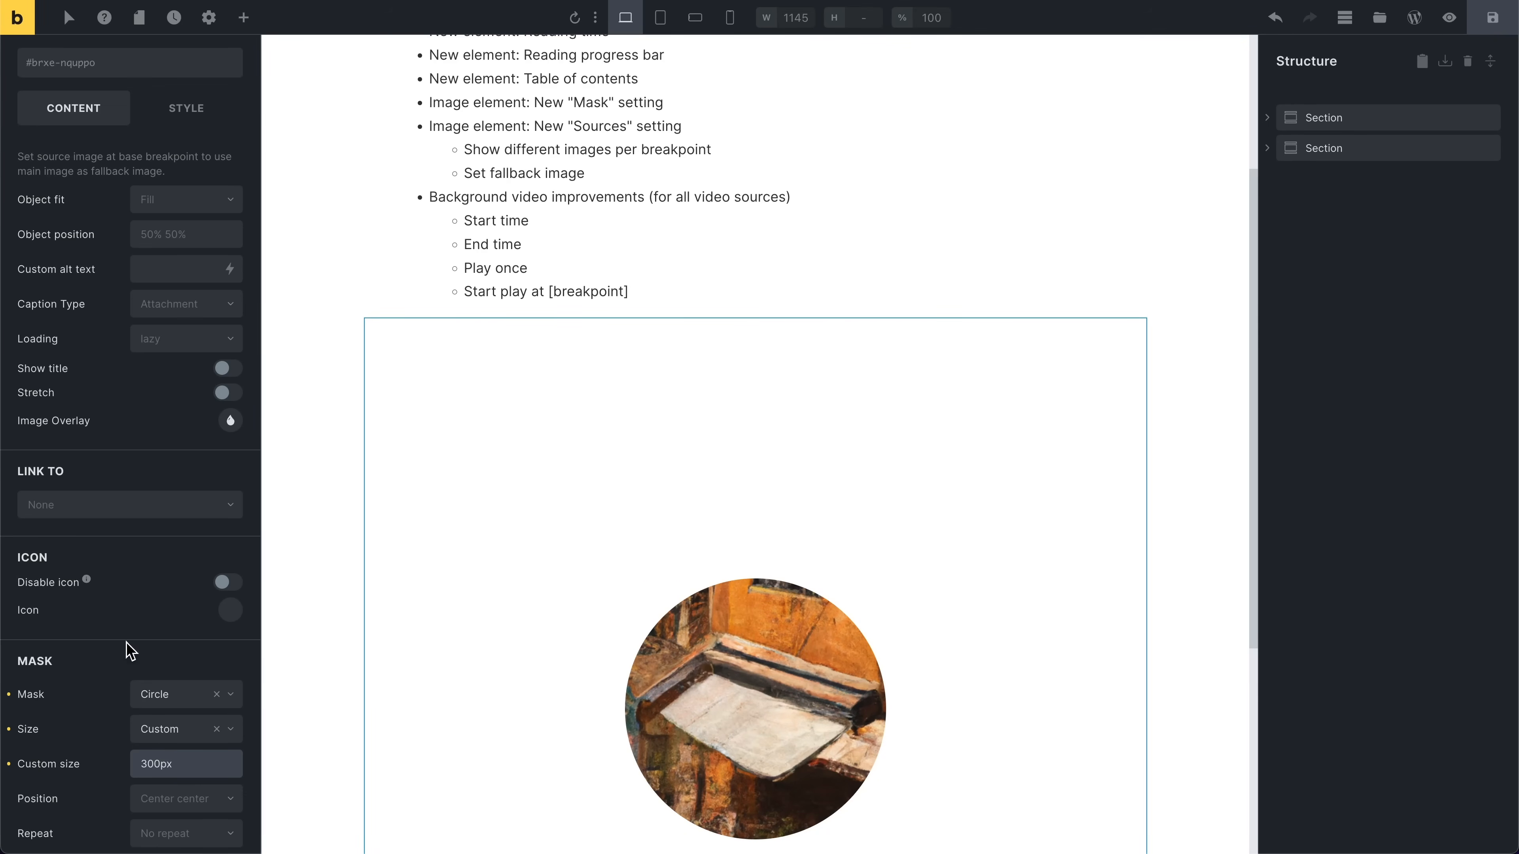
Step: Set the mask's repeat option to Repeat
{"action": "scroll", "coordinate": [119, 622], "scroll_direction": "down", "scroll_amount": 1}
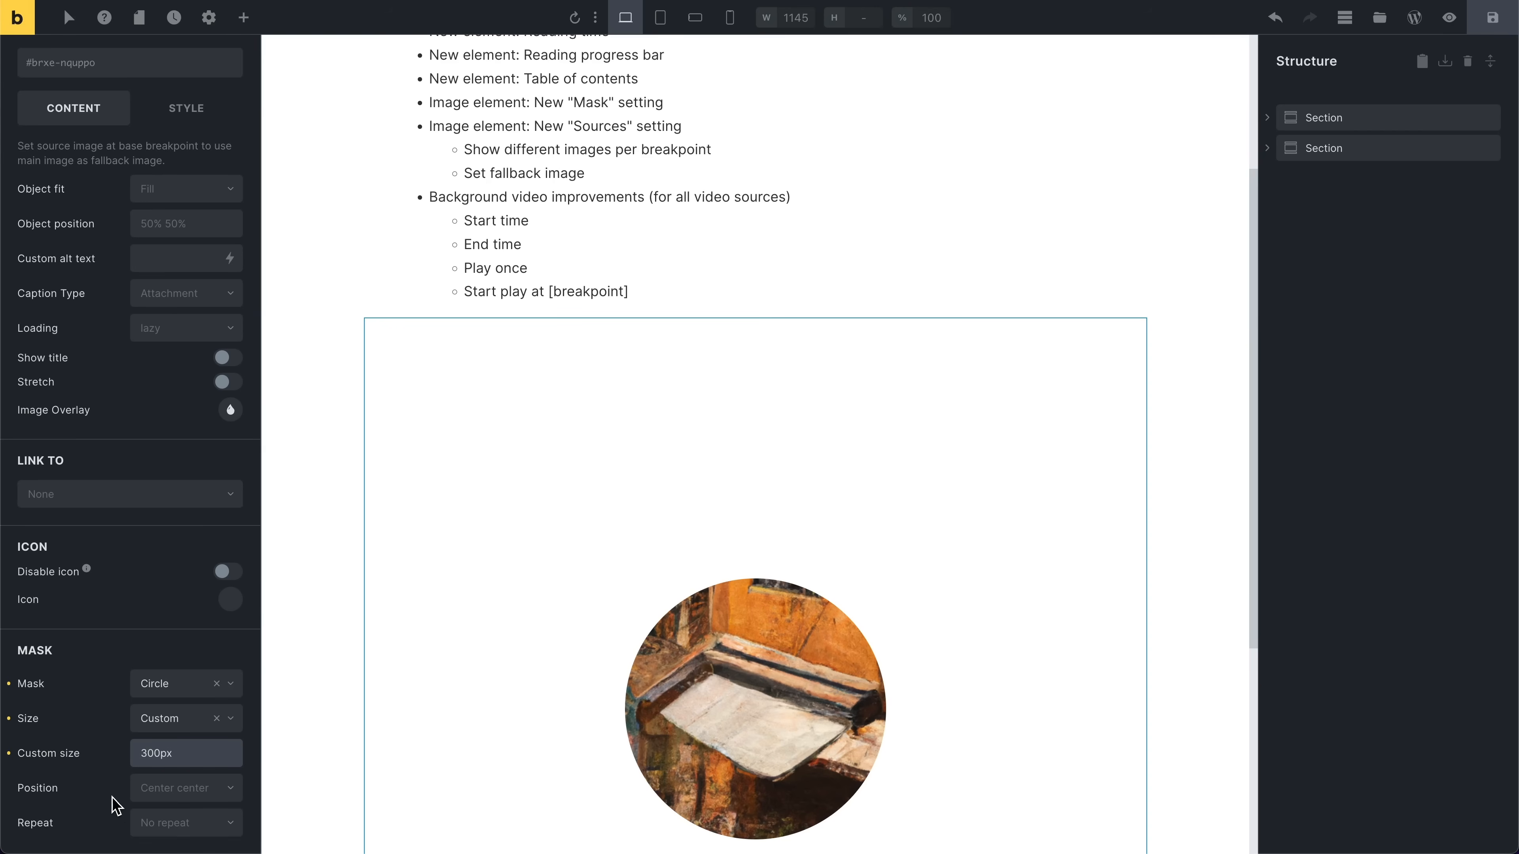
{"action": "left_click", "coordinate": [170, 822]}
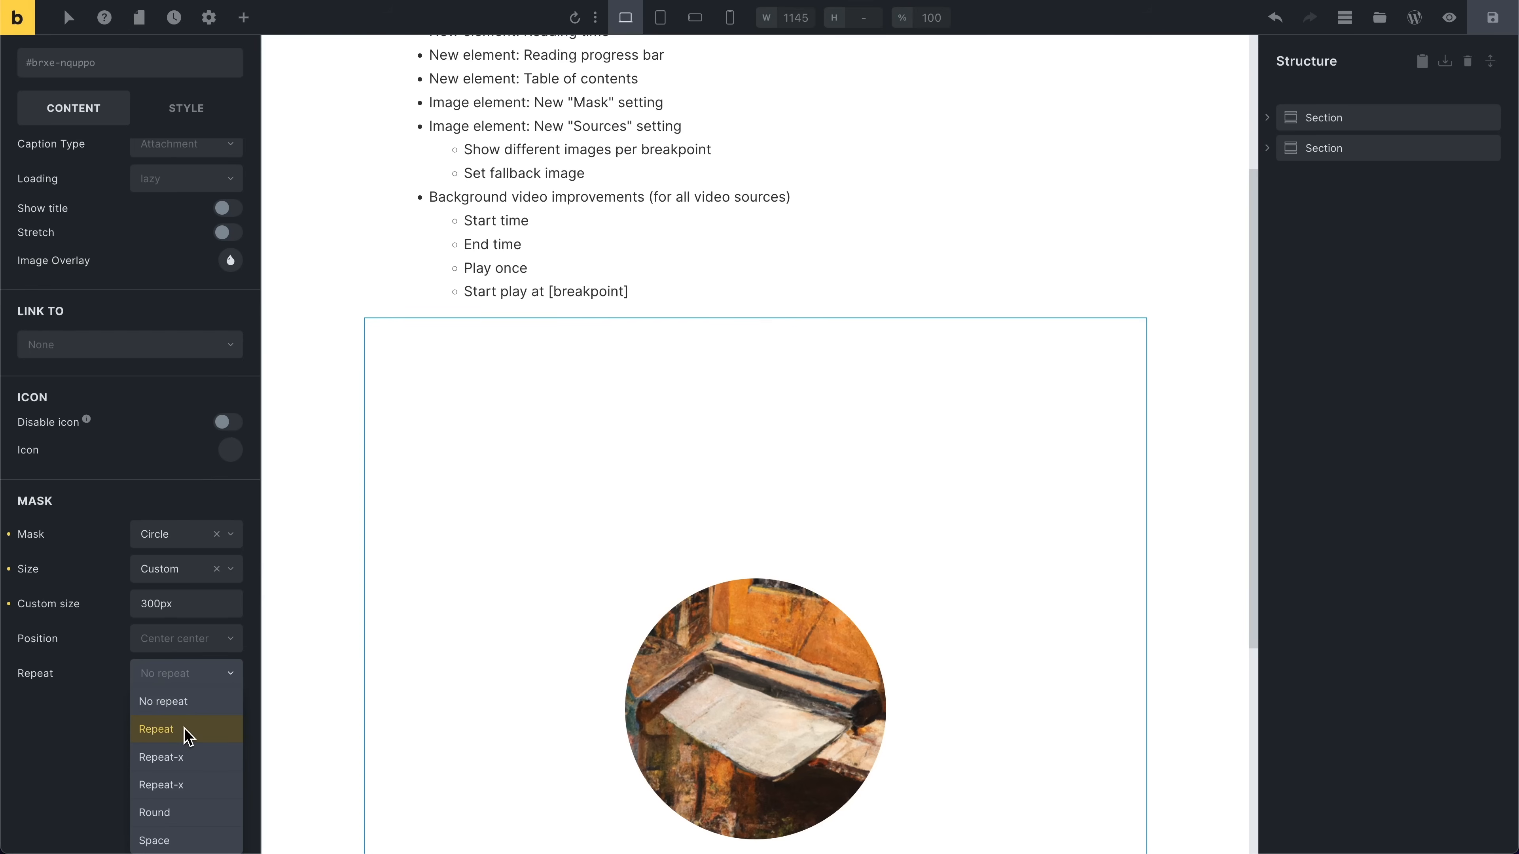
{"action": "left_click", "coordinate": [190, 730]}
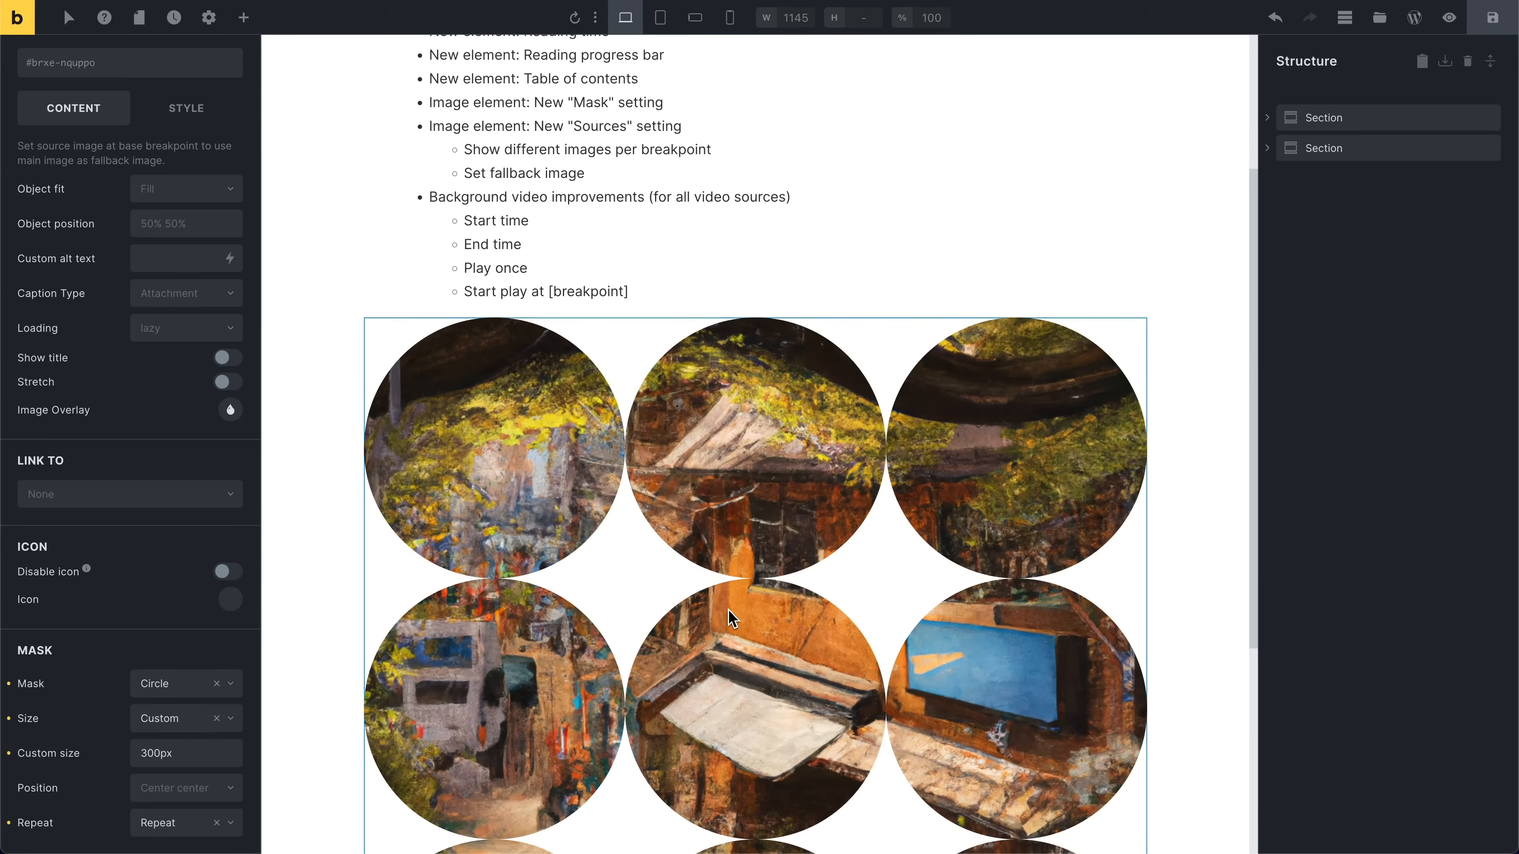
Step: Change the mask's custom size to 450px
{"action": "left_click", "coordinate": [173, 755]}
{"action": "key", "text": "super+shift+Left"}
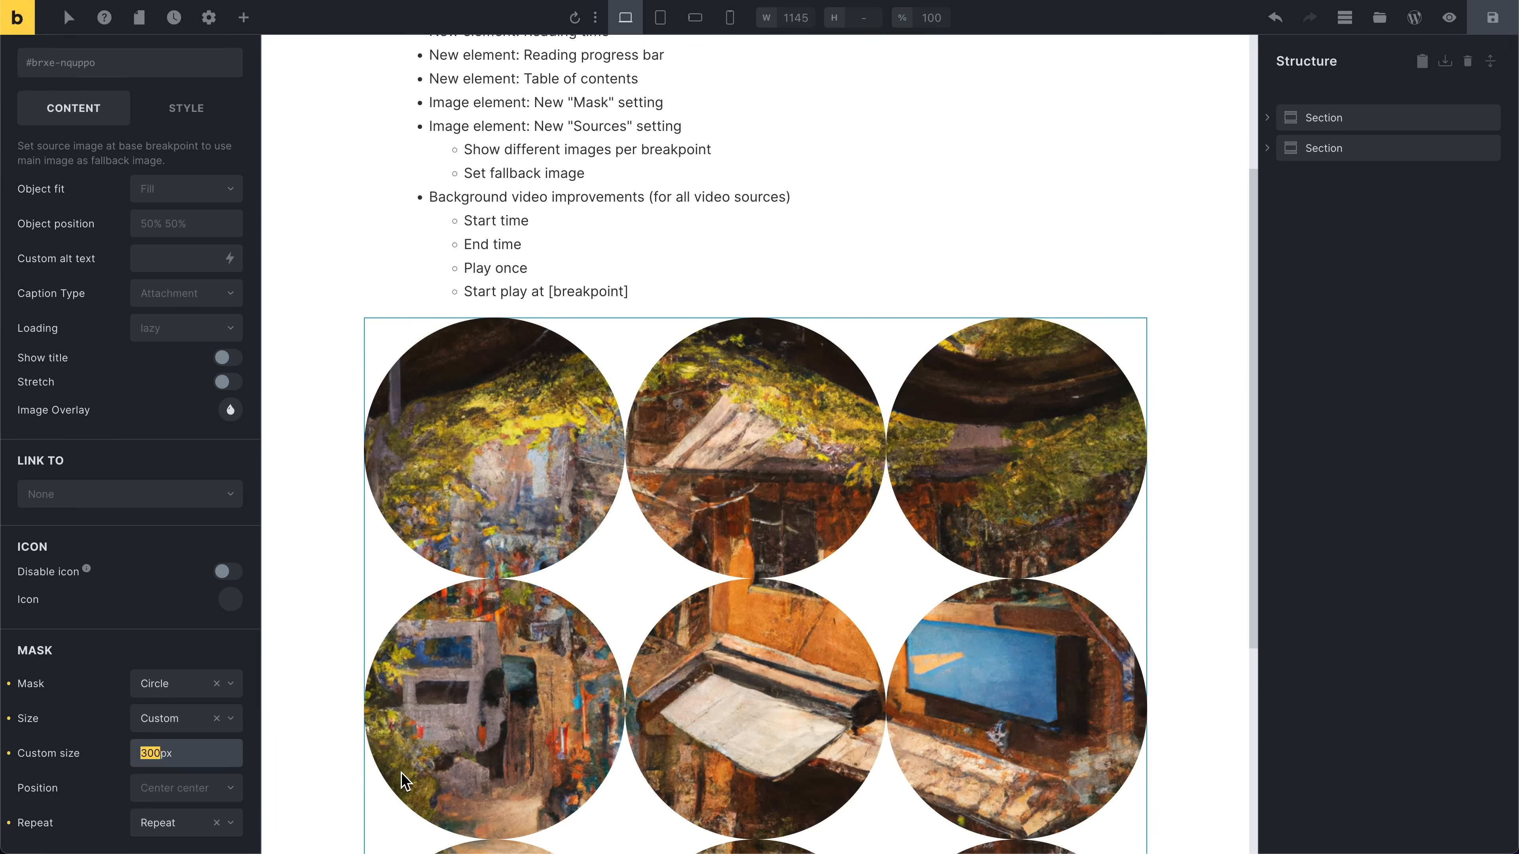
{"action": "type", "text": "450"}
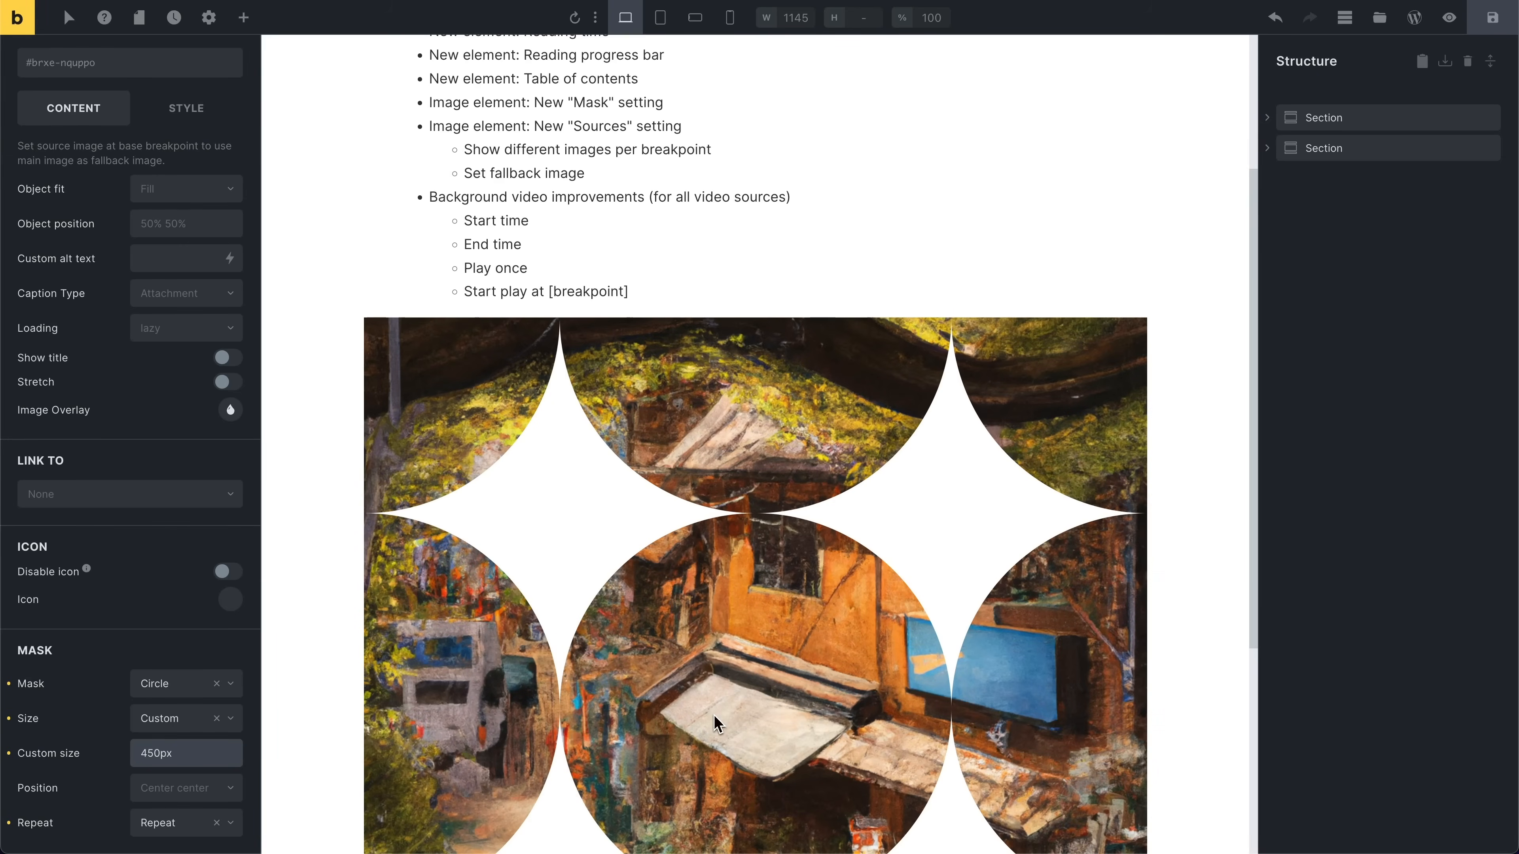
Step: Set the mask position to Top left
{"action": "scroll", "coordinate": [622, 635], "scroll_direction": "down", "scroll_amount": 5}
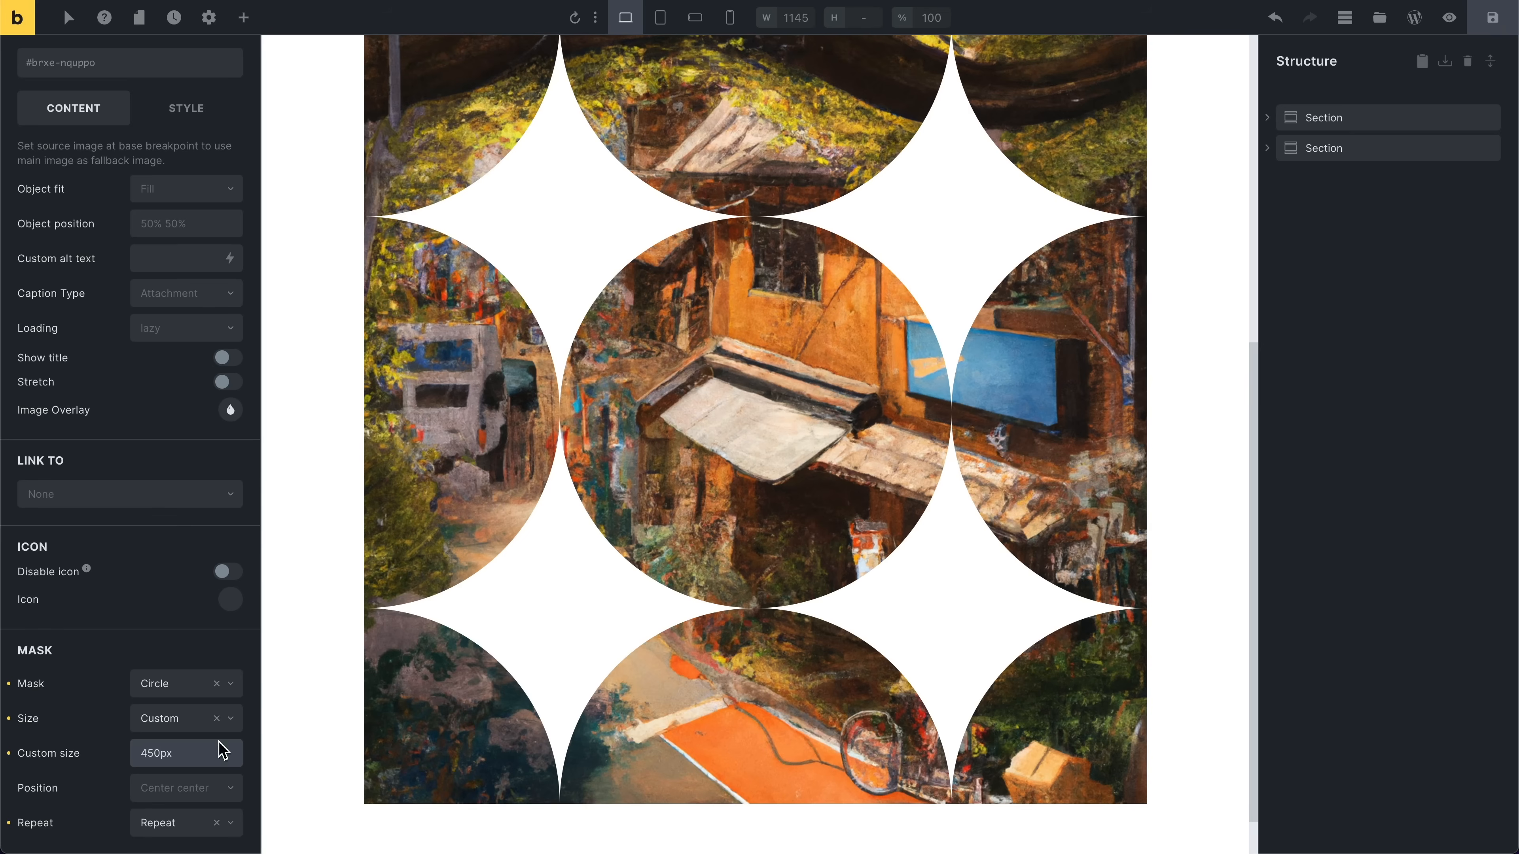
{"action": "left_click", "coordinate": [183, 785]}
{"action": "scroll", "coordinate": [183, 813], "scroll_direction": "down", "scroll_amount": 3}
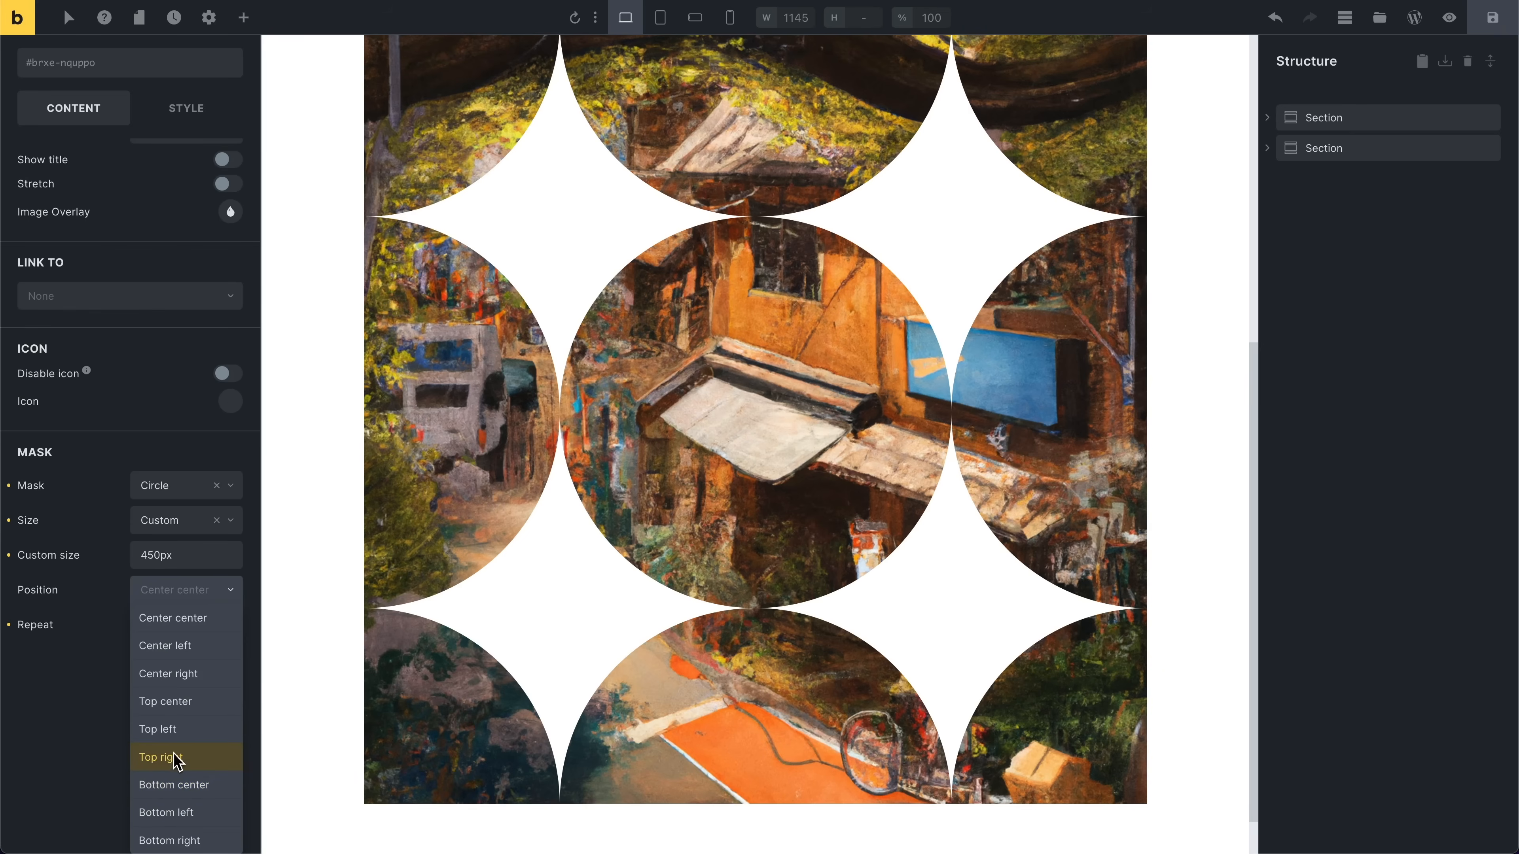
{"action": "left_click", "coordinate": [177, 742]}
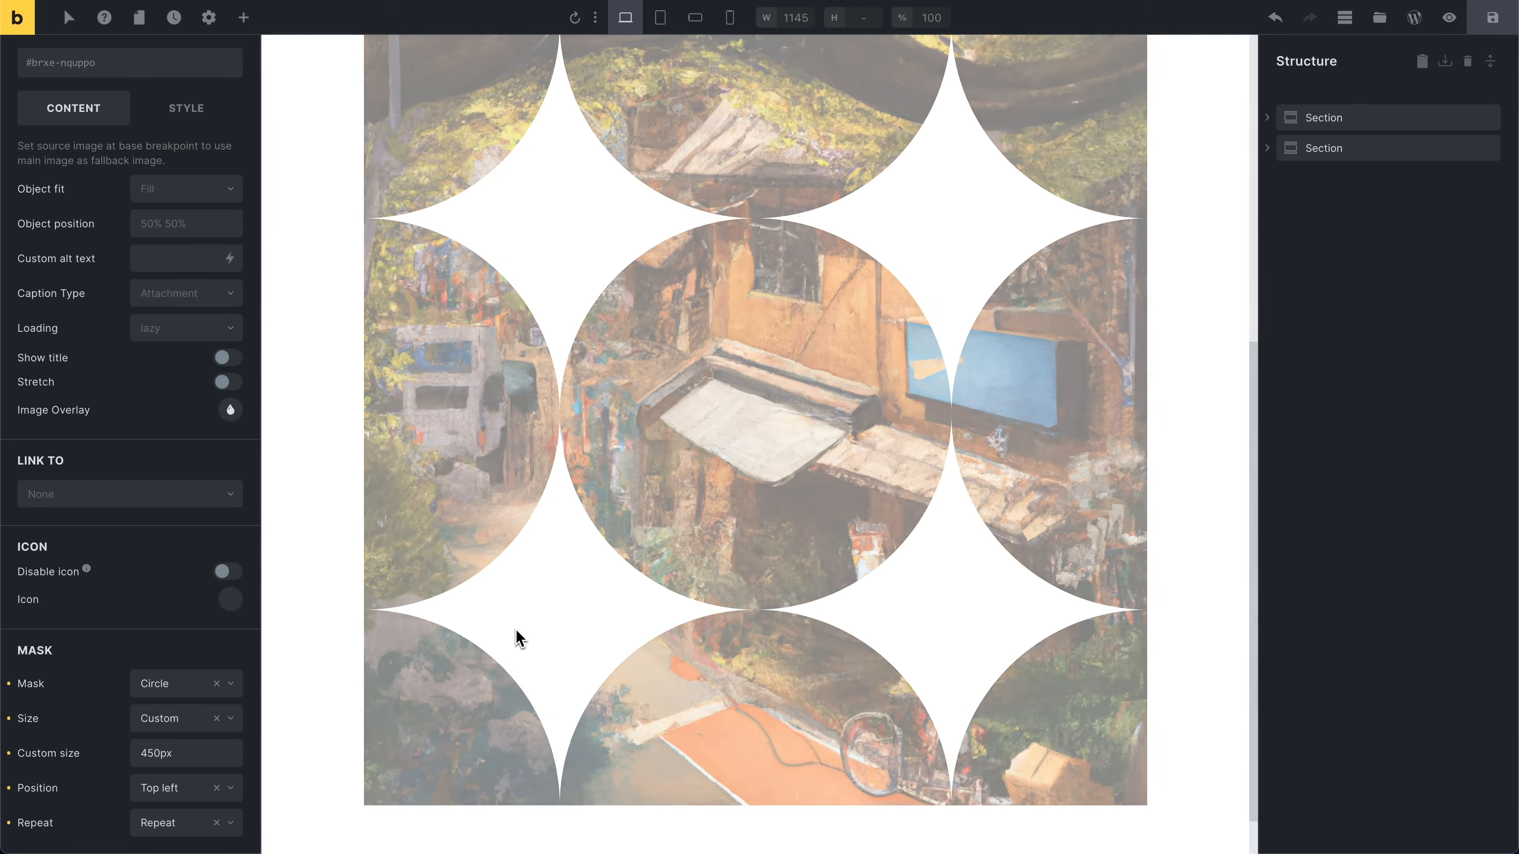
Step: Add an image source for the Mobile portrait breakpoint
{"action": "scroll", "coordinate": [517, 635], "scroll_direction": "up", "scroll_amount": 2}
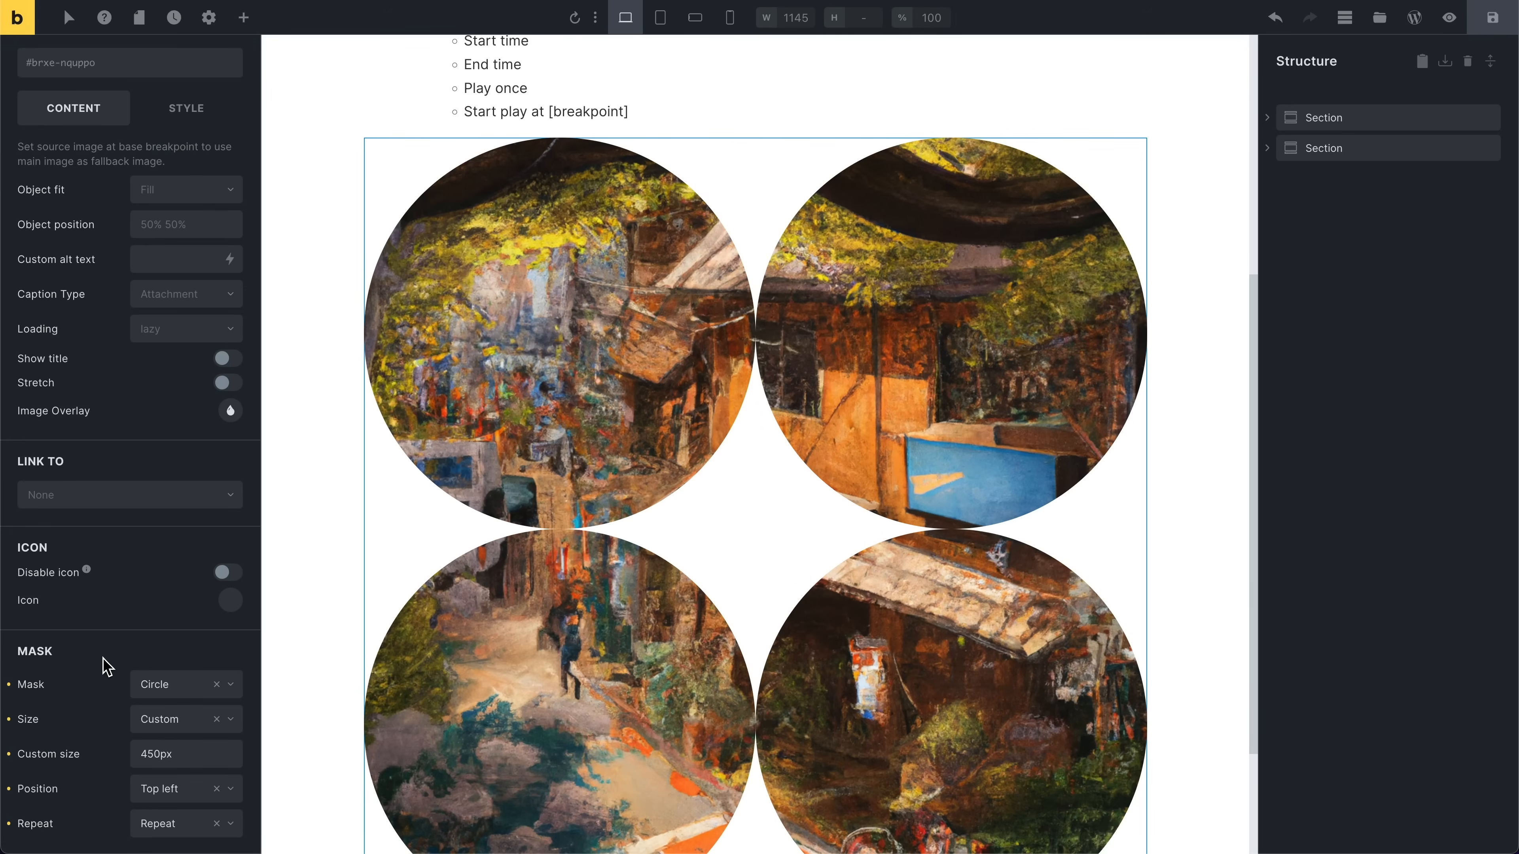
{"action": "scroll", "coordinate": [106, 665], "scroll_direction": "up", "scroll_amount": 5}
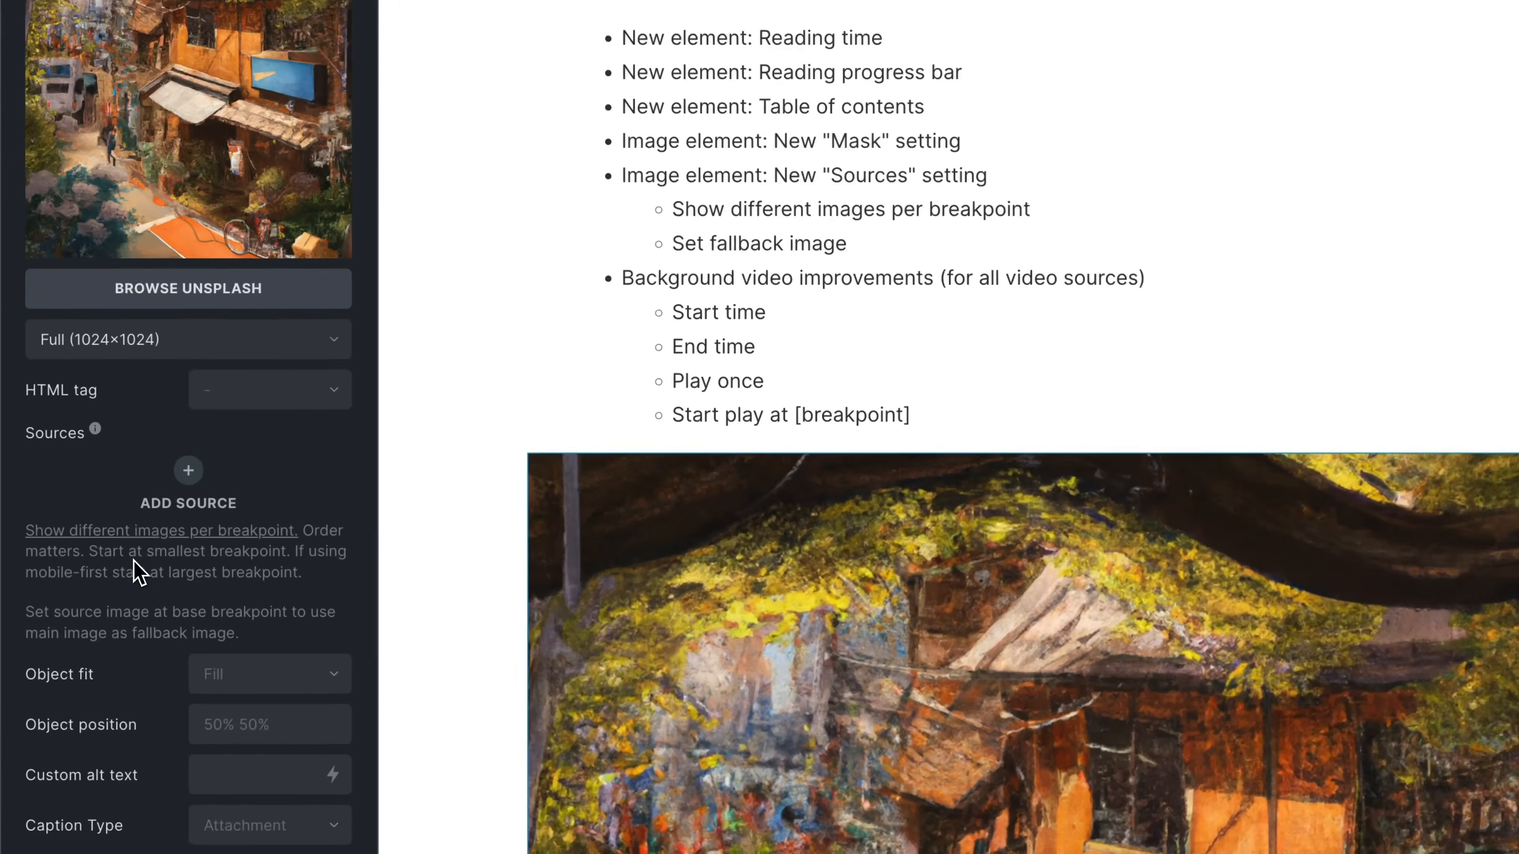
{"action": "left_click_drag", "start_coordinate": [95, 612], "coordinate": [107, 615]}
{"action": "left_click", "coordinate": [224, 491]}
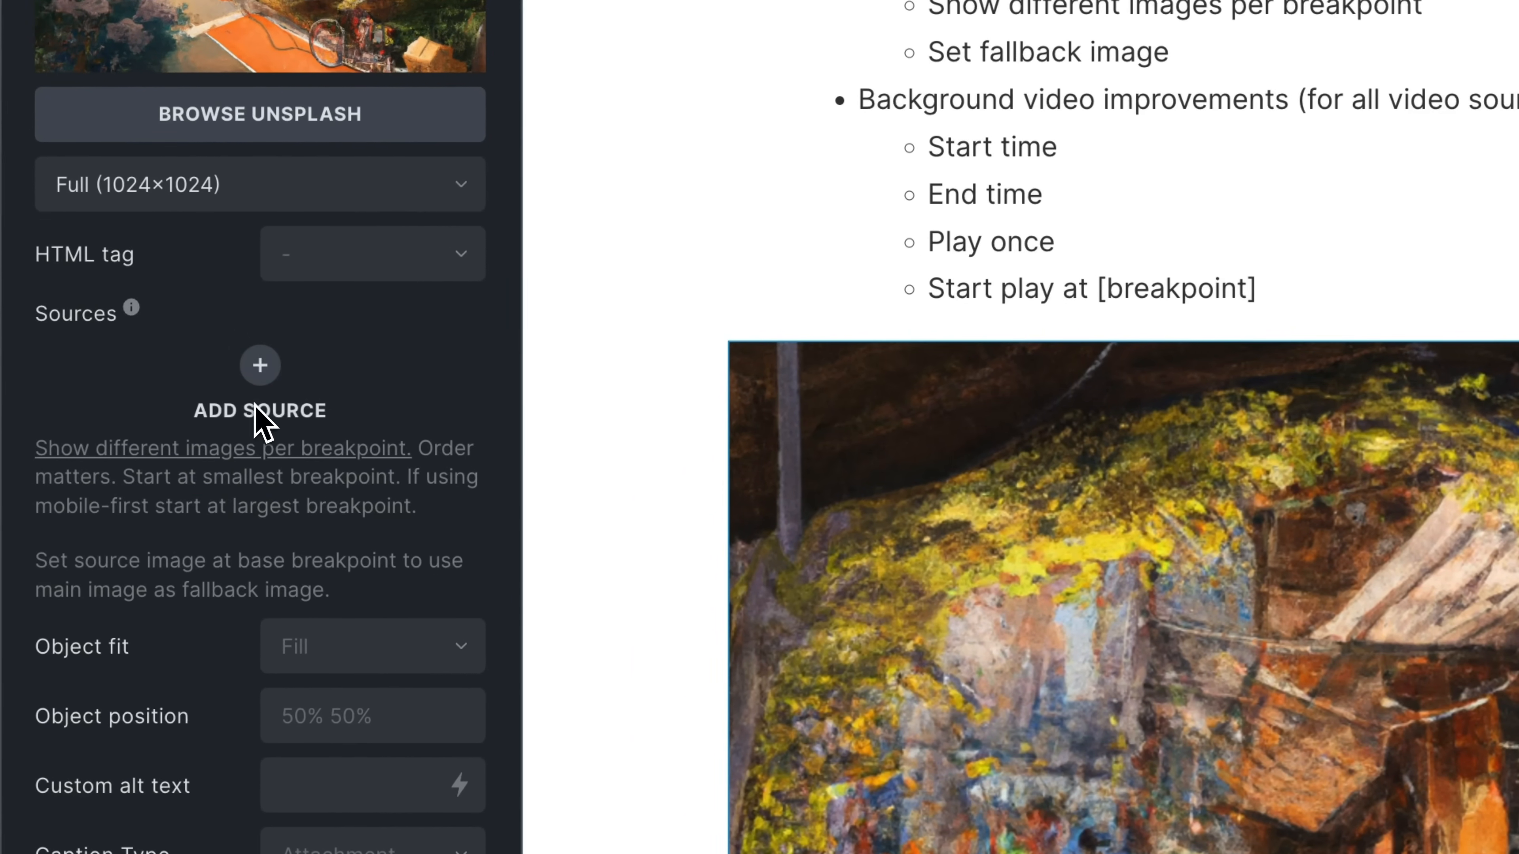
{"action": "left_click", "coordinate": [260, 367]}
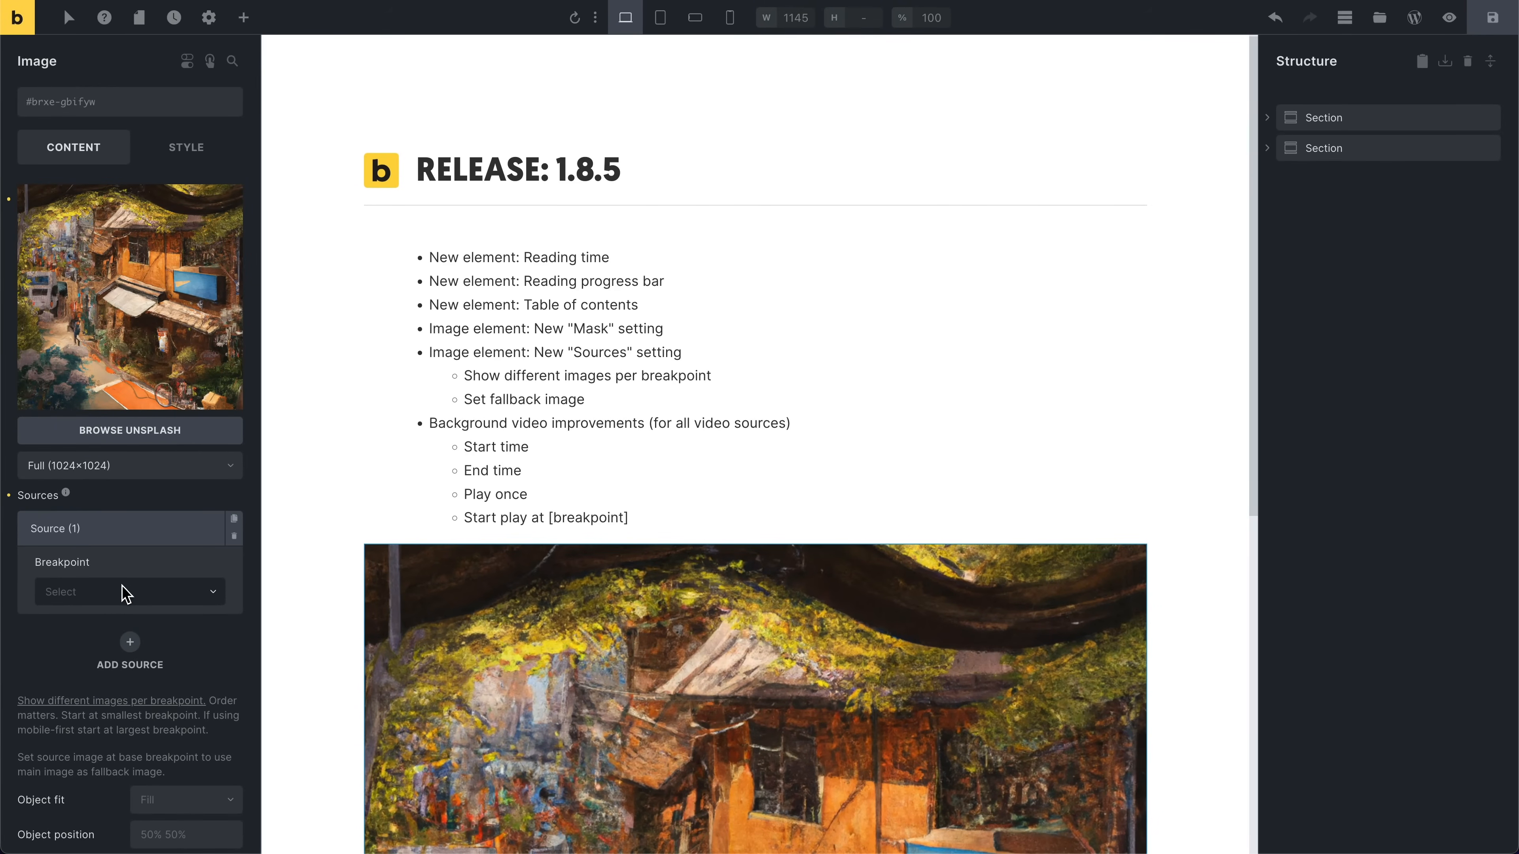
{"action": "left_click", "coordinate": [125, 591]}
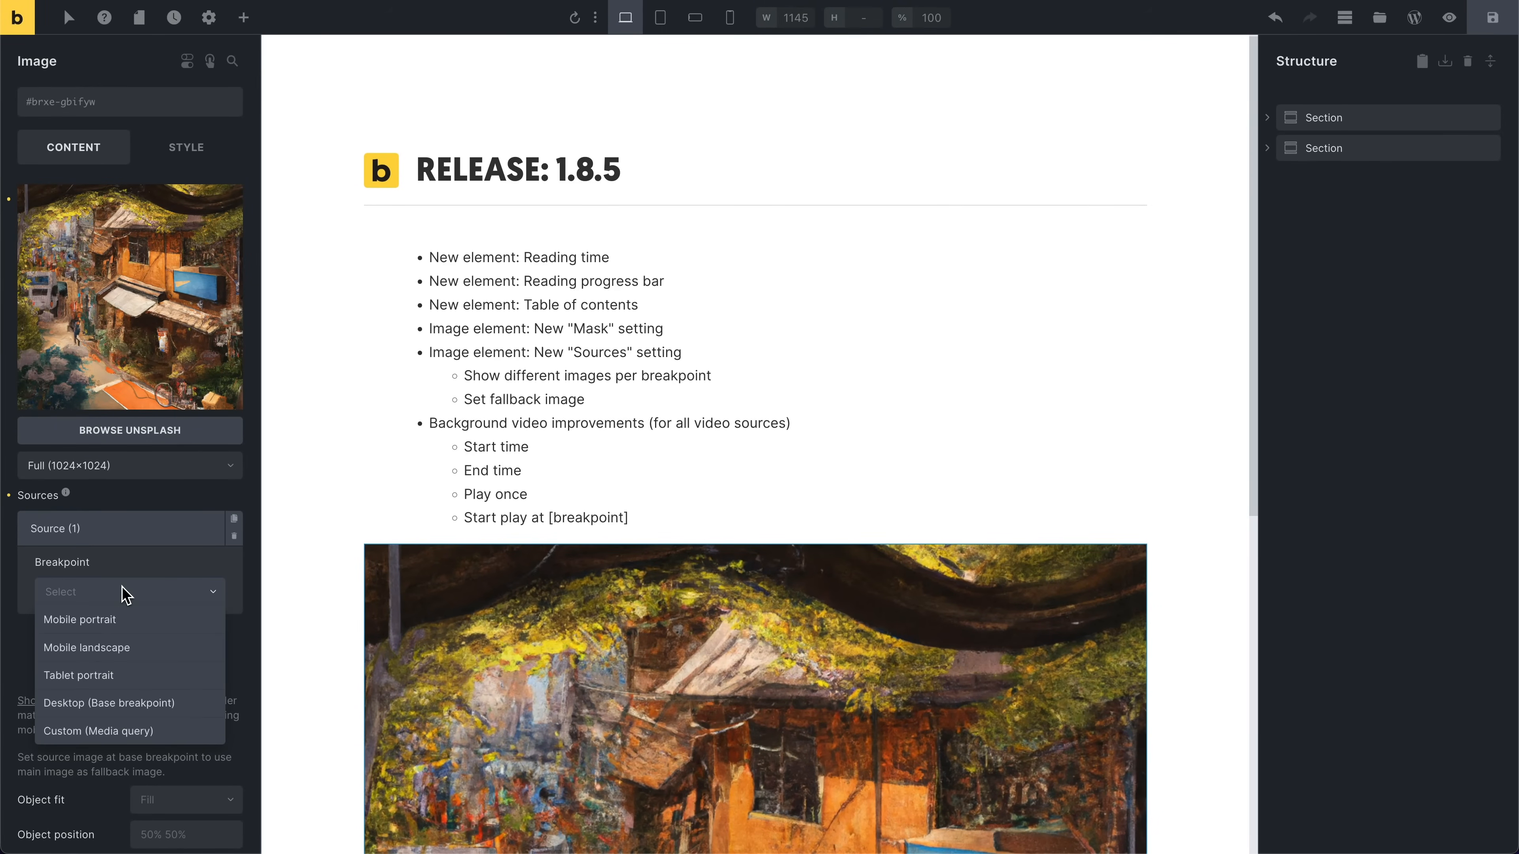
{"action": "left_click", "coordinate": [144, 626]}
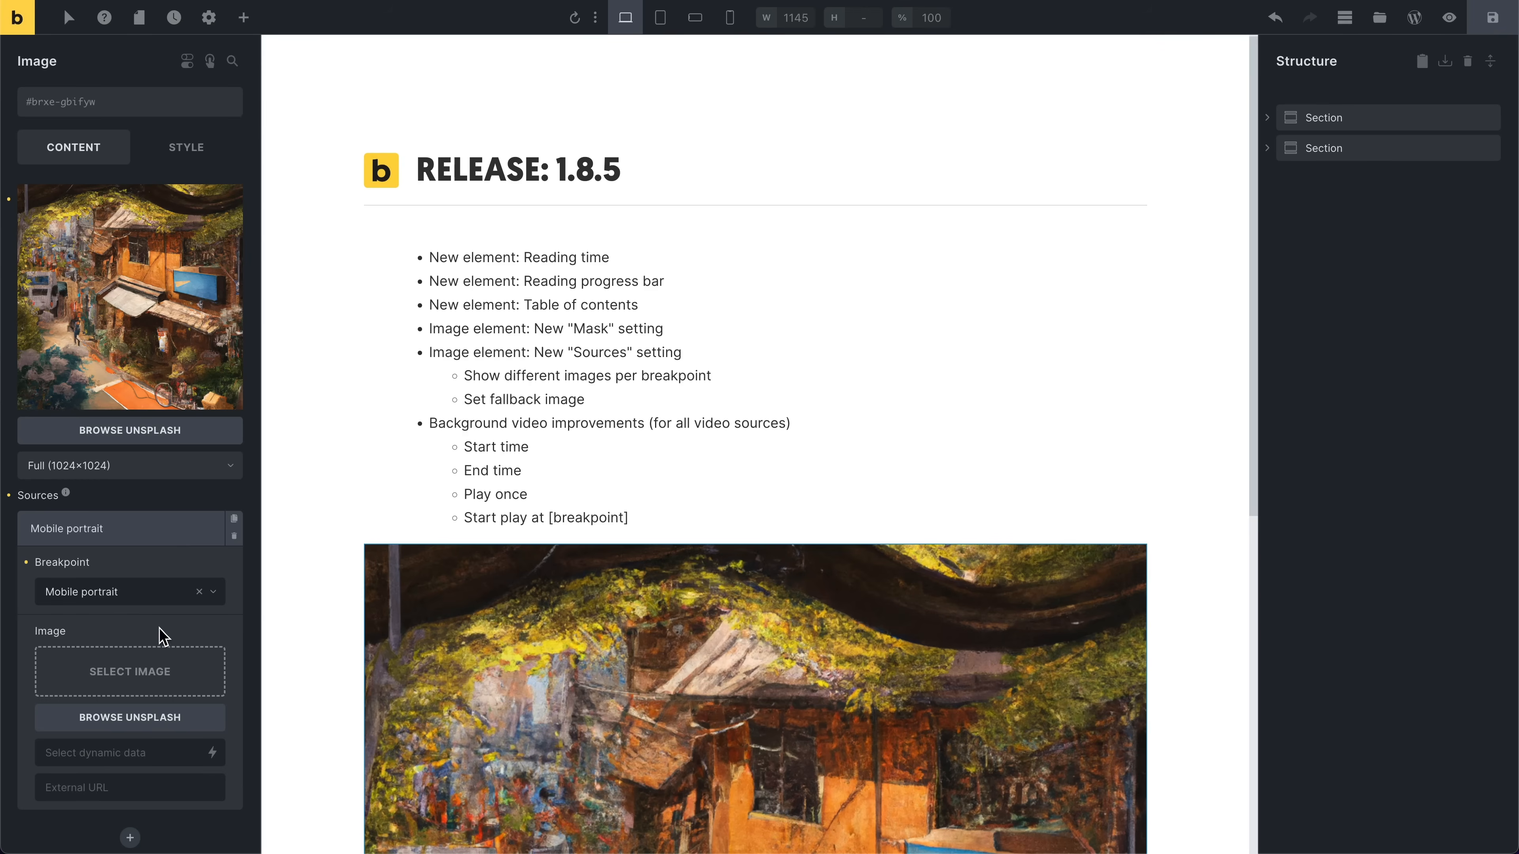
Step: Set the Mobile portrait source image to the third picture in the media library's Blog folder
{"action": "left_click", "coordinate": [155, 658]}
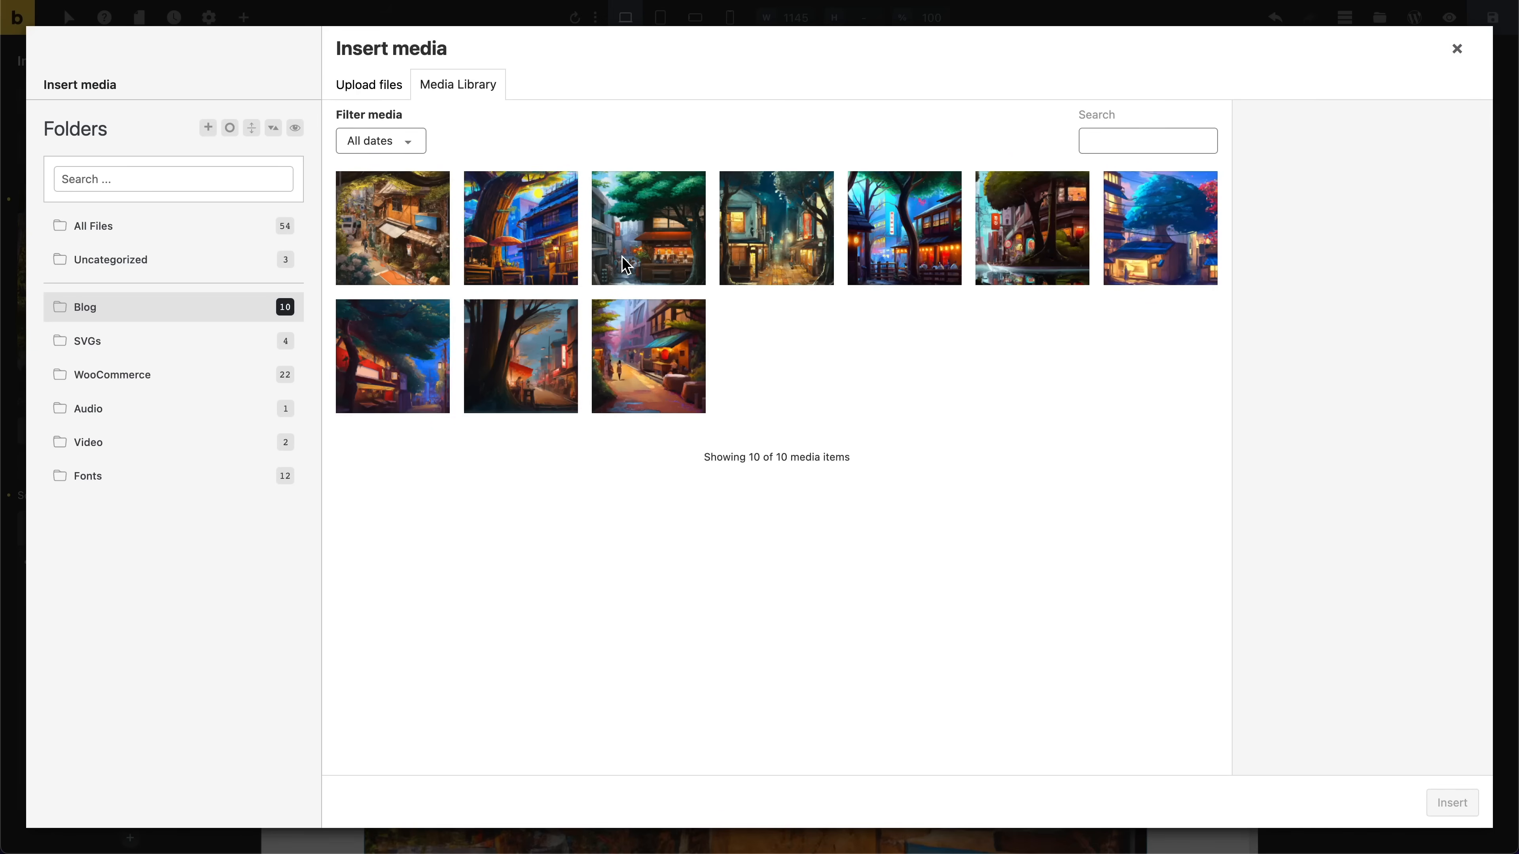
{"action": "left_click", "coordinate": [623, 260]}
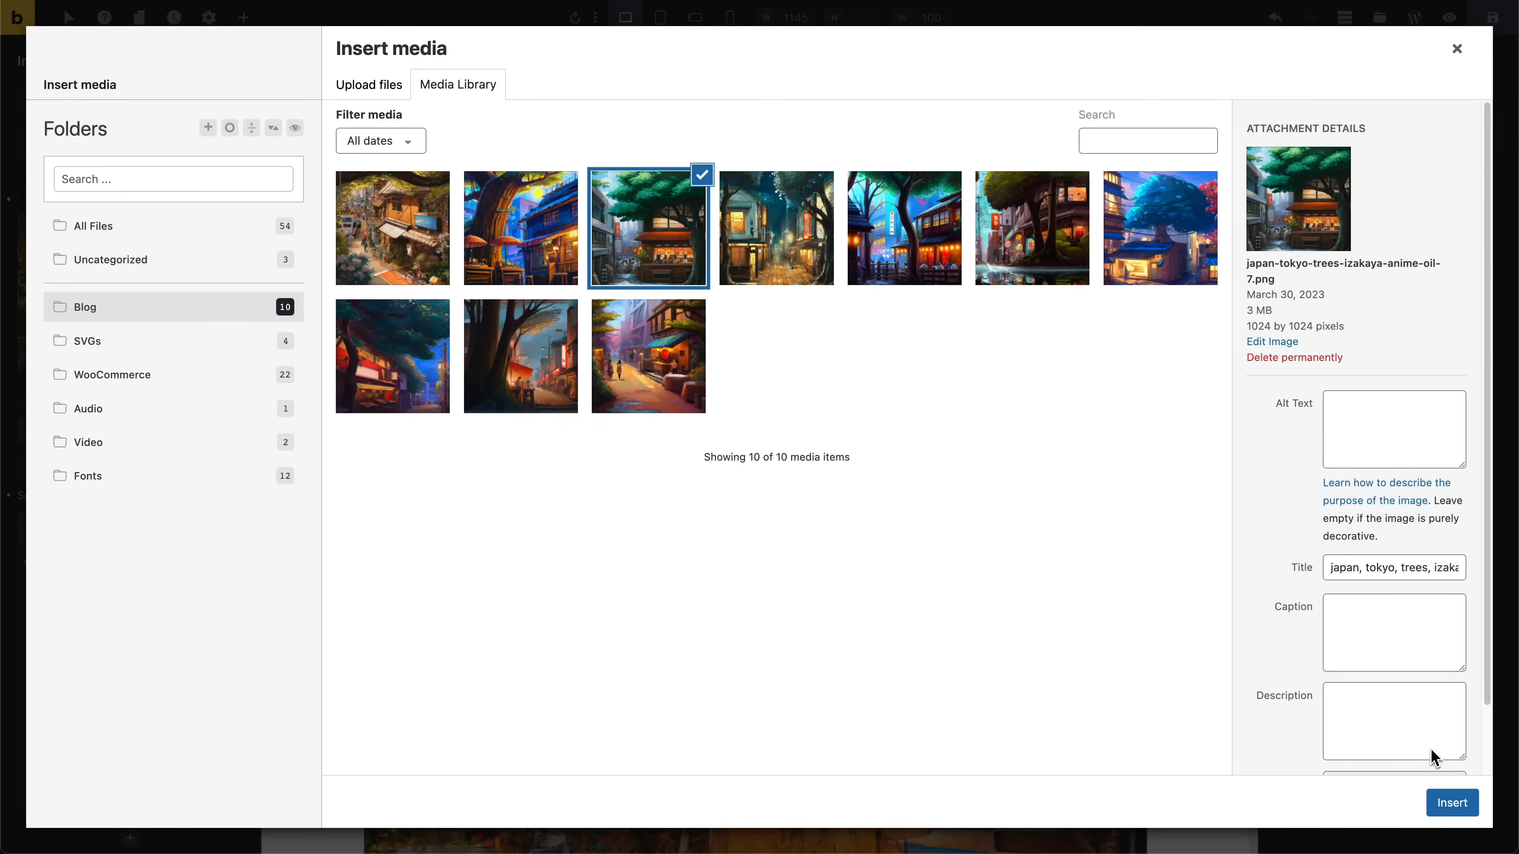
{"action": "left_click", "coordinate": [1436, 803]}
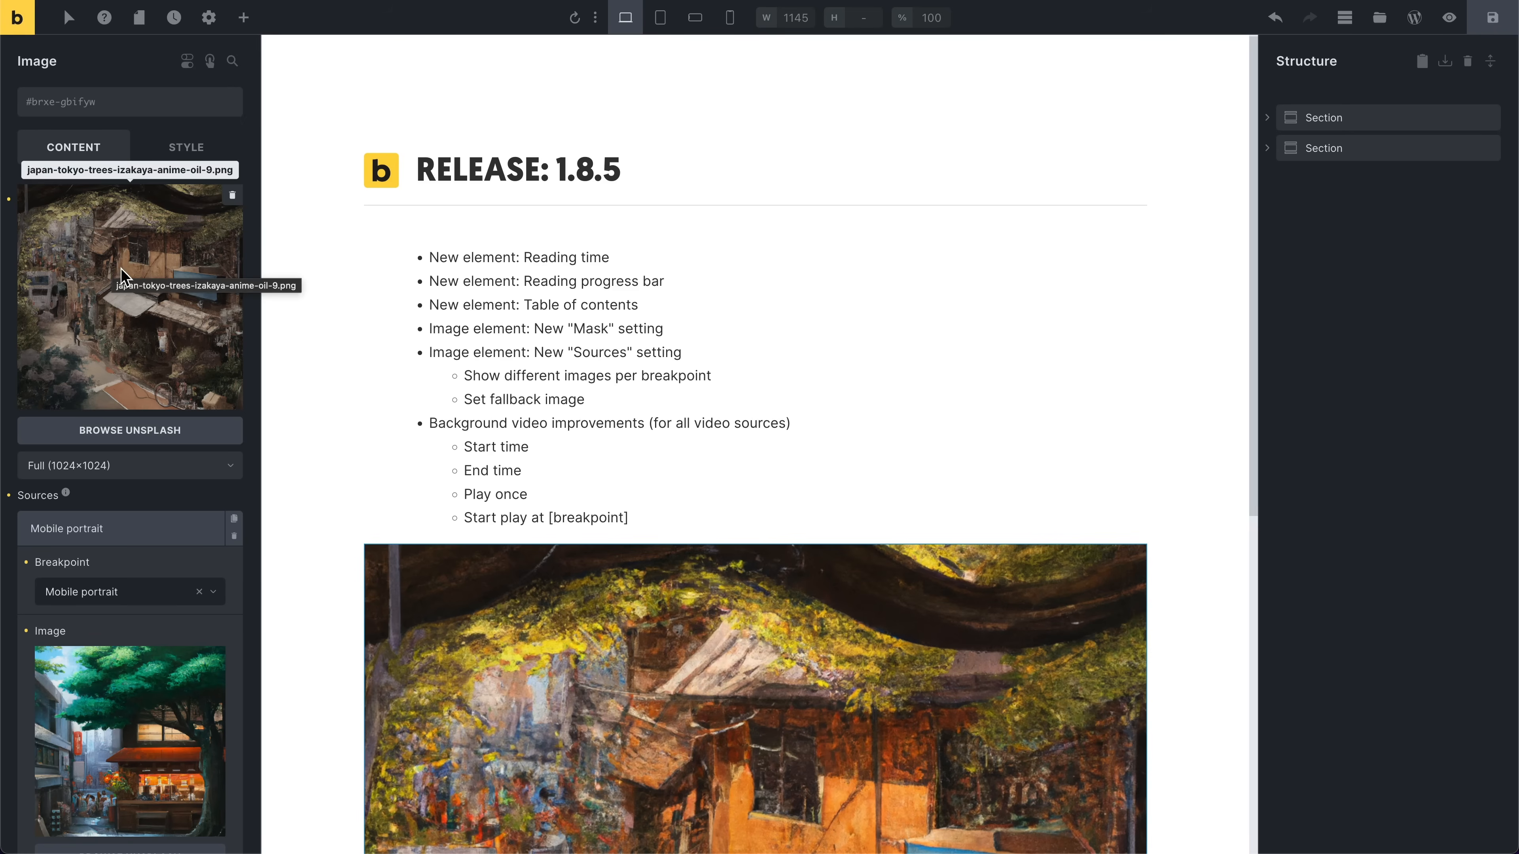
Step: Preview the image at the Tablet portrait, Mobile landscape and Mobile portrait breakpoints
{"action": "left_click", "coordinate": [661, 19]}
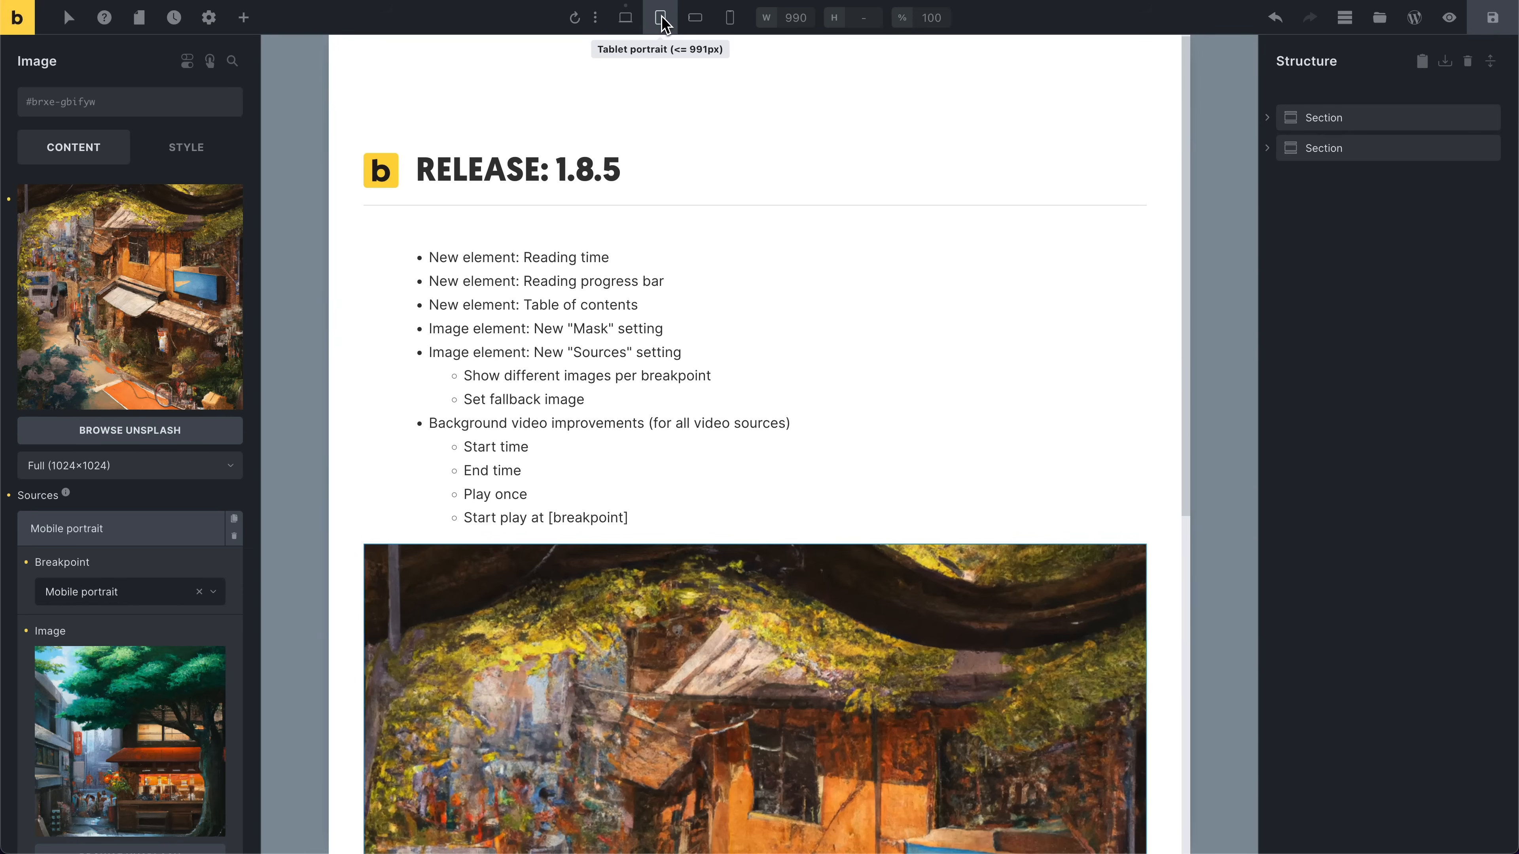
{"action": "left_click", "coordinate": [699, 21]}
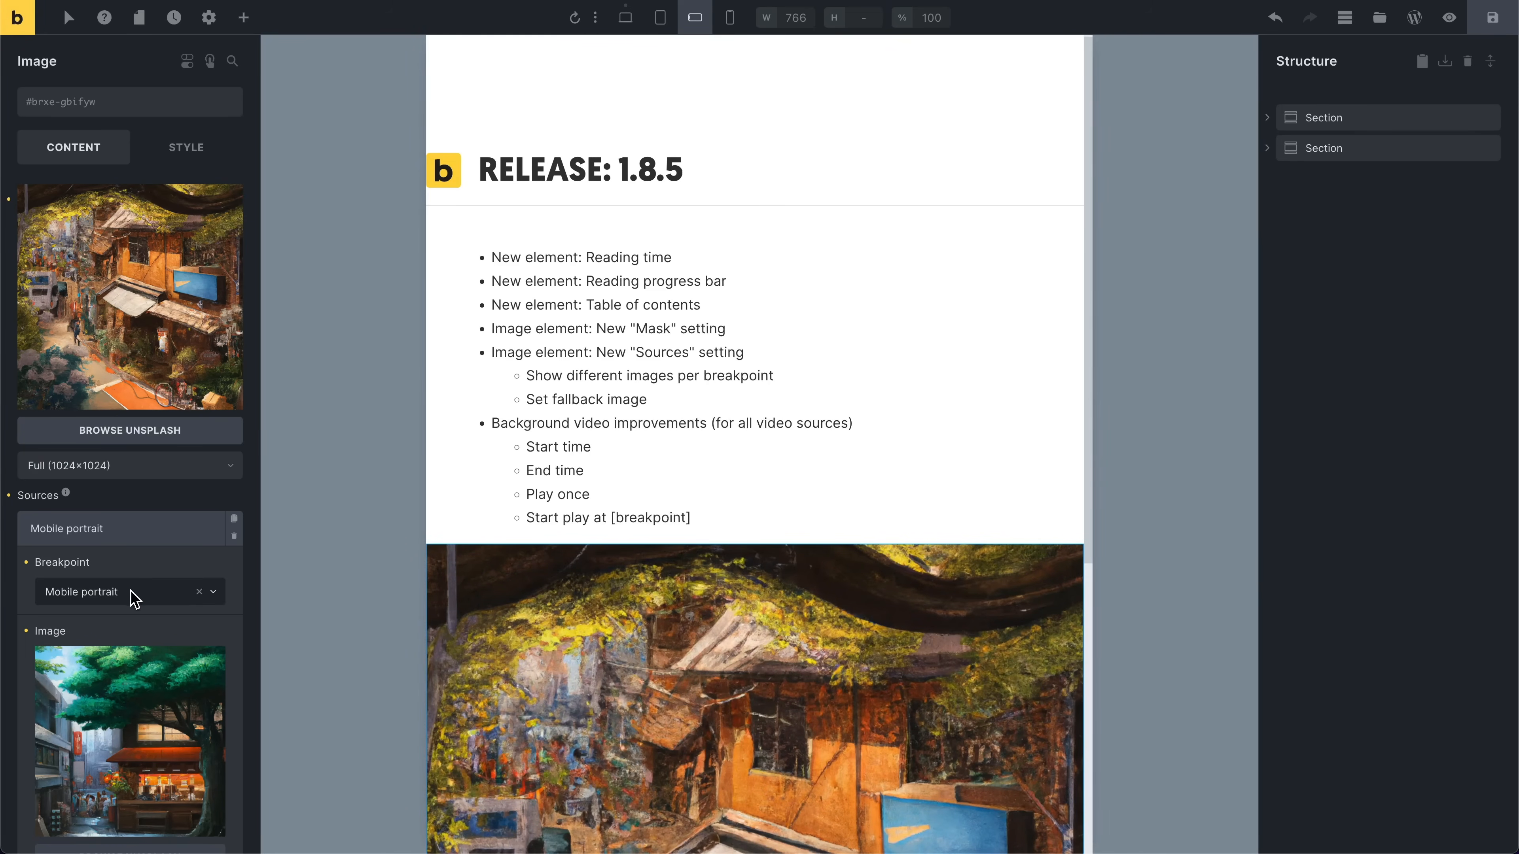
{"action": "left_click", "coordinate": [742, 20]}
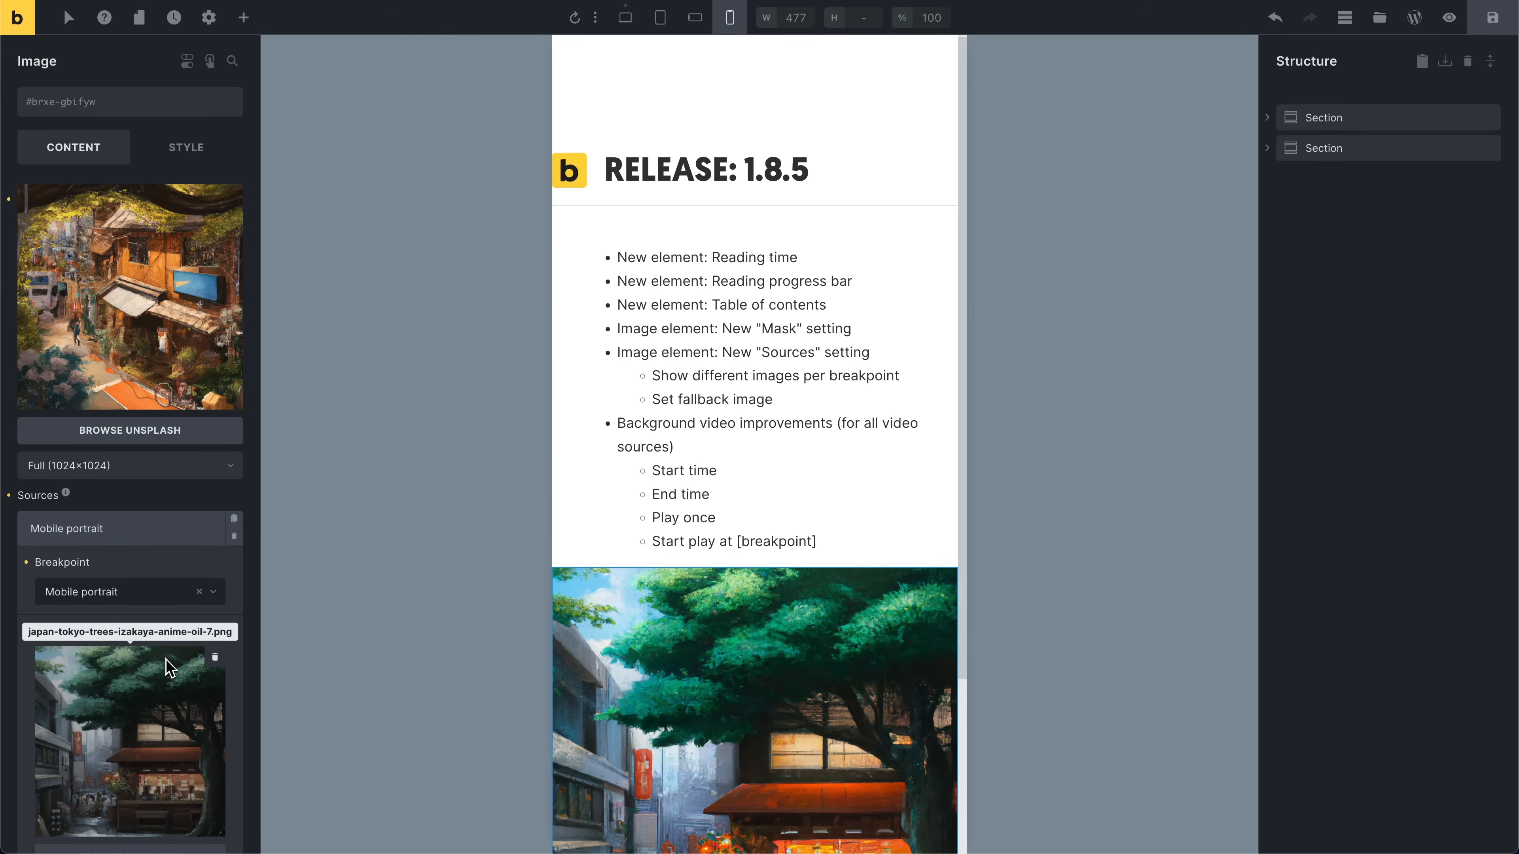
Step: Add a second image source and set its breakpoint to Custom (Media query)
{"action": "left_click", "coordinate": [149, 529]}
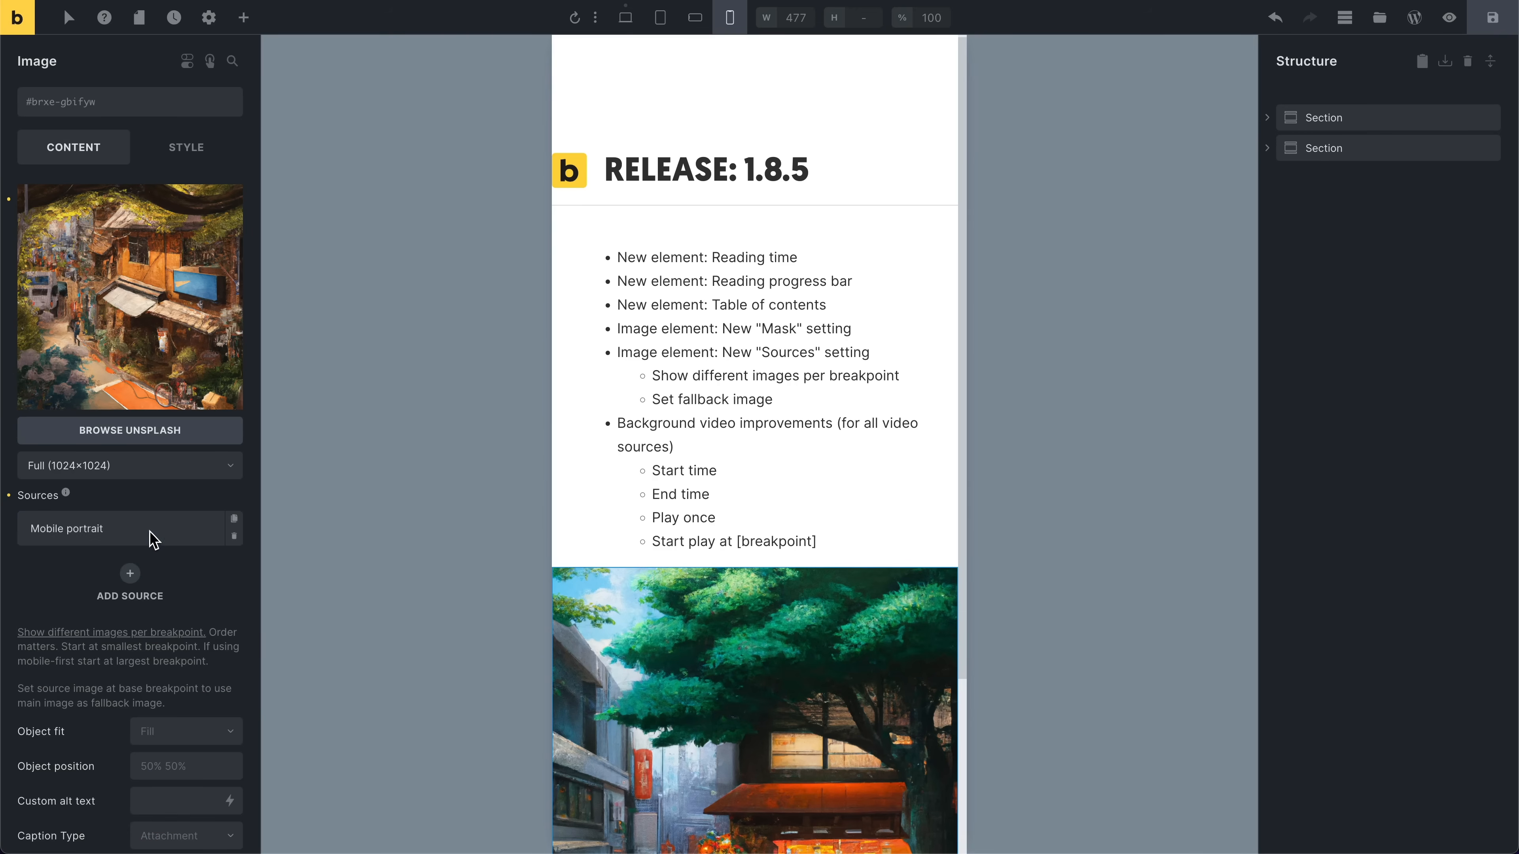
{"action": "left_click", "coordinate": [137, 569]}
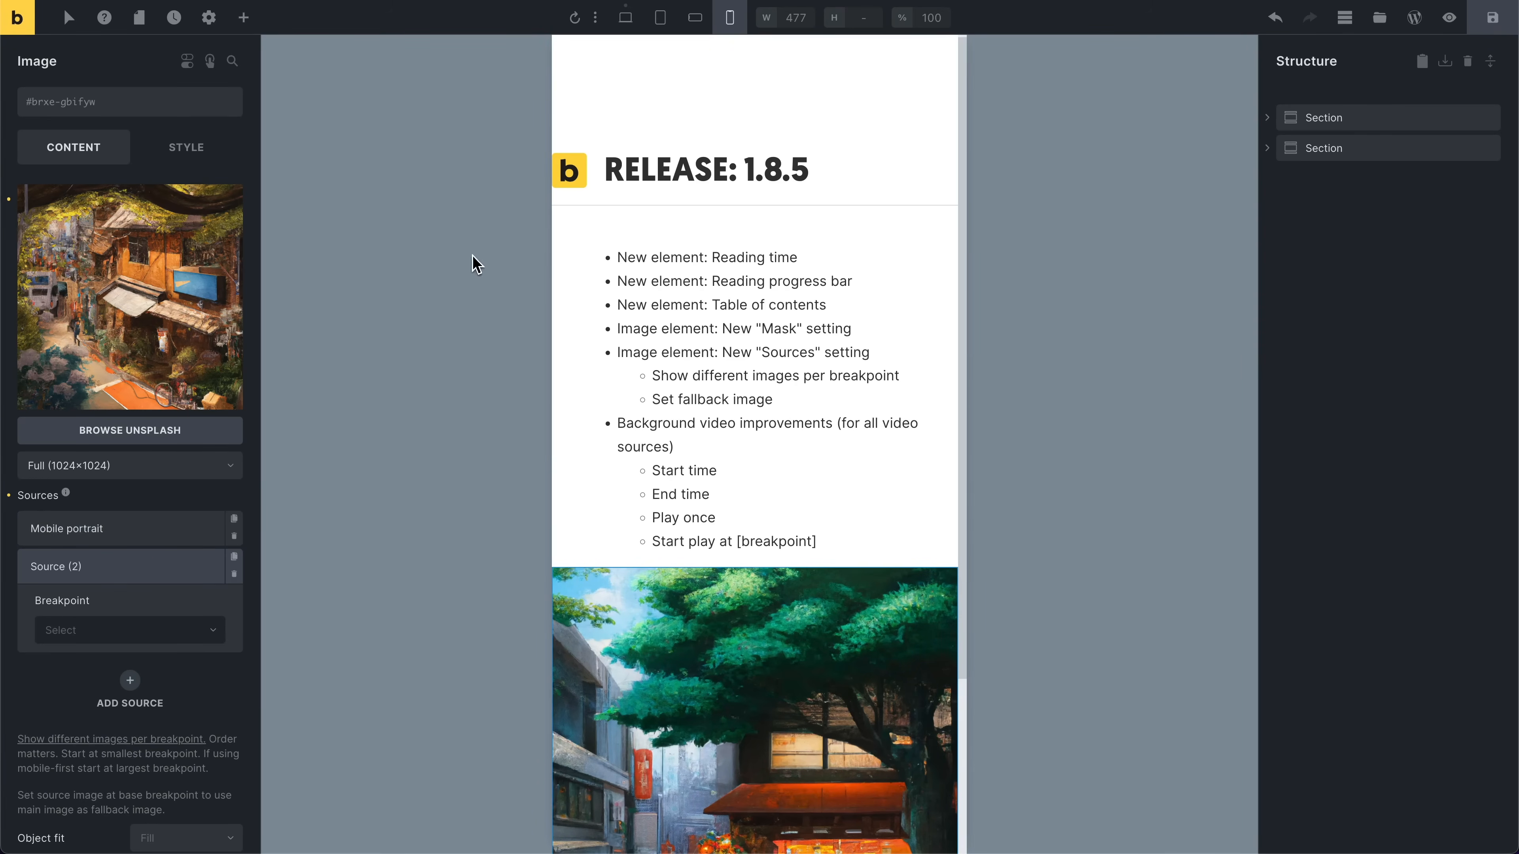
{"action": "left_click", "coordinate": [85, 630]}
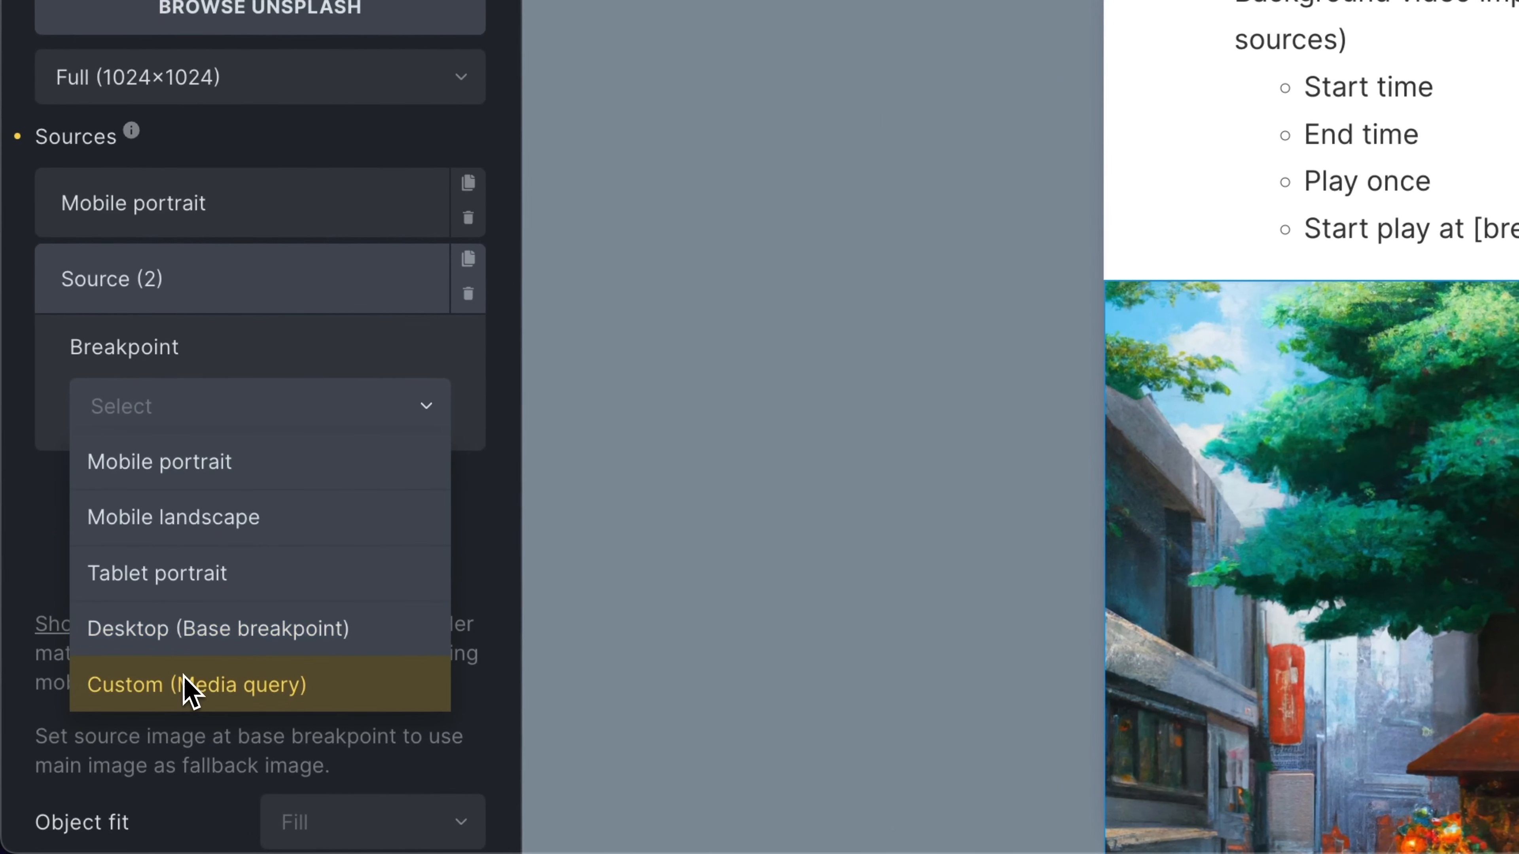
{"action": "left_click", "coordinate": [191, 685]}
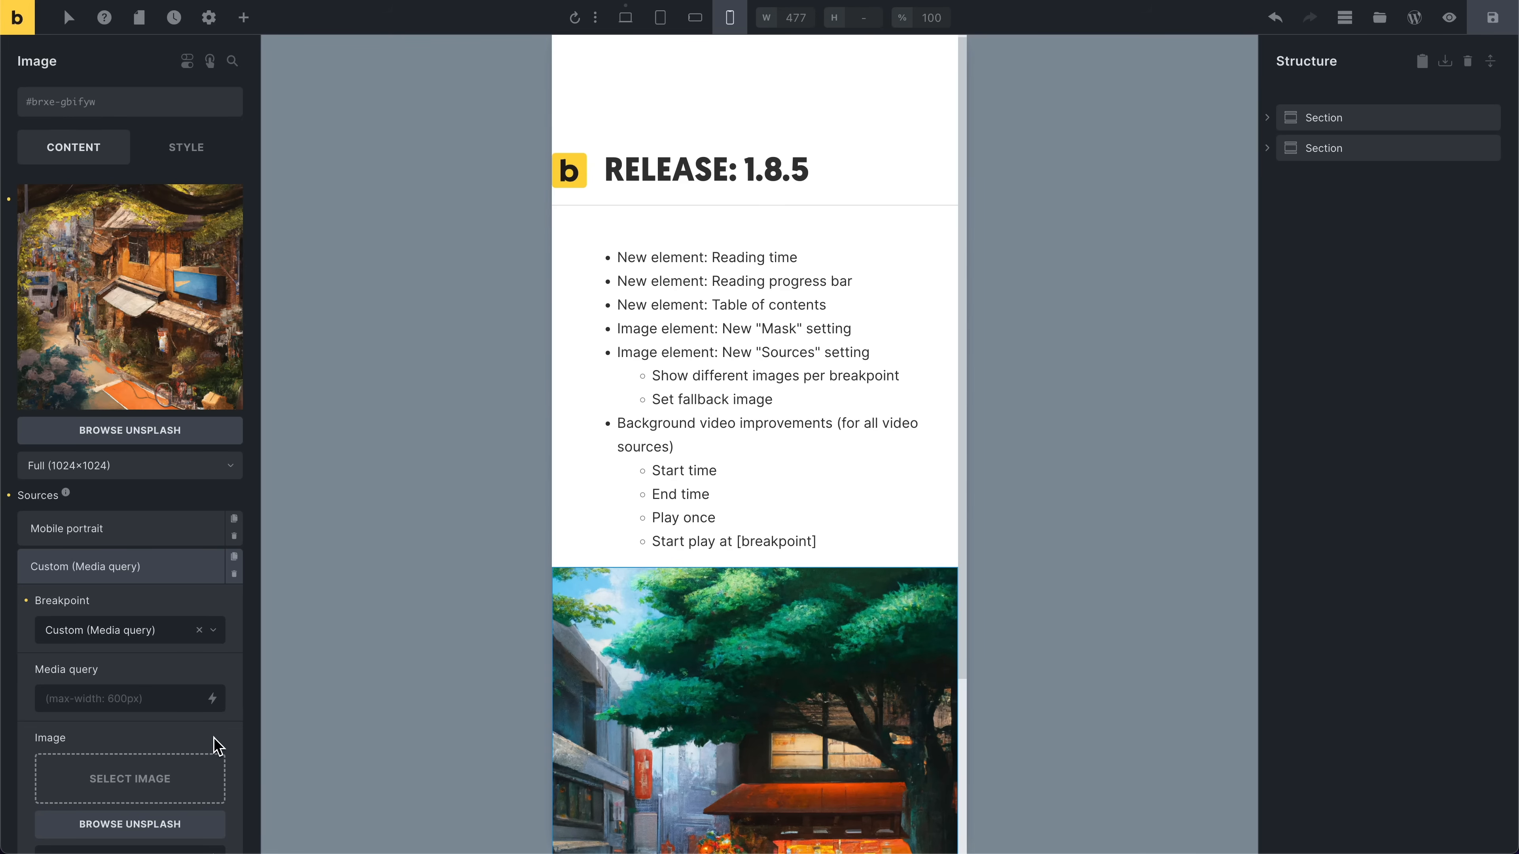
Step: Set the custom source's media query to (max-width: 1000px)
{"action": "type", "text": "(max-width:"}
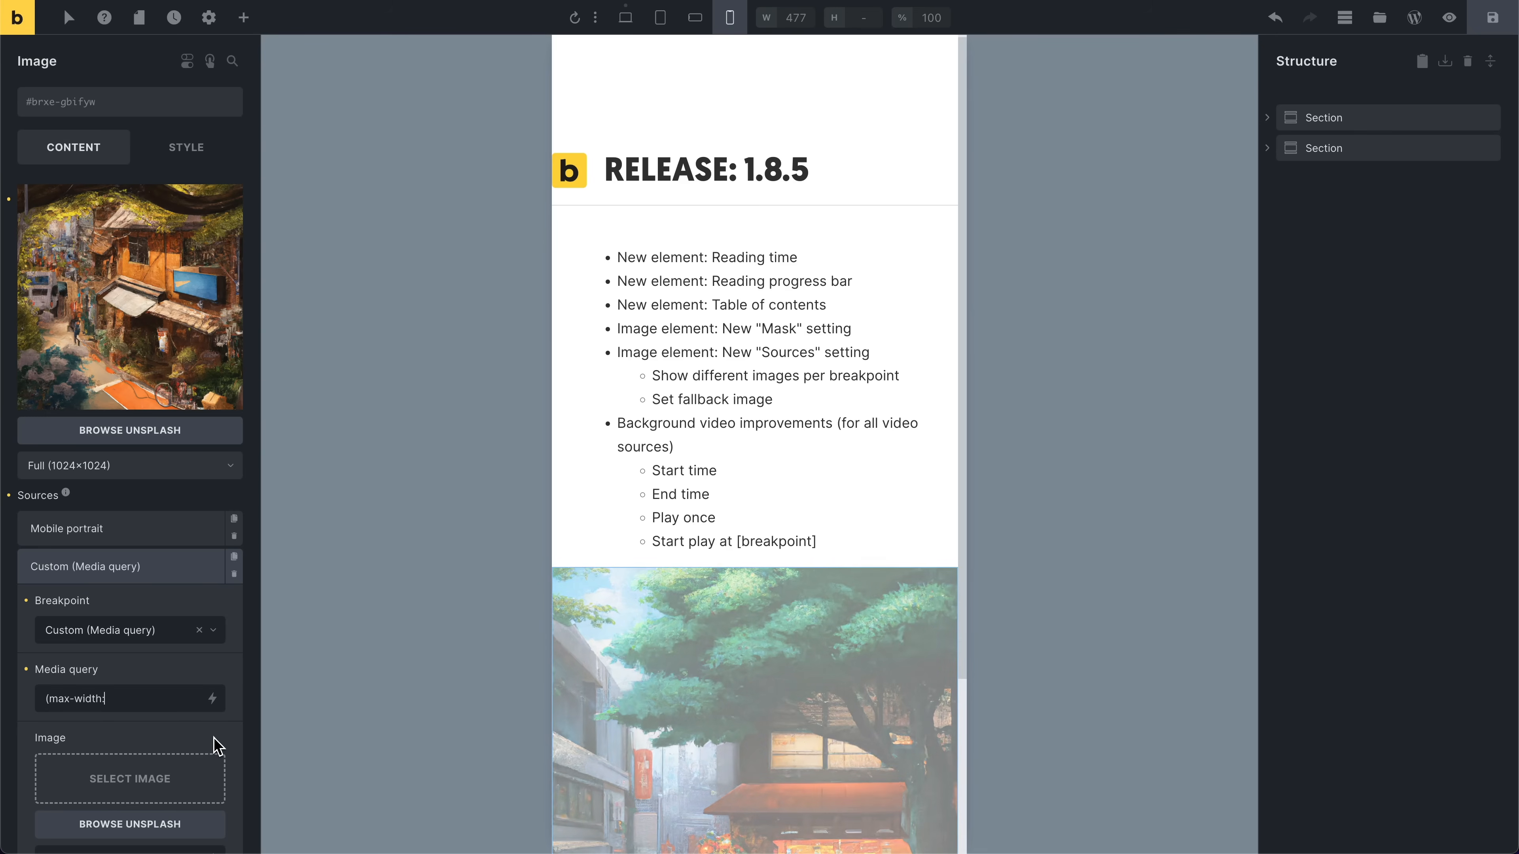
{"action": "type", "text": " 1000"}
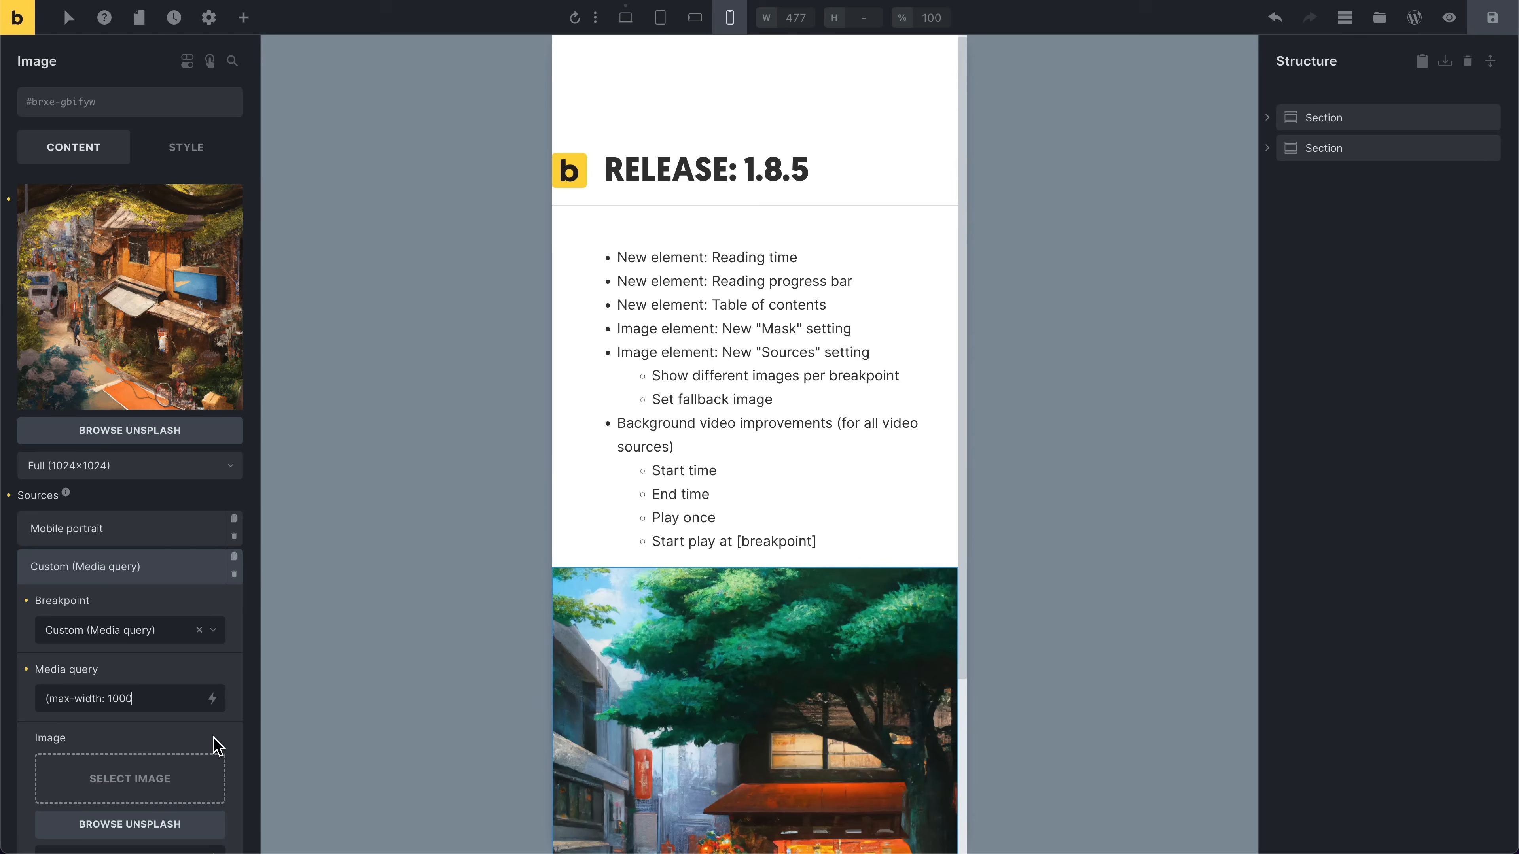
{"action": "type", "text": "px)"}
Step: Set the custom source image to the last picture in the media library's Blog folder
{"action": "left_click", "coordinate": [123, 532]}
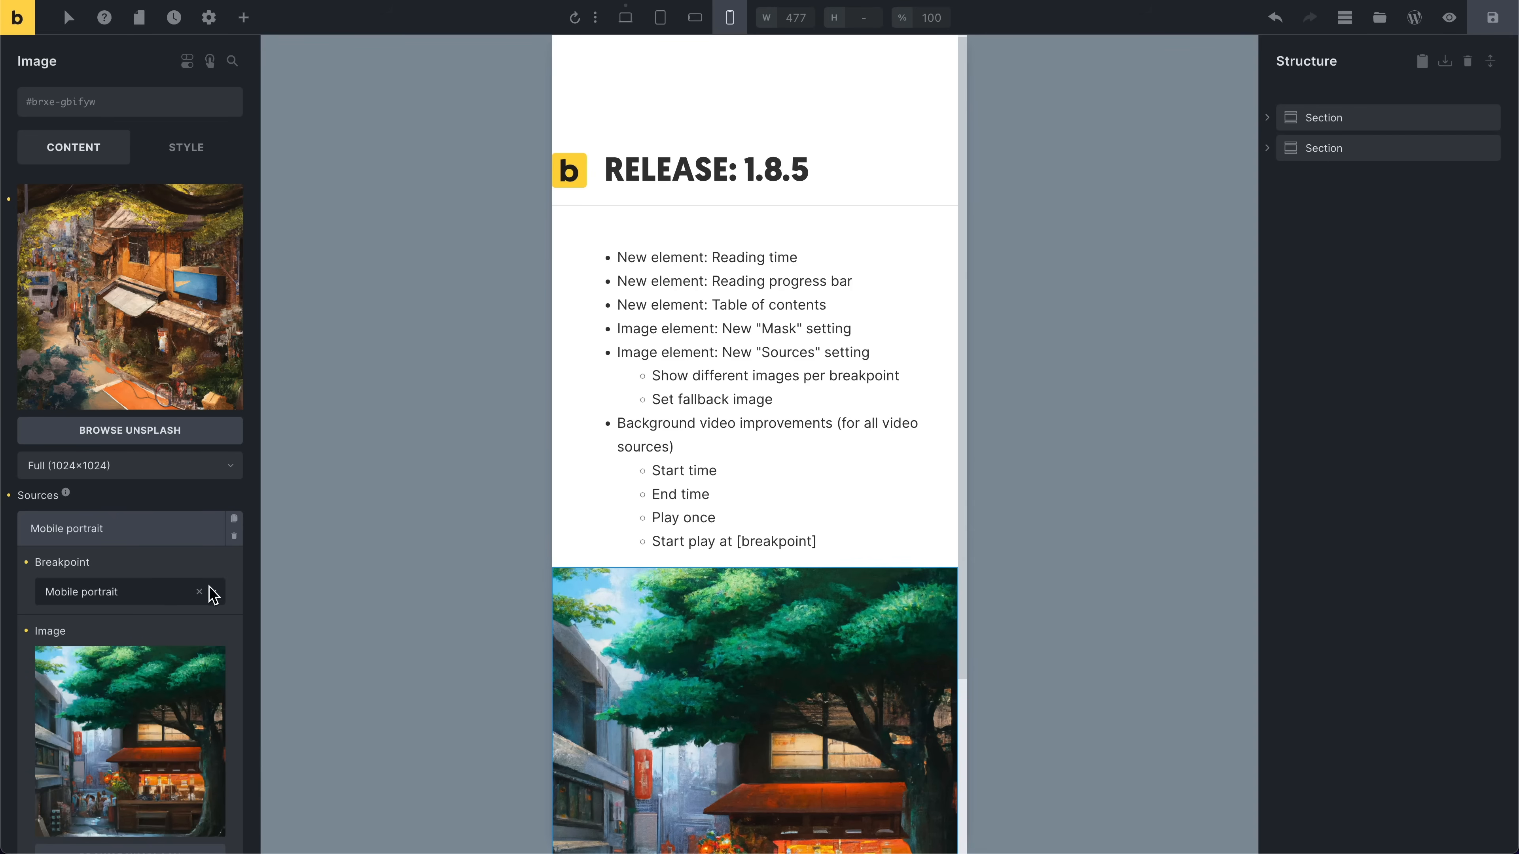
{"action": "left_click", "coordinate": [145, 536]}
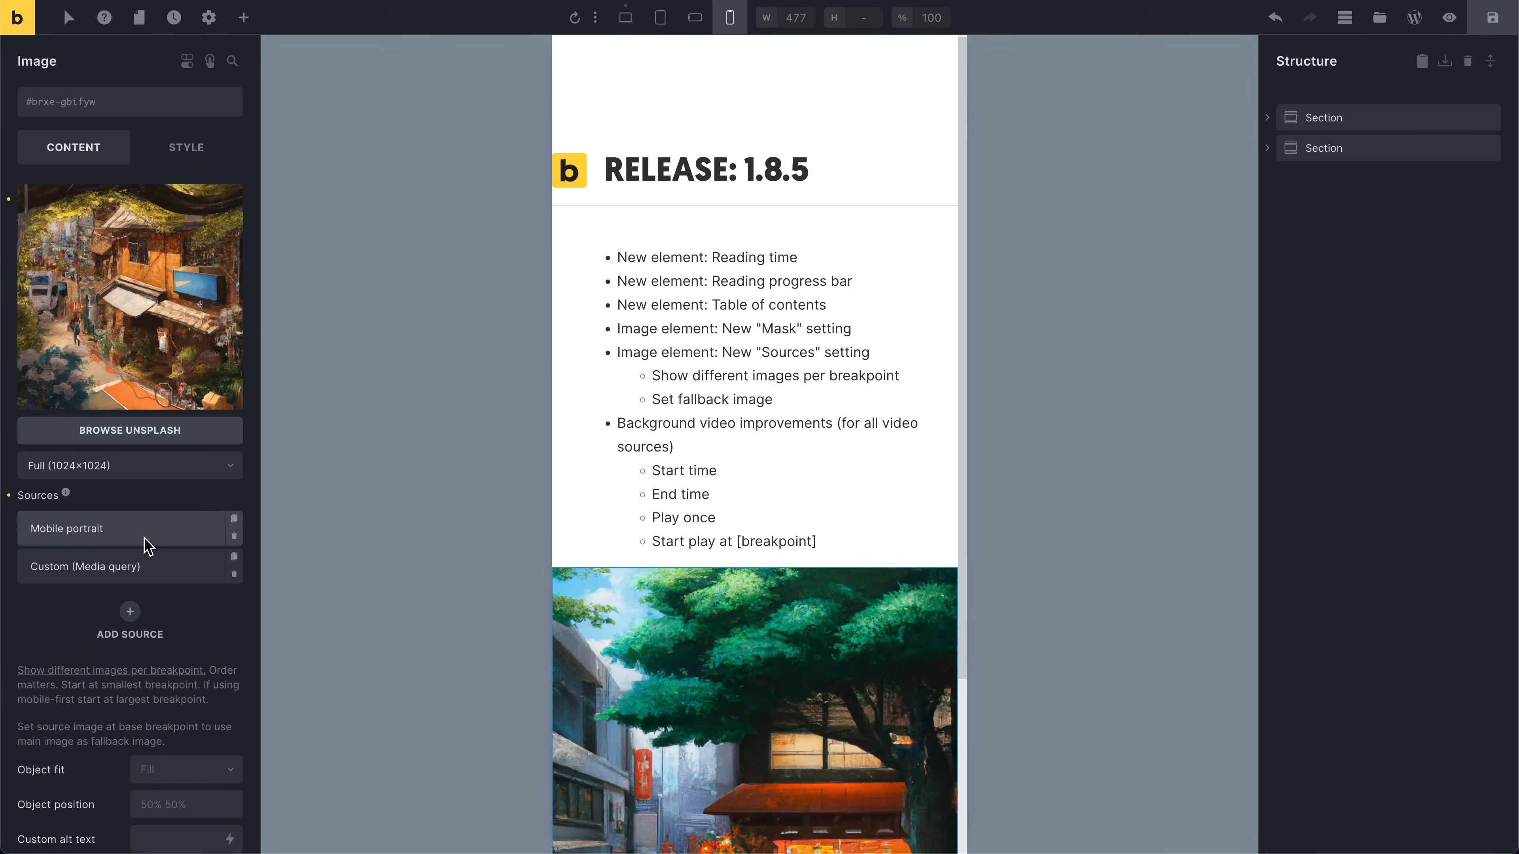
{"action": "left_click", "coordinate": [145, 567]}
{"action": "scroll", "coordinate": [129, 727], "scroll_direction": "down", "scroll_amount": 4}
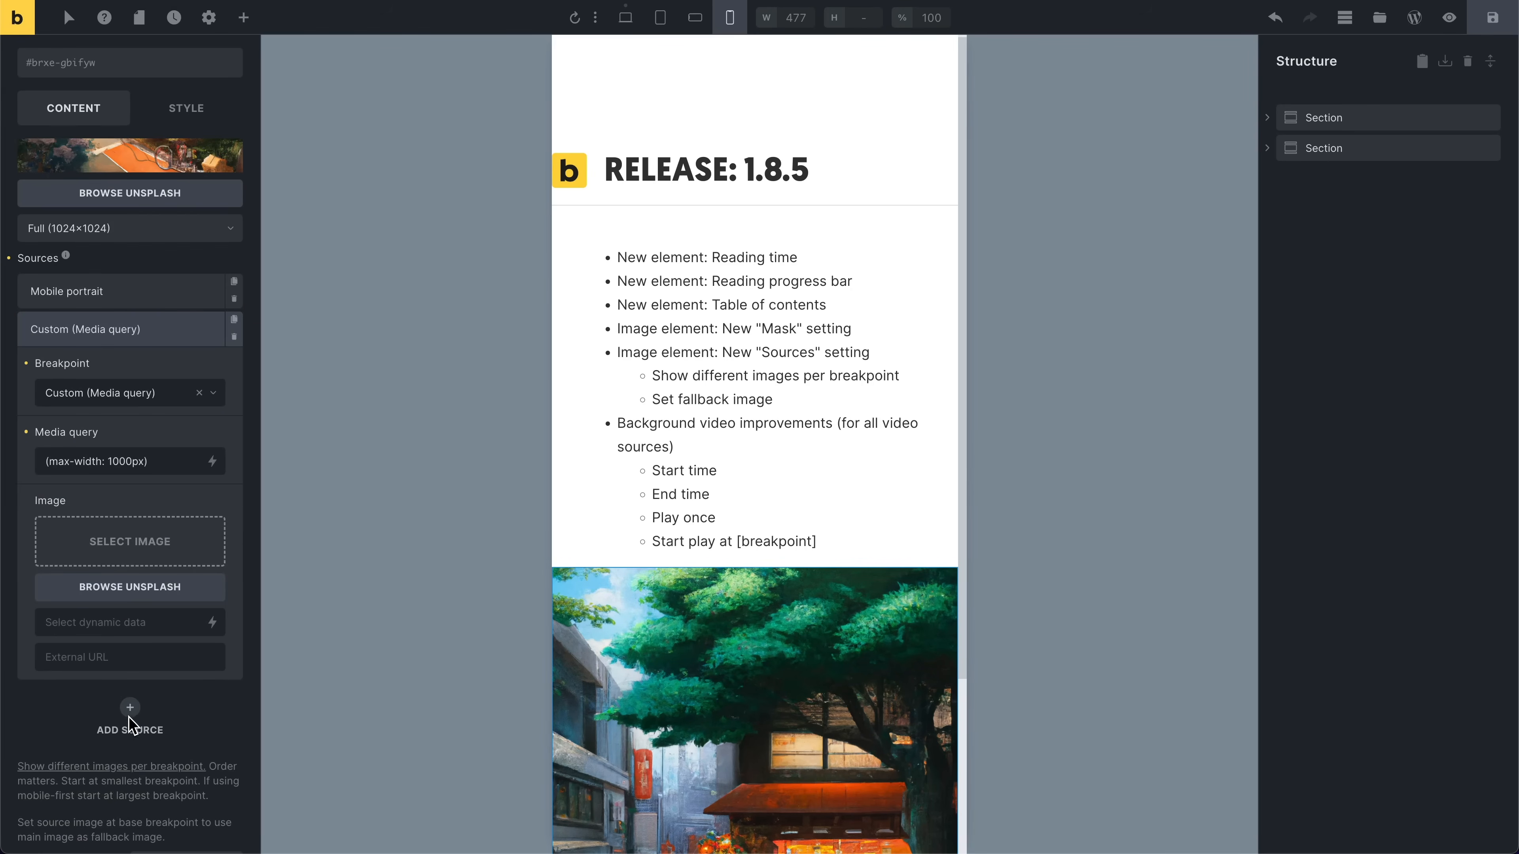
{"action": "left_click", "coordinate": [186, 546]}
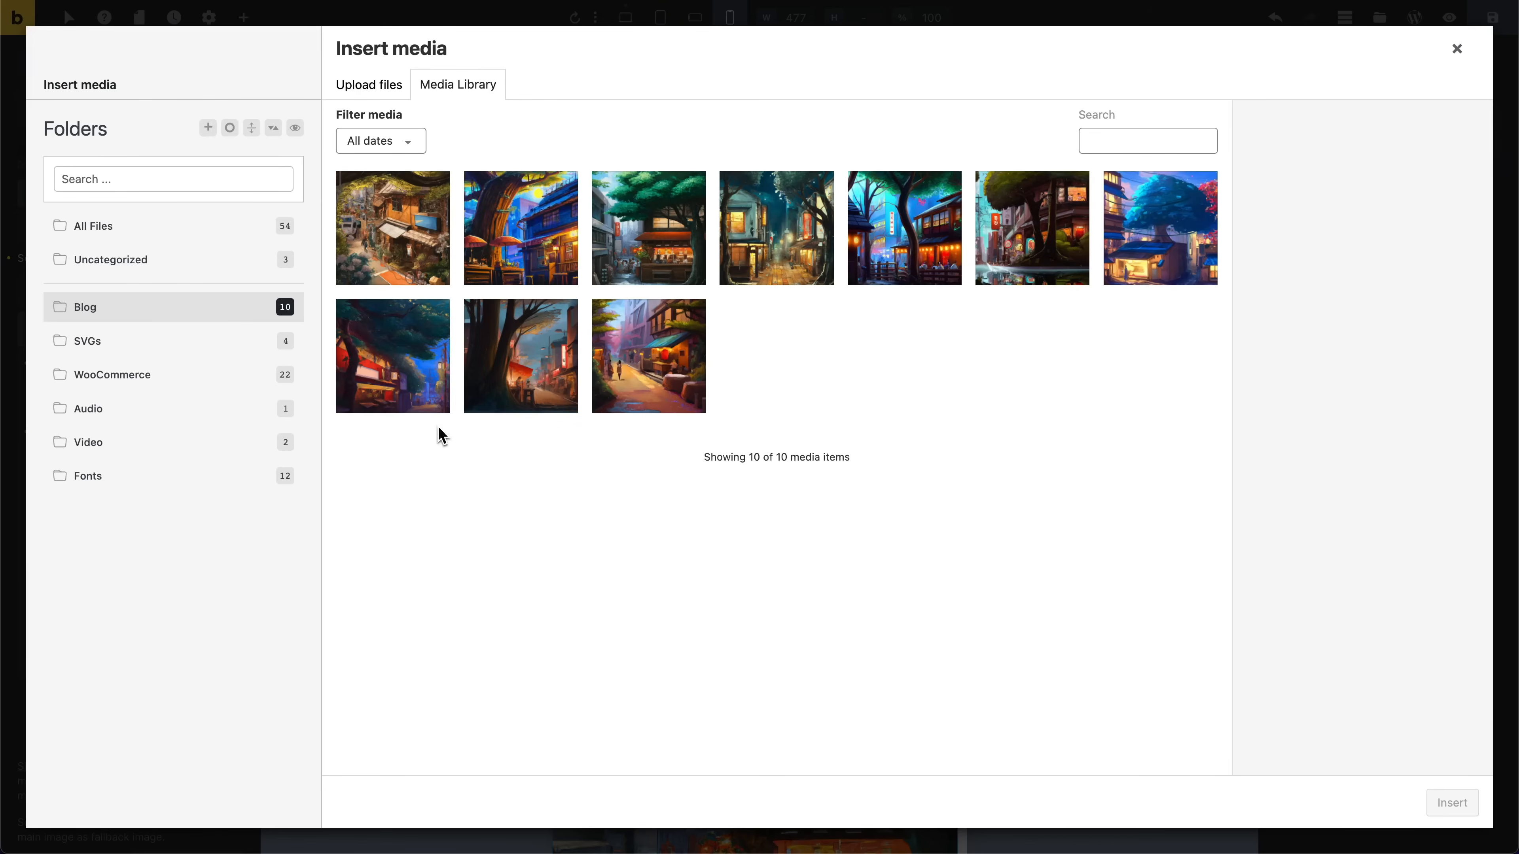
{"action": "left_click", "coordinate": [621, 358]}
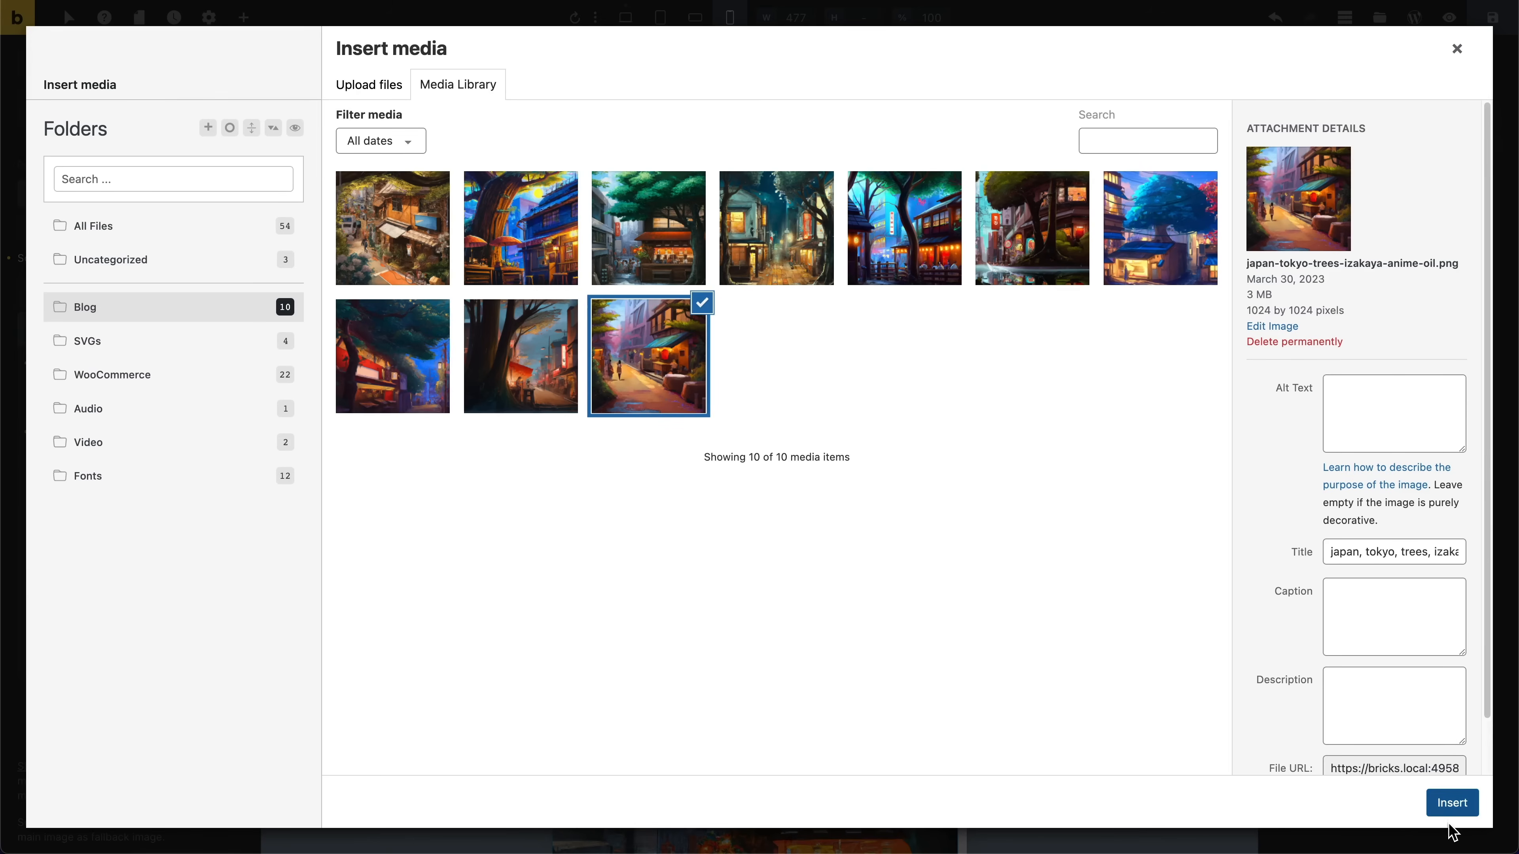
{"action": "left_click", "coordinate": [1448, 808]}
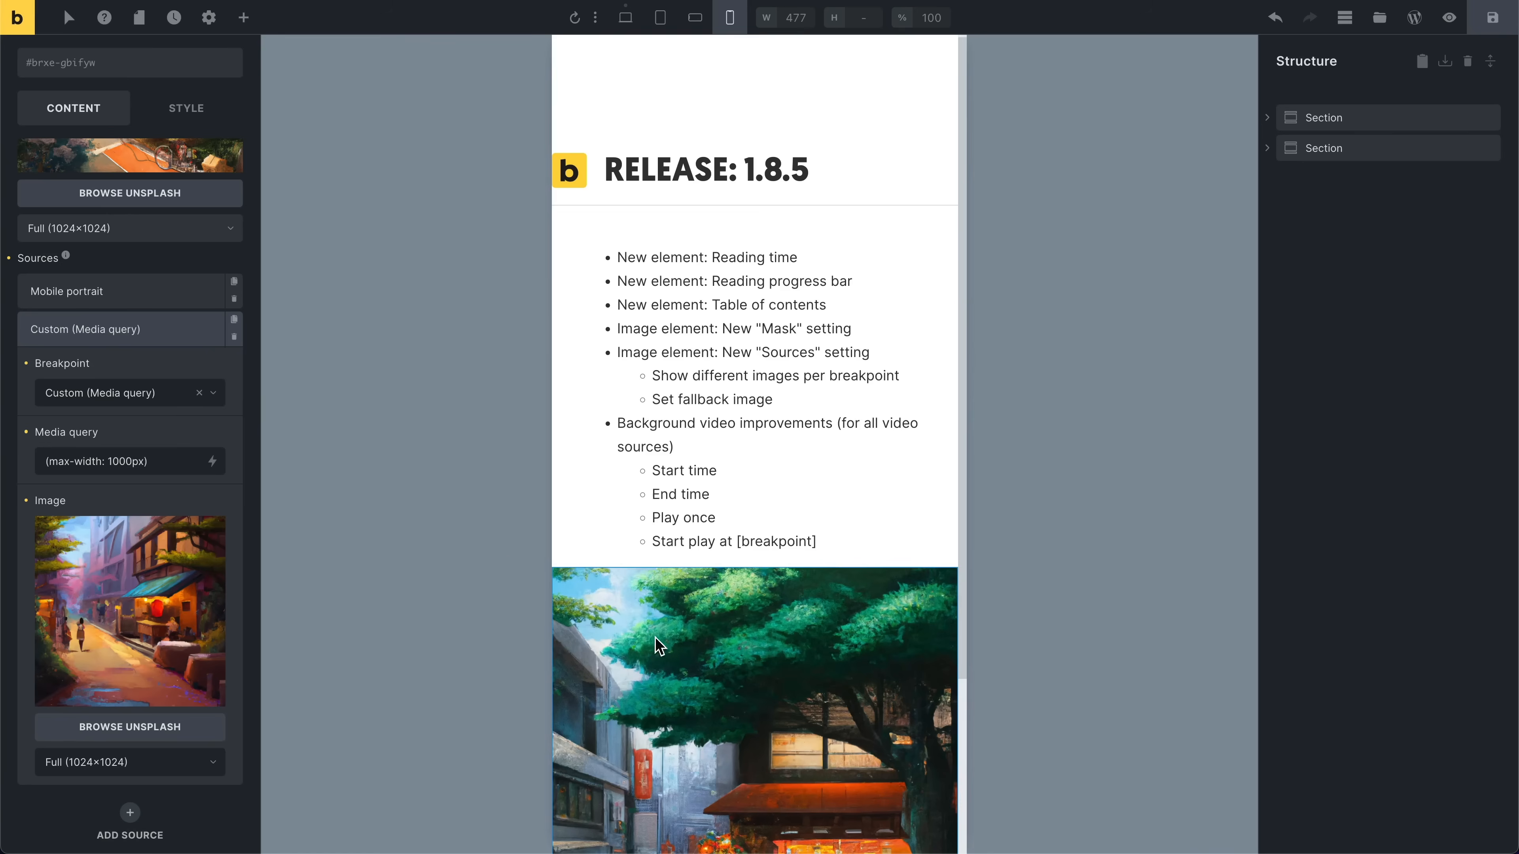
Step: Preview the image at Mobile landscape and Tablet portrait, then set the canvas width to 1100
{"action": "left_click", "coordinate": [695, 22]}
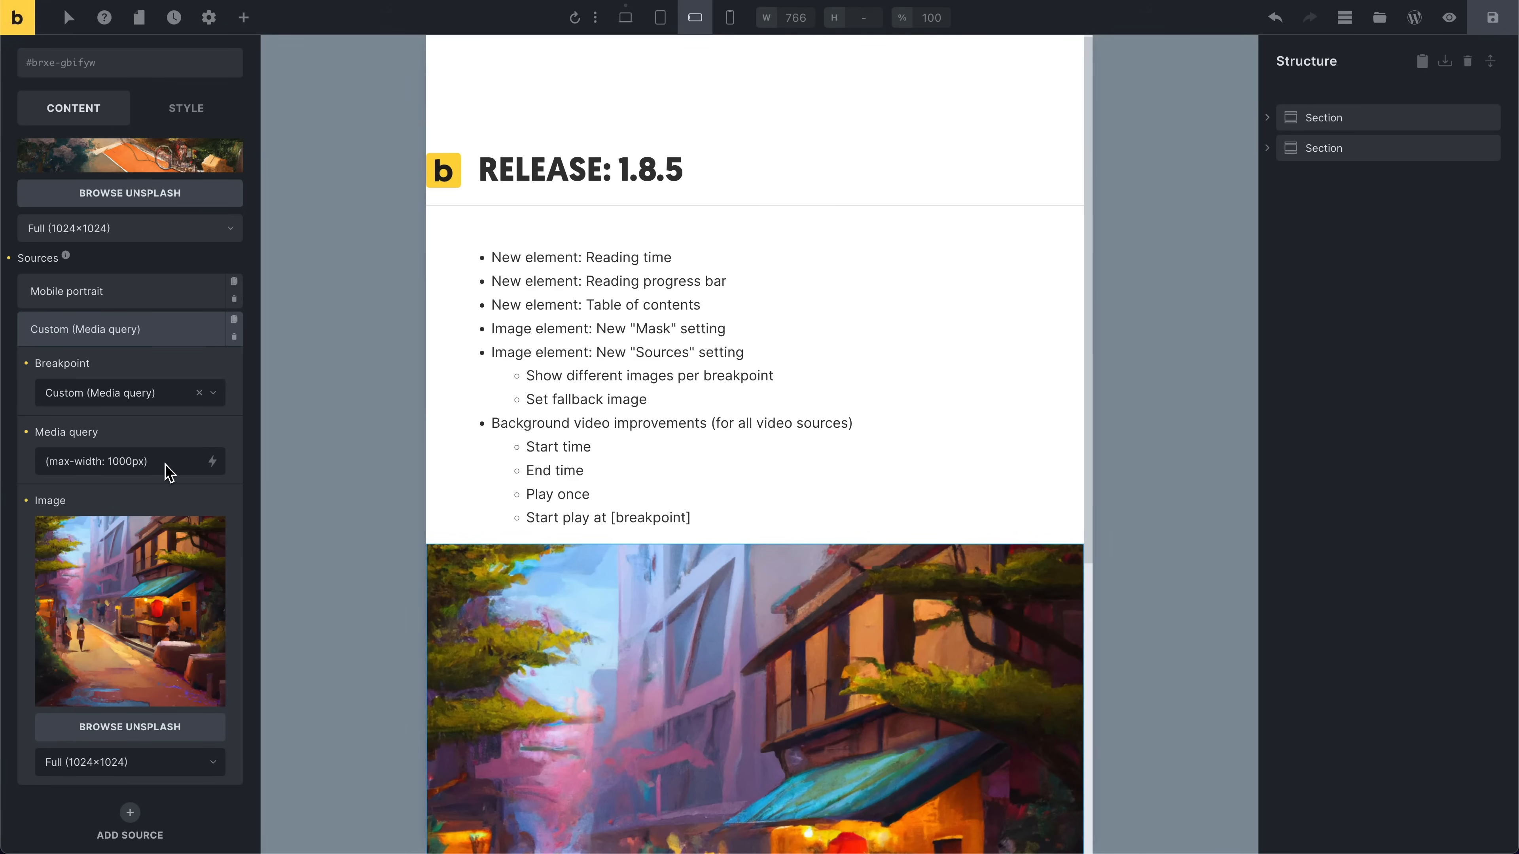
{"action": "left_click", "coordinate": [661, 23]}
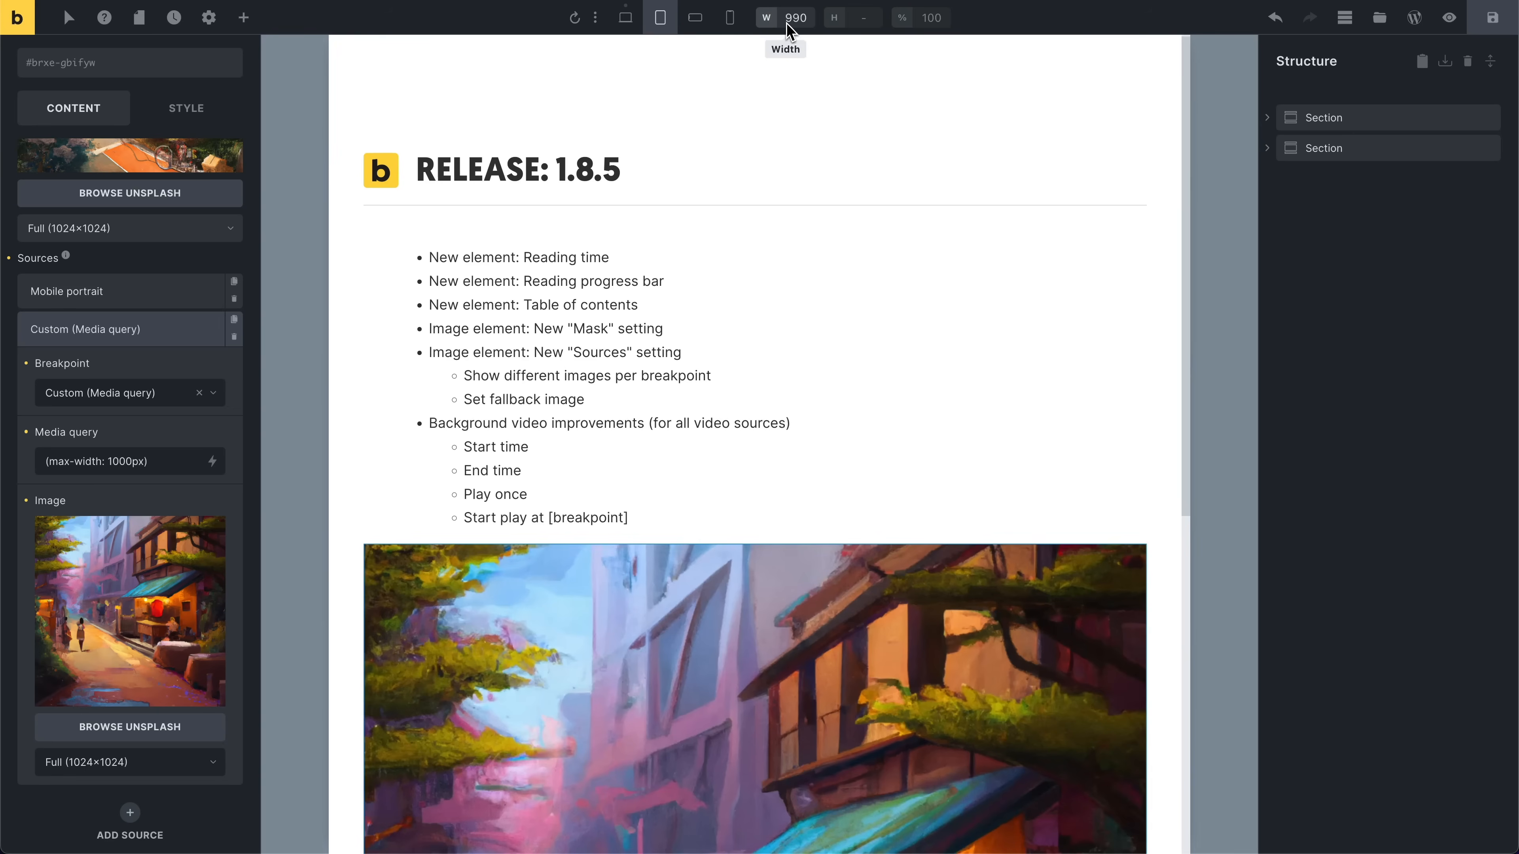
{"action": "double_click", "coordinate": [802, 27]}
{"action": "type", "text": "1100"}
{"action": "key", "text": "Return"}
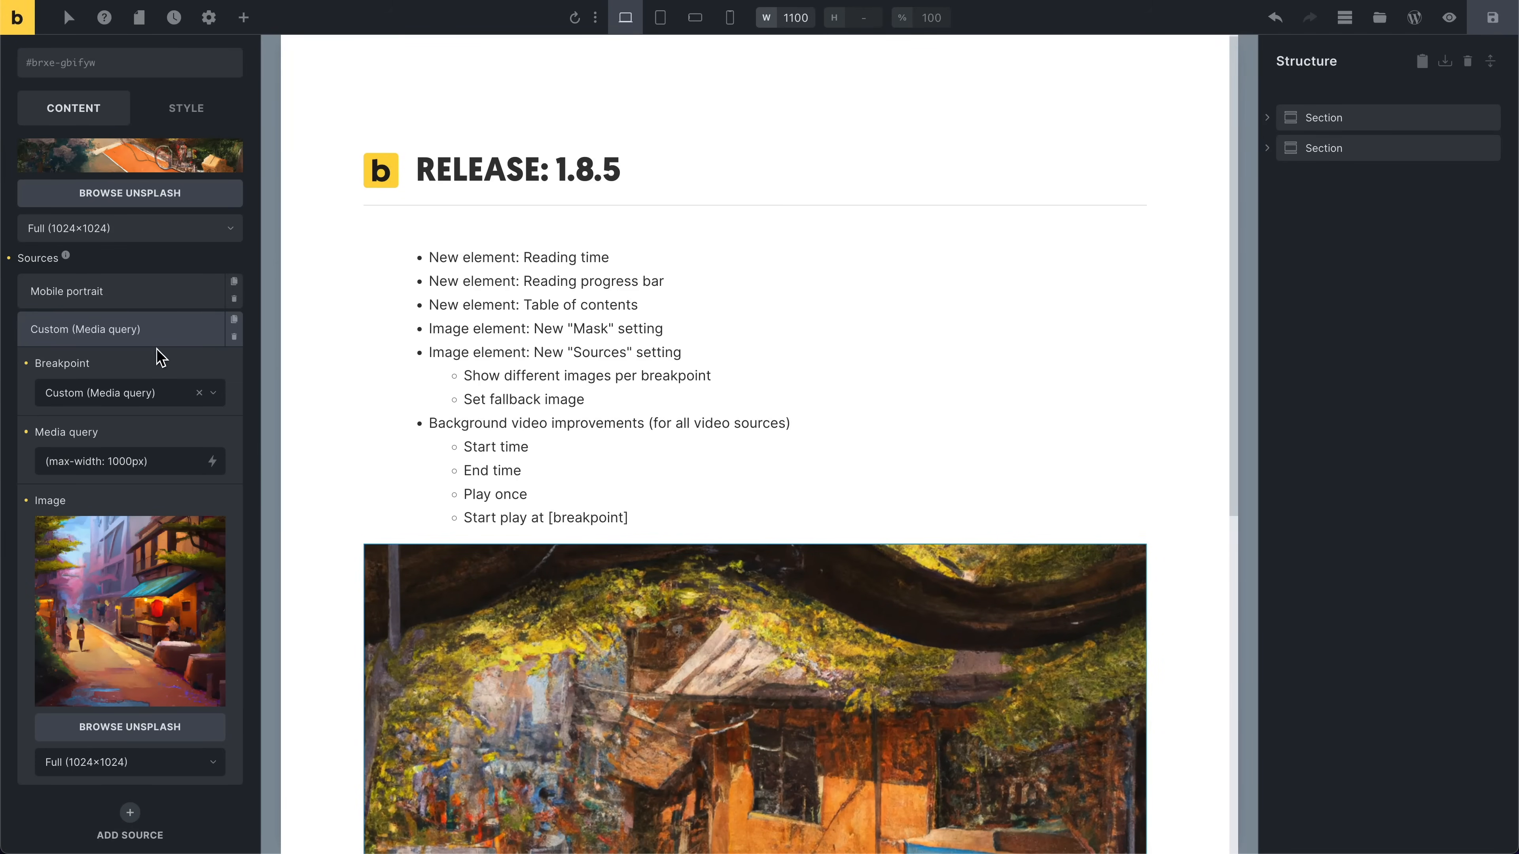
Step: Reset the image's Sources setting to remove all sources
{"action": "scroll", "coordinate": [165, 370], "scroll_direction": "up", "scroll_amount": 4}
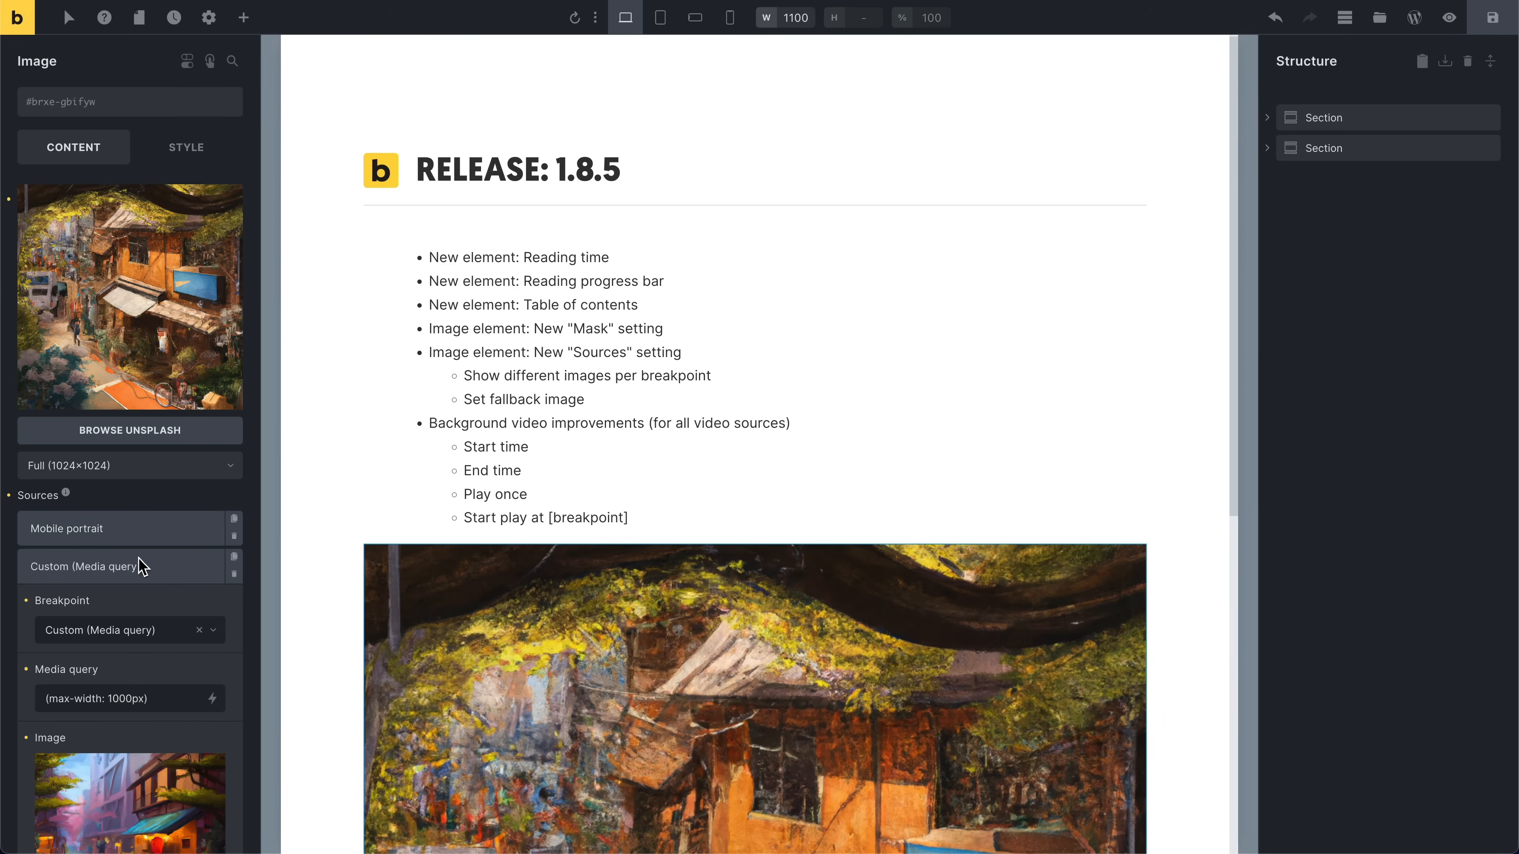
{"action": "left_click", "coordinate": [10, 496]}
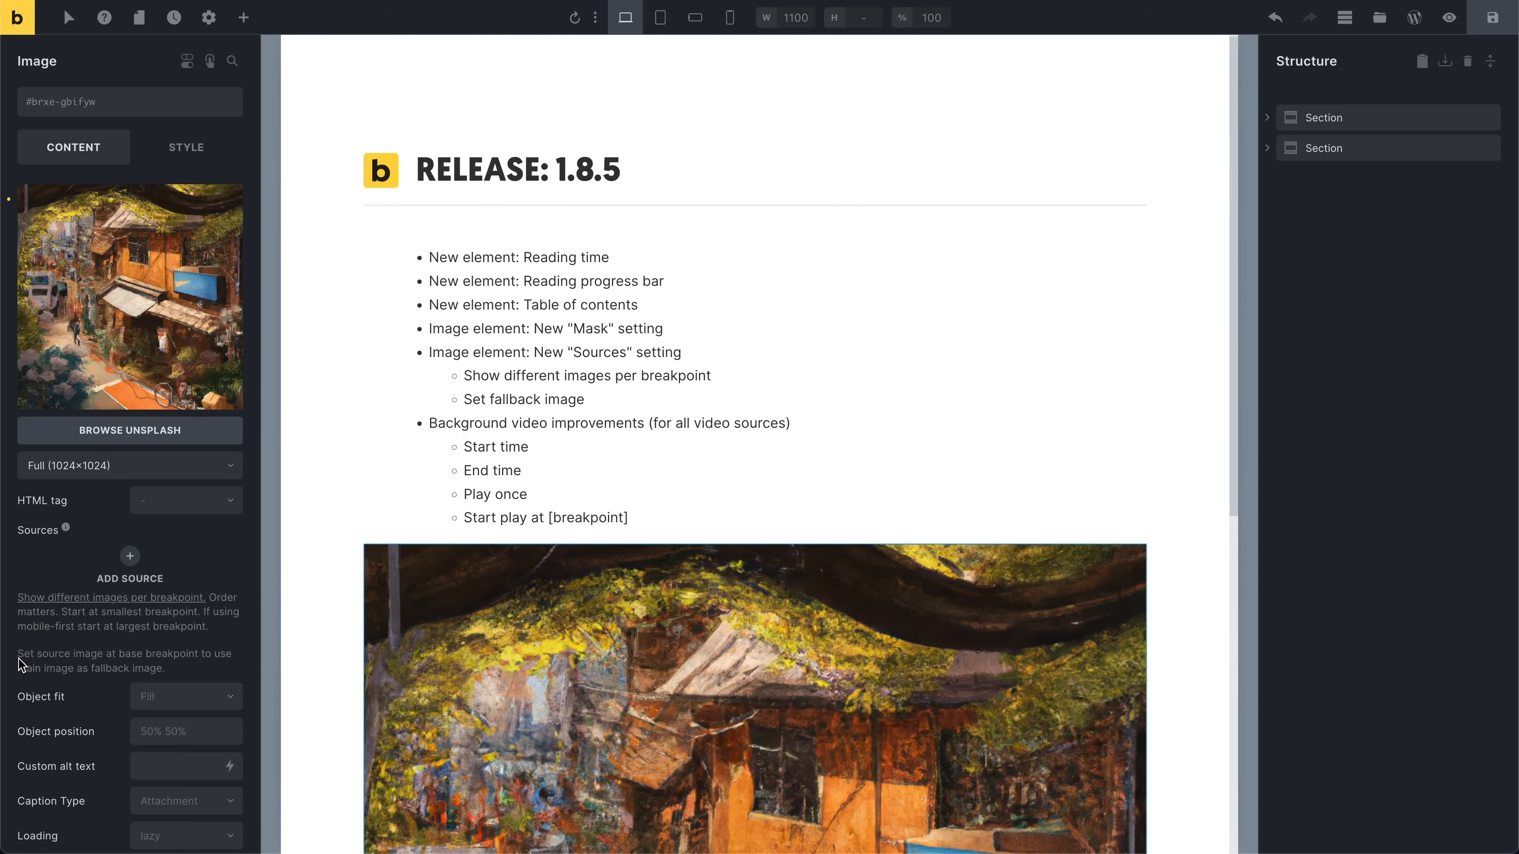
{"action": "left_click_drag", "start_coordinate": [18, 655], "coordinate": [104, 666]}
{"action": "left_click", "coordinate": [110, 671]}
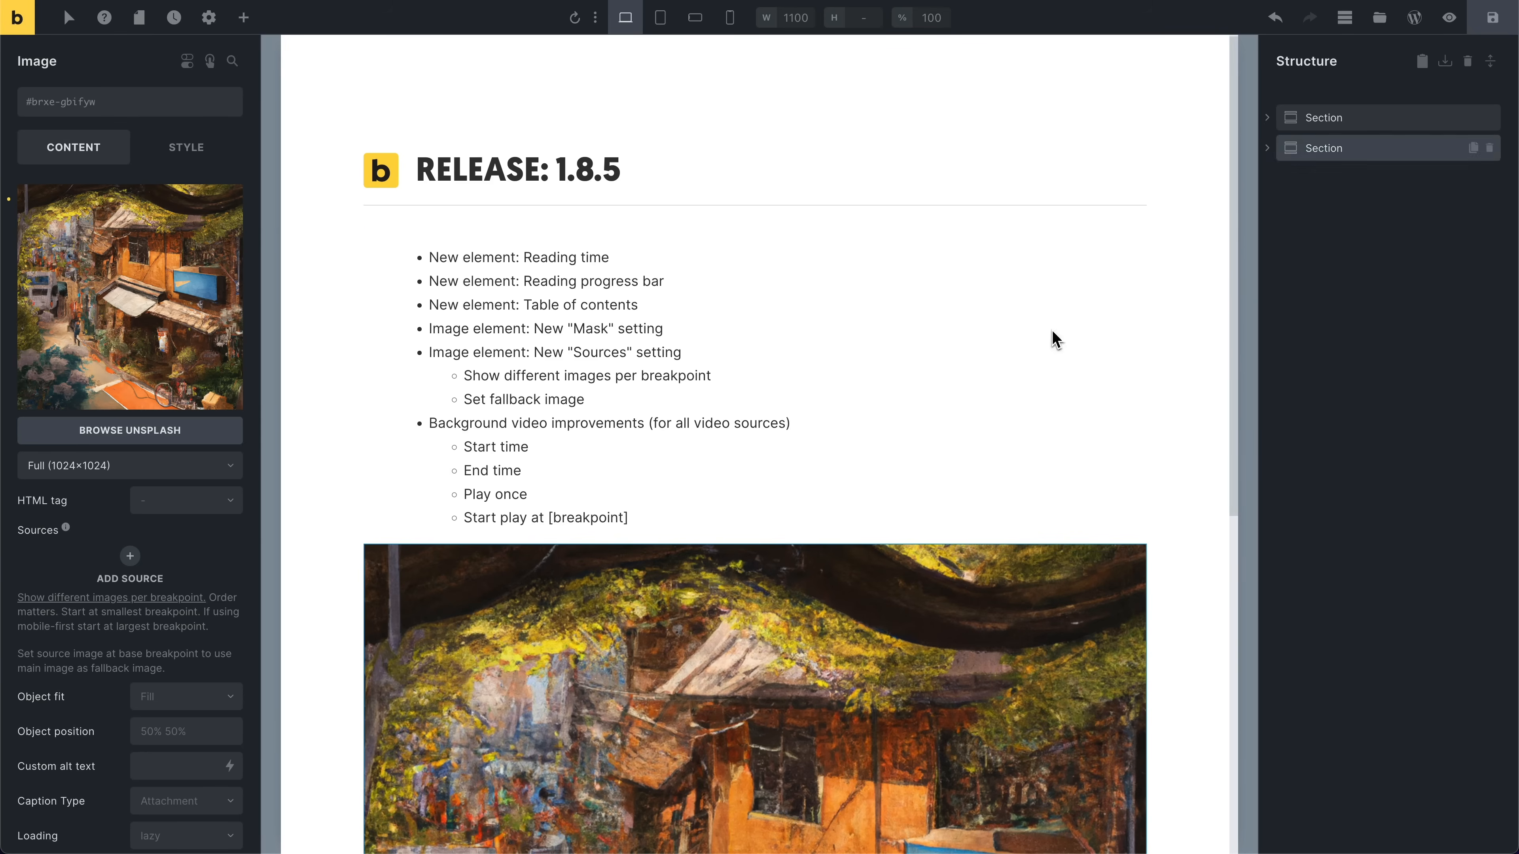
Step: Wrap the Image element inside the second section's container in a Block
{"action": "left_click", "coordinate": [1278, 151]}
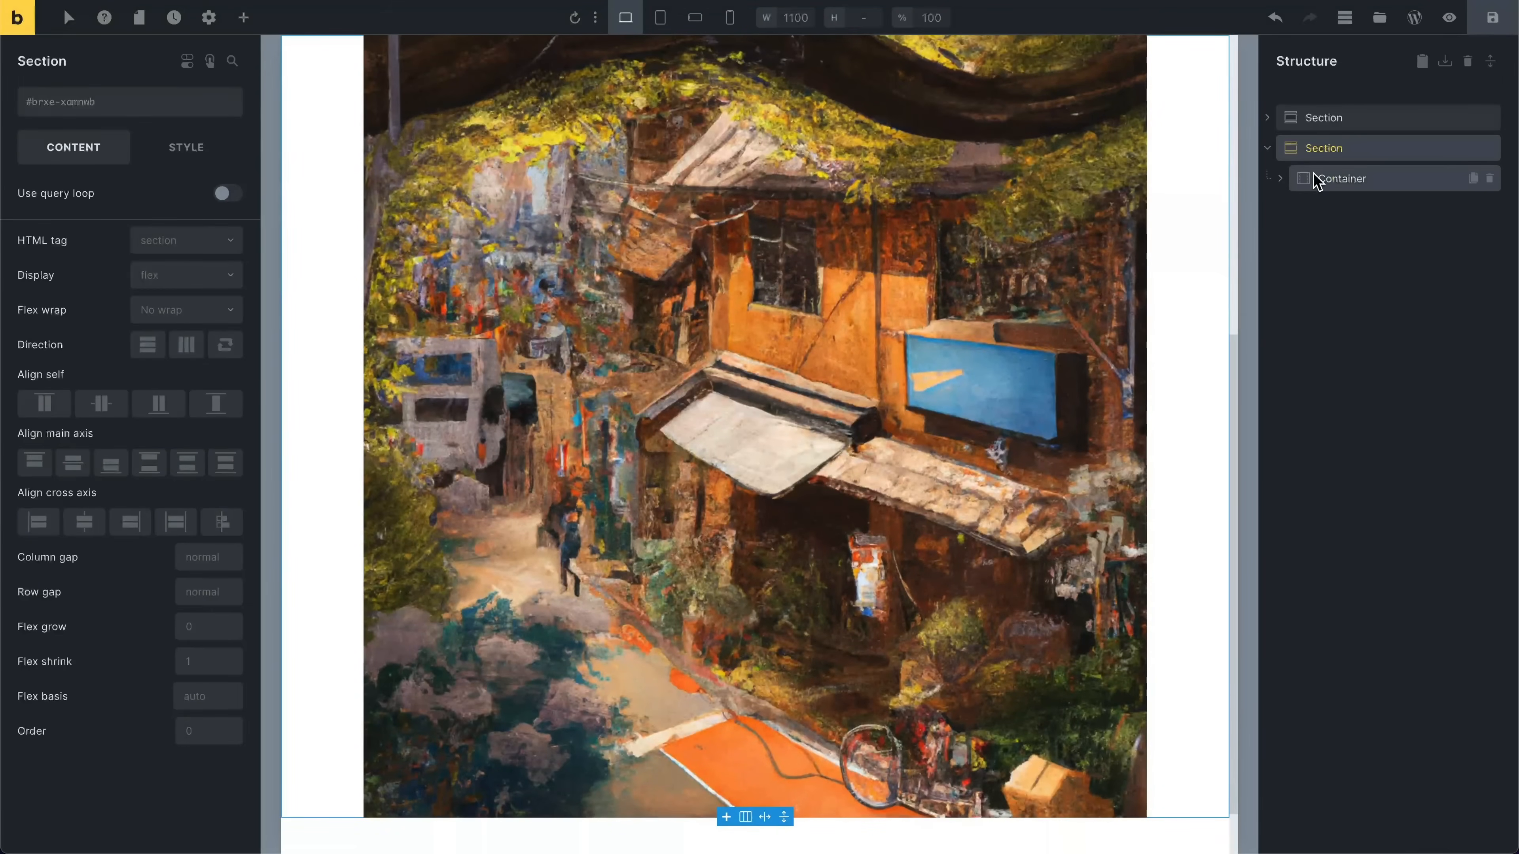
{"action": "left_click", "coordinate": [1287, 181]}
{"action": "right_click", "coordinate": [1403, 210]}
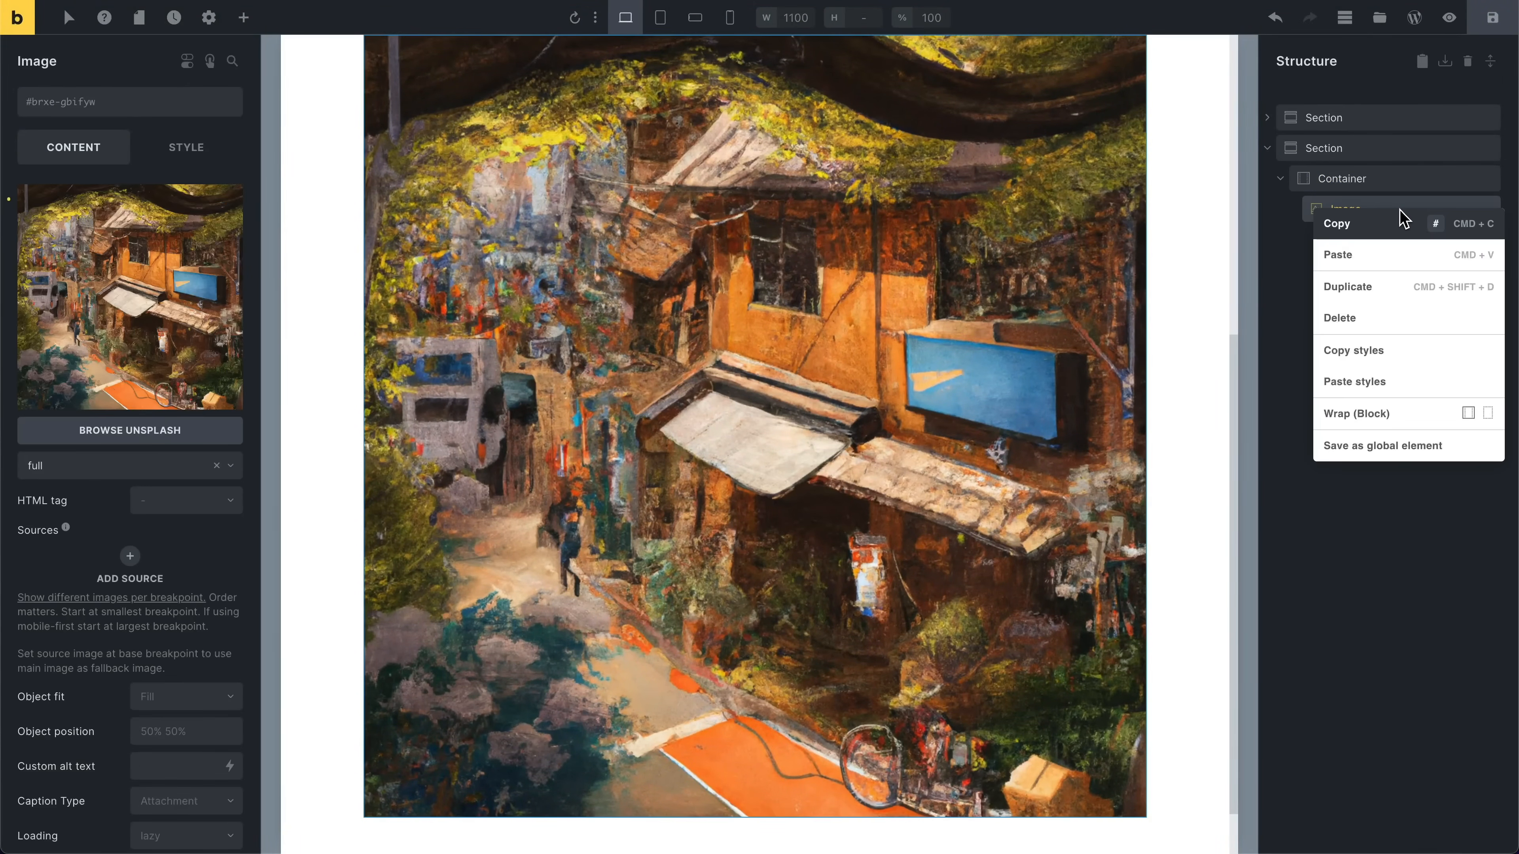
{"action": "left_click", "coordinate": [1360, 413]}
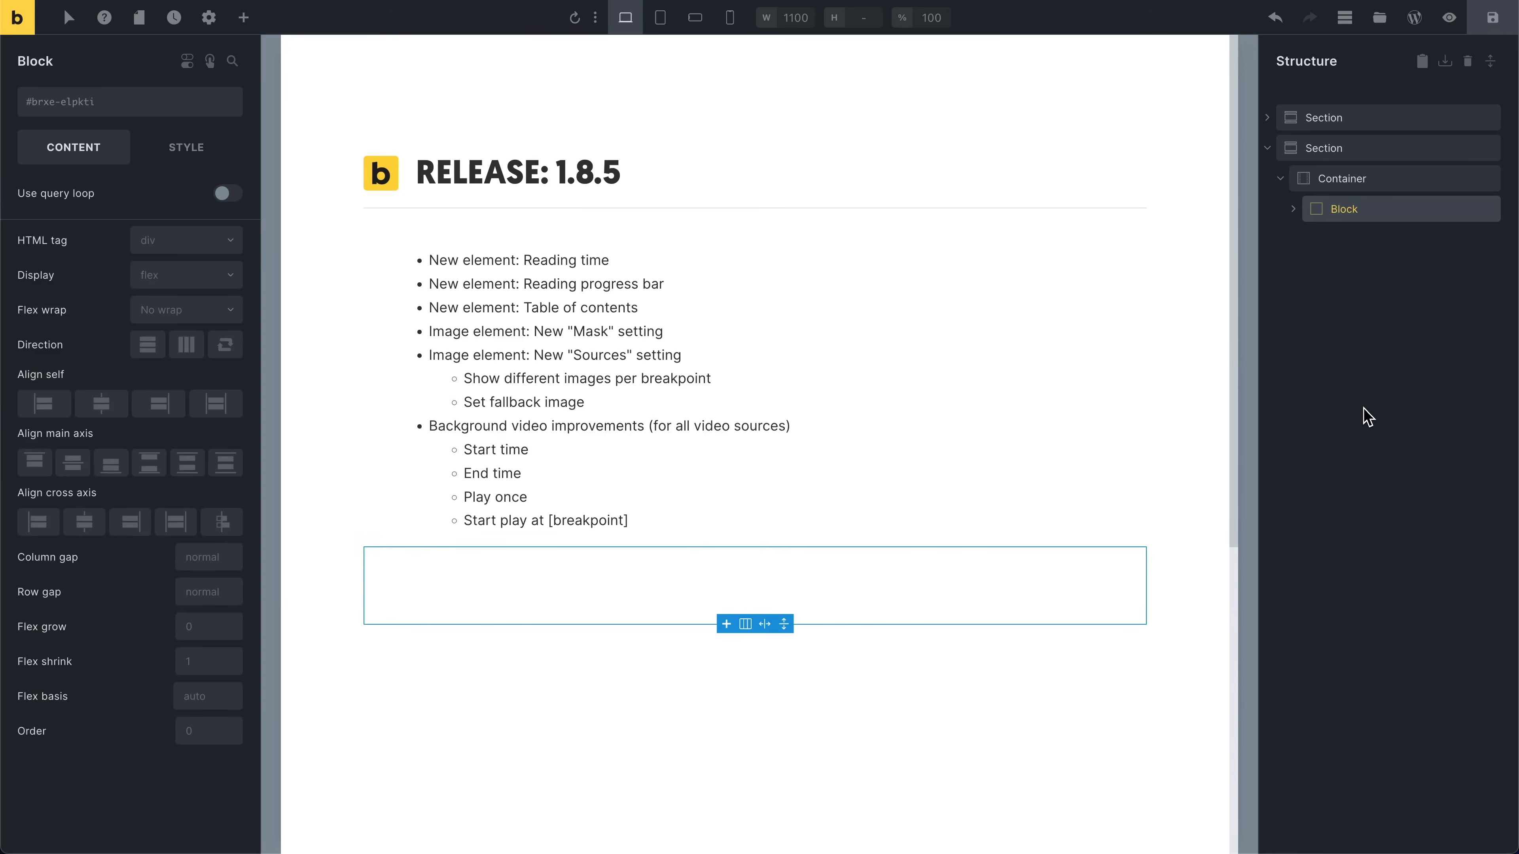
Step: Enable the Block's query loop and add a Post Title element above the image inside it
{"action": "left_click", "coordinate": [1293, 209]}
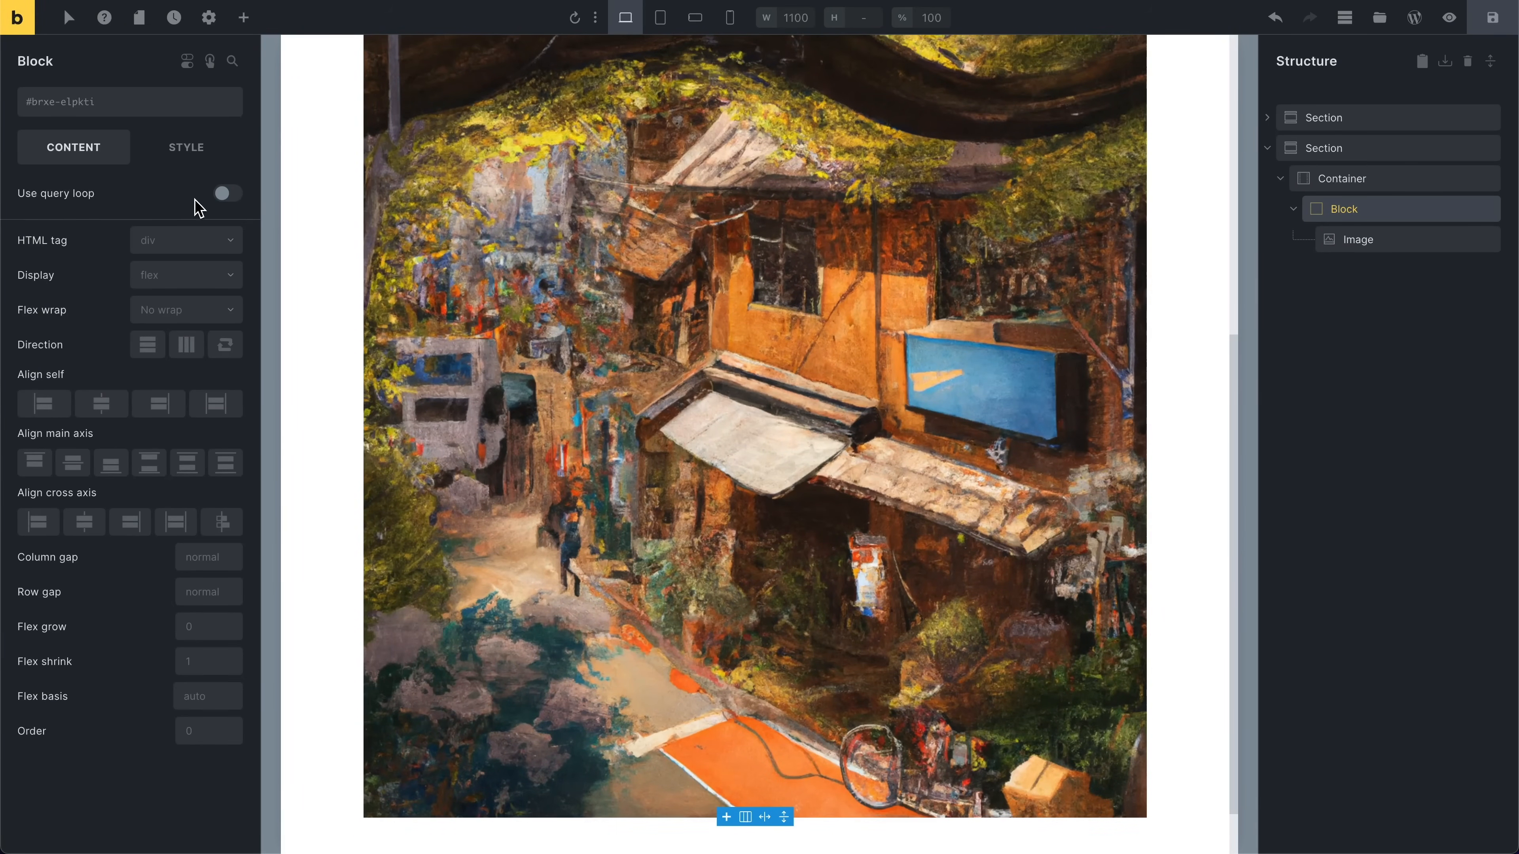
{"action": "left_click", "coordinate": [225, 196]}
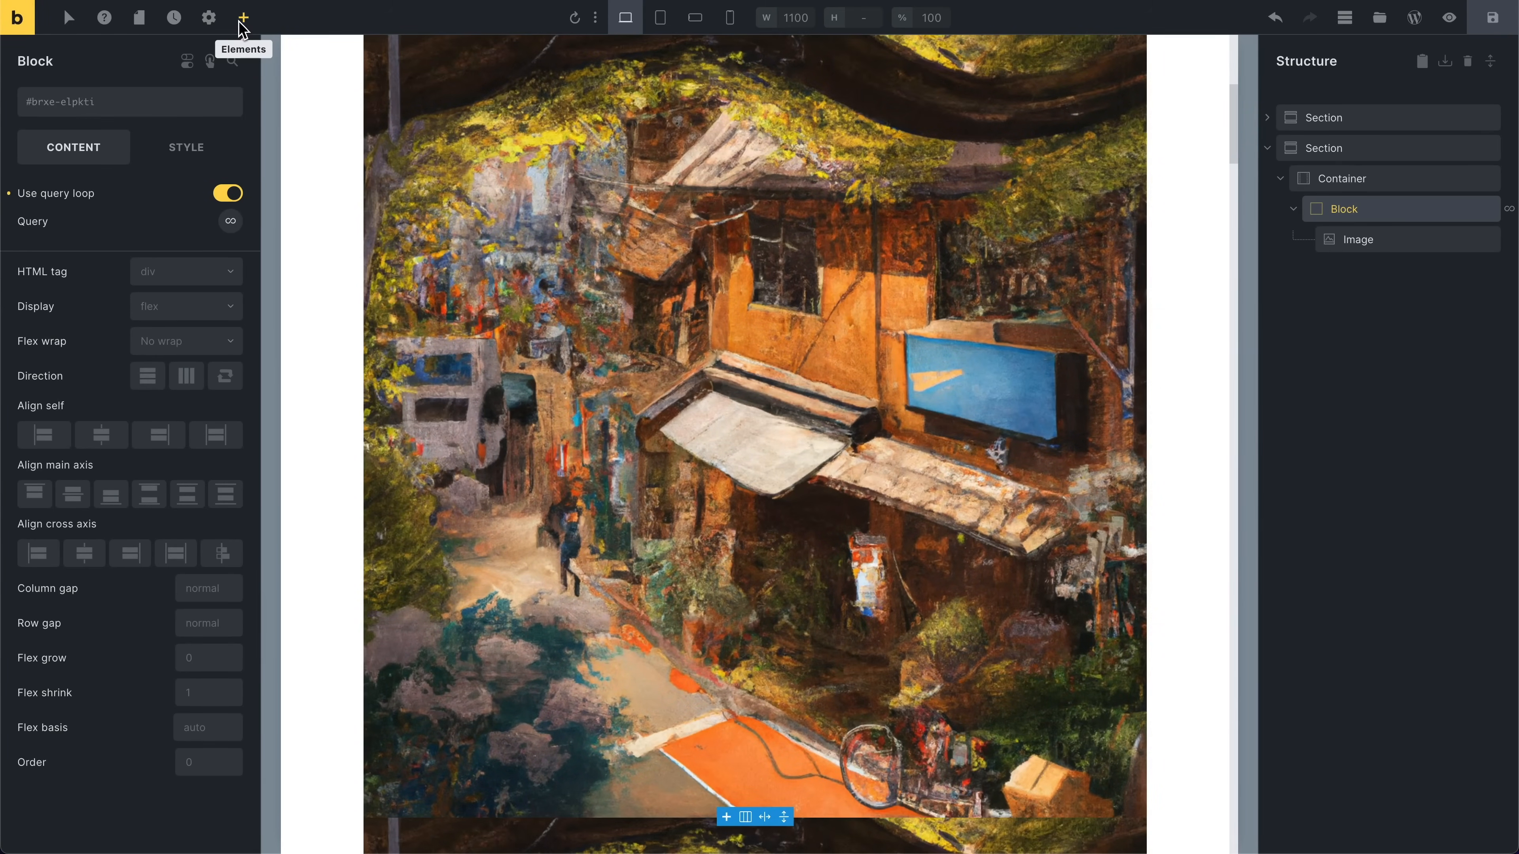
{"action": "left_click", "coordinate": [241, 24]}
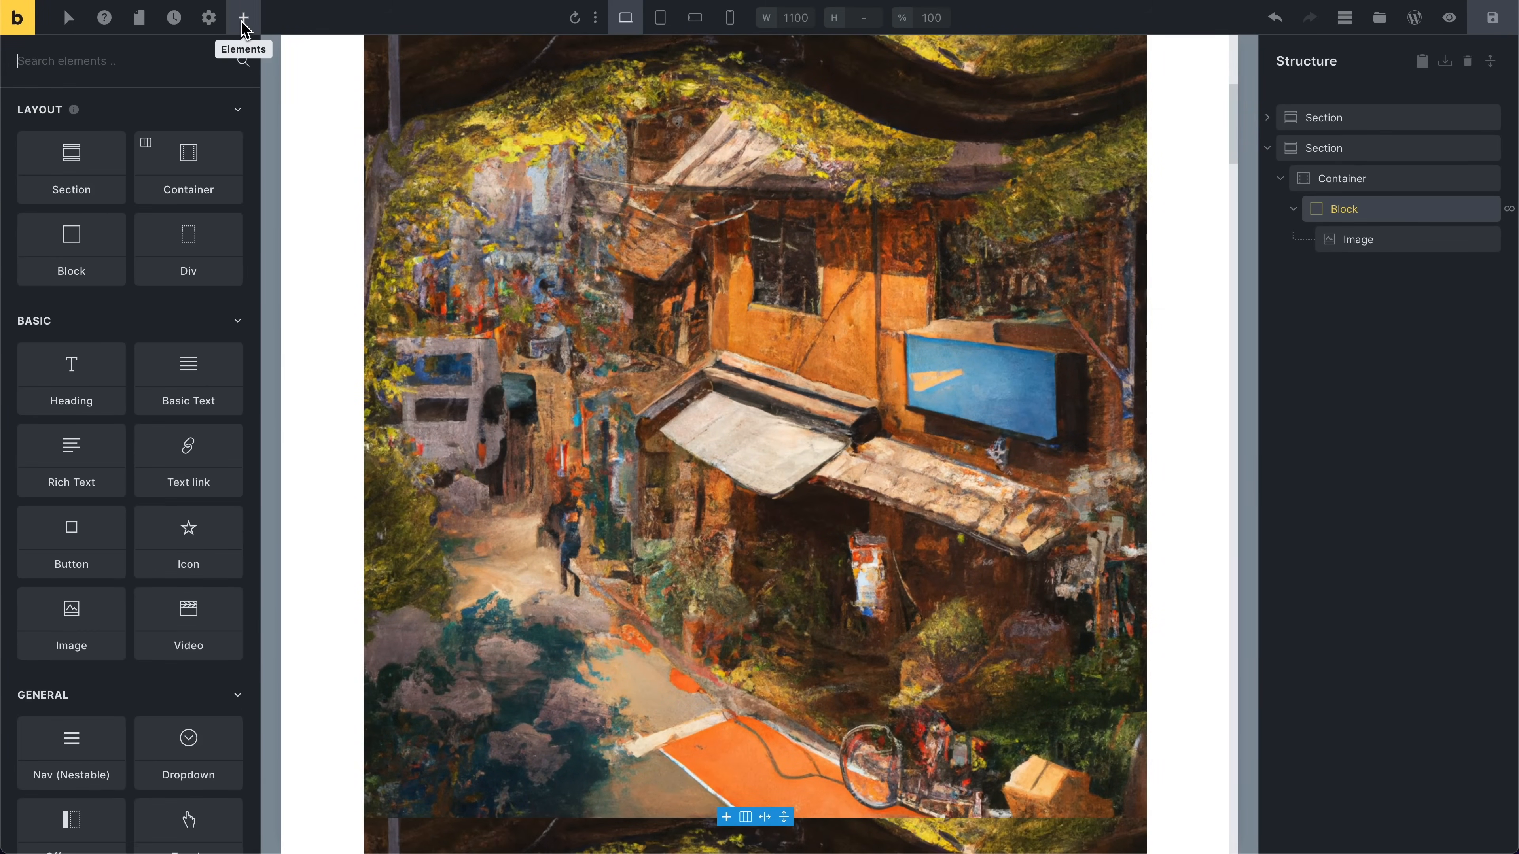
{"action": "type", "text": "post"}
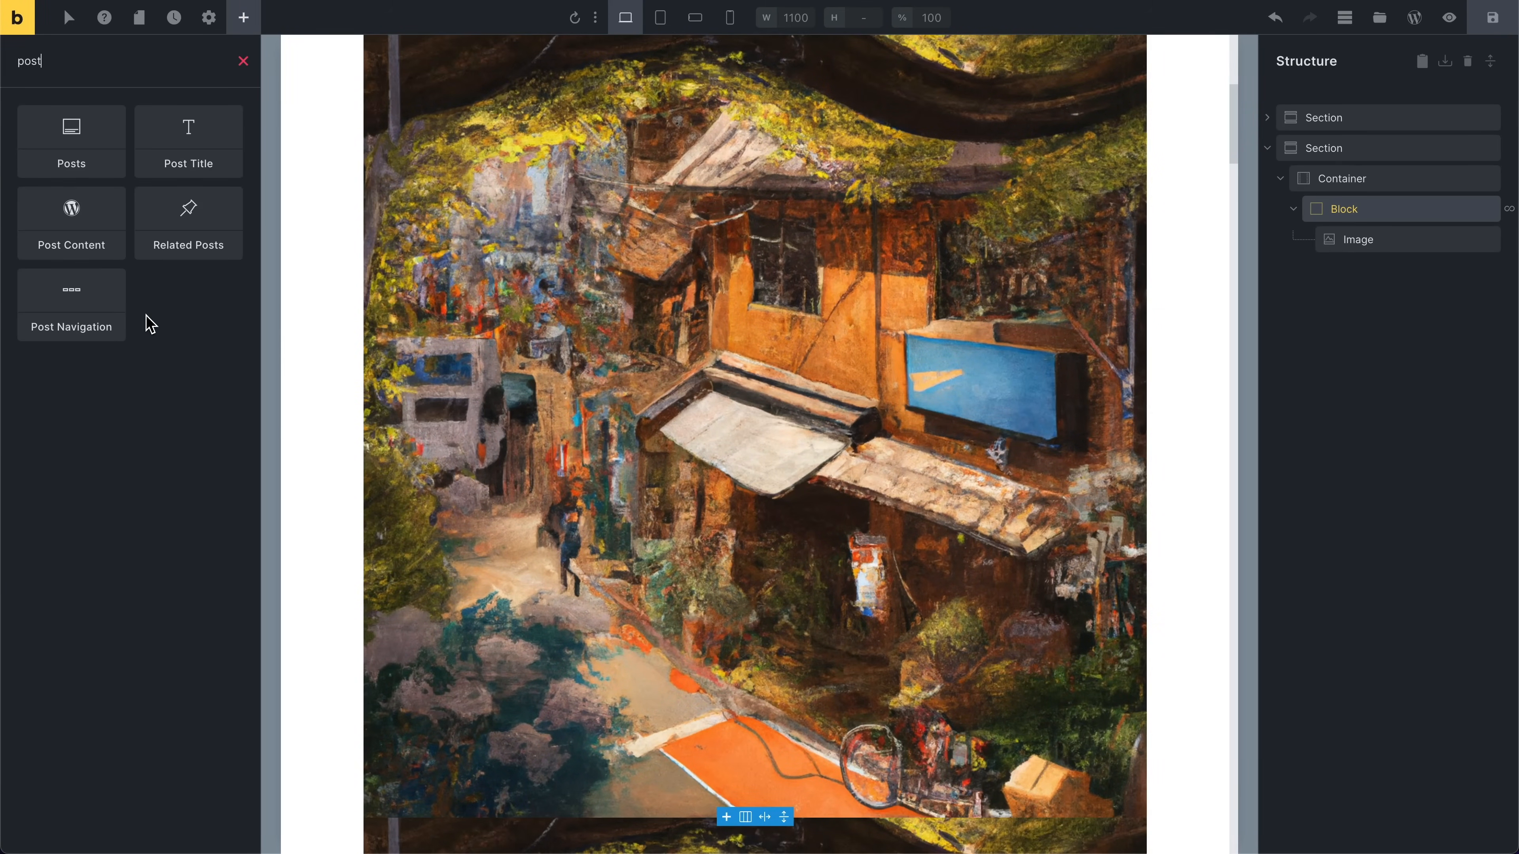
{"action": "left_click", "coordinate": [230, 157]}
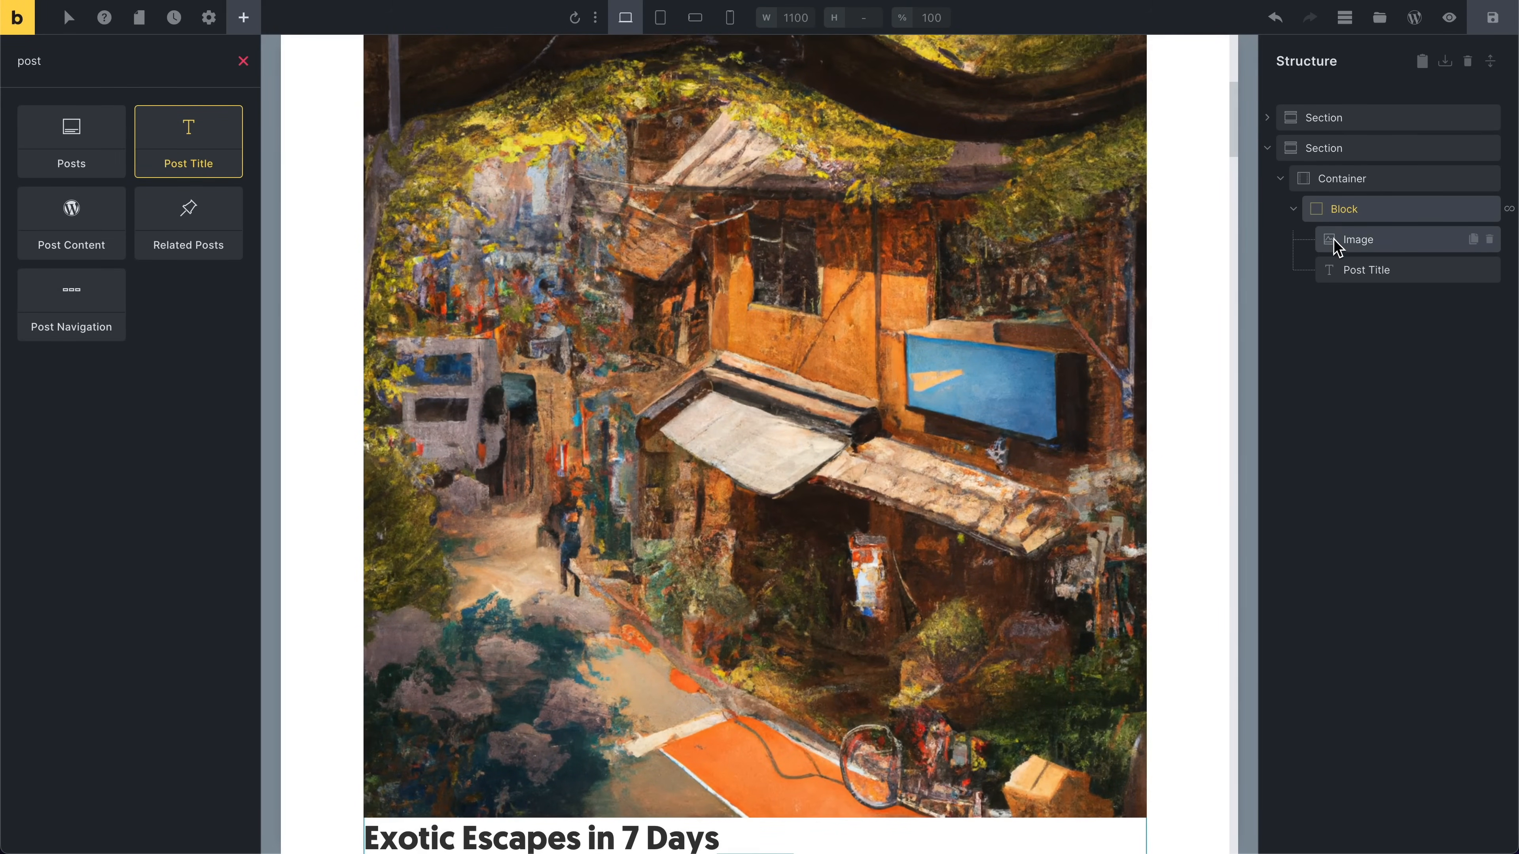
{"action": "left_click_drag", "start_coordinate": [1339, 270], "coordinate": [1338, 239]}
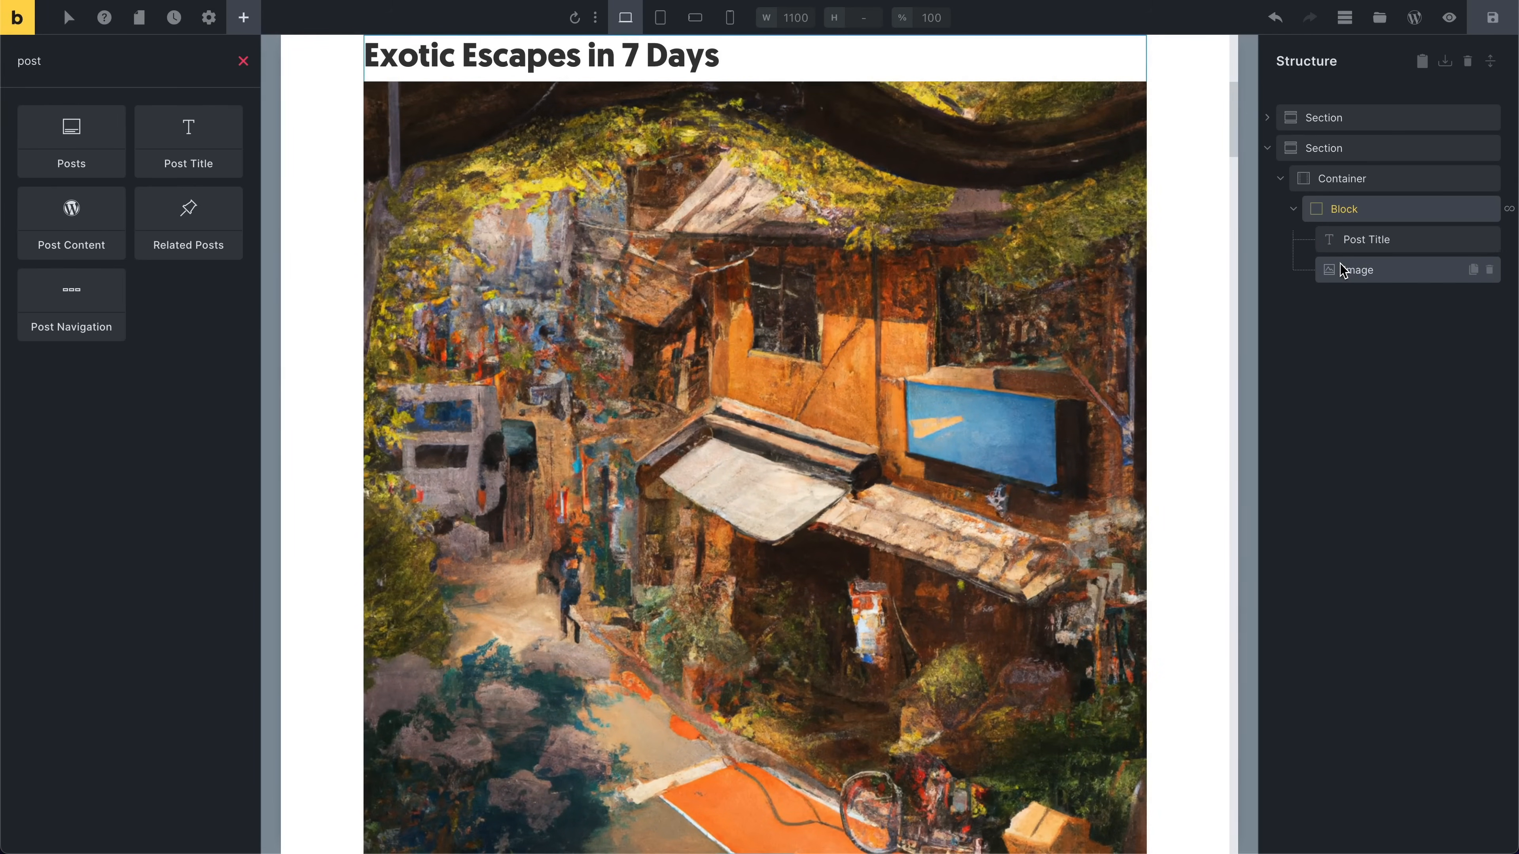
Step: Set the looped image's size to Thumbnail (150×150)
{"action": "left_click", "coordinate": [1343, 270]}
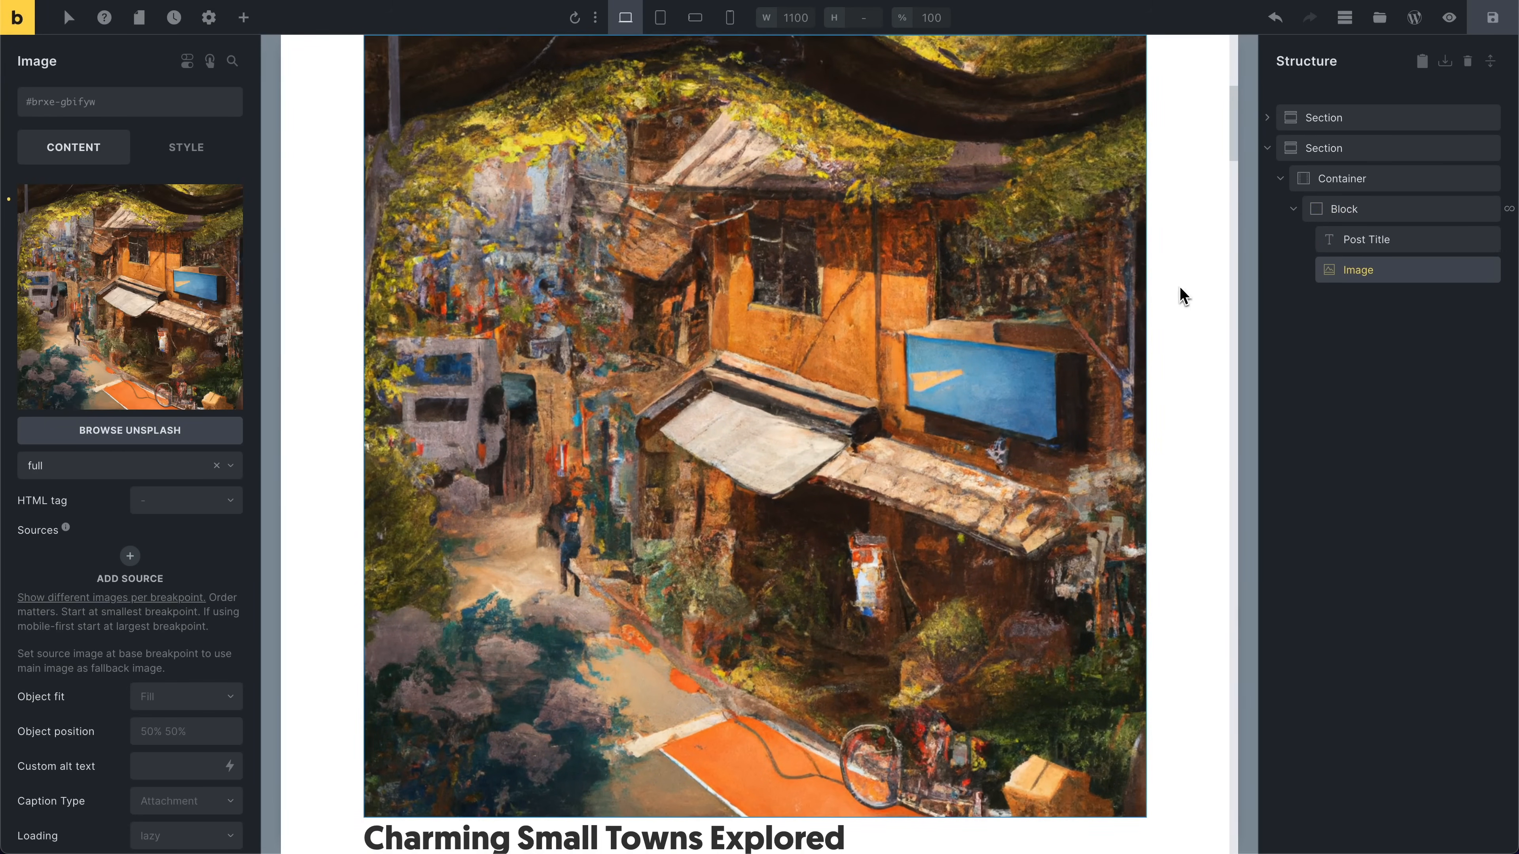
{"action": "left_click", "coordinate": [98, 469]}
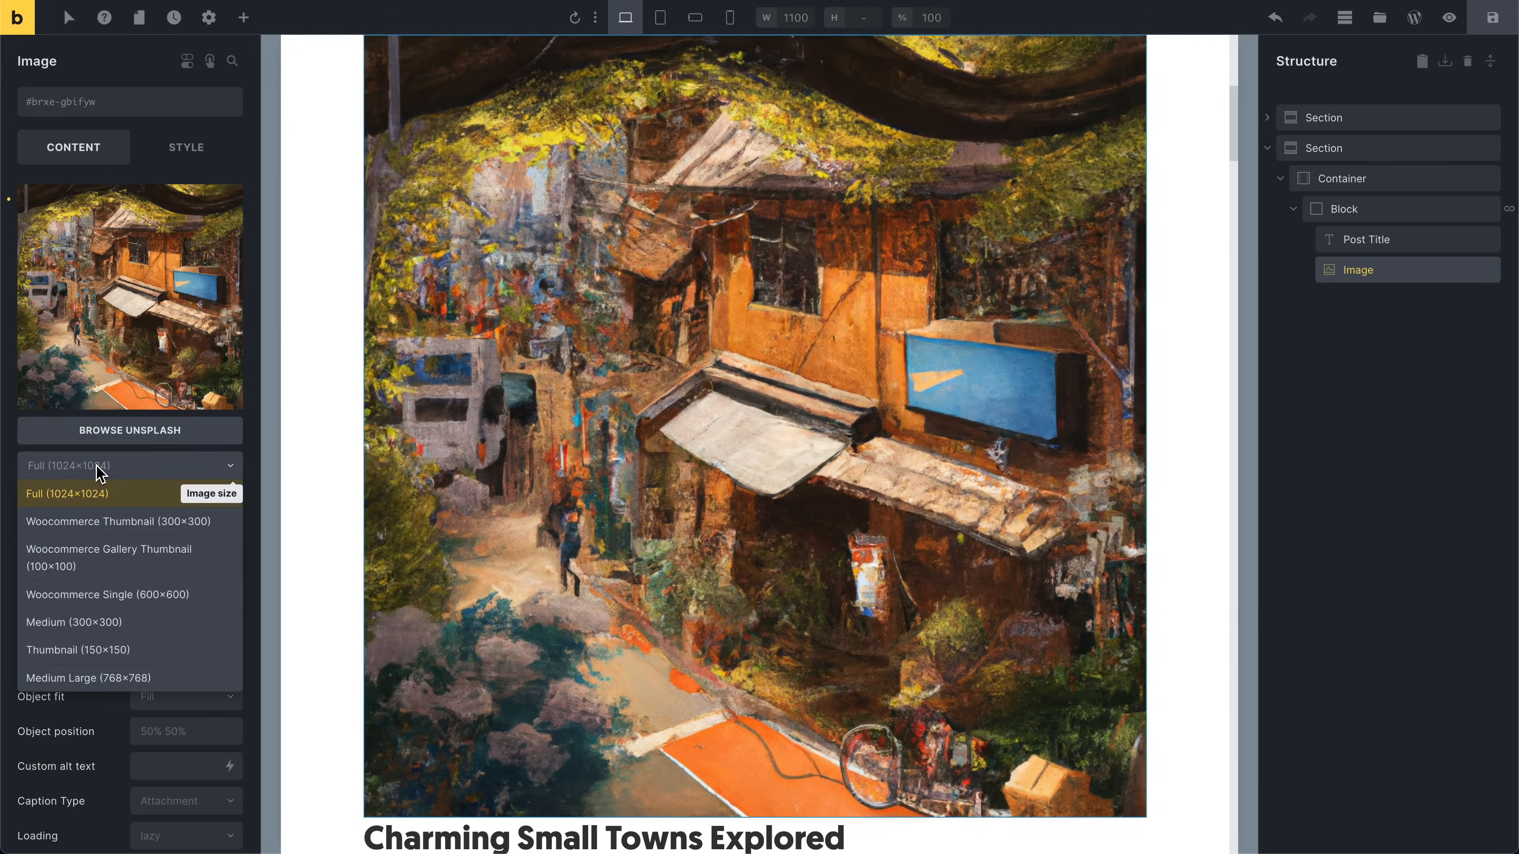
{"action": "left_click", "coordinate": [122, 651]}
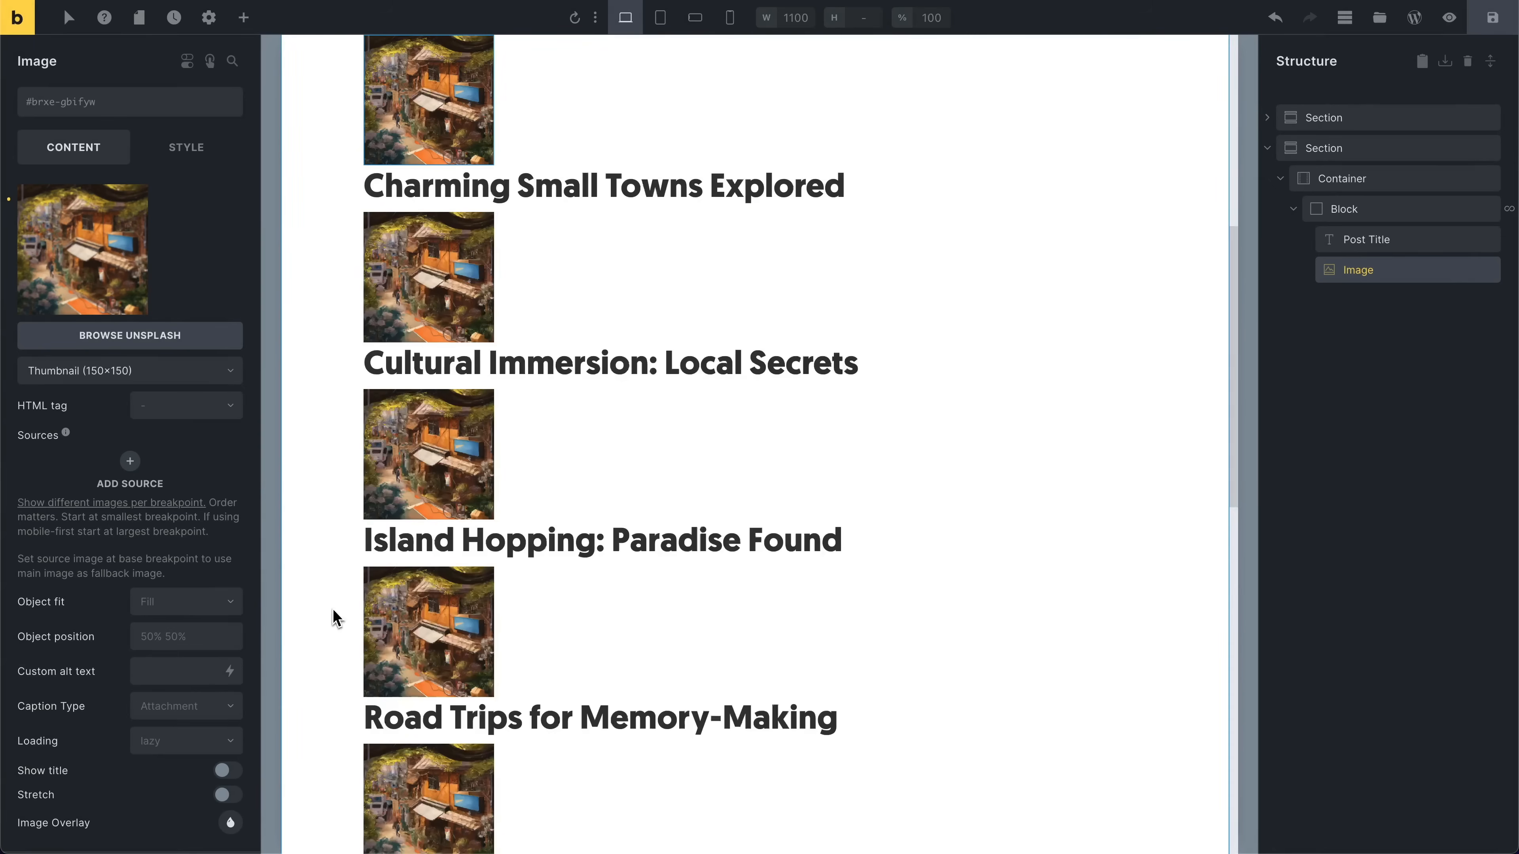
Step: Replace the looped image's main image with the WooCommerce placeholder image from the media library
{"action": "scroll", "coordinate": [529, 482], "scroll_direction": "up", "scroll_amount": 7}
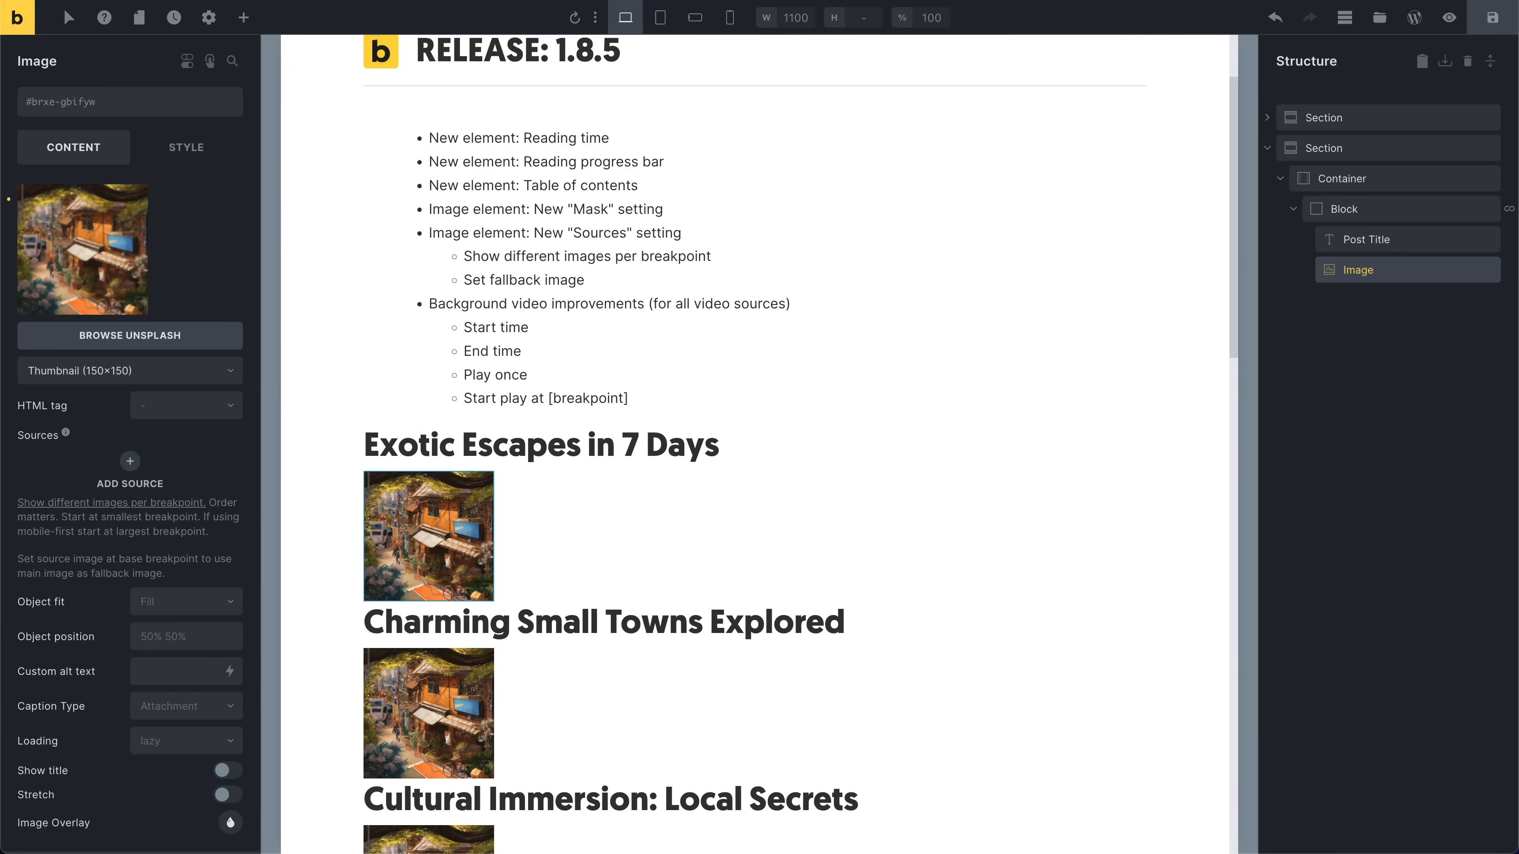
{"action": "left_click", "coordinate": [55, 226]}
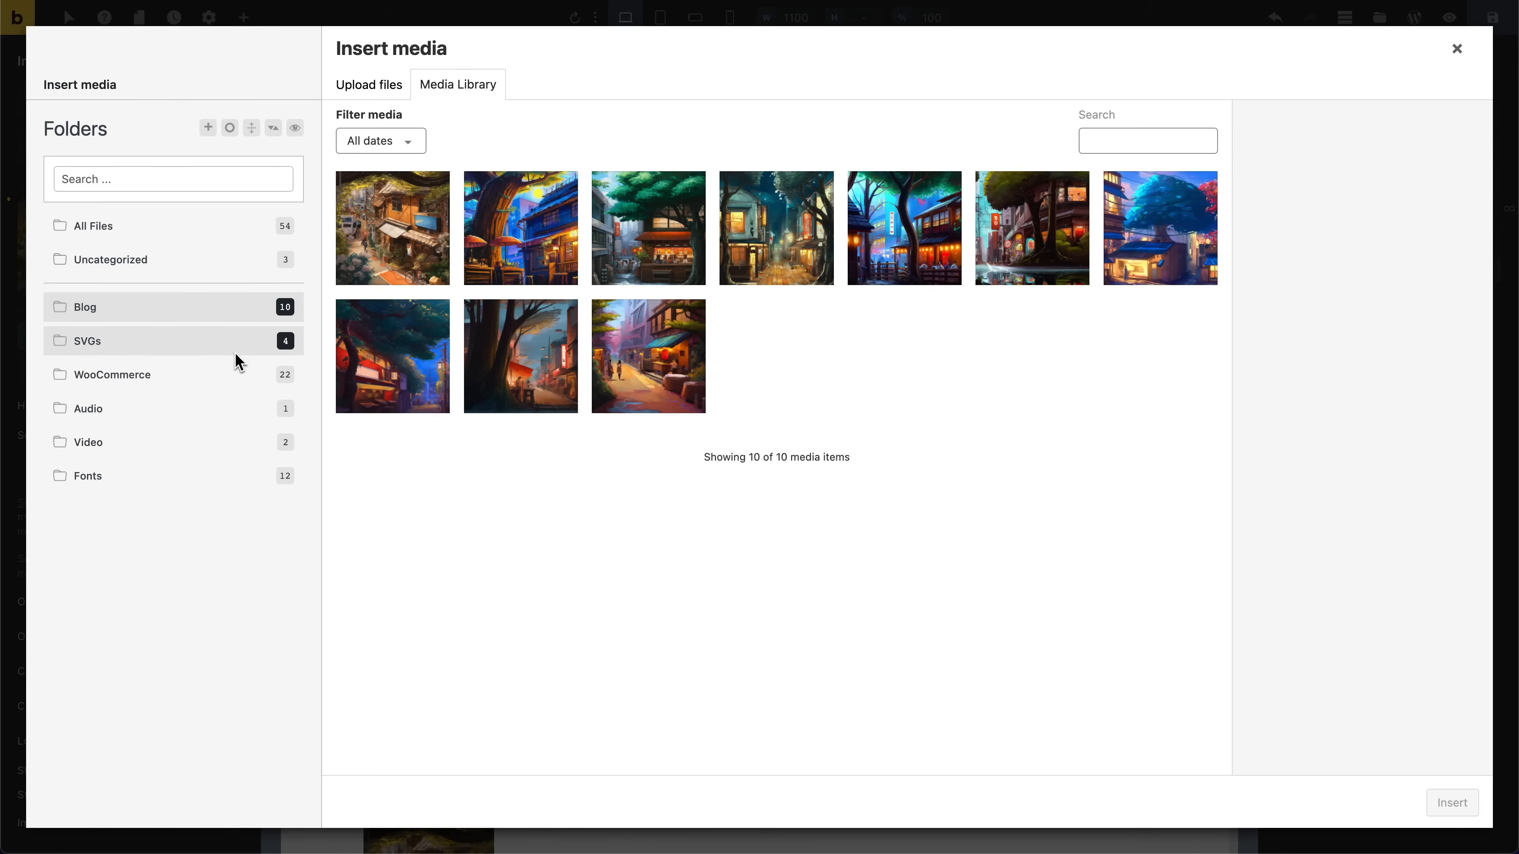
{"action": "left_click", "coordinate": [195, 375]}
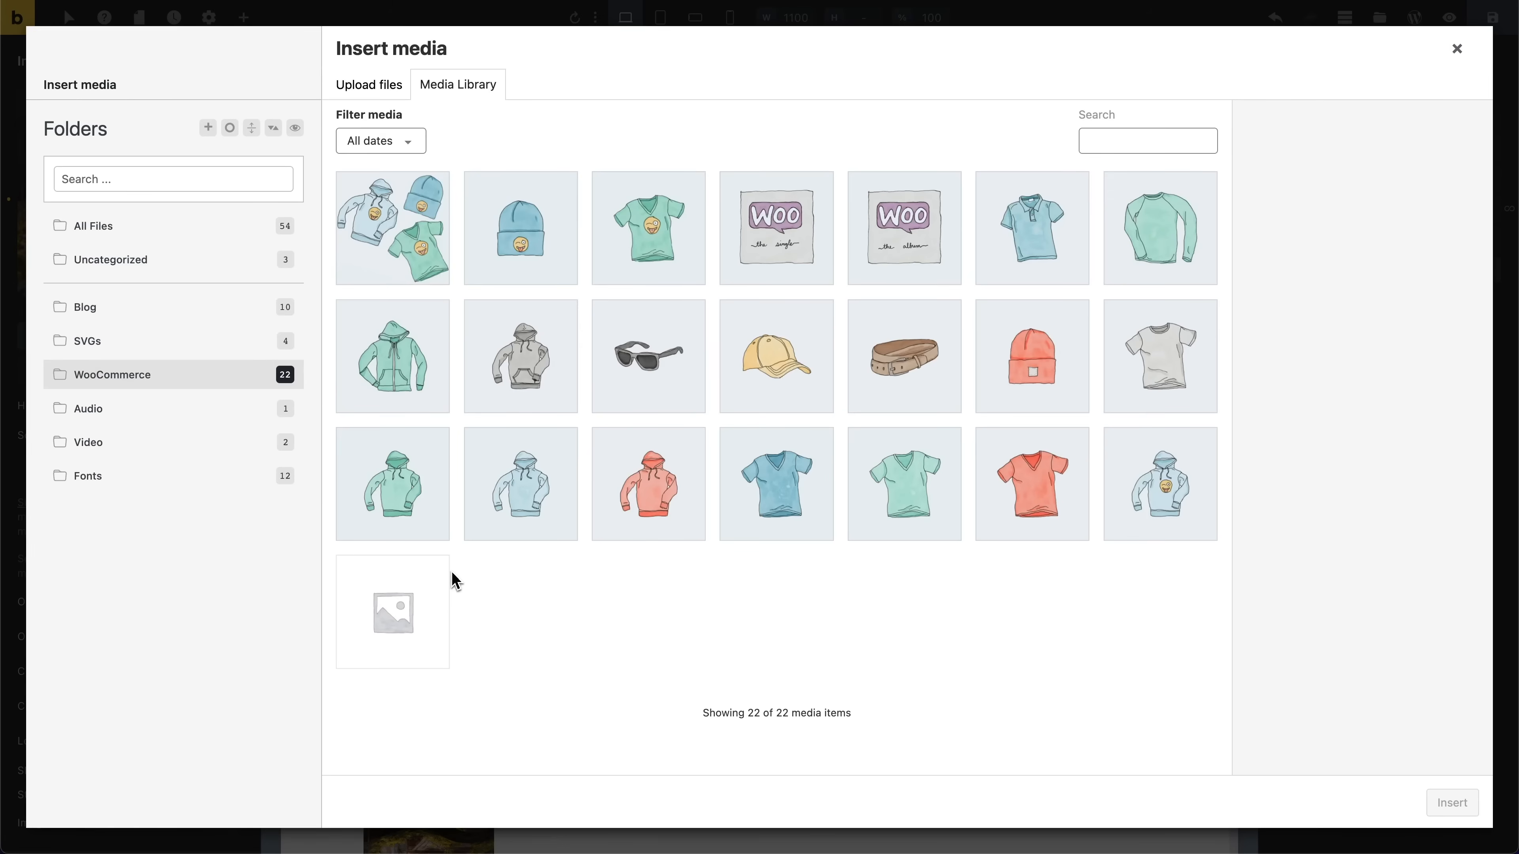
{"action": "left_click", "coordinate": [443, 599]}
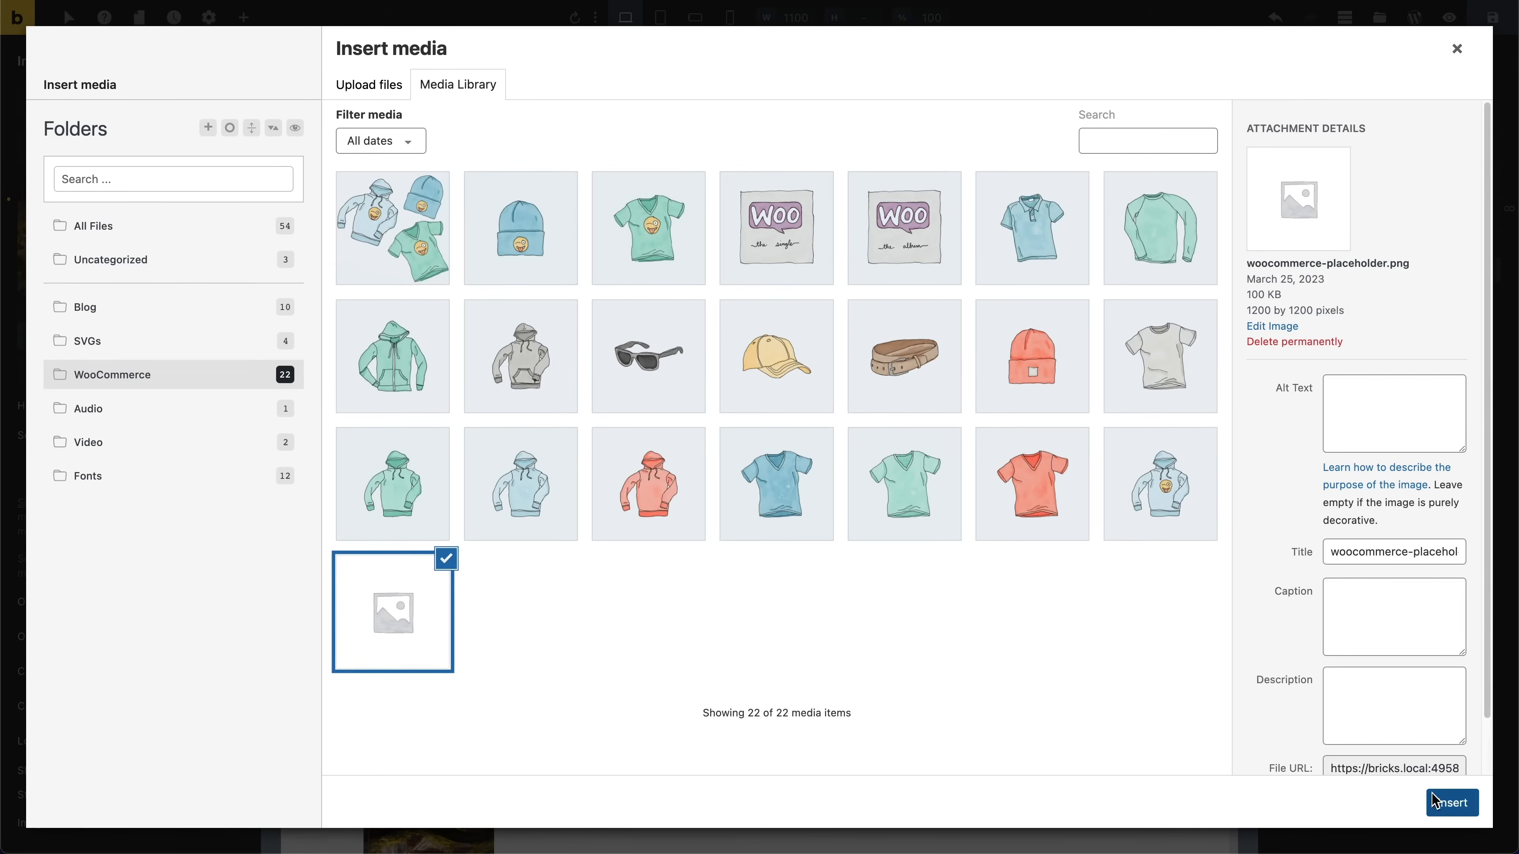
{"action": "left_click", "coordinate": [1451, 803]}
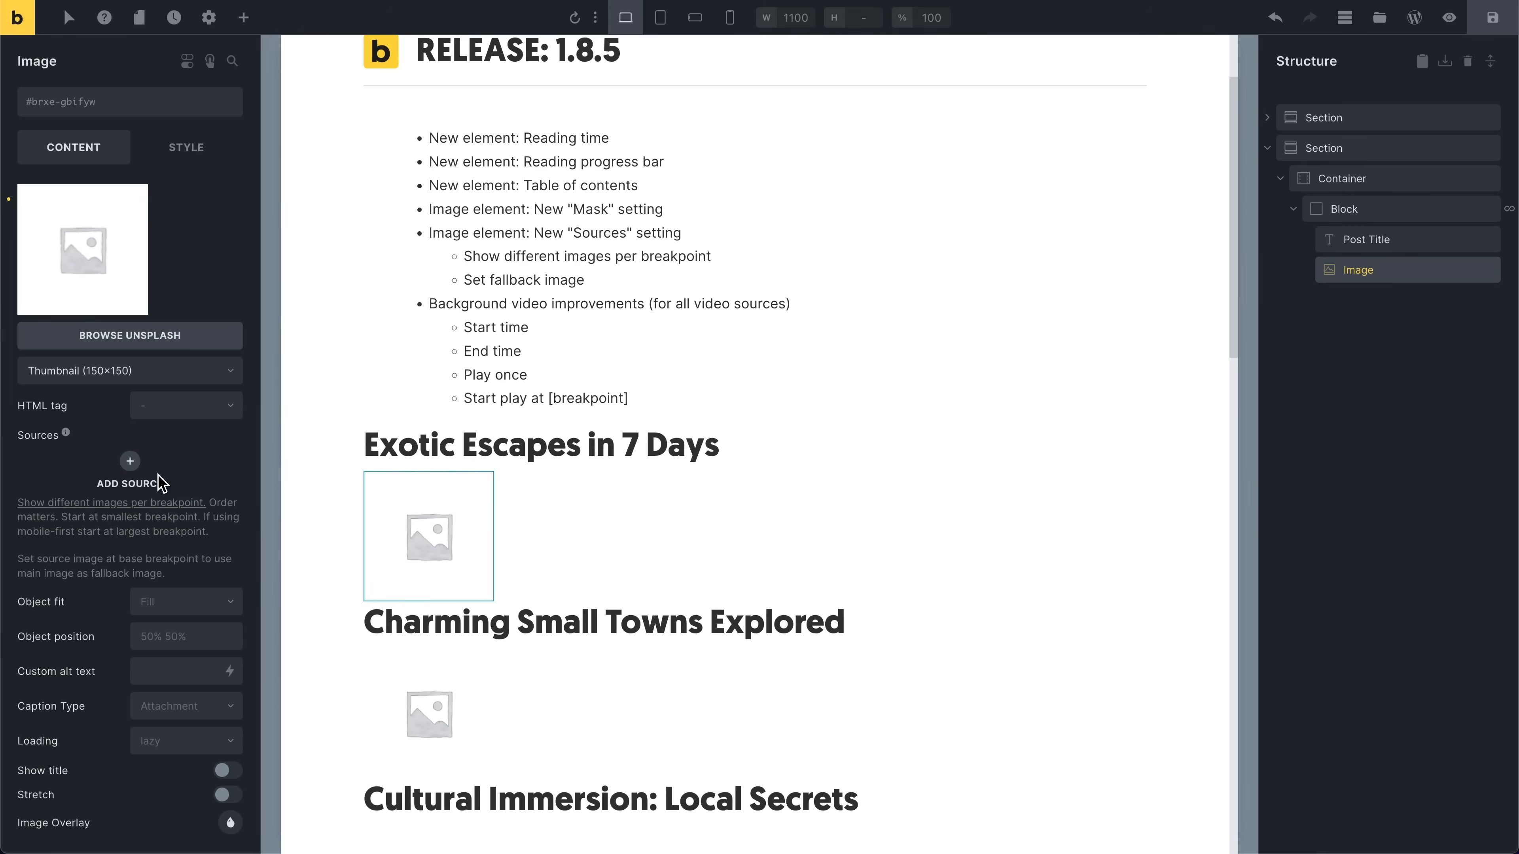
Step: Add a new image source and set its breakpoint to Desktop (Base breakpoint)
{"action": "left_click", "coordinate": [131, 461]}
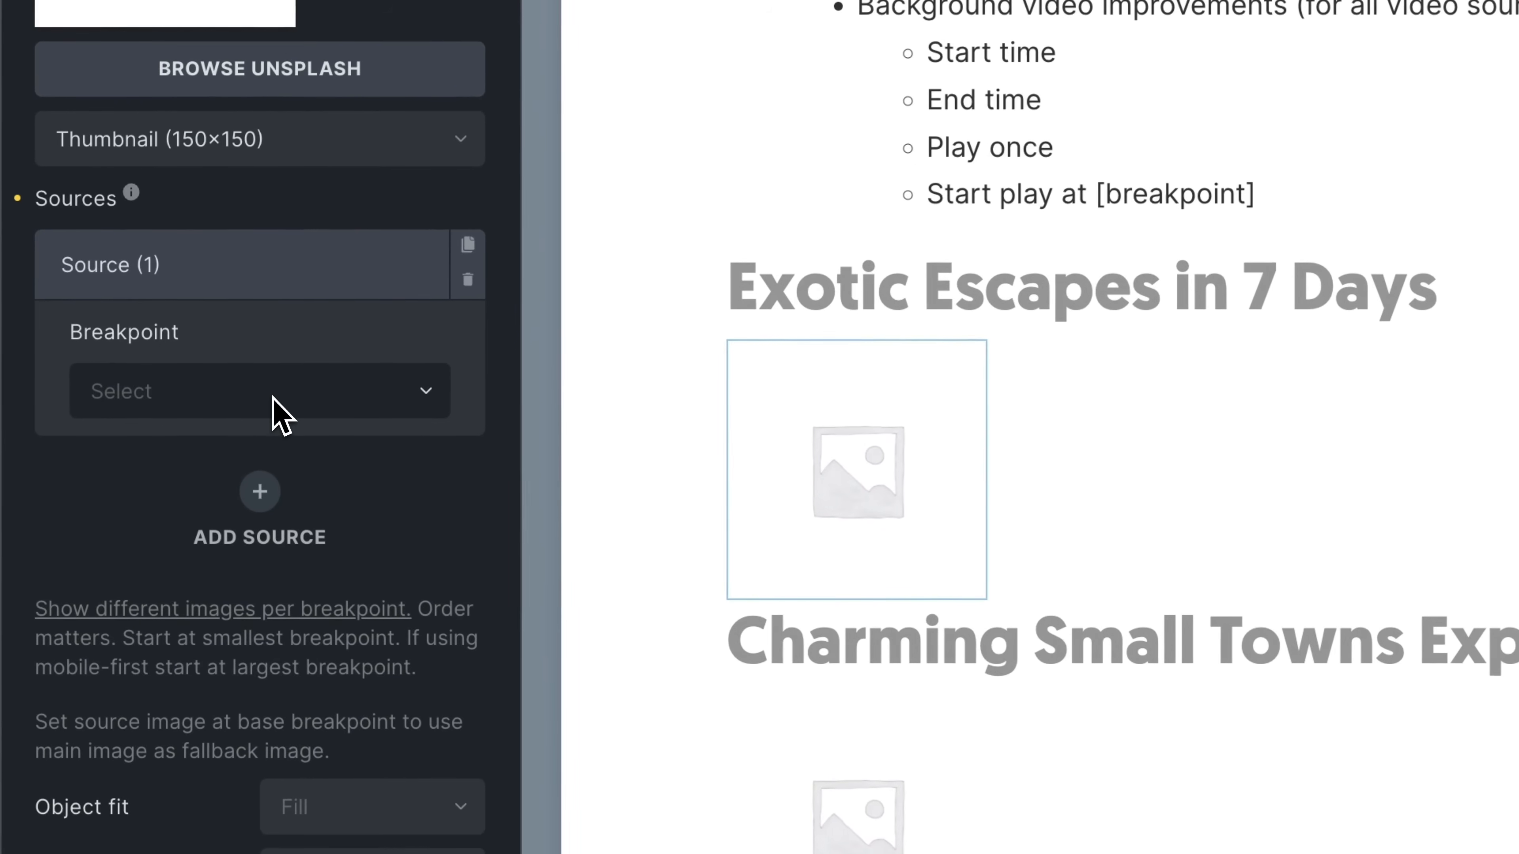
{"action": "left_click", "coordinate": [273, 402]}
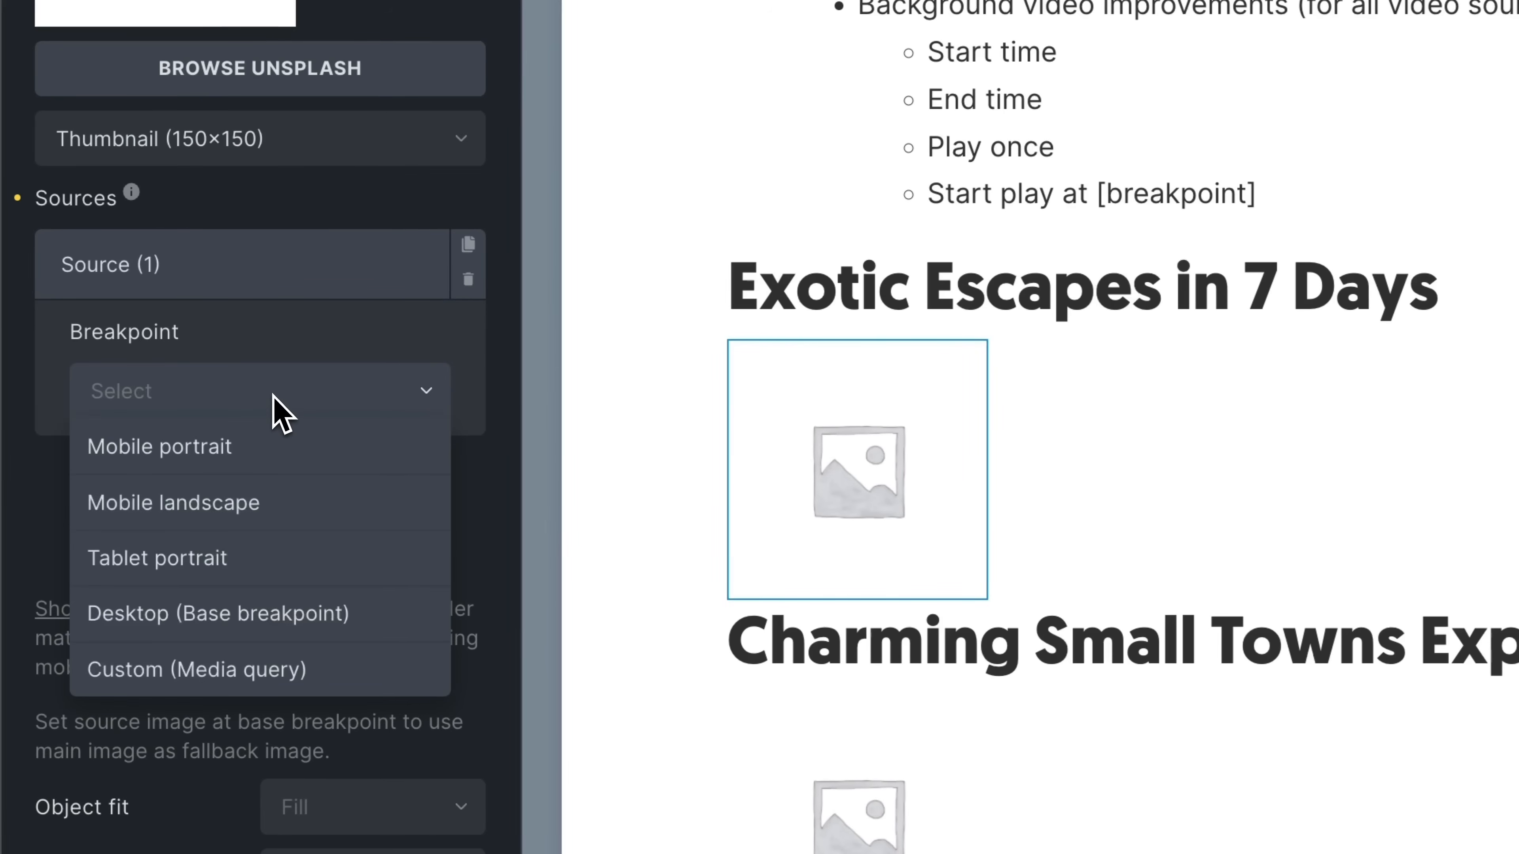
{"action": "left_click", "coordinate": [283, 606]}
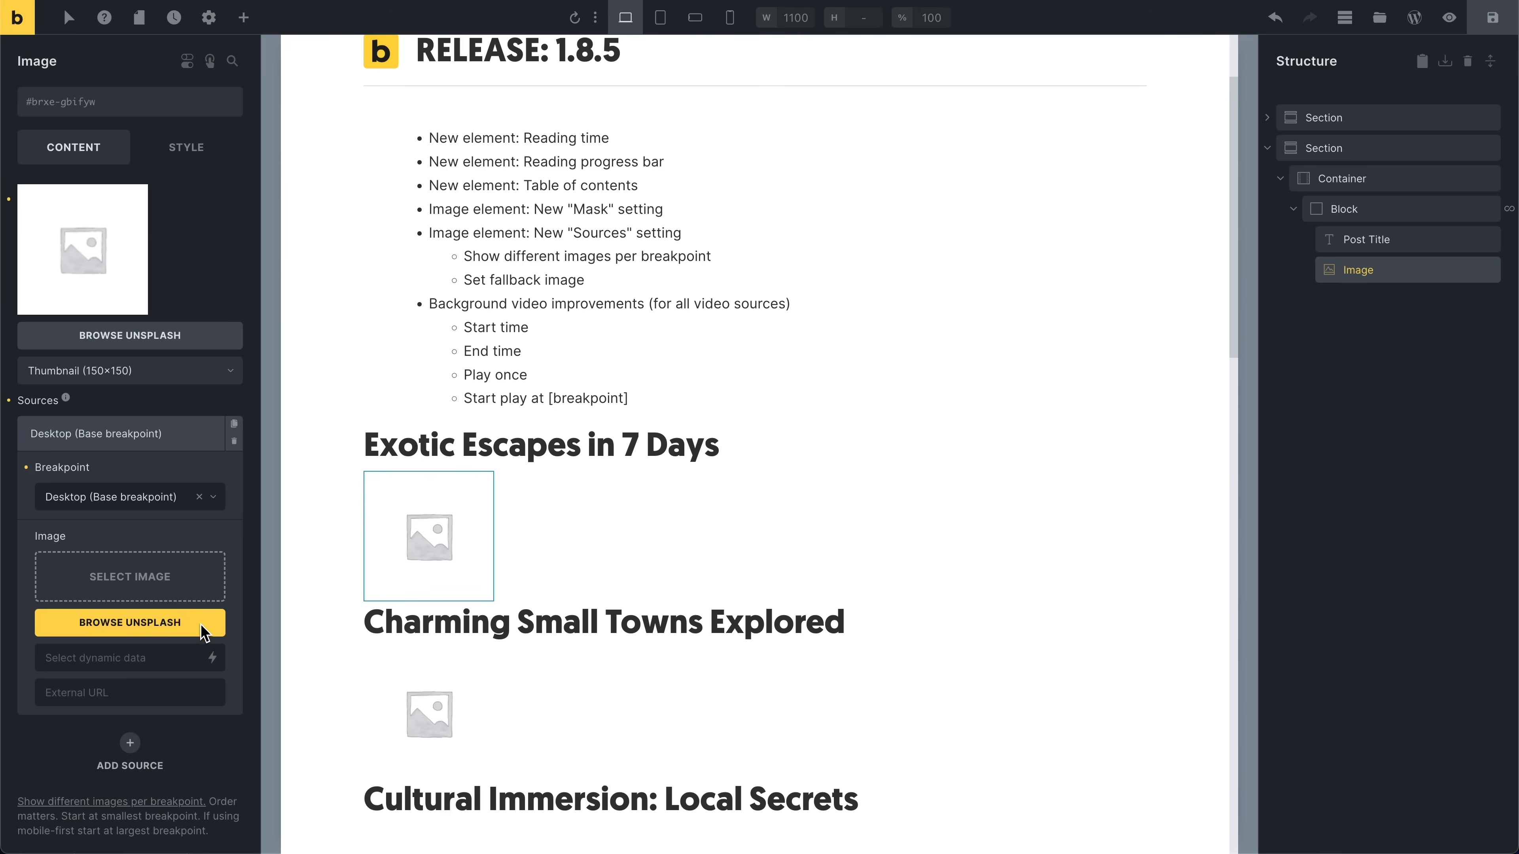
Step: Set the source image to the featured image dynamic data at Medium (300×300) size
{"action": "left_click", "coordinate": [214, 661]}
{"action": "type", "text": "feat"}
{"action": "left_click", "coordinate": [169, 750]}
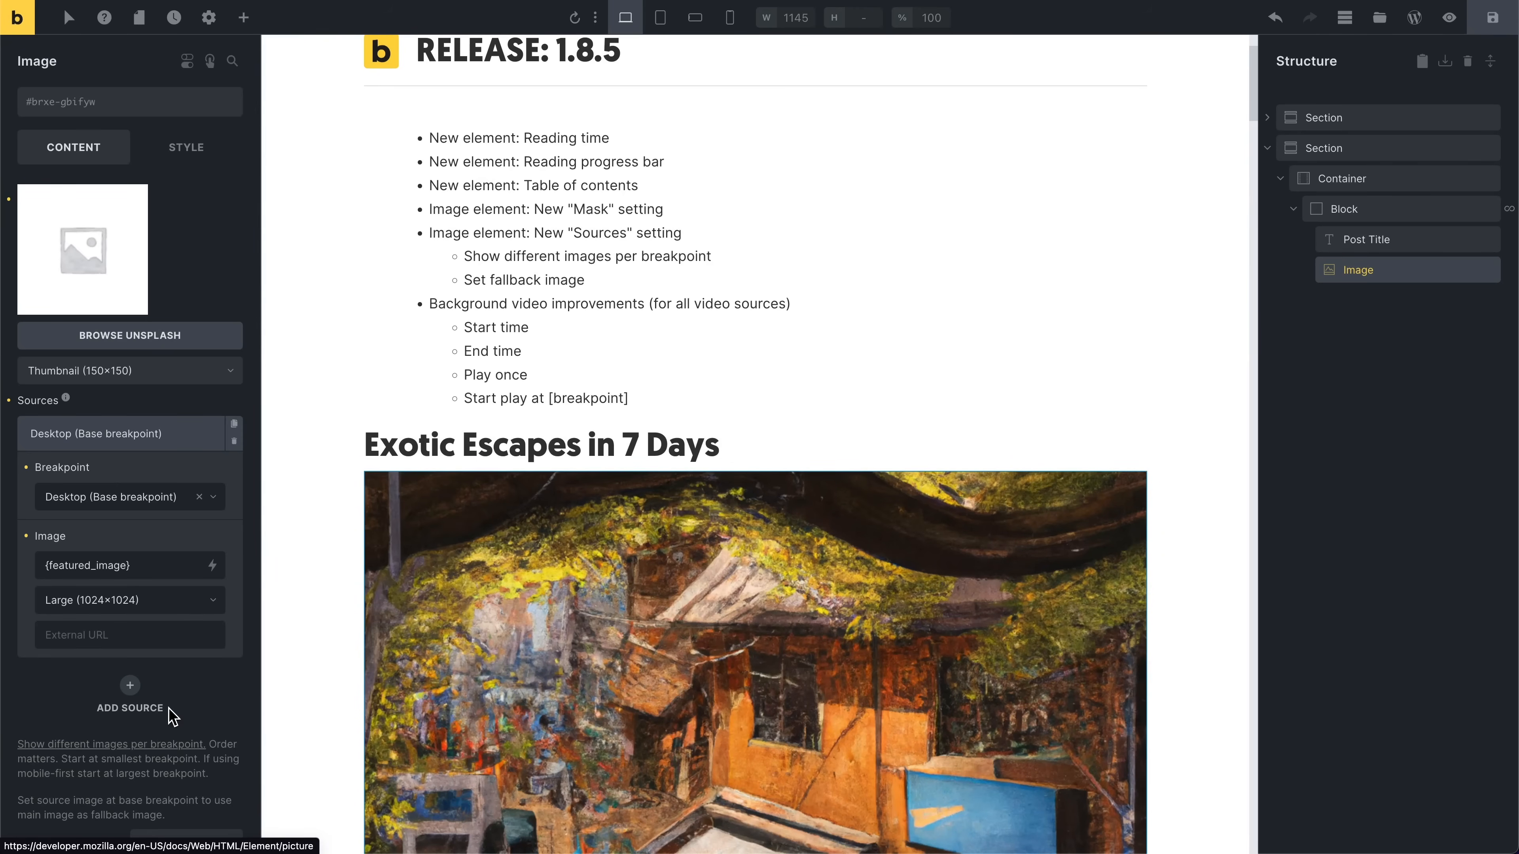
{"action": "left_click", "coordinate": [164, 601]}
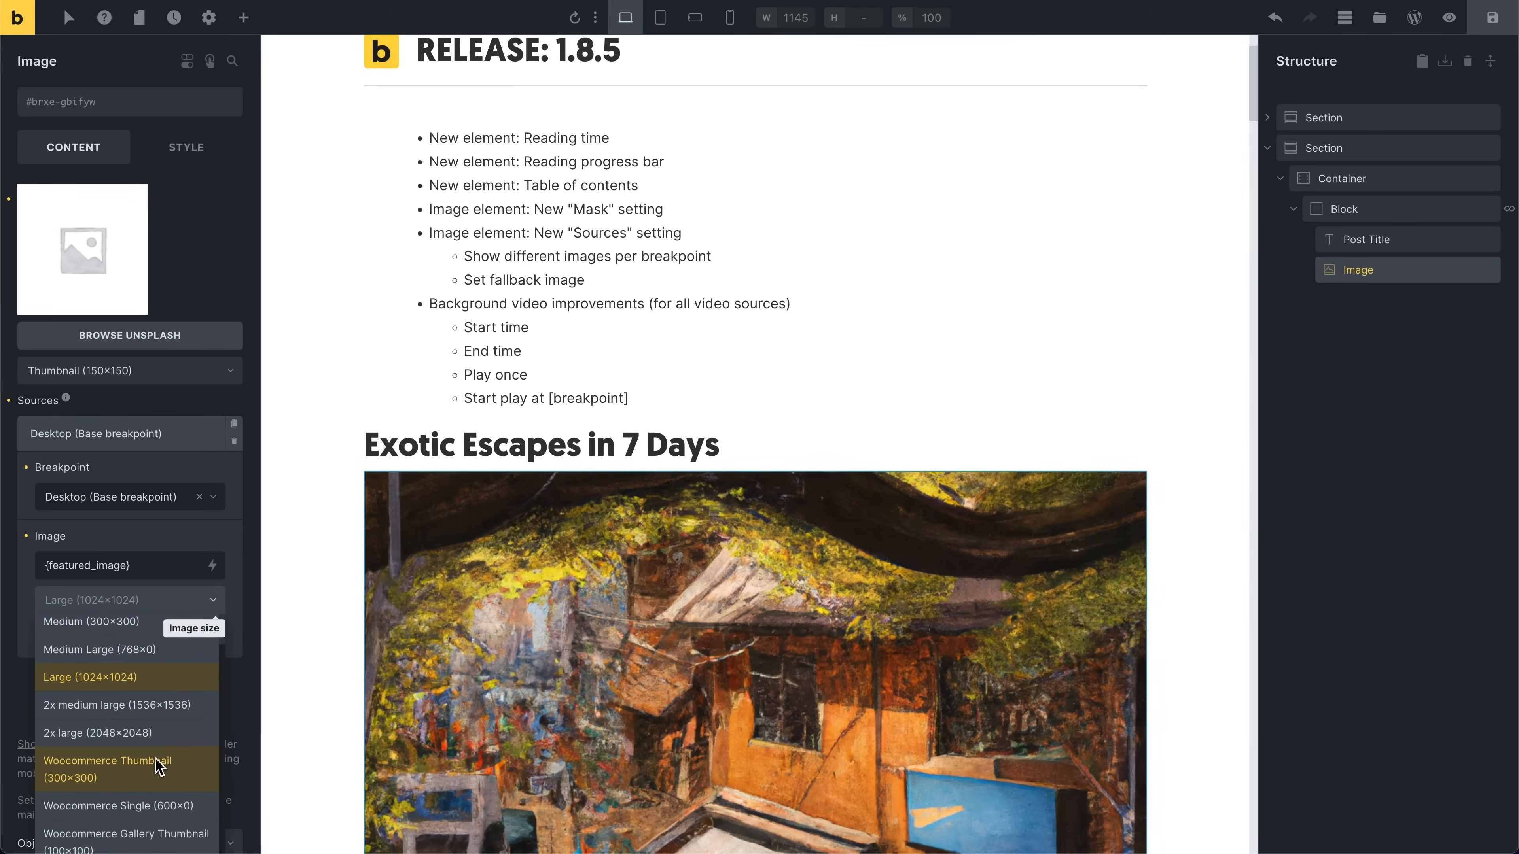
{"action": "left_click", "coordinate": [121, 623]}
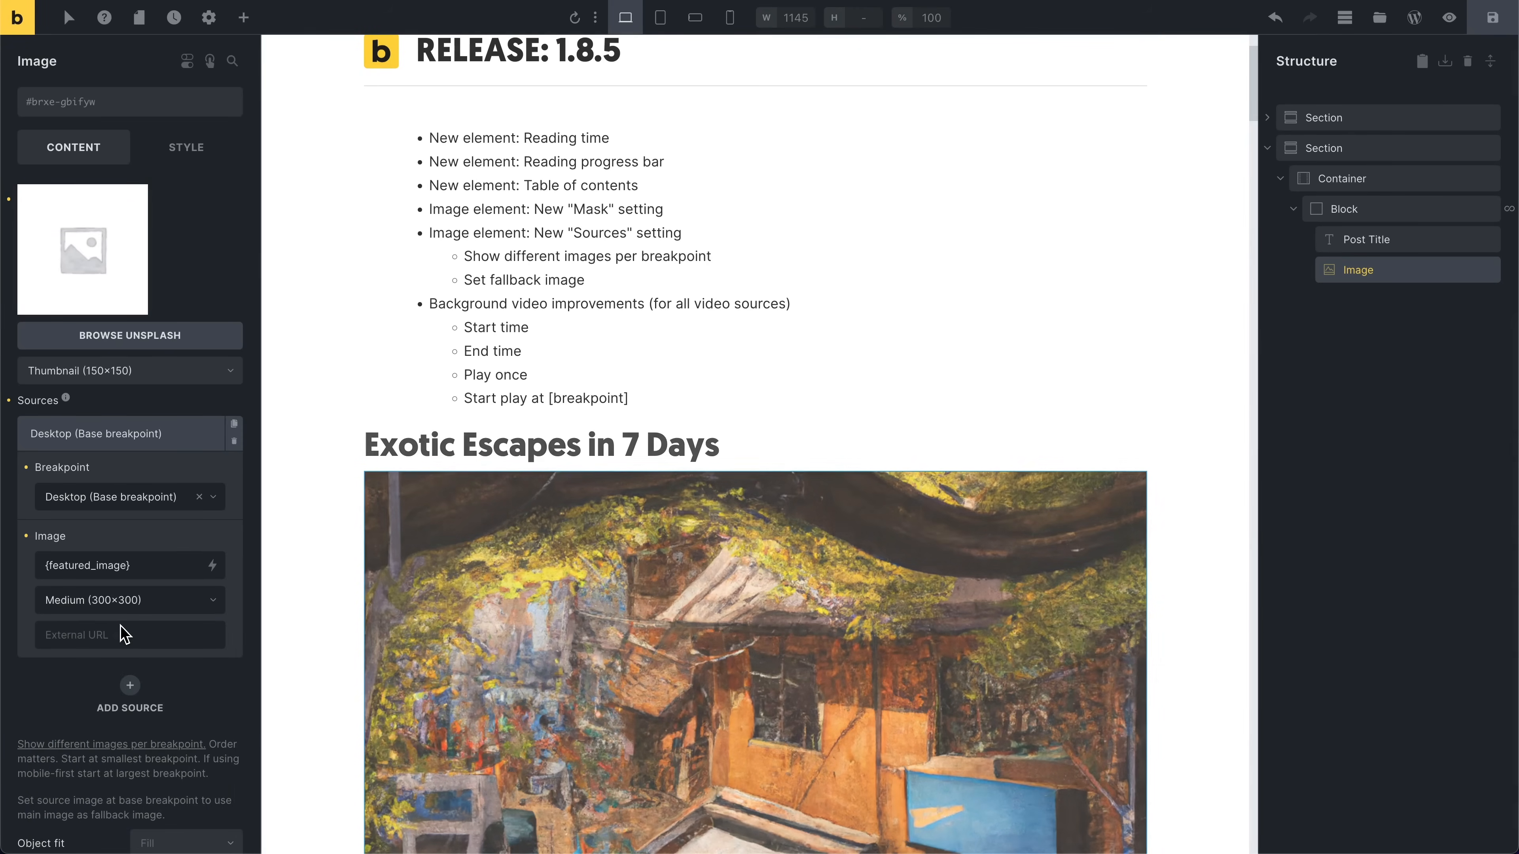
Step: Replace the source image with the ACF Image (Post) dynamic field and set its size to Medium (300×300)
{"action": "scroll", "coordinate": [431, 595], "scroll_direction": "down", "scroll_amount": 20}
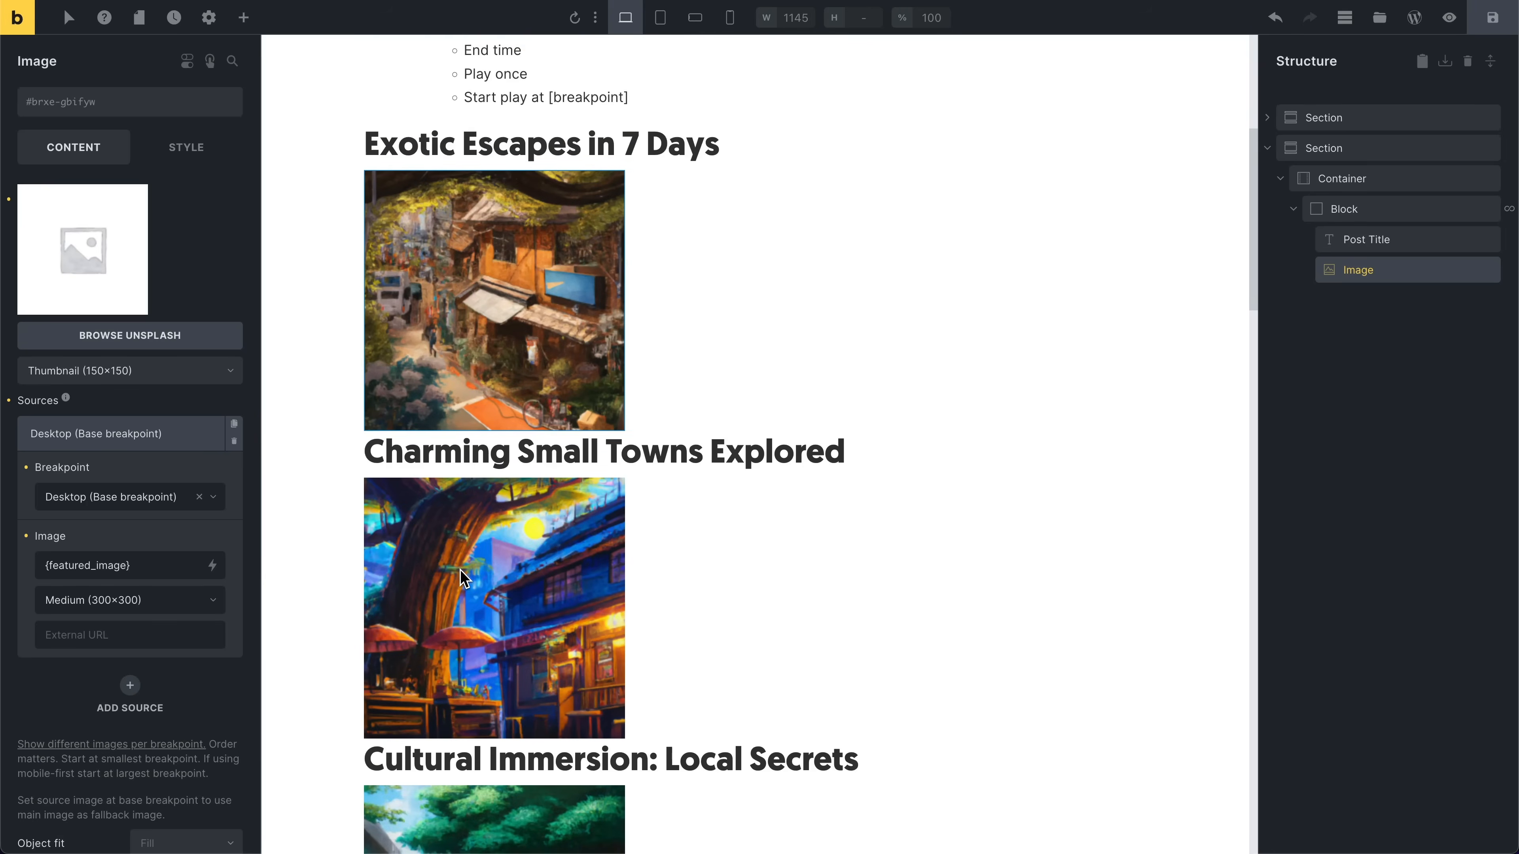
{"action": "scroll", "coordinate": [464, 586], "scroll_direction": "up", "scroll_amount": 20}
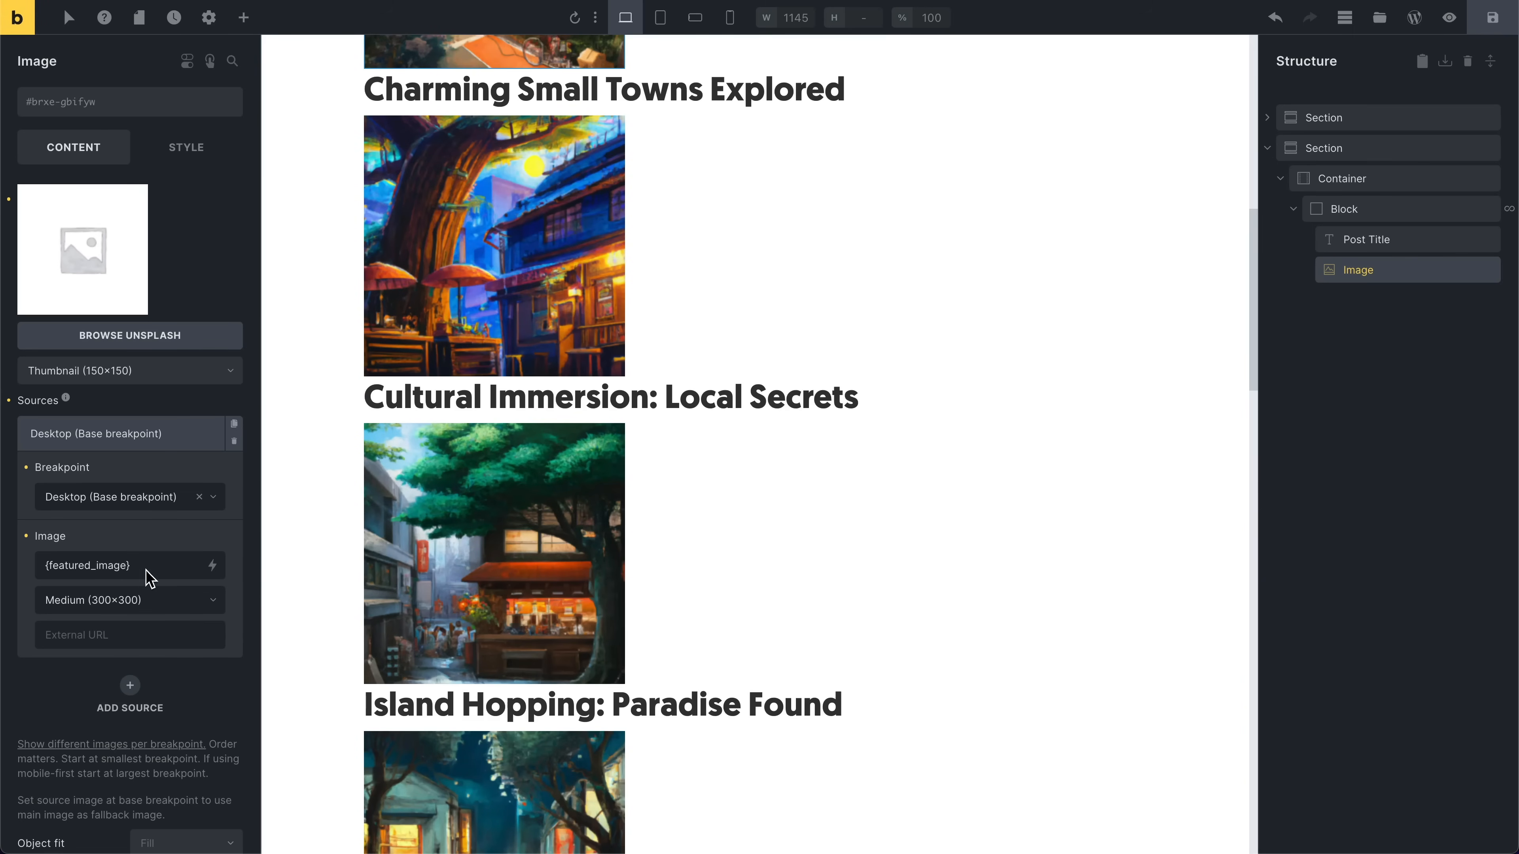
{"action": "key", "text": "ctrl+a"}
{"action": "key", "text": "BackSpace"}
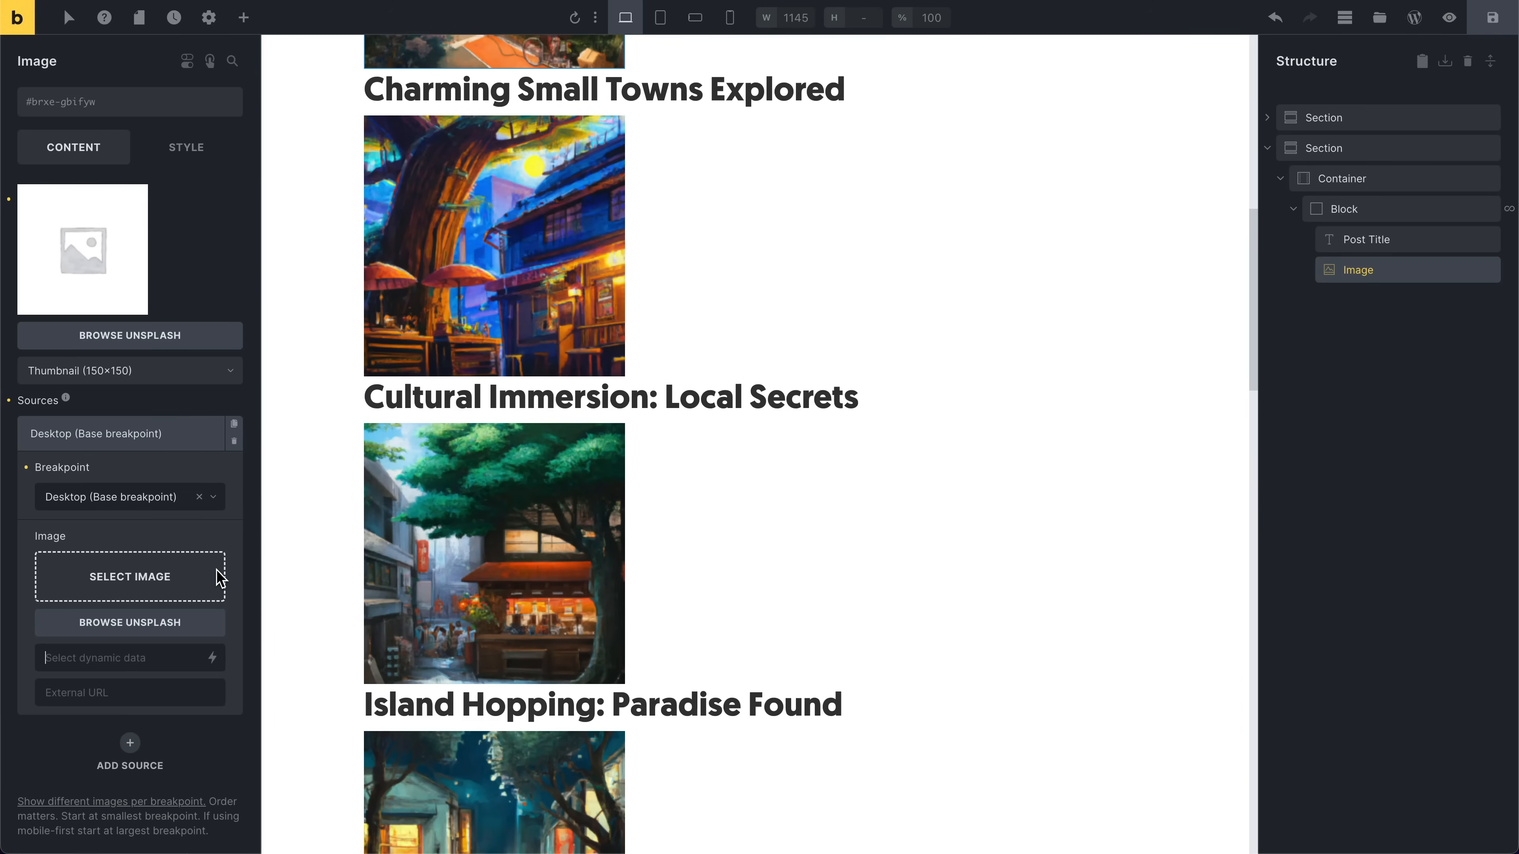
{"action": "left_click", "coordinate": [215, 658]}
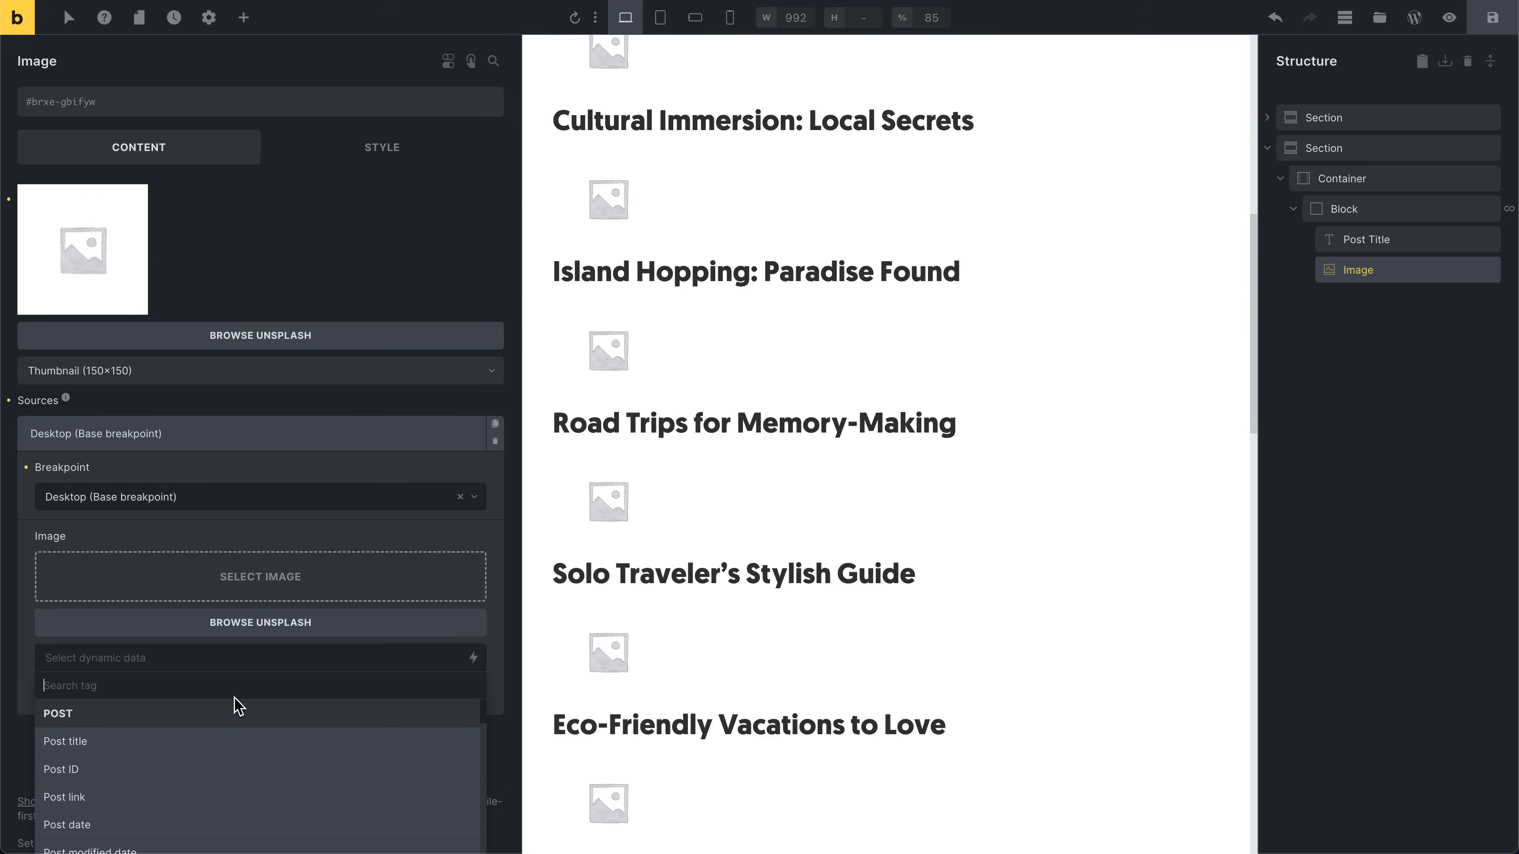
{"action": "type", "text": "image"}
{"action": "scroll", "coordinate": [238, 712], "scroll_direction": "down", "scroll_amount": 2}
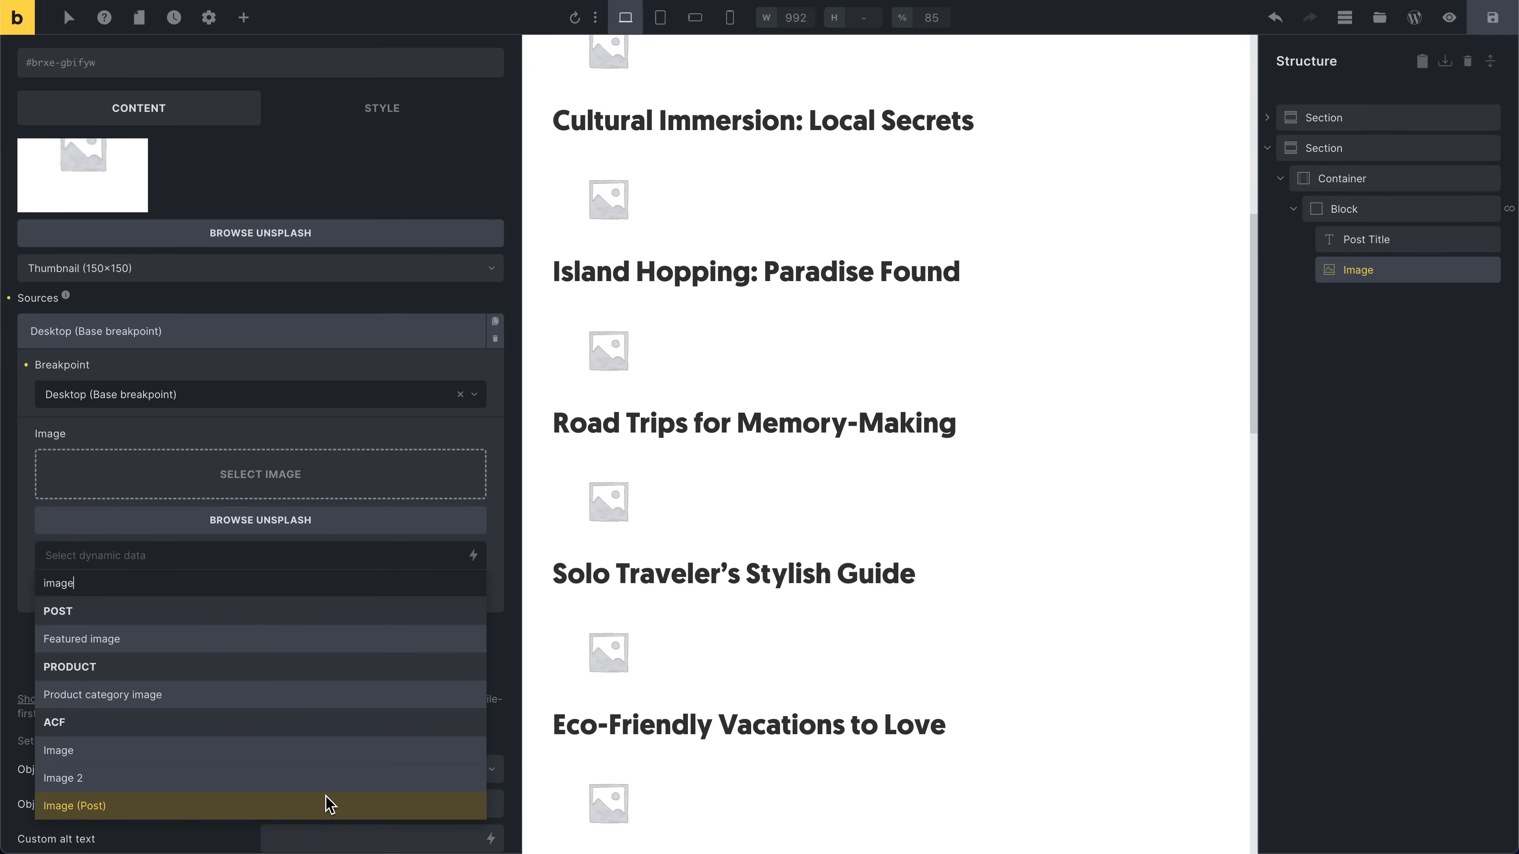
{"action": "left_click", "coordinate": [333, 806]}
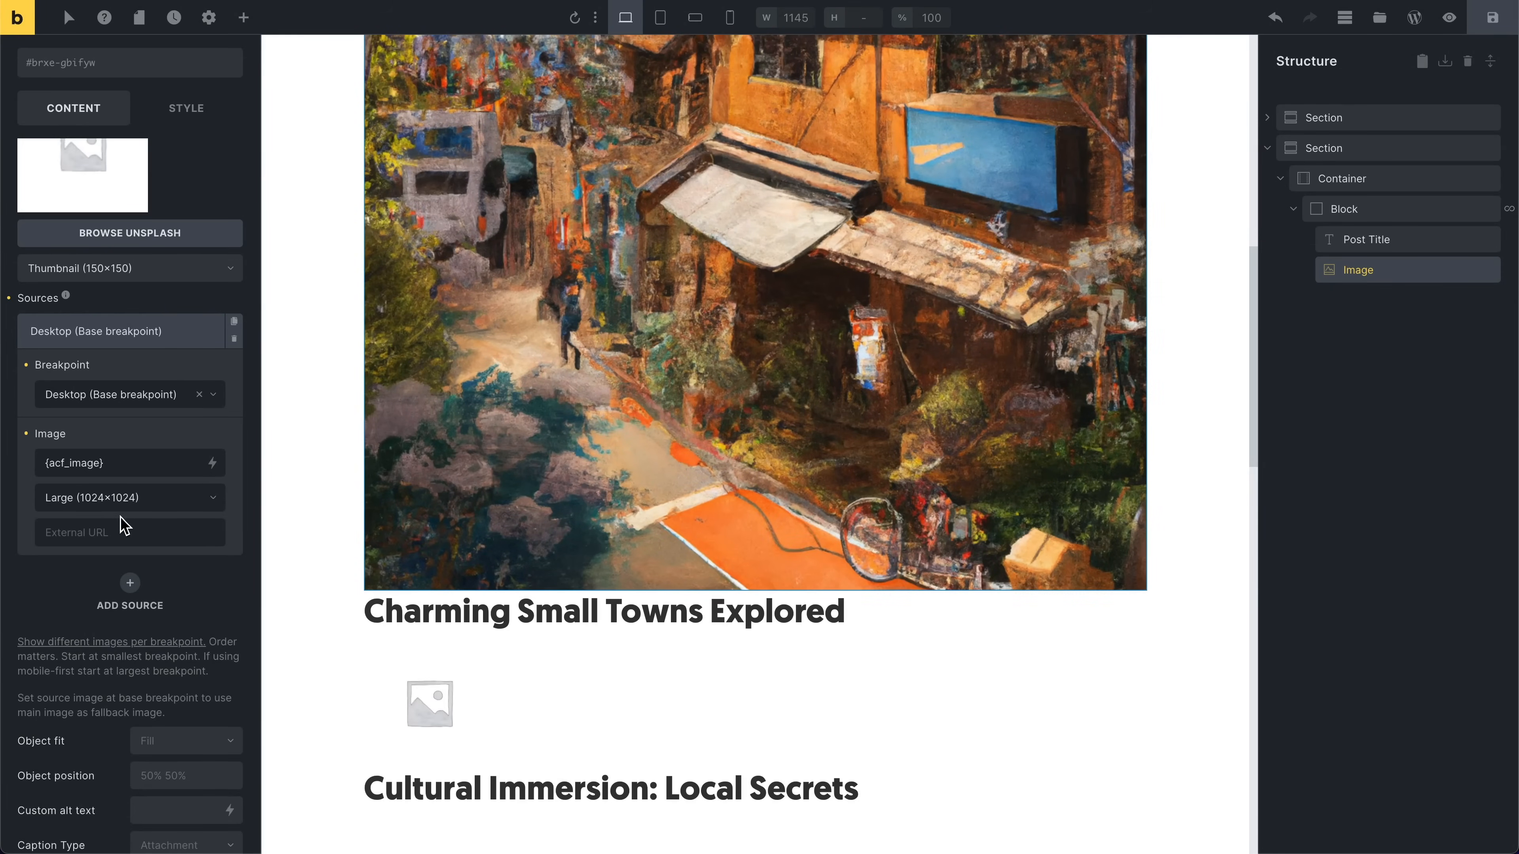
{"action": "left_click", "coordinate": [134, 498]}
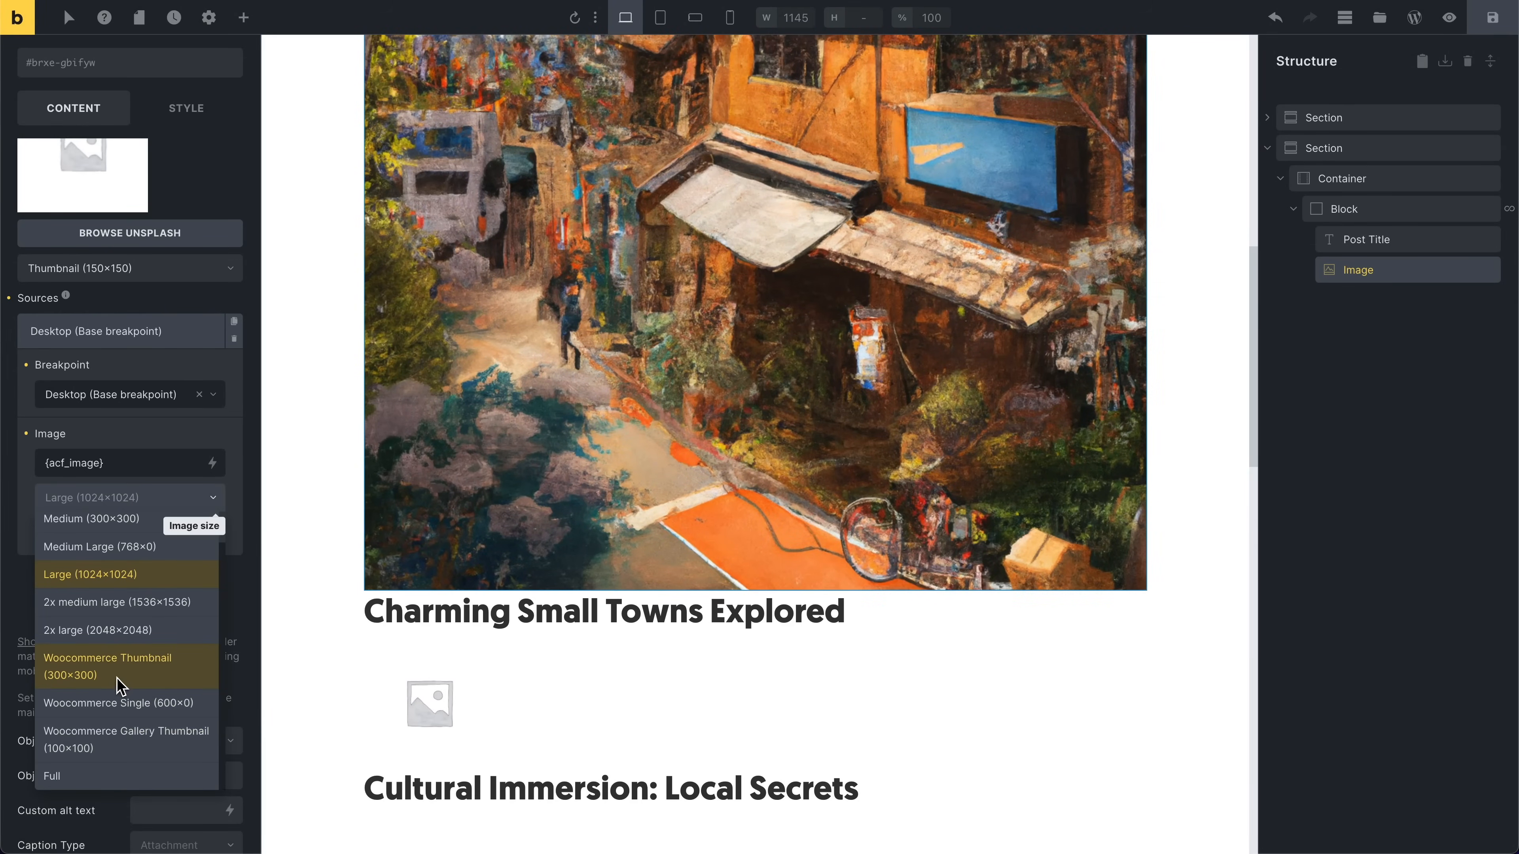
{"action": "left_click", "coordinate": [124, 525]}
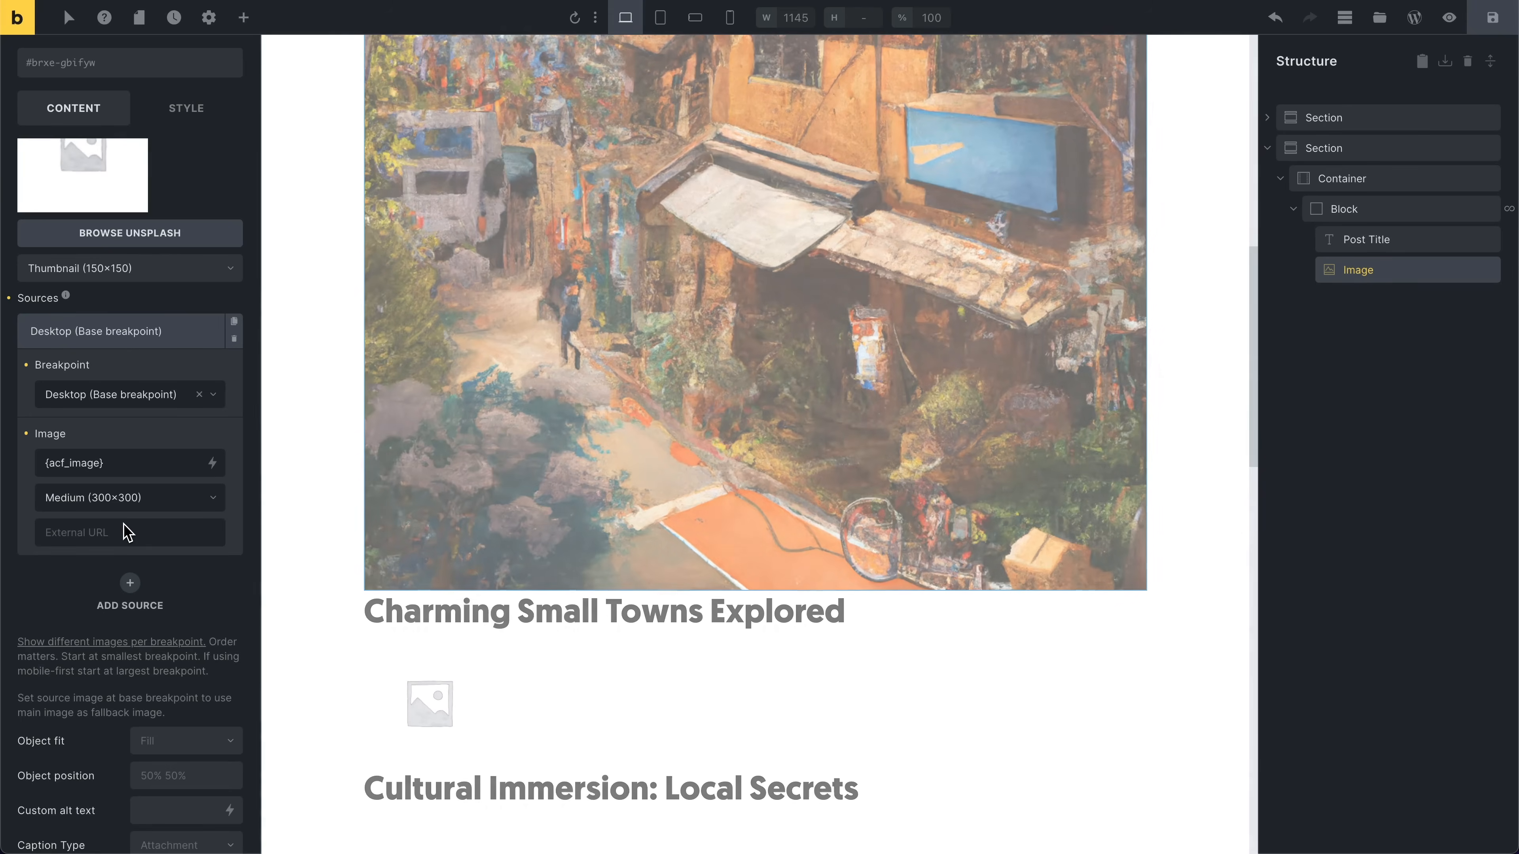
Step: Delete the second section containing the query-loop block
{"action": "scroll", "coordinate": [688, 517], "scroll_direction": "up", "scroll_amount": 5}
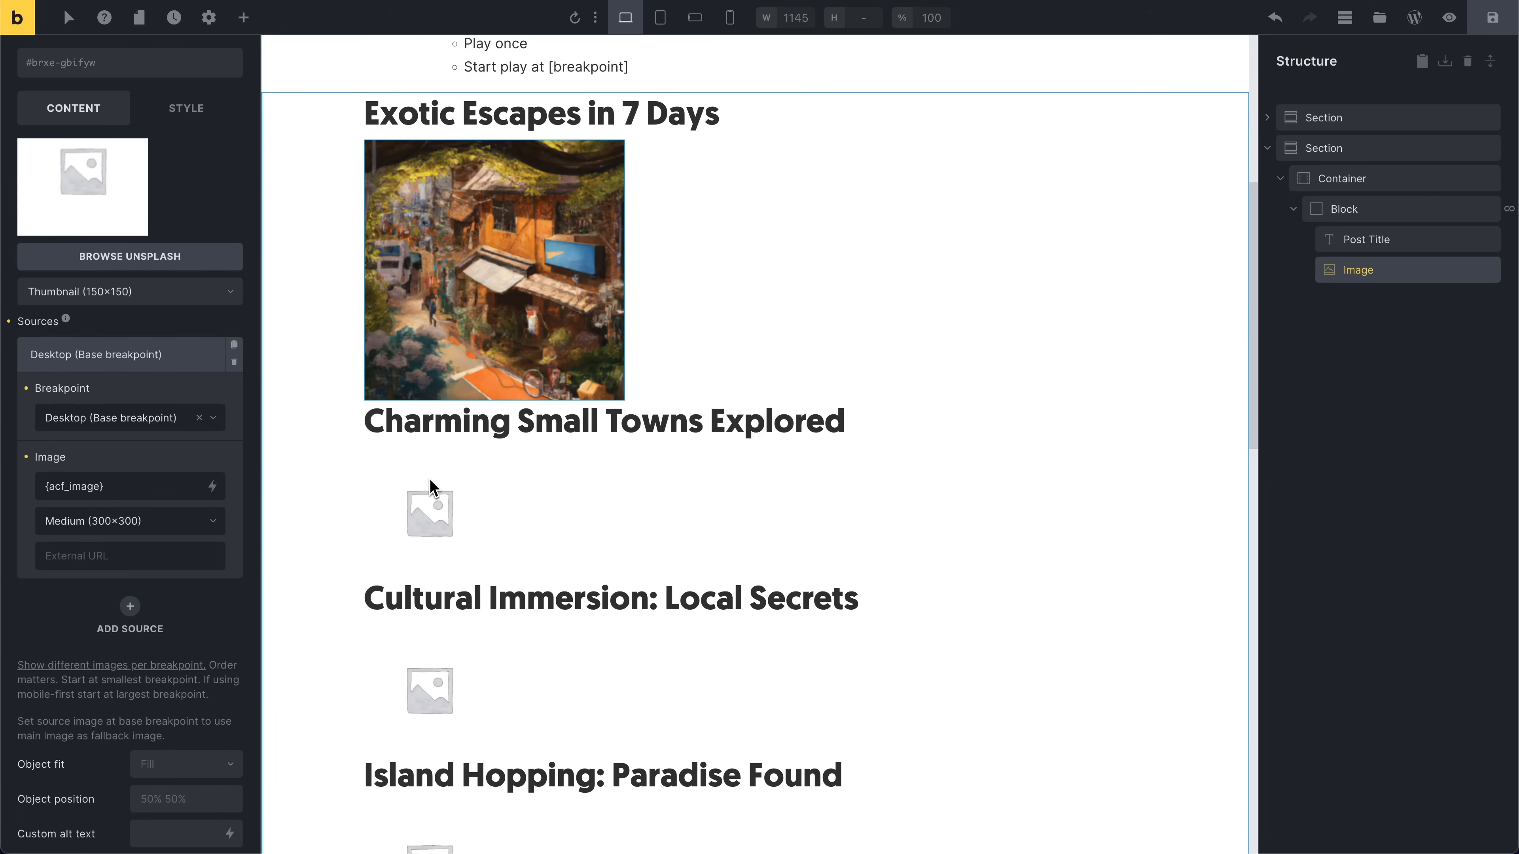
{"action": "scroll", "coordinate": [434, 652], "scroll_direction": "down", "scroll_amount": 2}
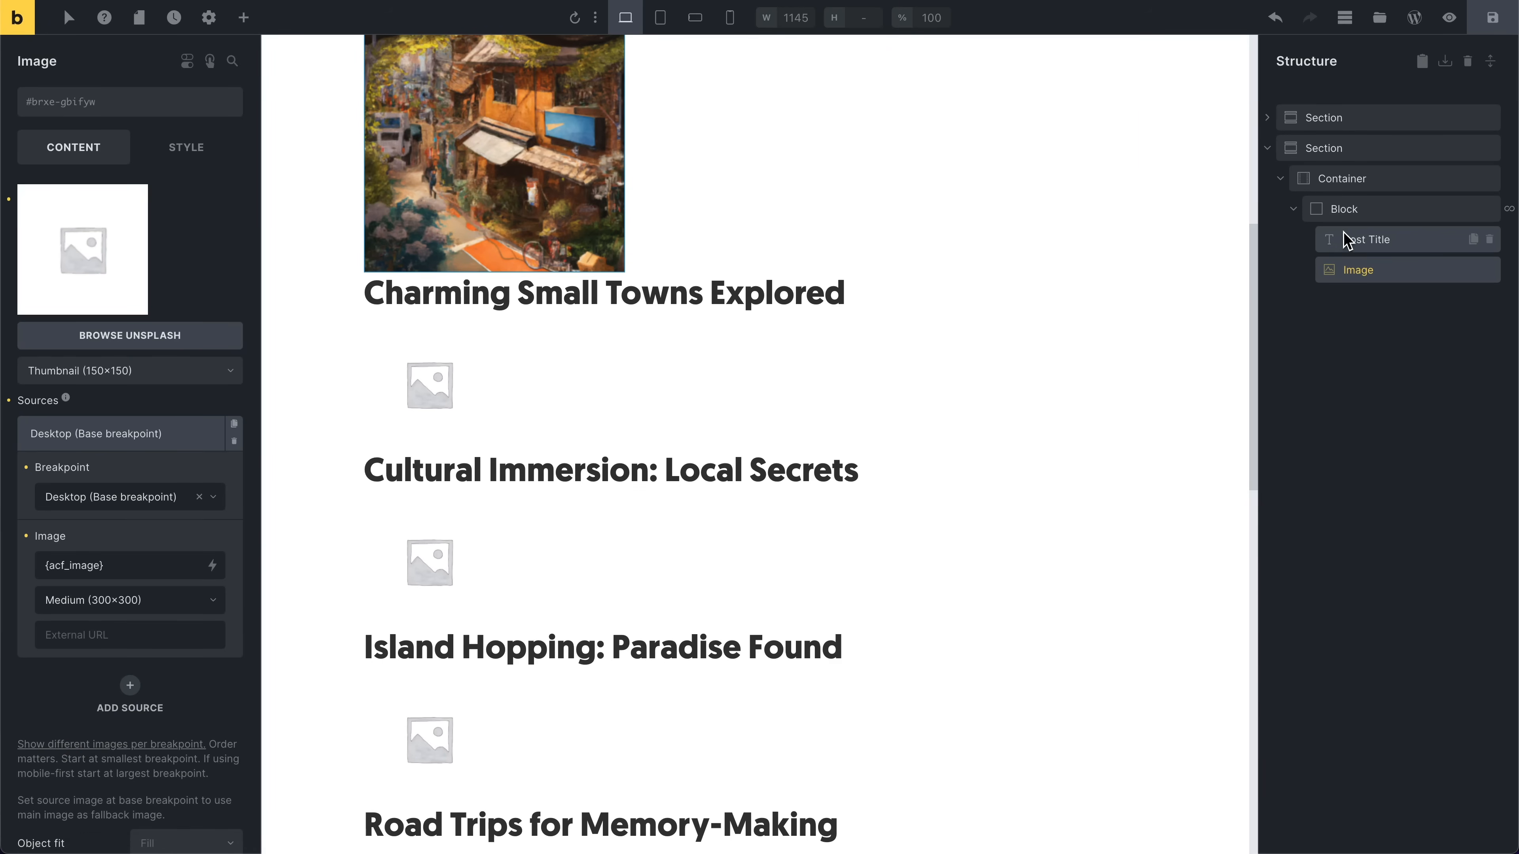
{"action": "scroll", "coordinate": [412, 107], "scroll_direction": "up", "scroll_amount": 5}
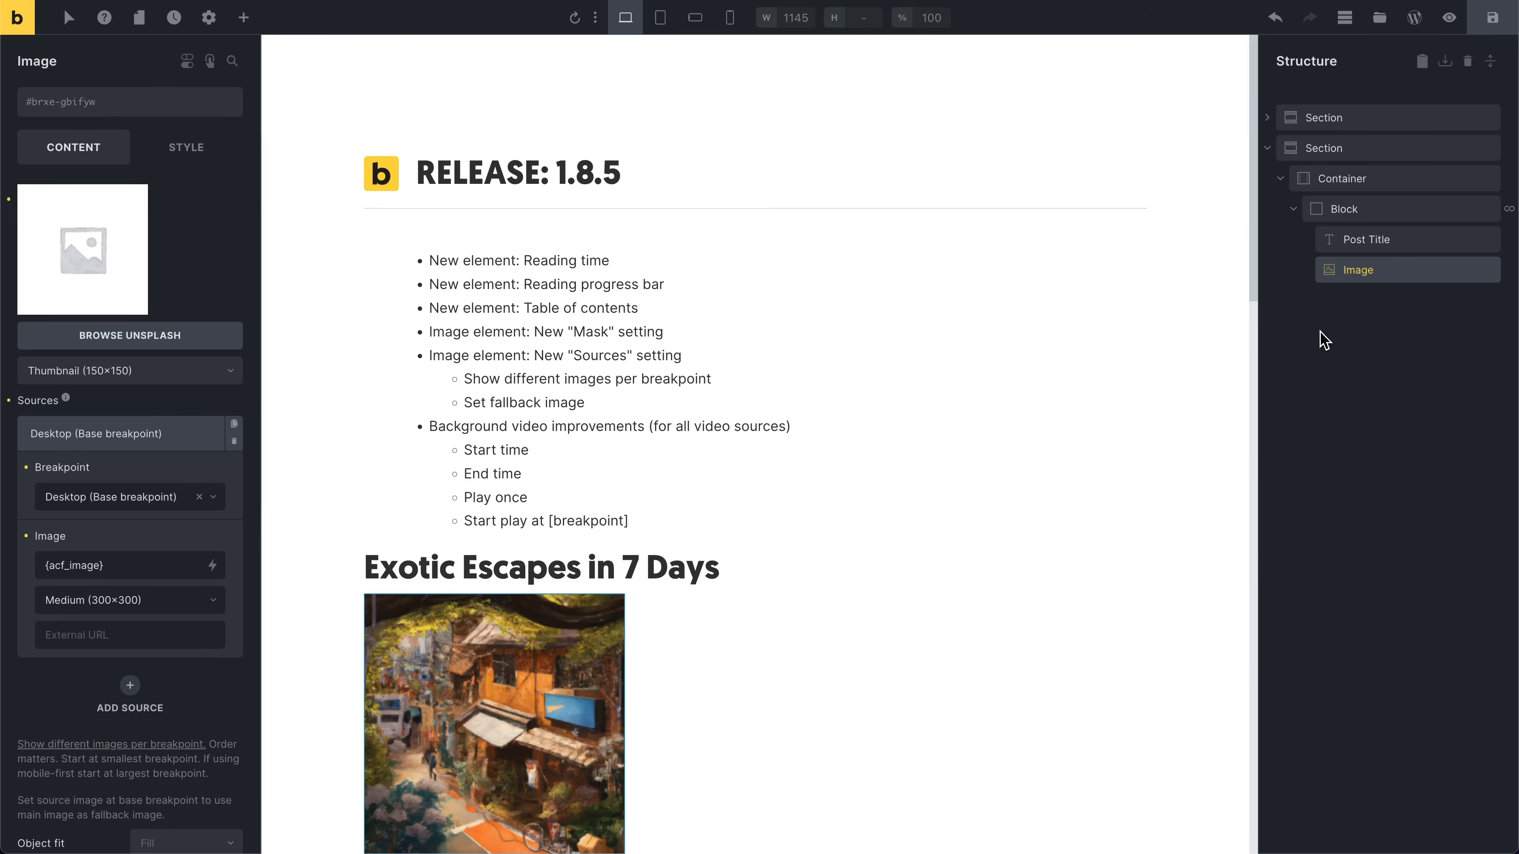
{"action": "left_click", "coordinate": [1488, 148]}
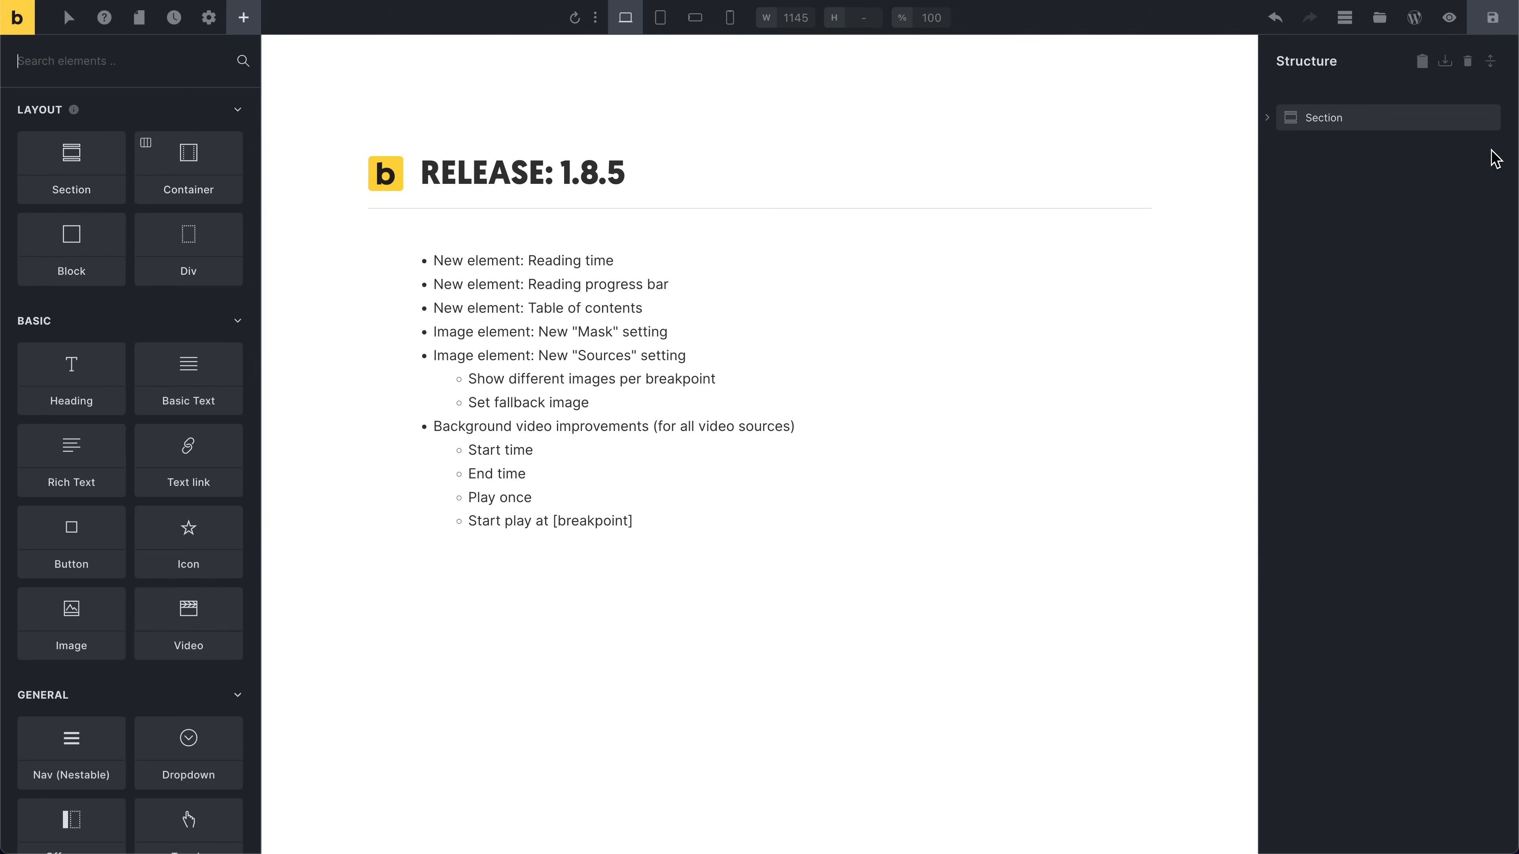
Step: Add a new section and set its container's background video to the ACF Link dynamic field
{"action": "left_click", "coordinate": [108, 202]}
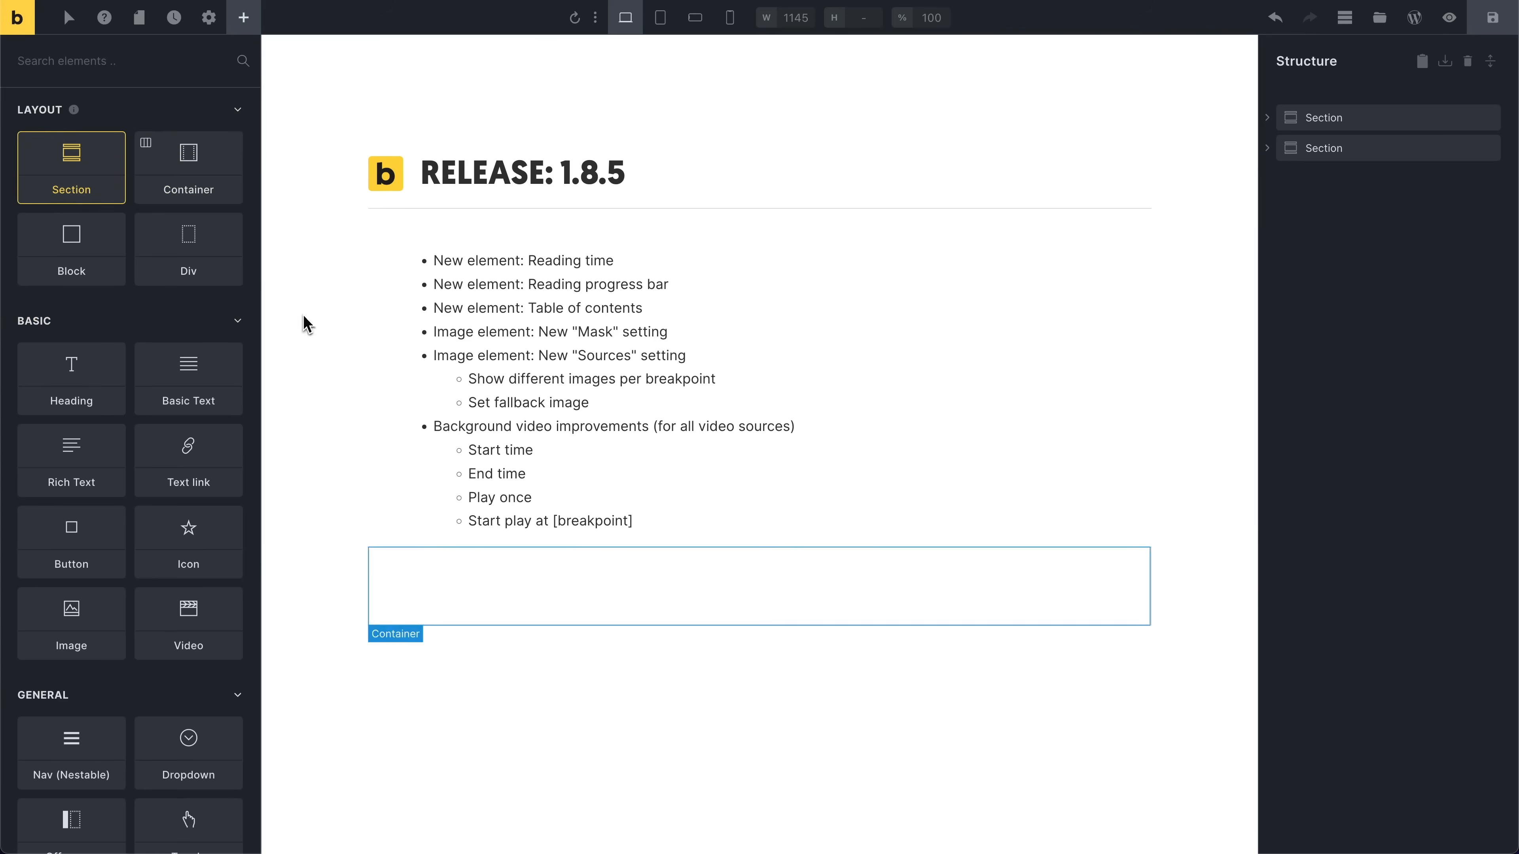
{"action": "left_click", "coordinate": [486, 619]}
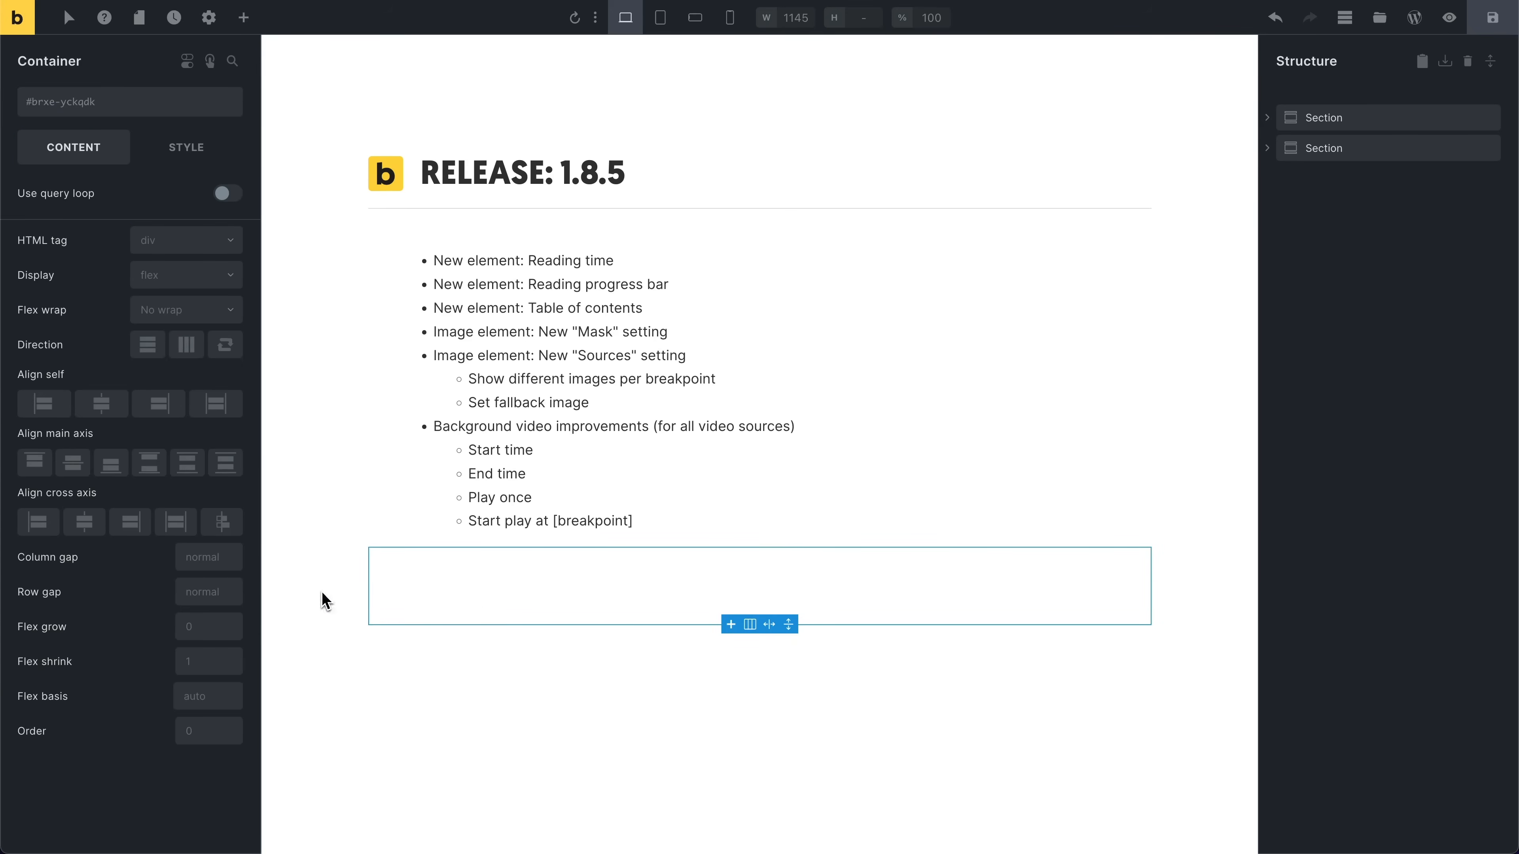
{"action": "left_click", "coordinate": [188, 167]}
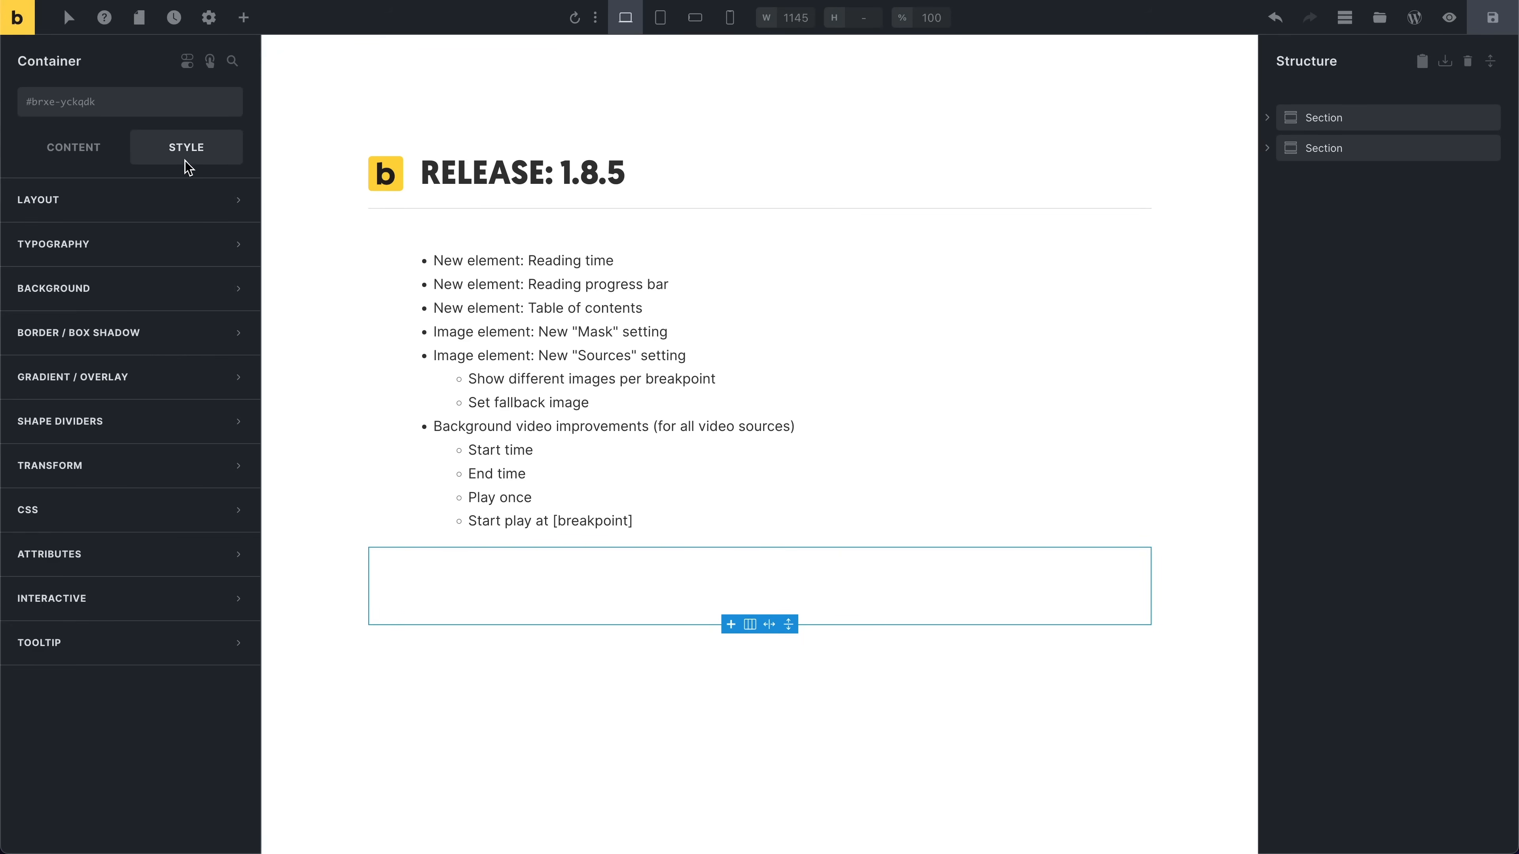
{"action": "left_click", "coordinate": [160, 293]}
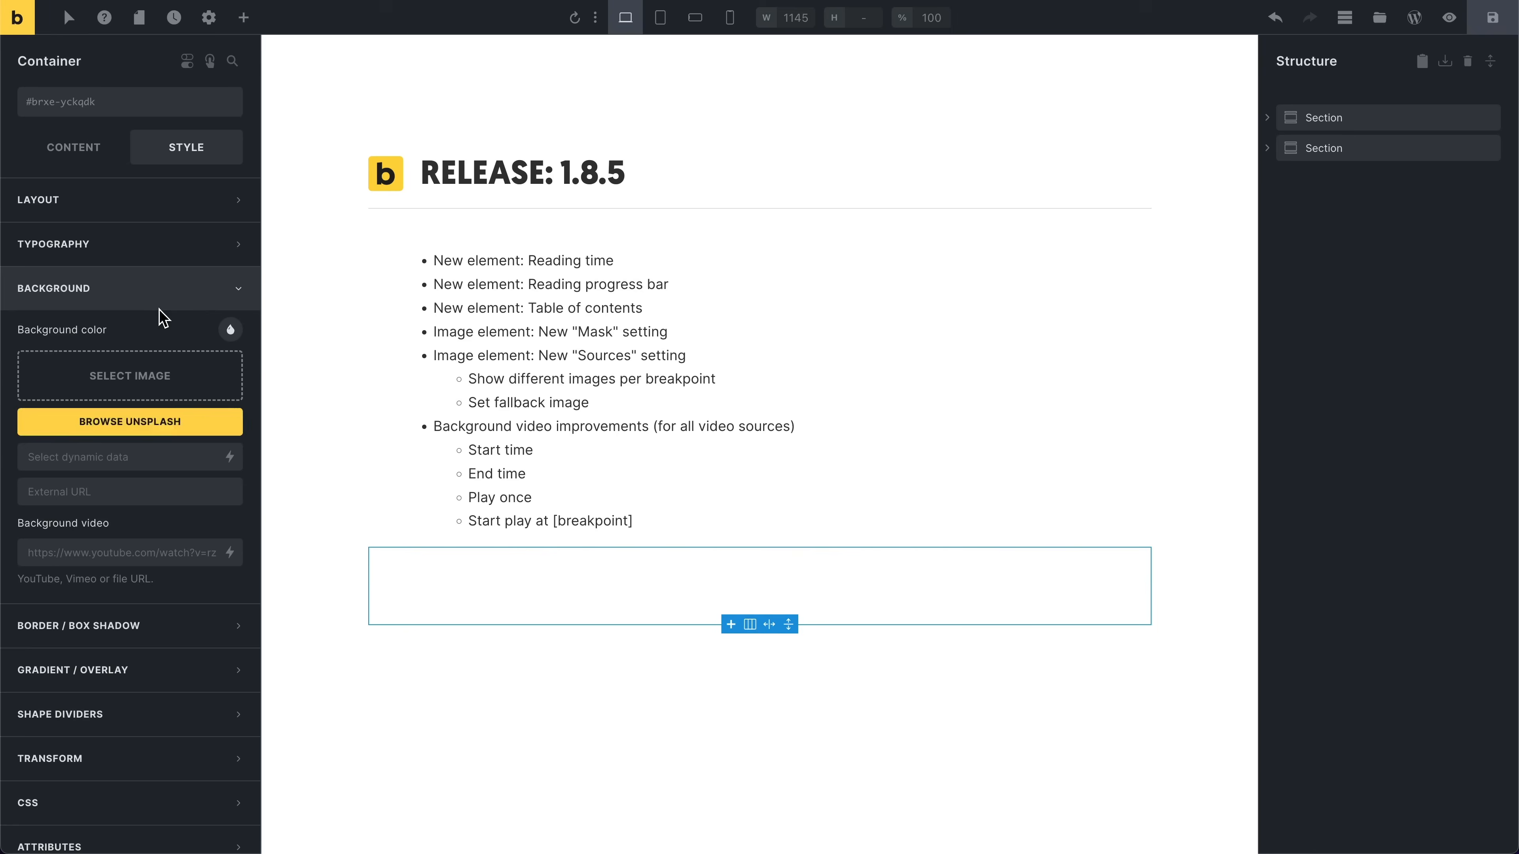
{"action": "left_click", "coordinate": [230, 552]}
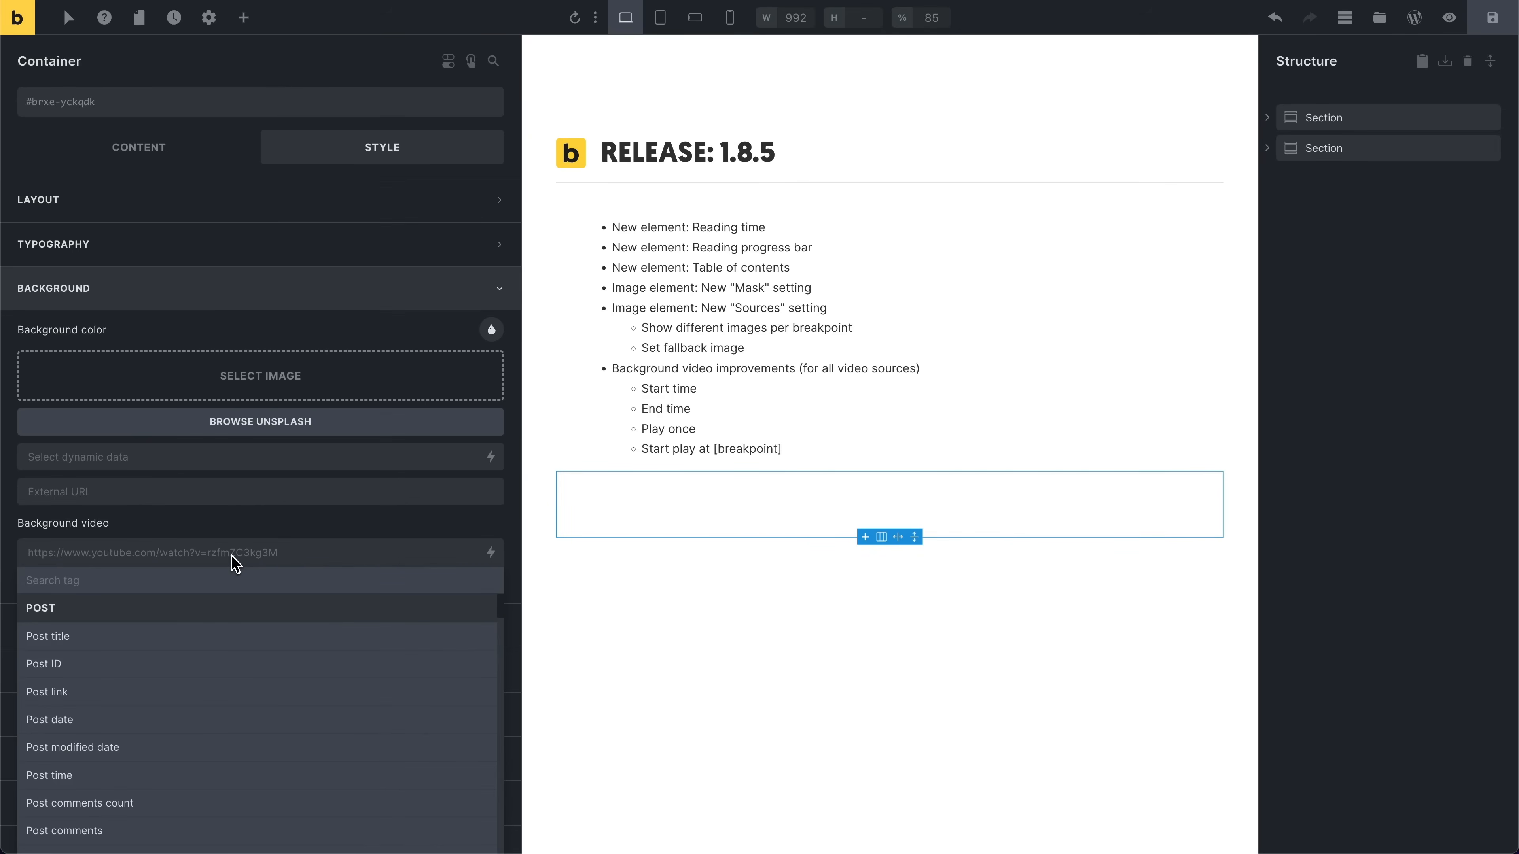
{"action": "type", "text": "link"}
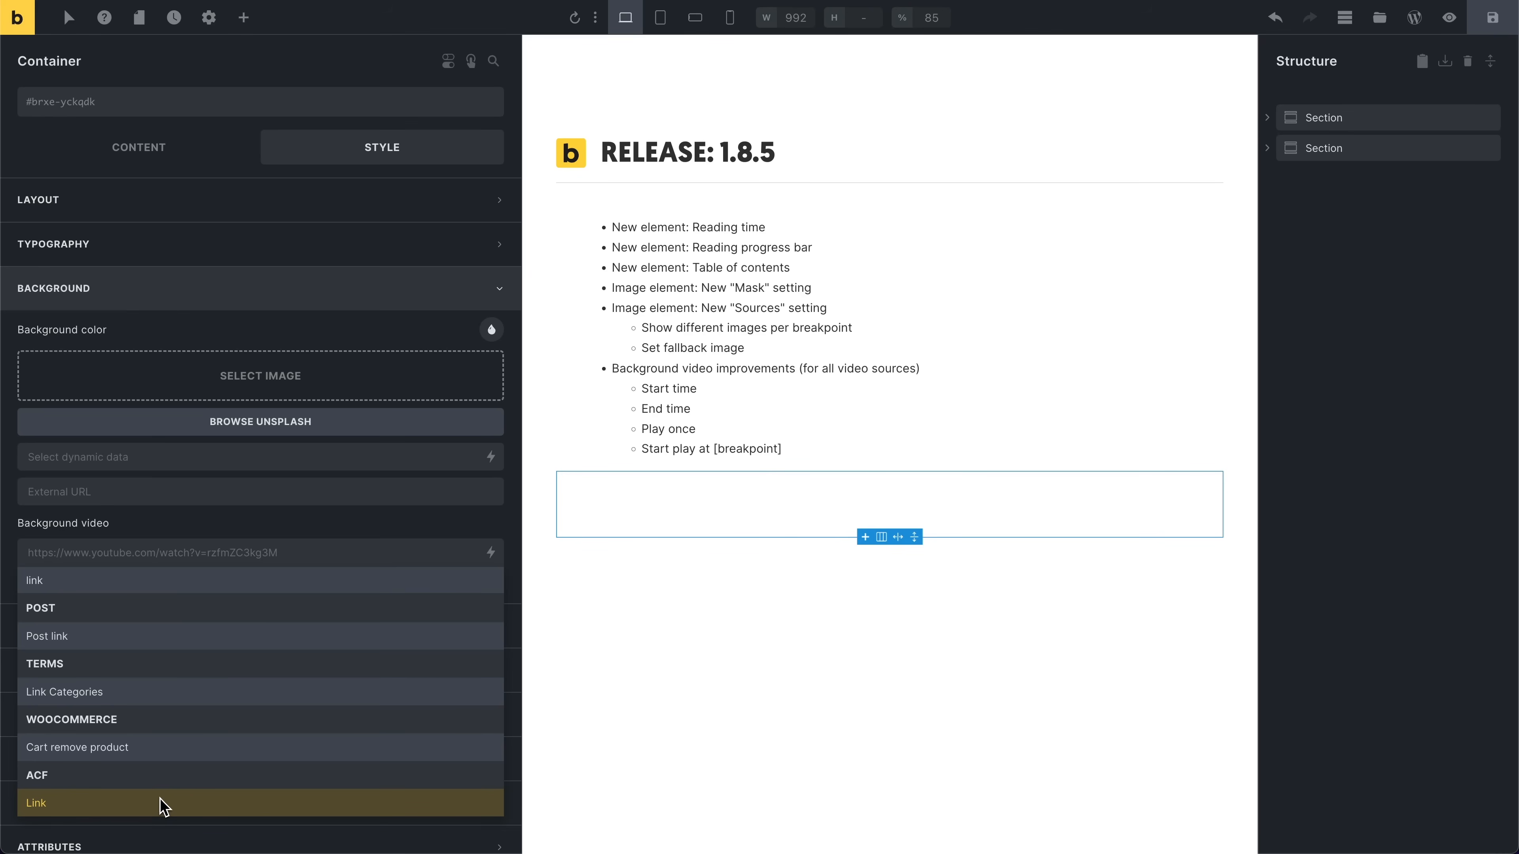
{"action": "left_click", "coordinate": [162, 803]}
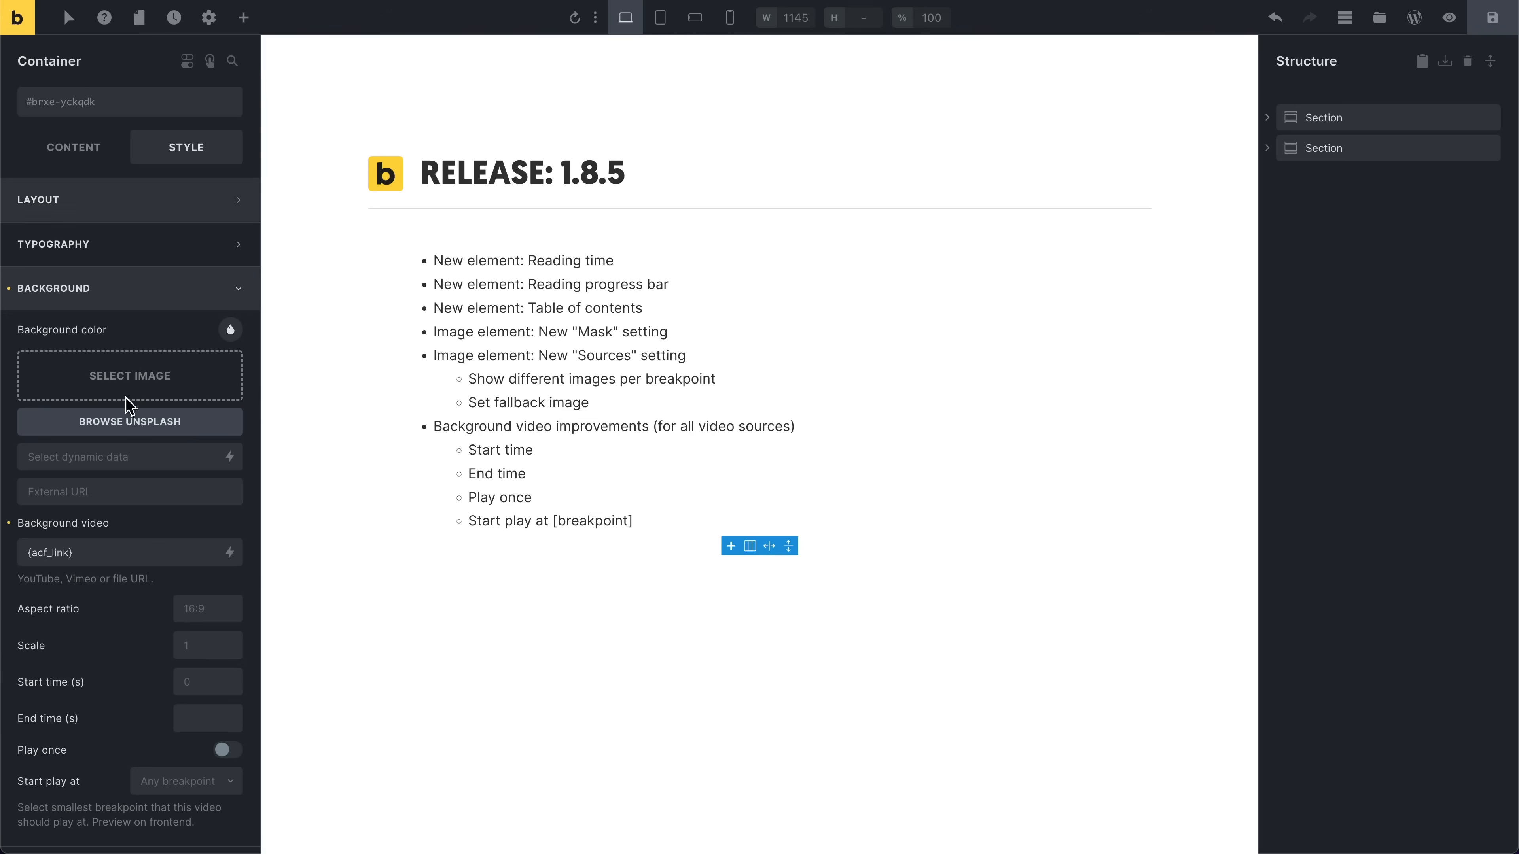
Step: Set the container's minimum height to 300
{"action": "left_click", "coordinate": [137, 211]}
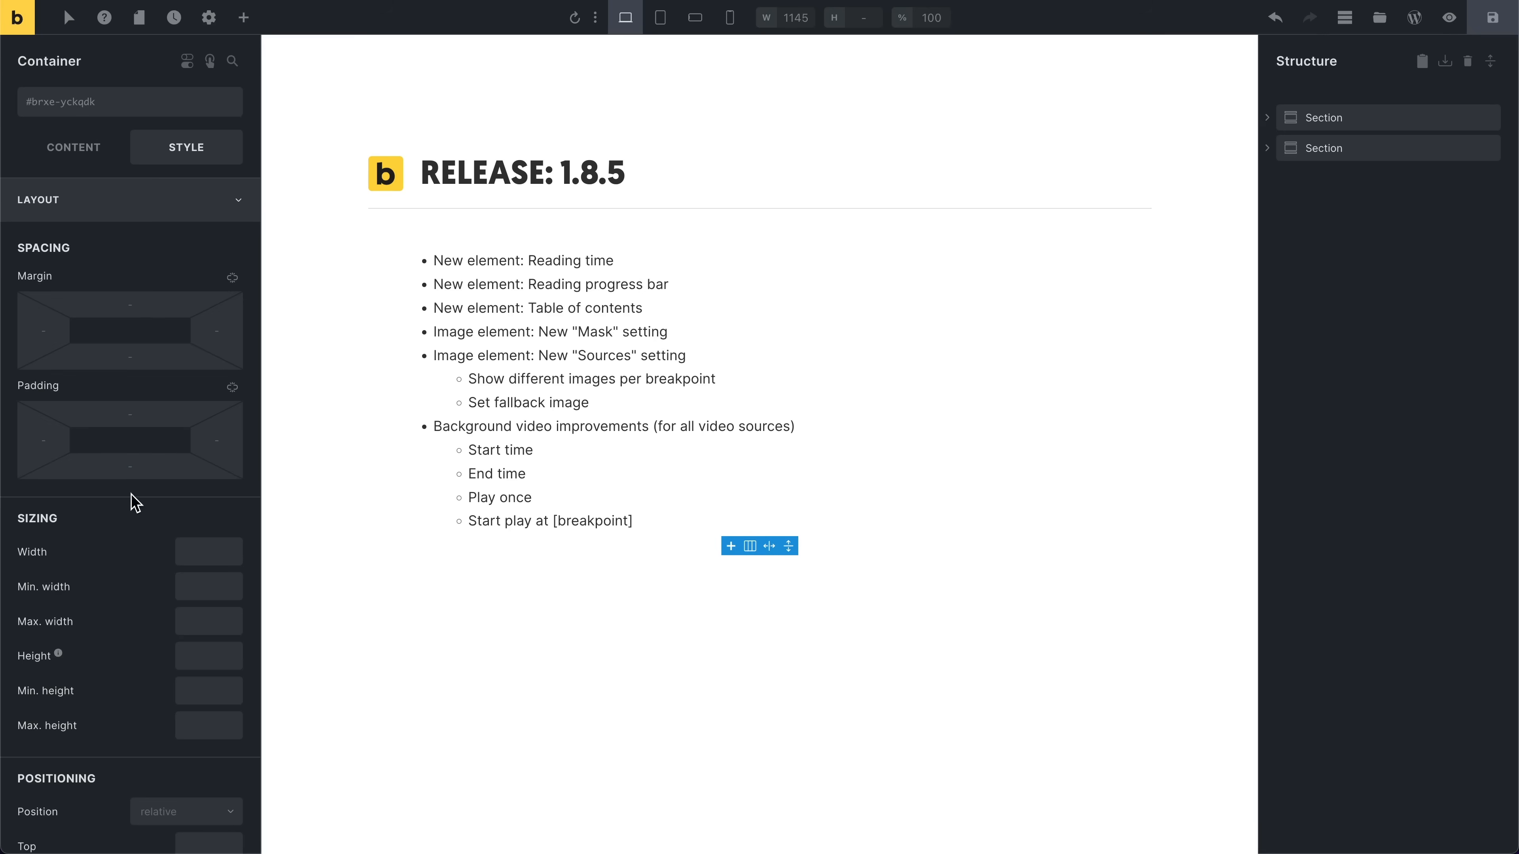
{"action": "left_click", "coordinate": [185, 687]}
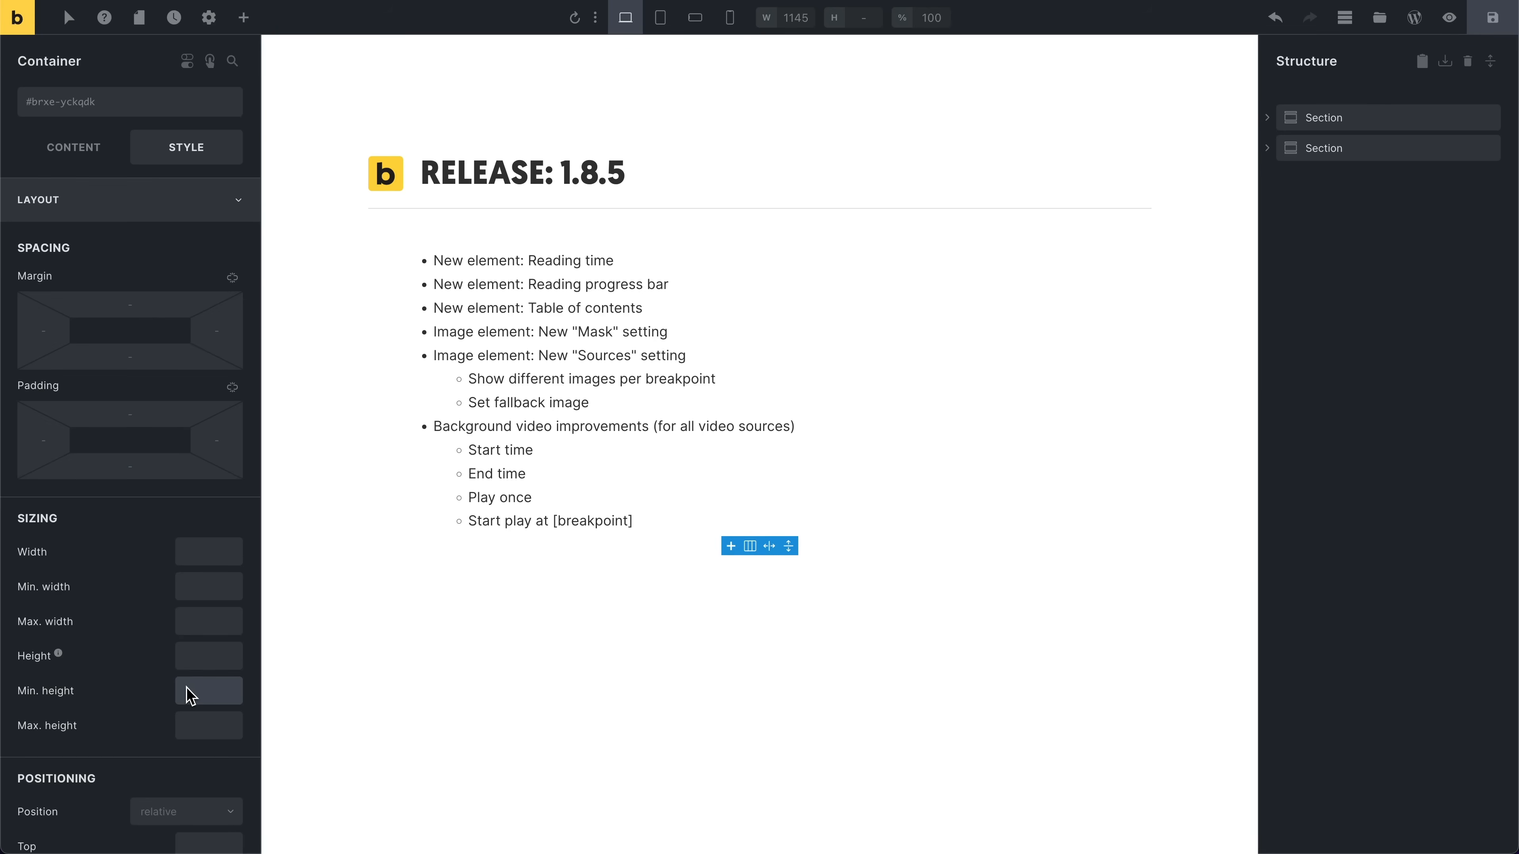
{"action": "type", "text": "300"}
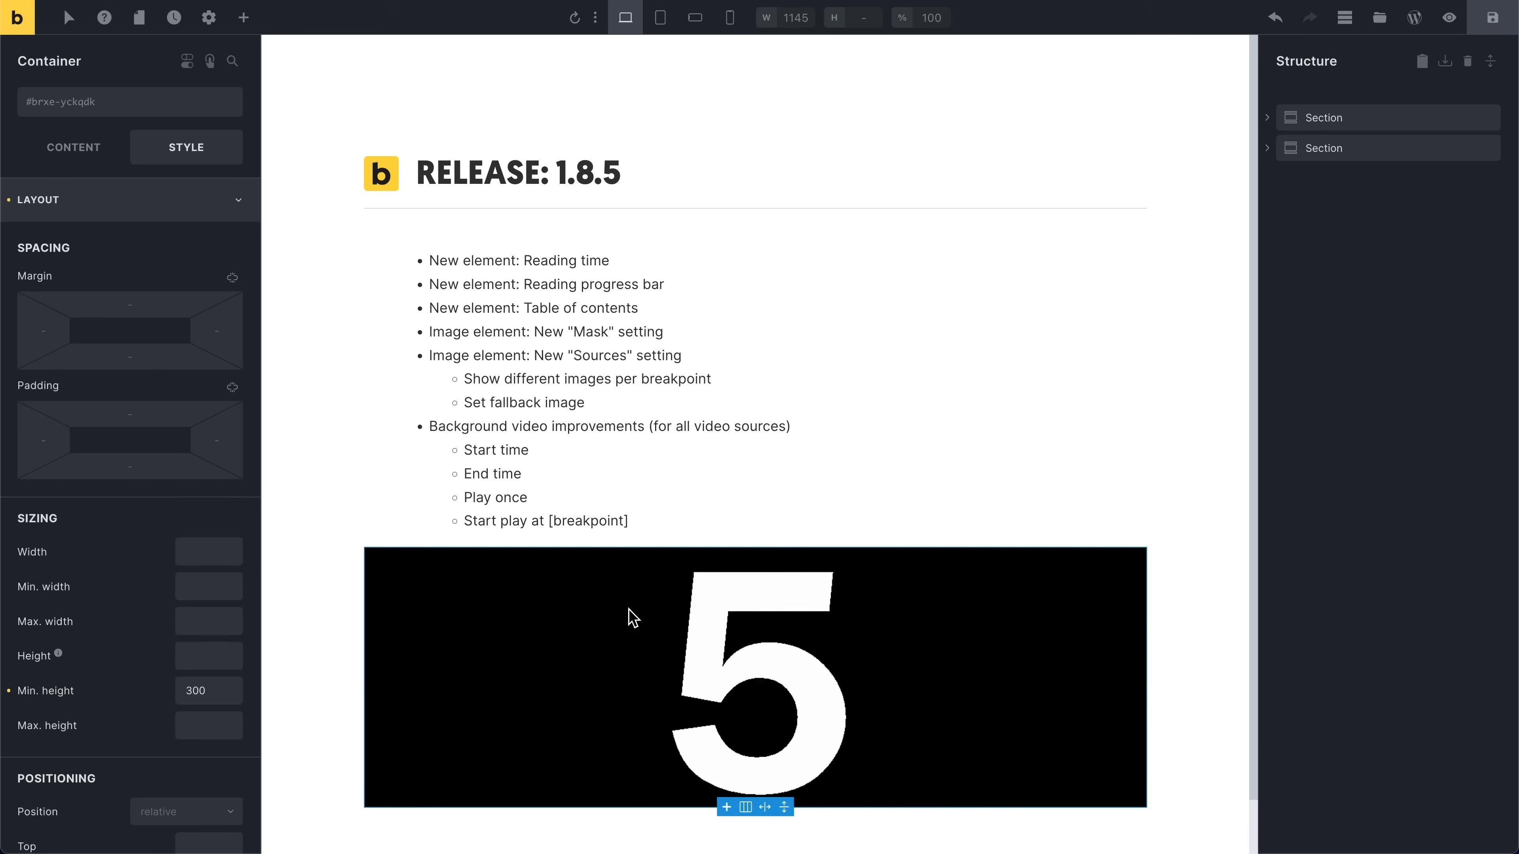
{"action": "left_click", "coordinate": [170, 210]}
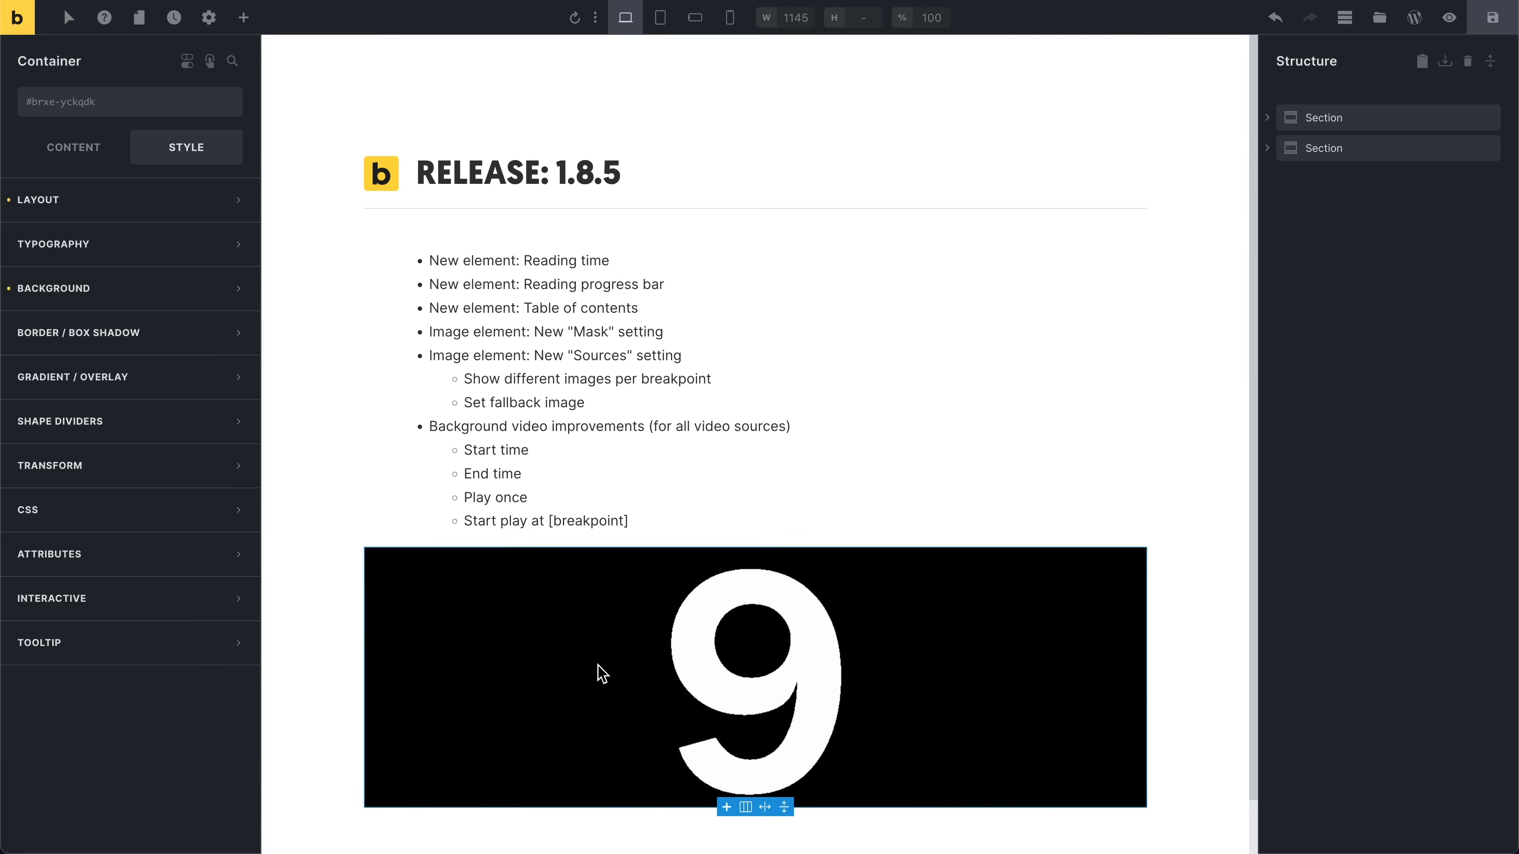
{"action": "left_click", "coordinate": [135, 296]}
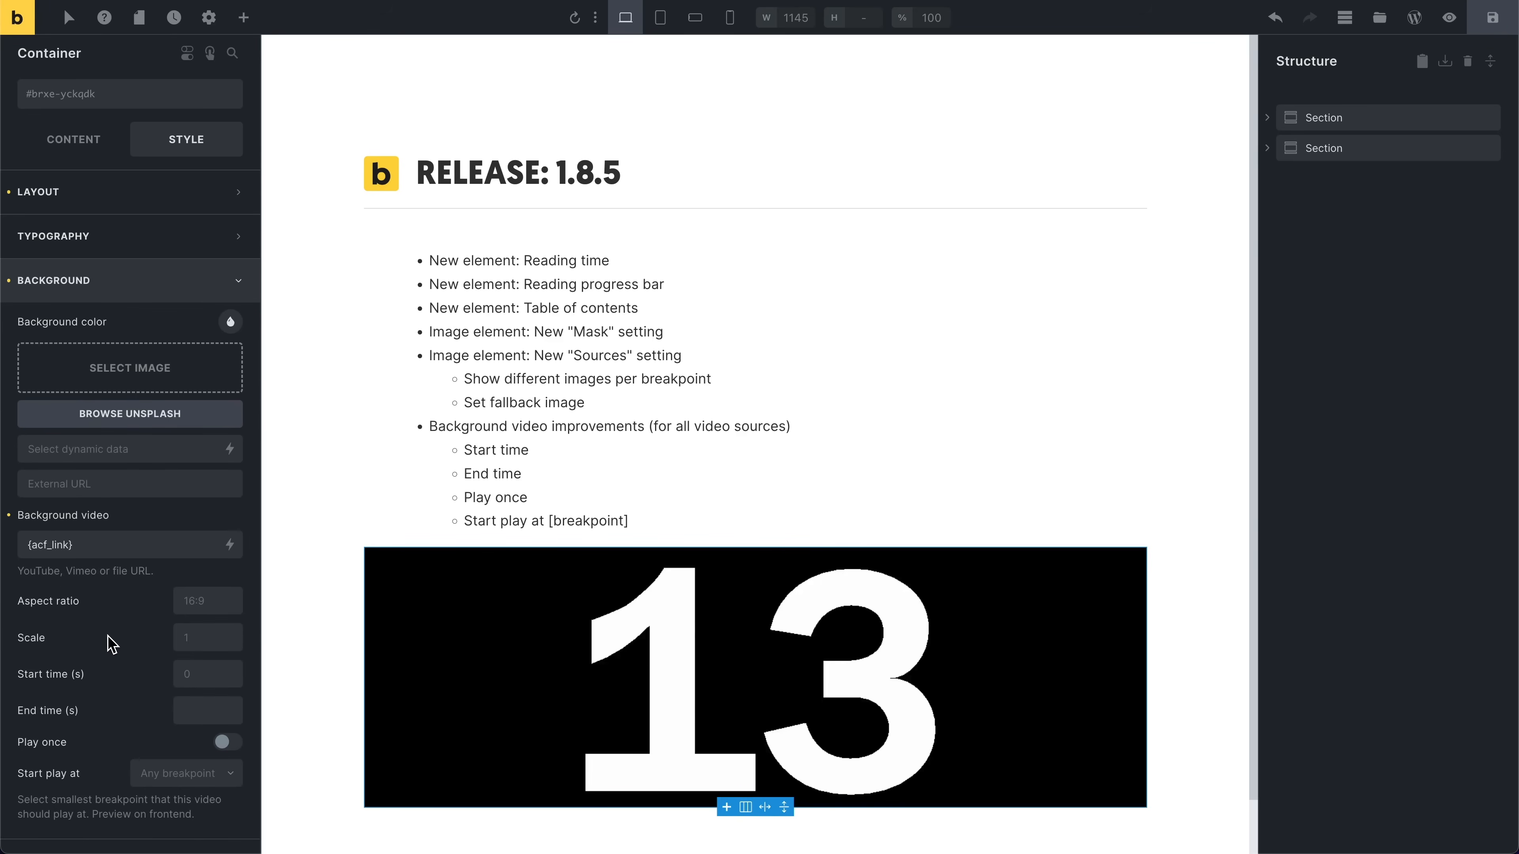
Step: Set the background video's start time to 10 seconds and end time to 15 seconds
{"action": "scroll", "coordinate": [116, 645], "scroll_direction": "down", "scroll_amount": 2}
{"action": "scroll", "coordinate": [116, 646], "scroll_direction": "down", "scroll_amount": 1}
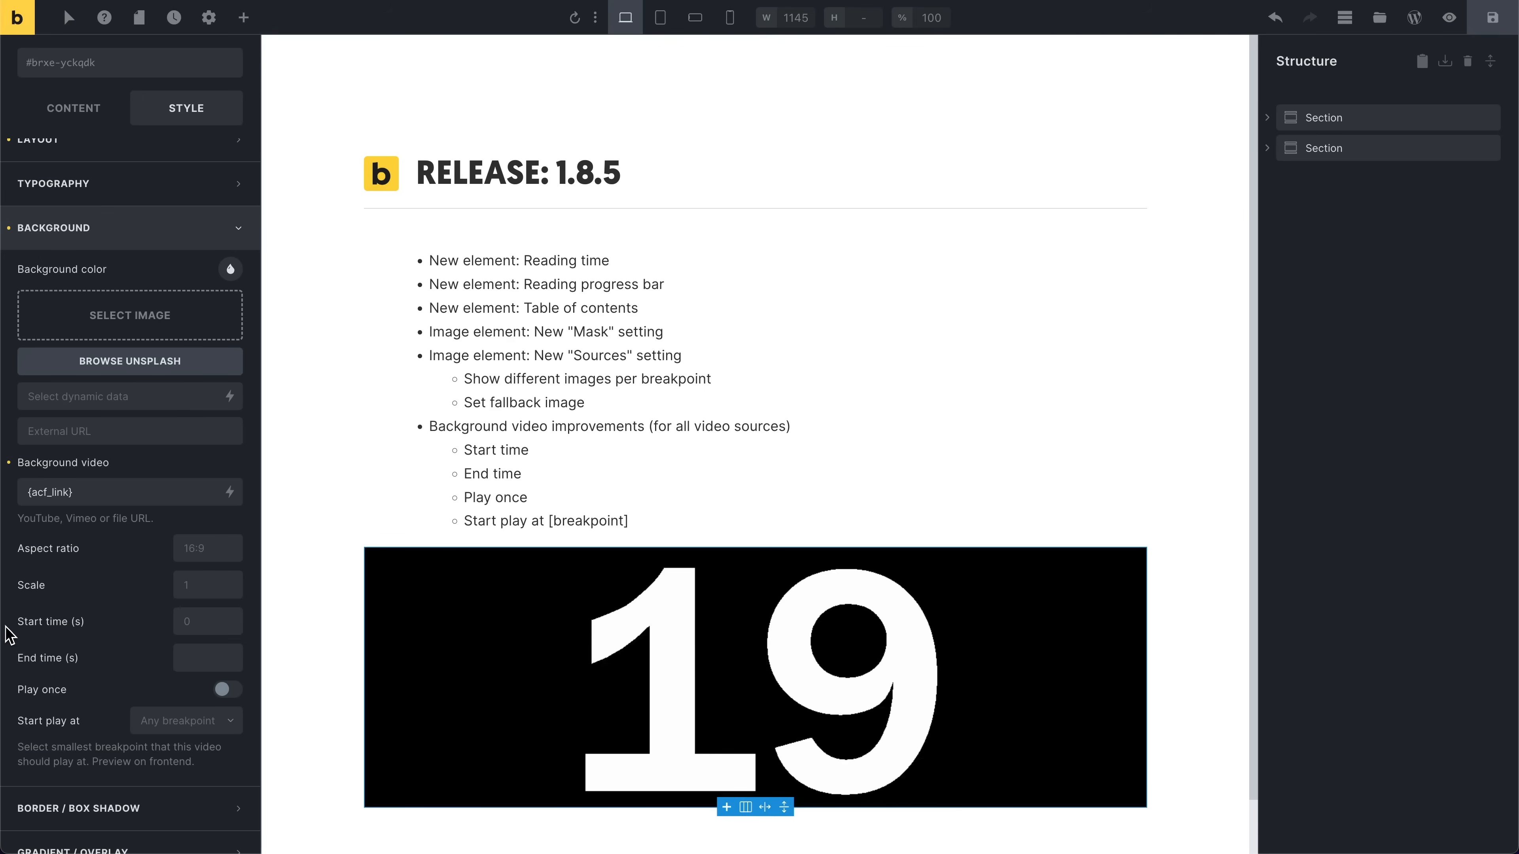
{"action": "left_click_drag", "start_coordinate": [6, 624], "coordinate": [89, 660]}
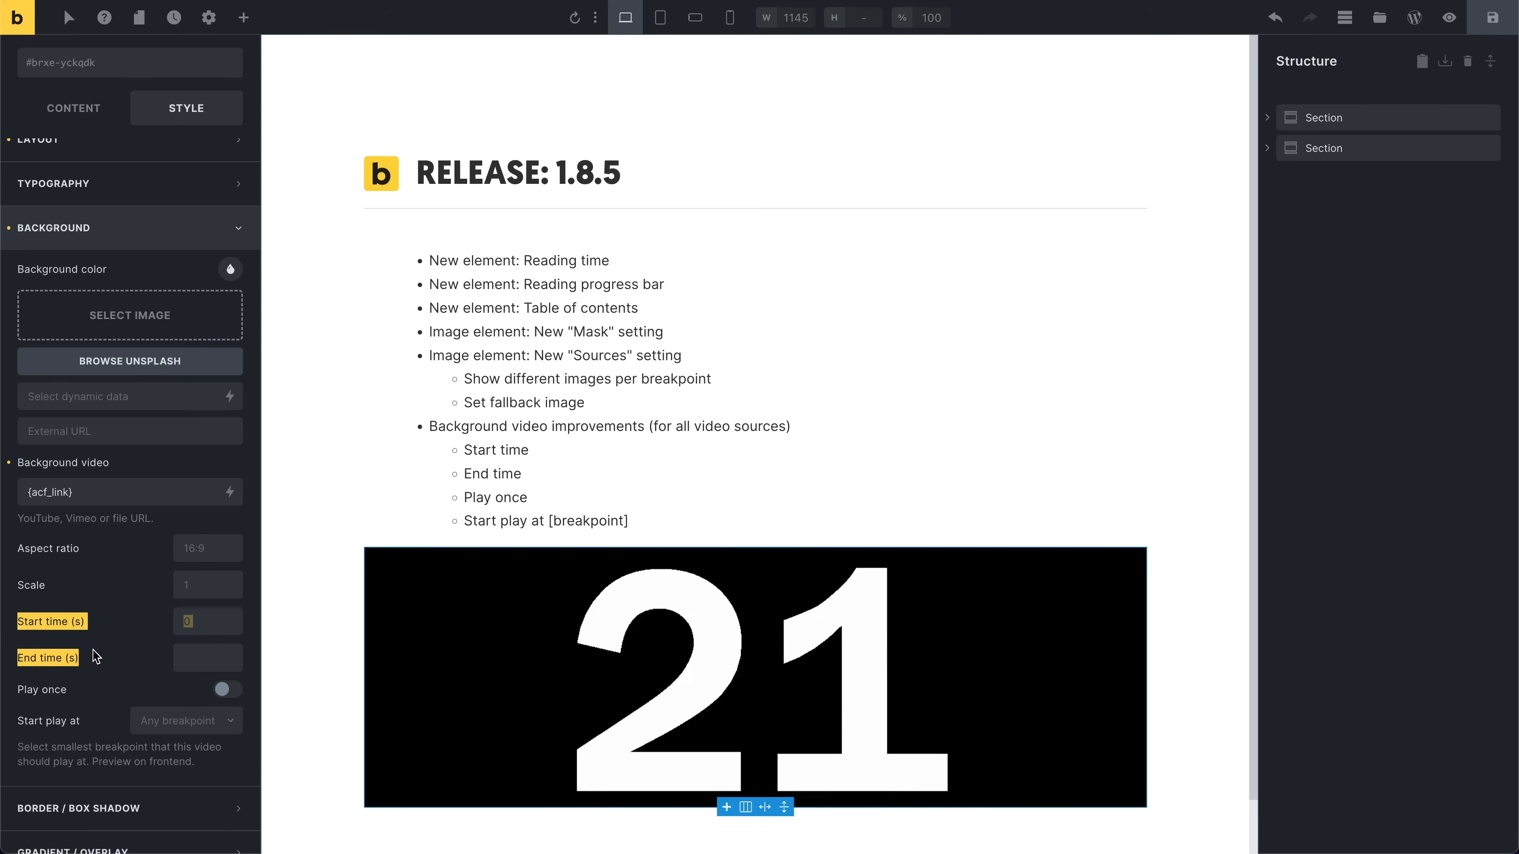
{"action": "left_click", "coordinate": [96, 656]}
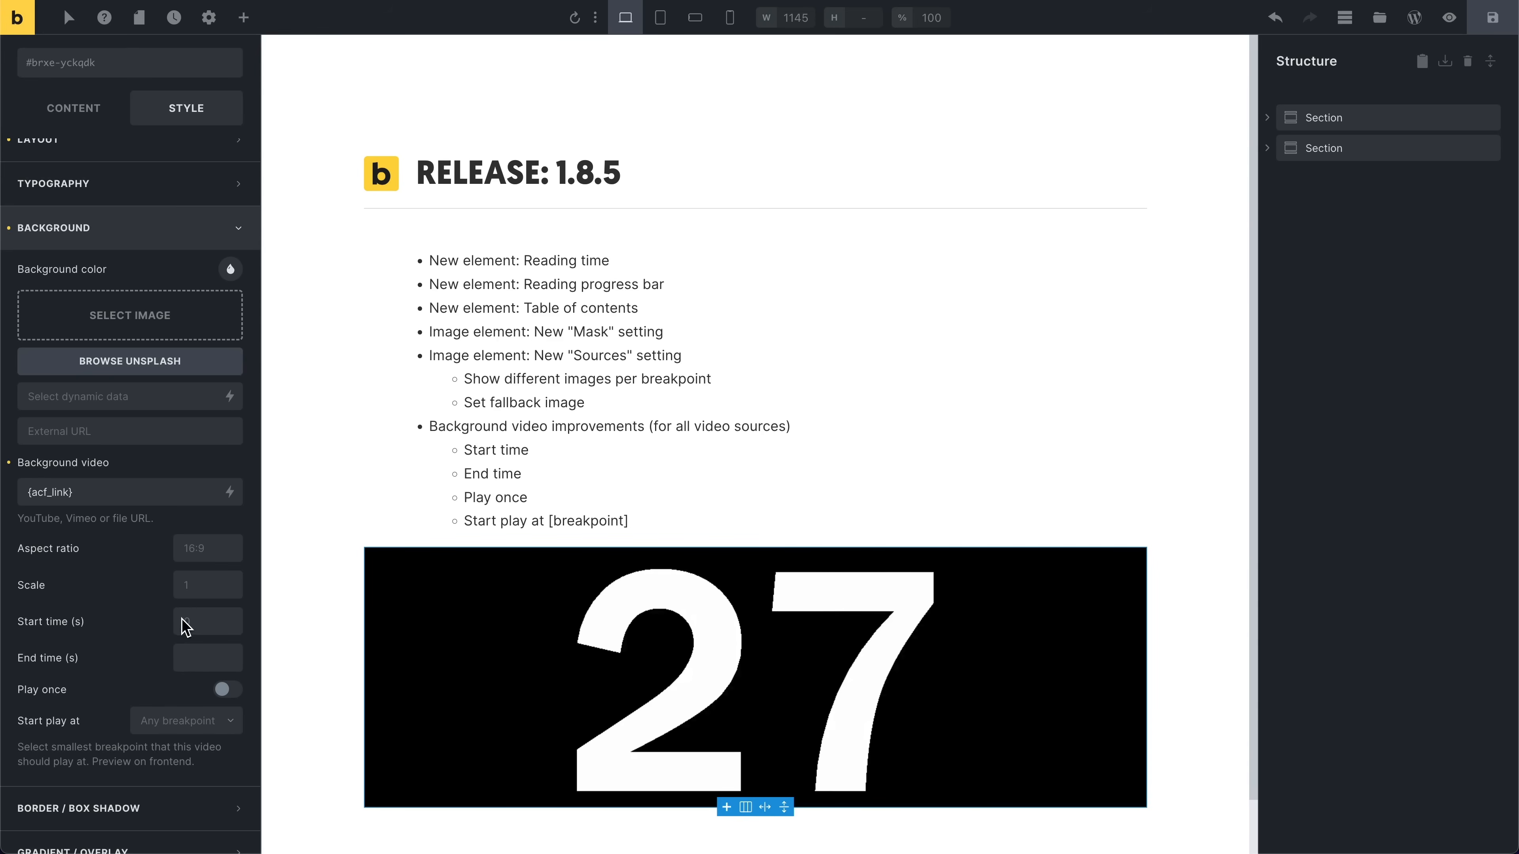
{"action": "left_click", "coordinate": [194, 626]}
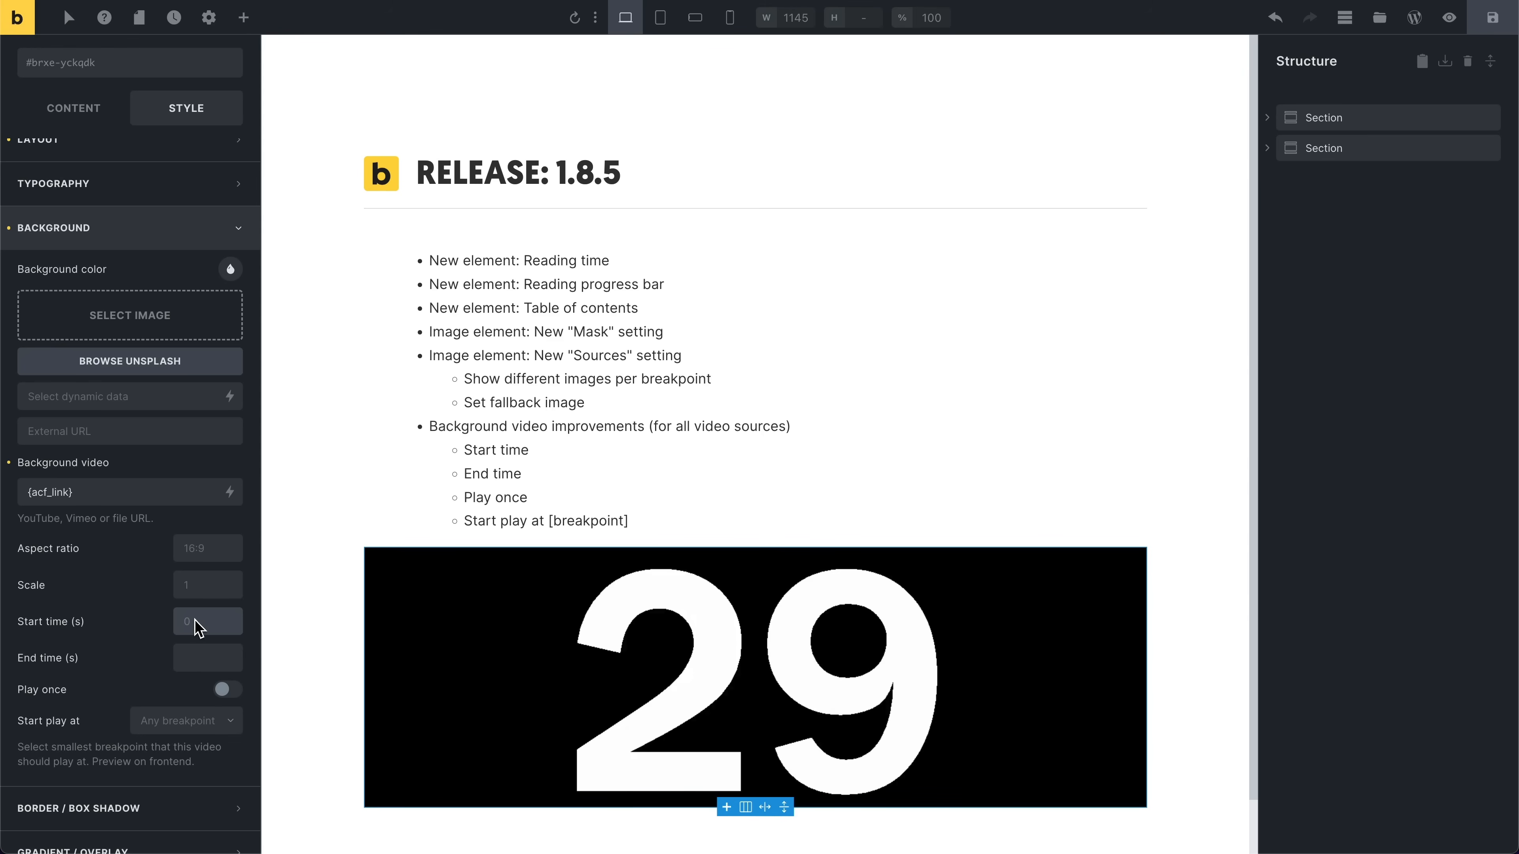
{"action": "type", "text": "10"}
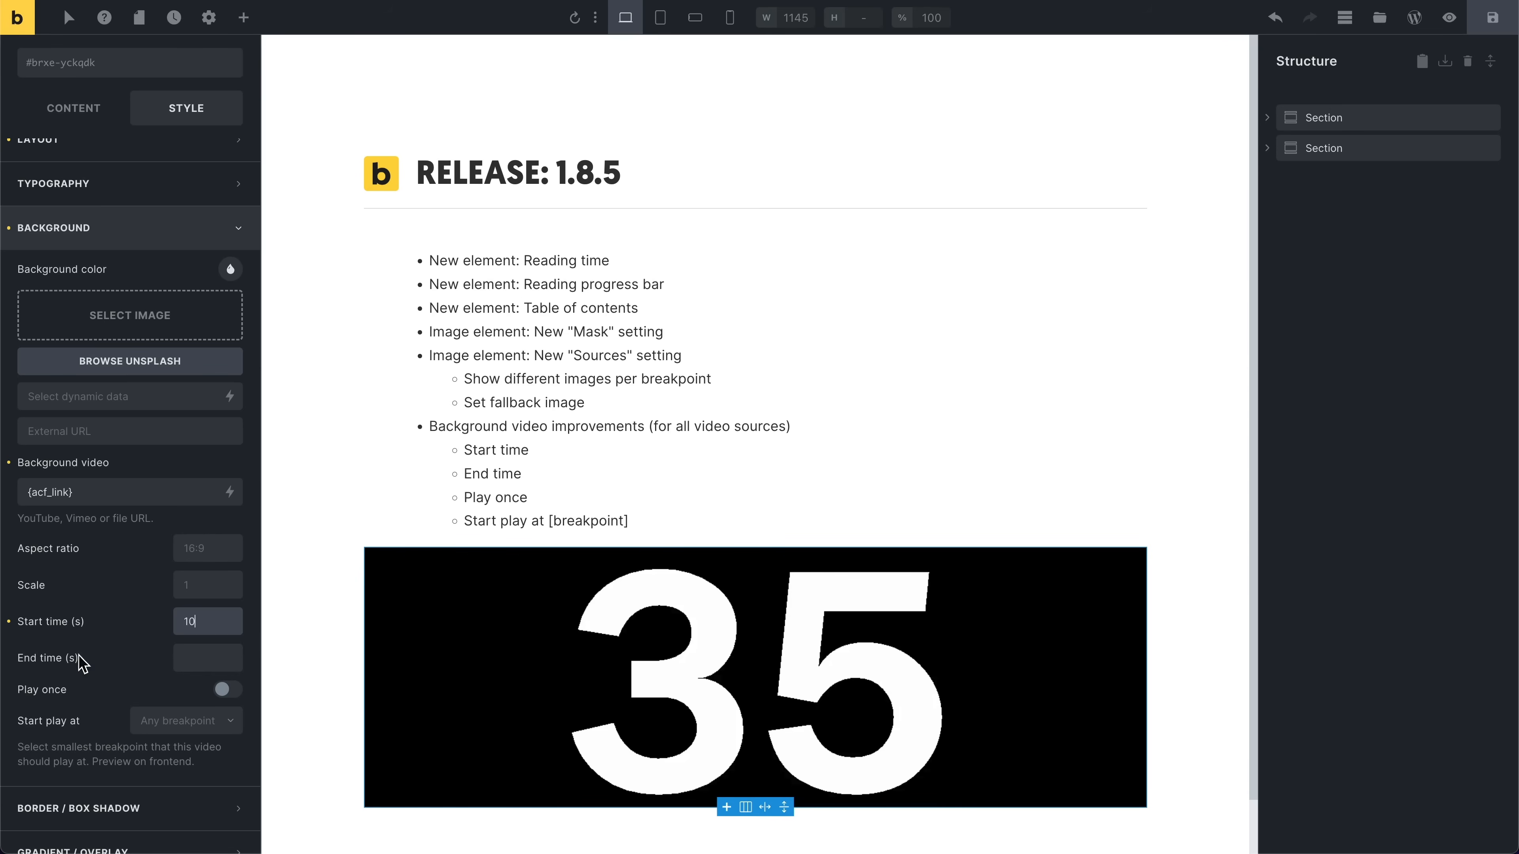
{"action": "left_click", "coordinate": [217, 663]}
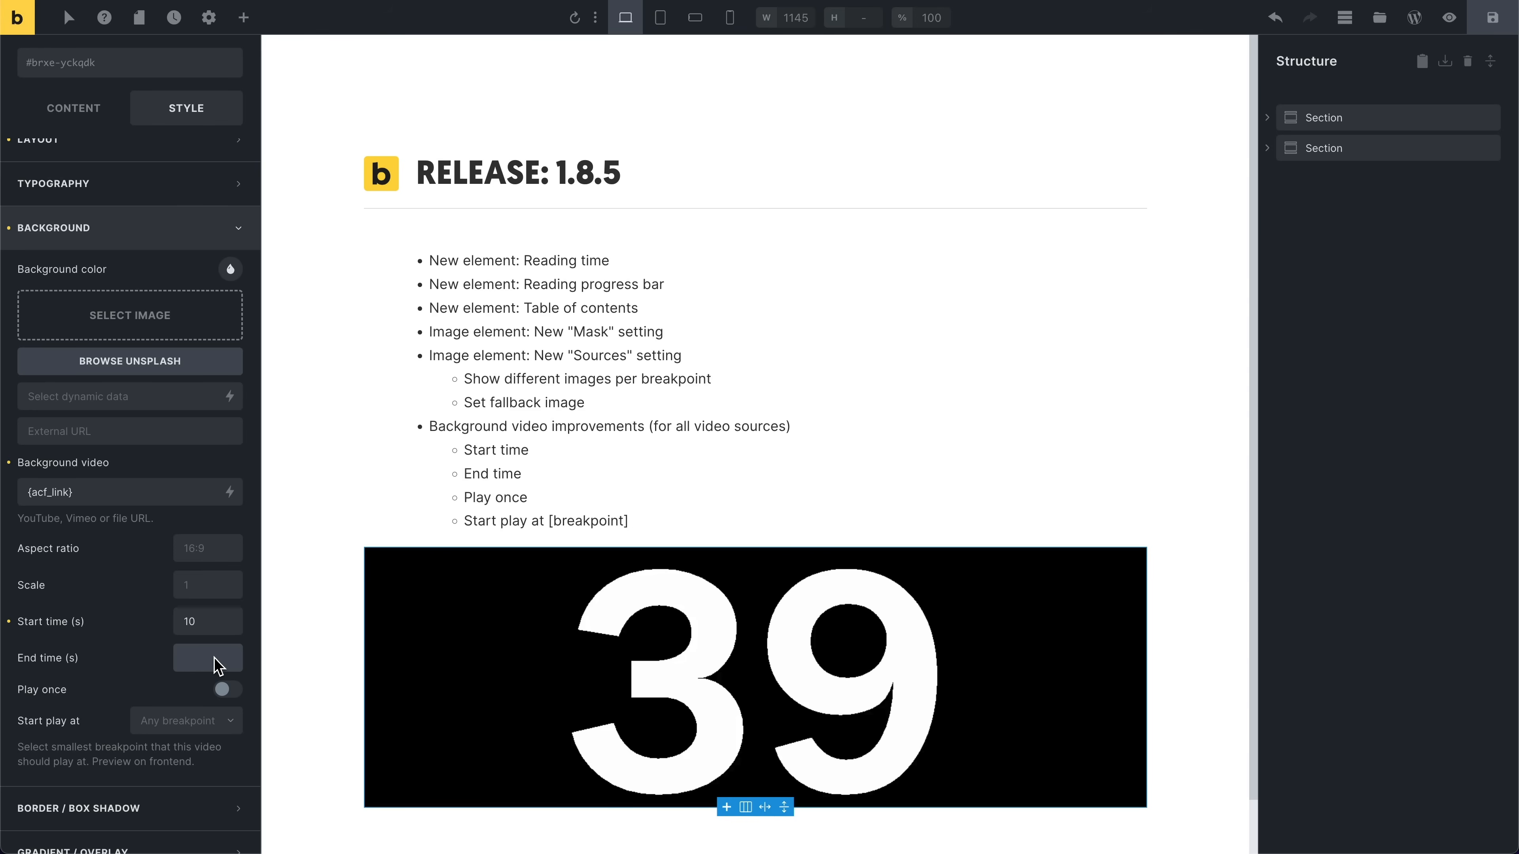
{"action": "type", "text": "15"}
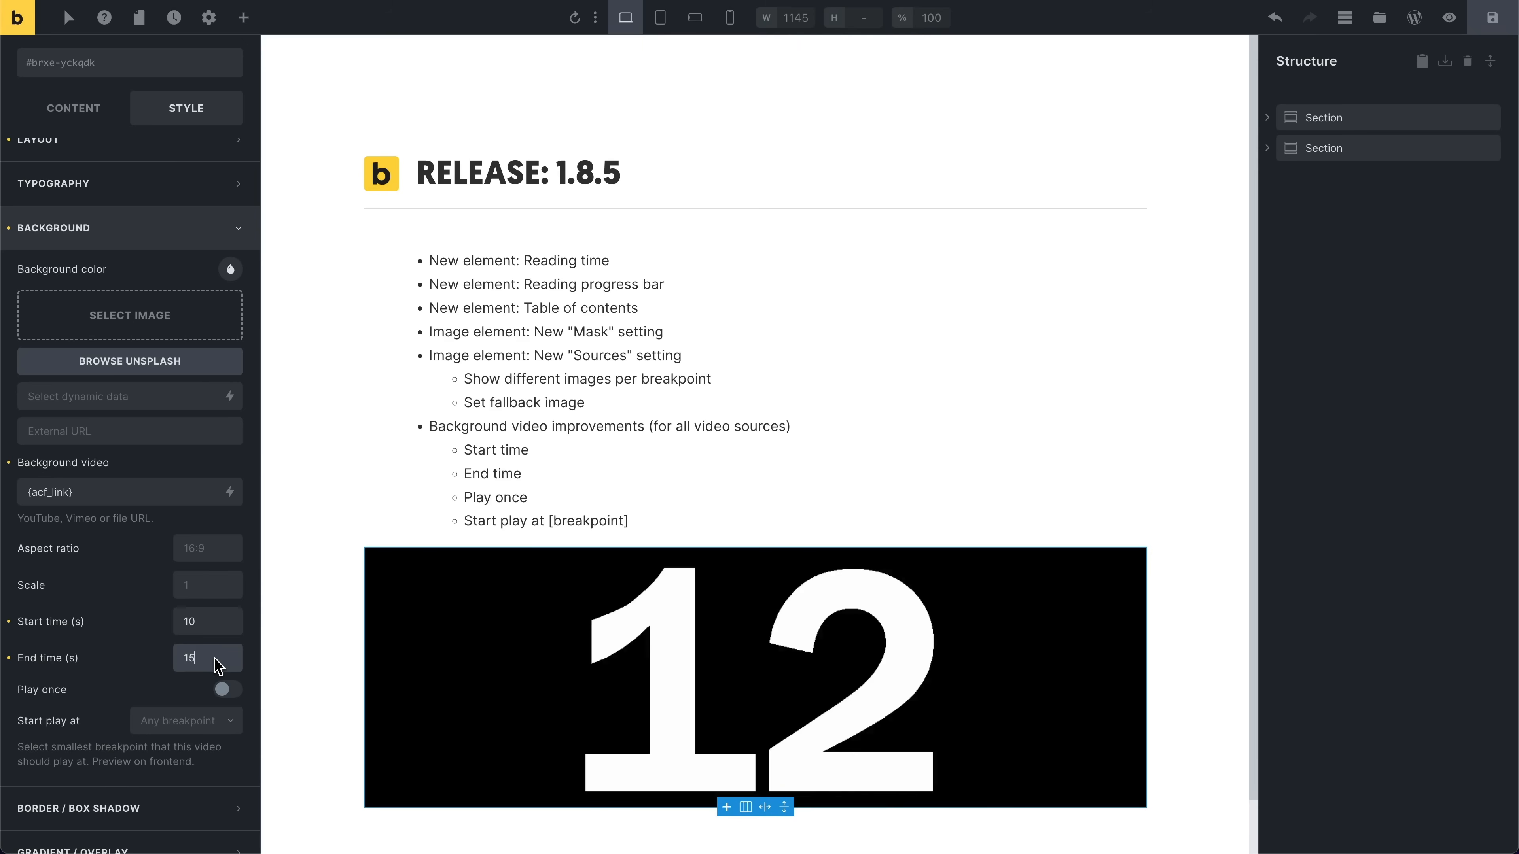
Step: Turn on Play once for the background video and set Start play at to Tablet portrait
{"action": "left_click", "coordinate": [98, 697]}
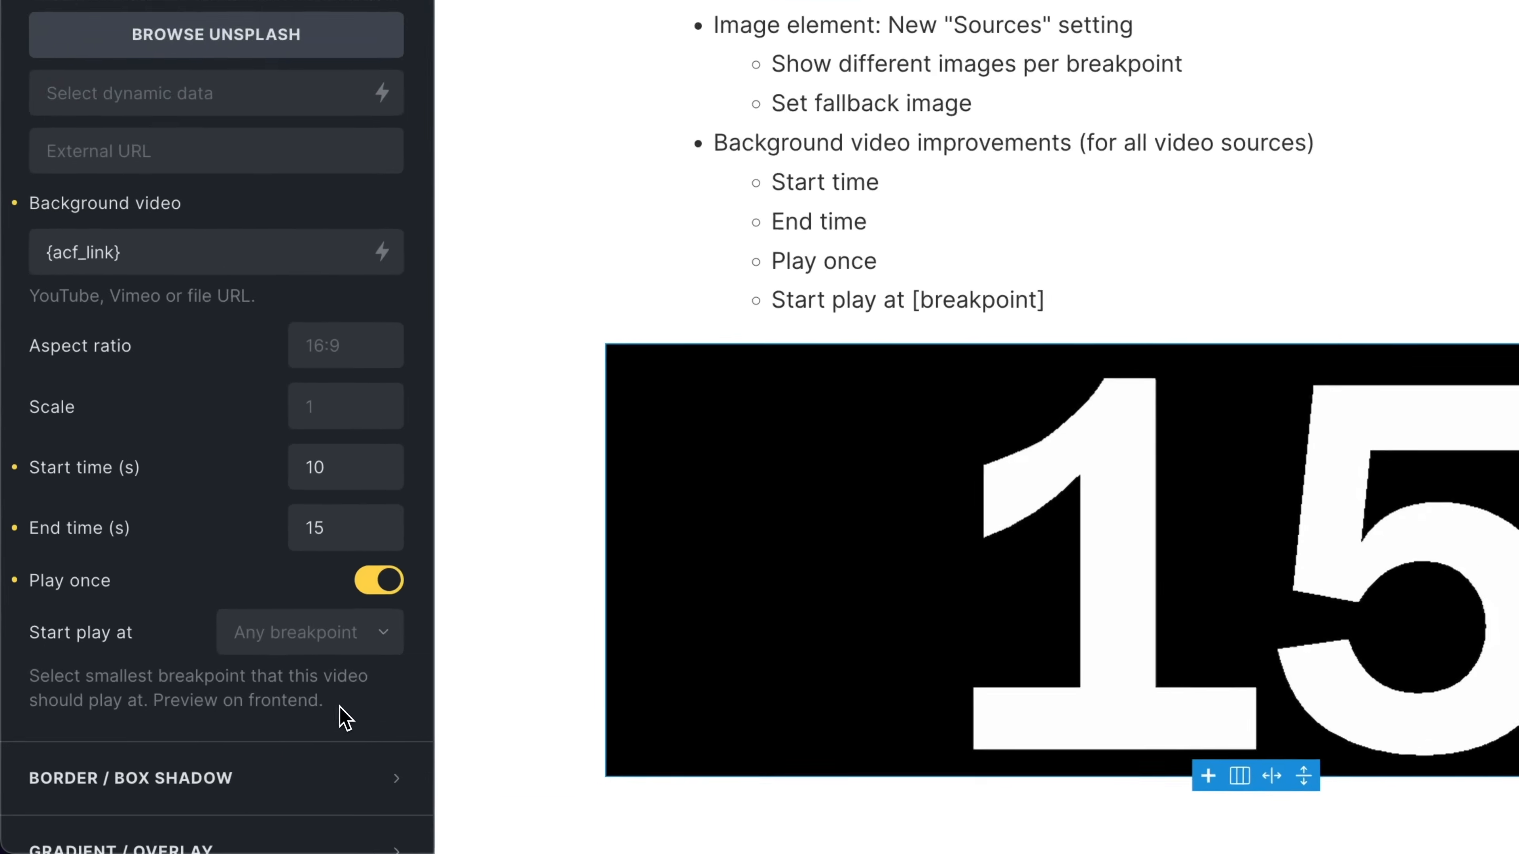
{"action": "left_click_drag", "start_coordinate": [195, 763], "coordinate": [114, 766]}
{"action": "left_click_drag", "start_coordinate": [230, 682], "coordinate": [216, 679]}
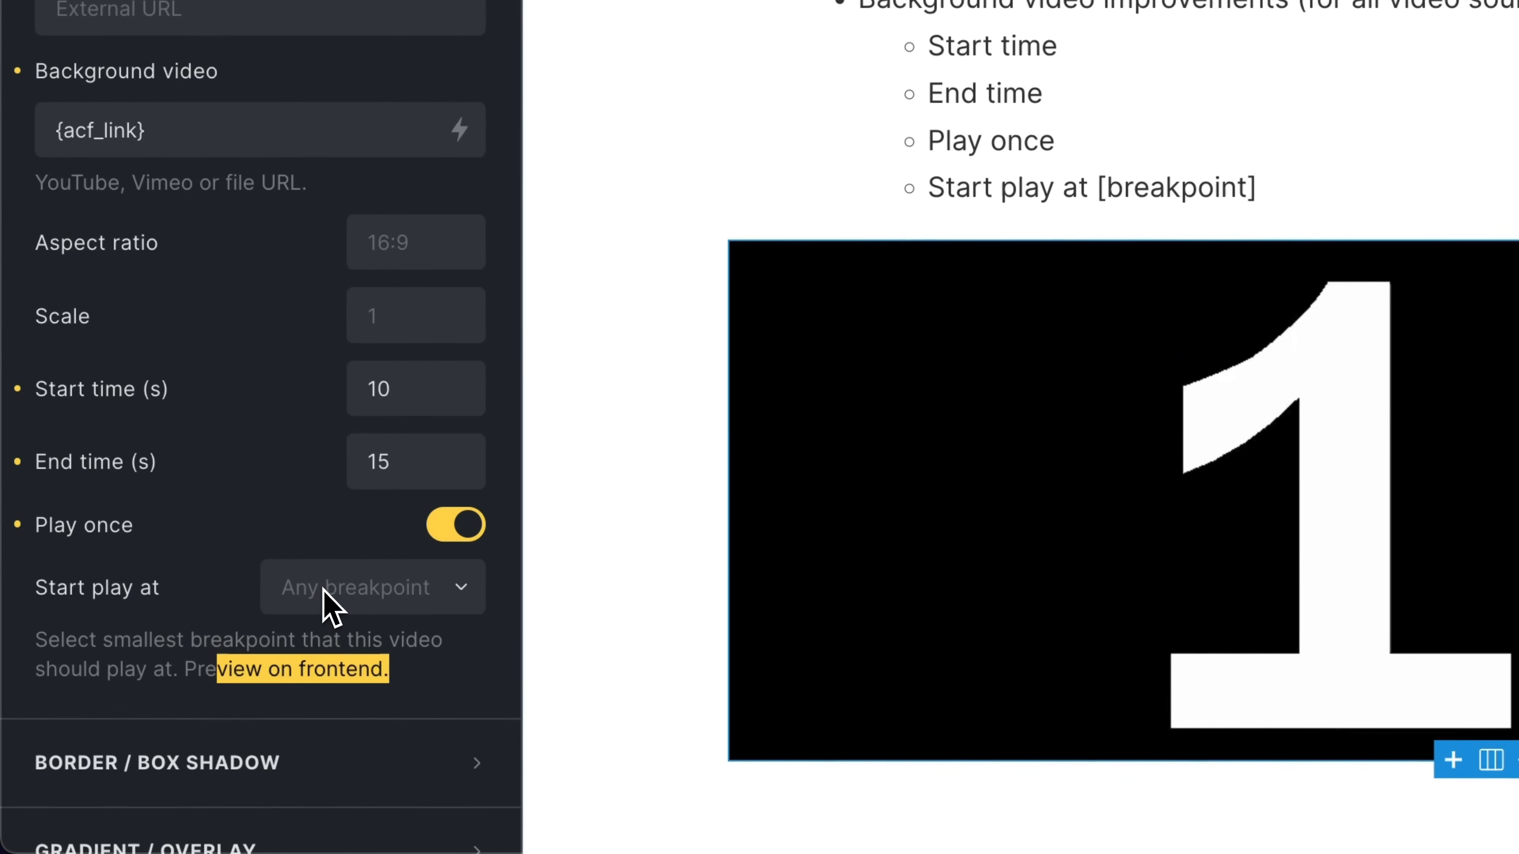
{"action": "left_click", "coordinate": [247, 661]}
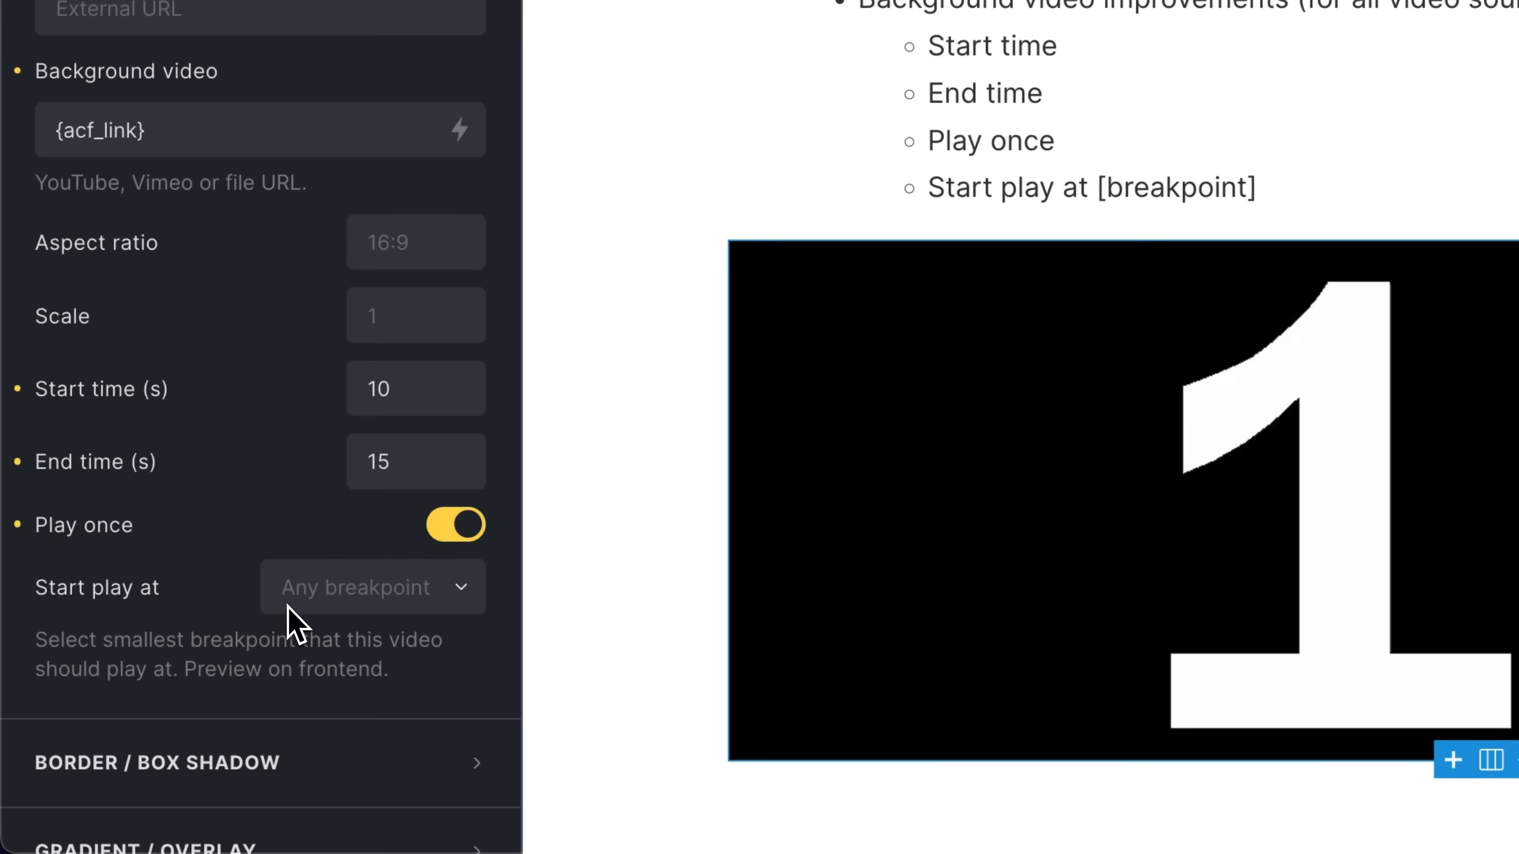
{"action": "left_click", "coordinate": [305, 601]}
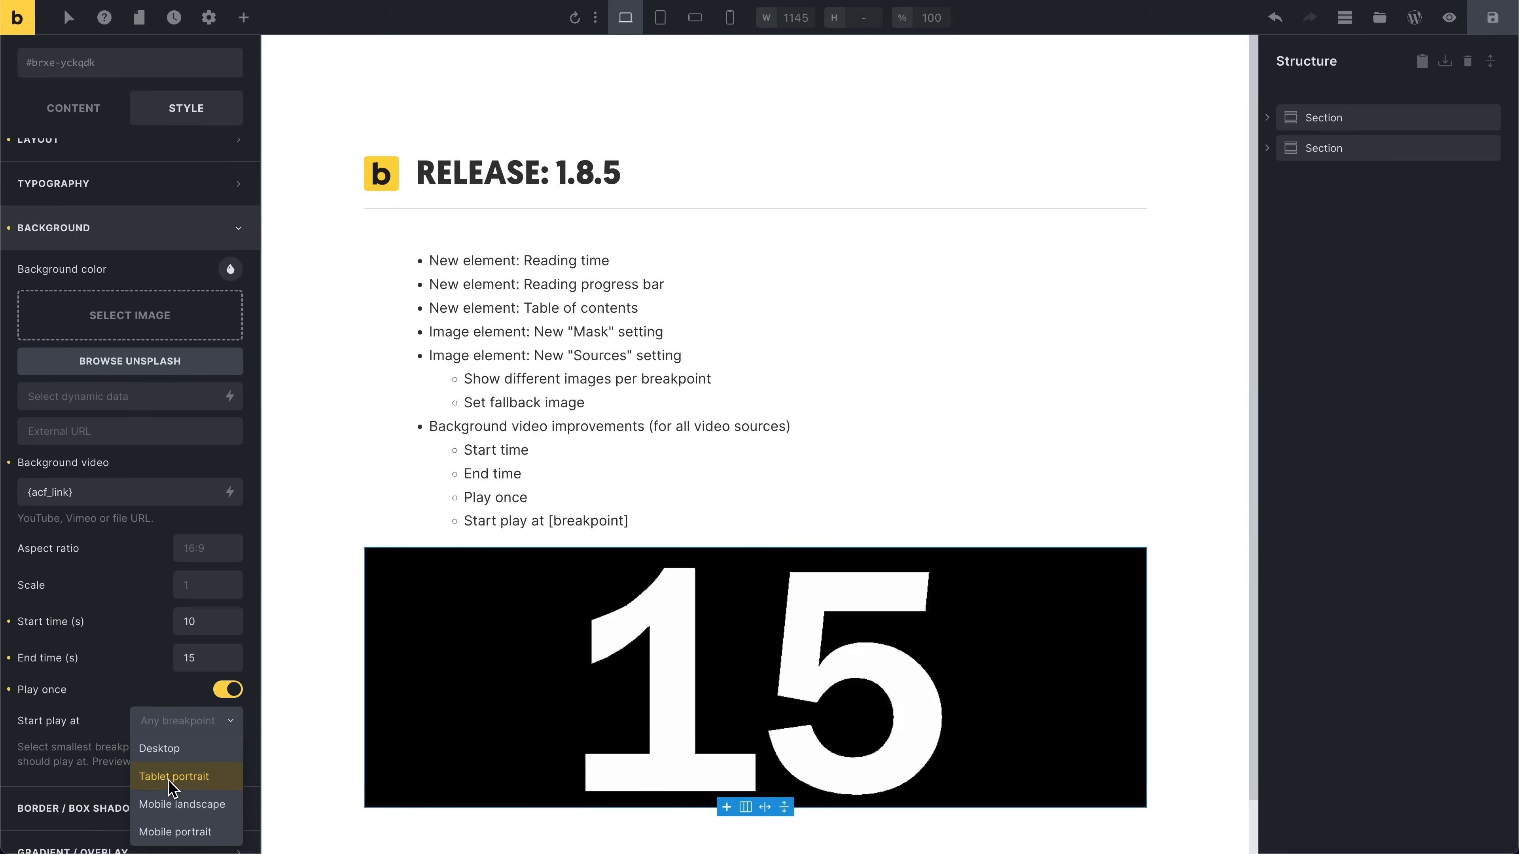
{"action": "left_click", "coordinate": [170, 778]}
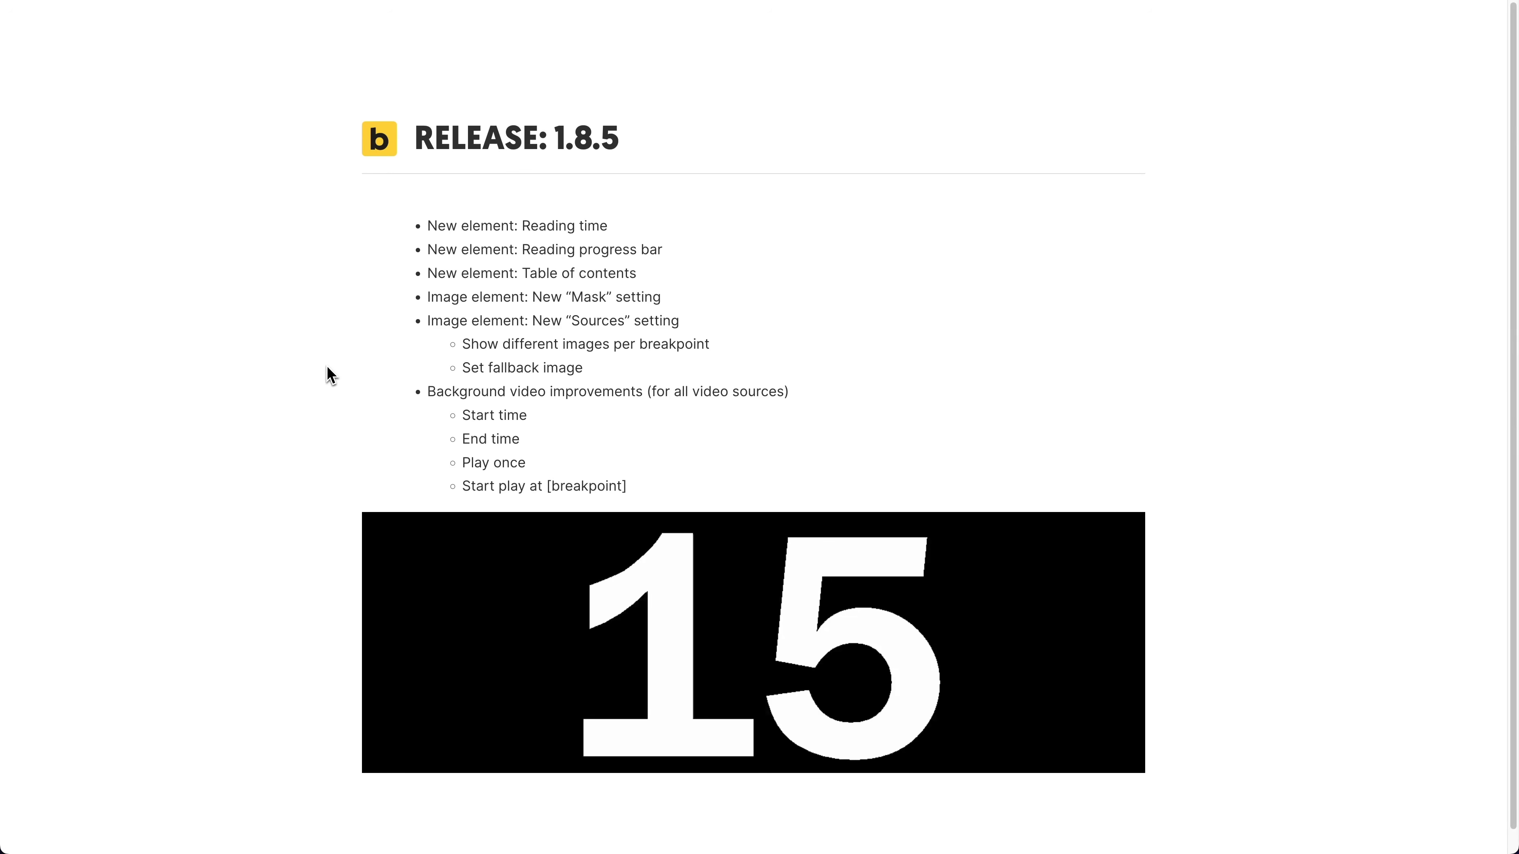
Step: Open the browser developer tools and preview the frontend page at the Mobile Landscape (767) device size
{"action": "key", "text": "super+alt+i"}
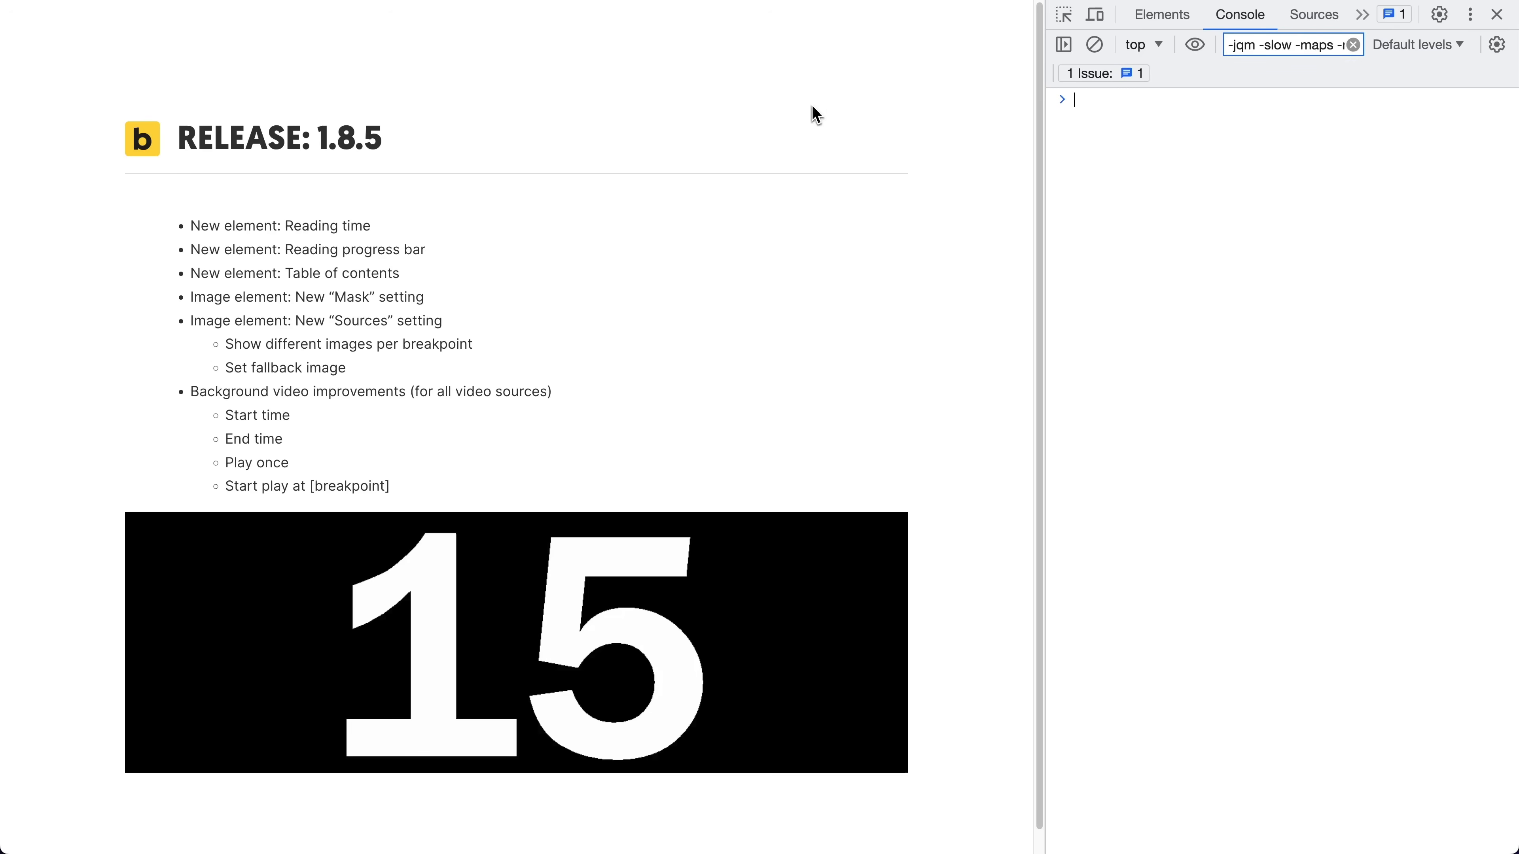
{"action": "left_click", "coordinate": [1094, 15]}
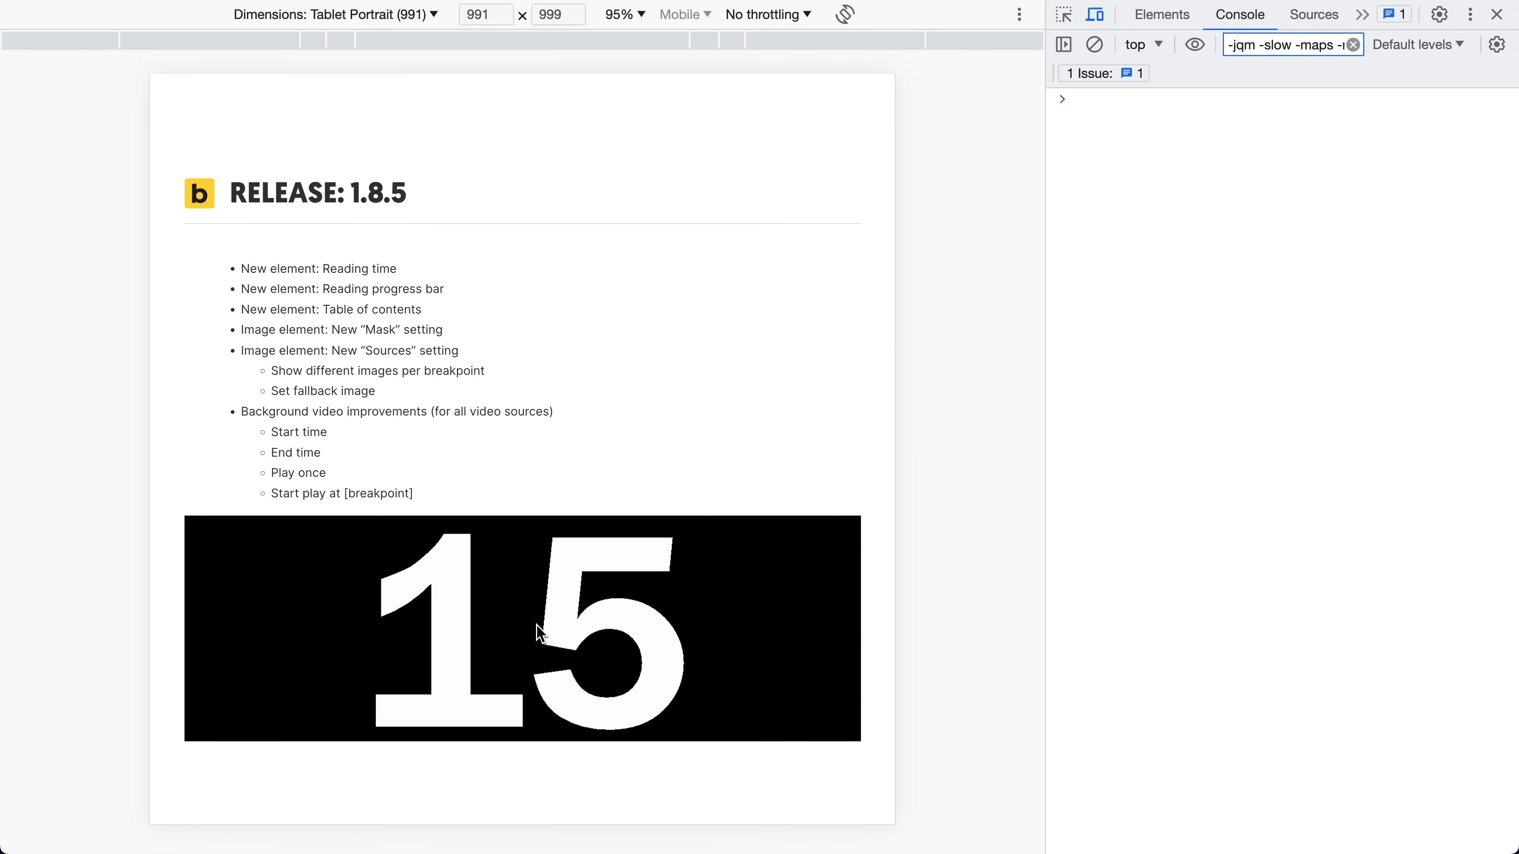
{"action": "left_click", "coordinate": [416, 24]}
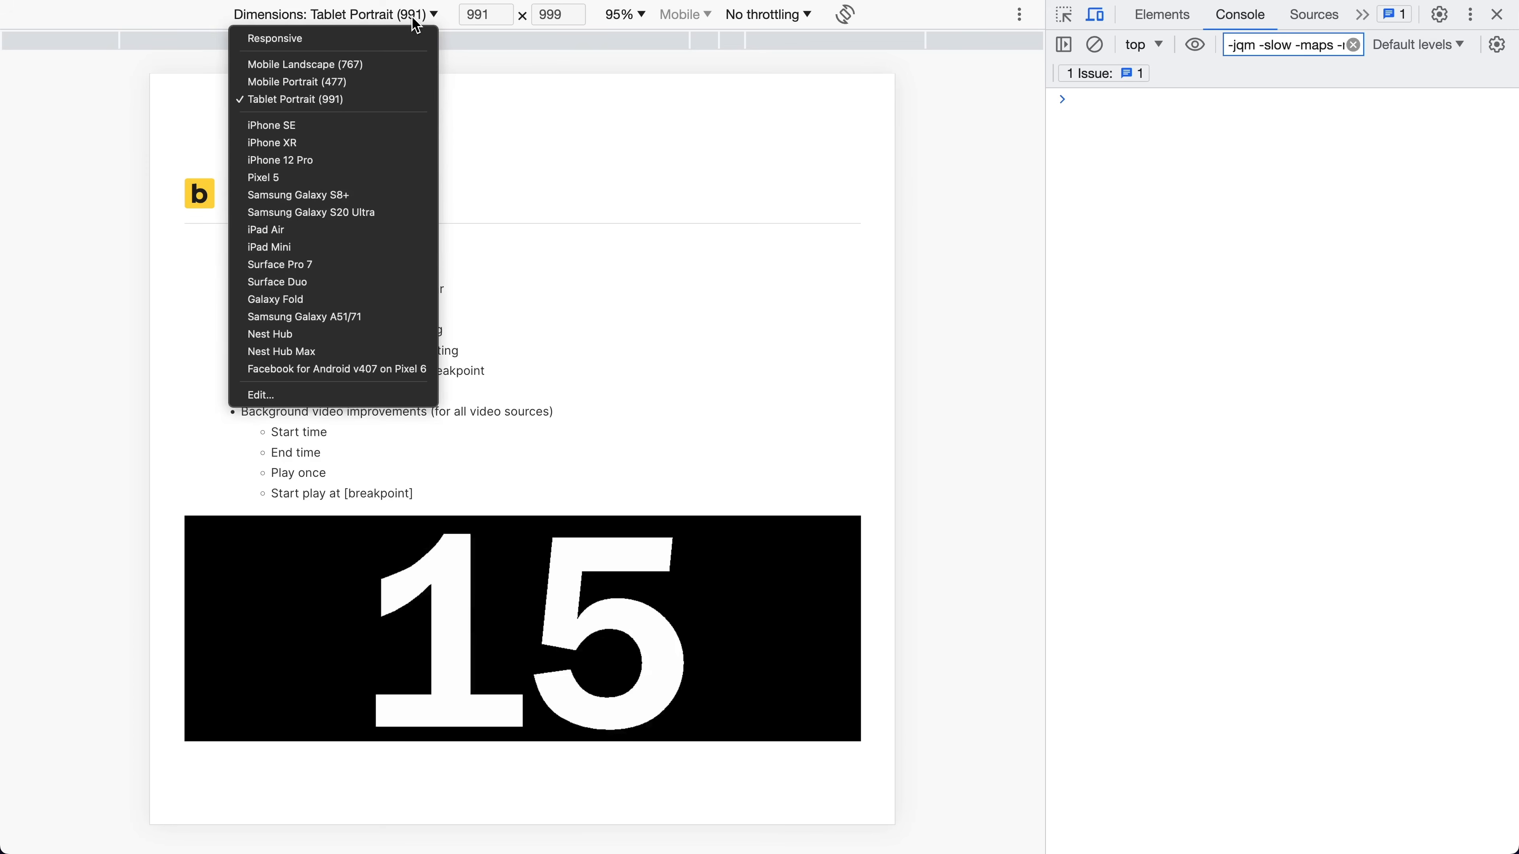
{"action": "left_click", "coordinate": [375, 60]}
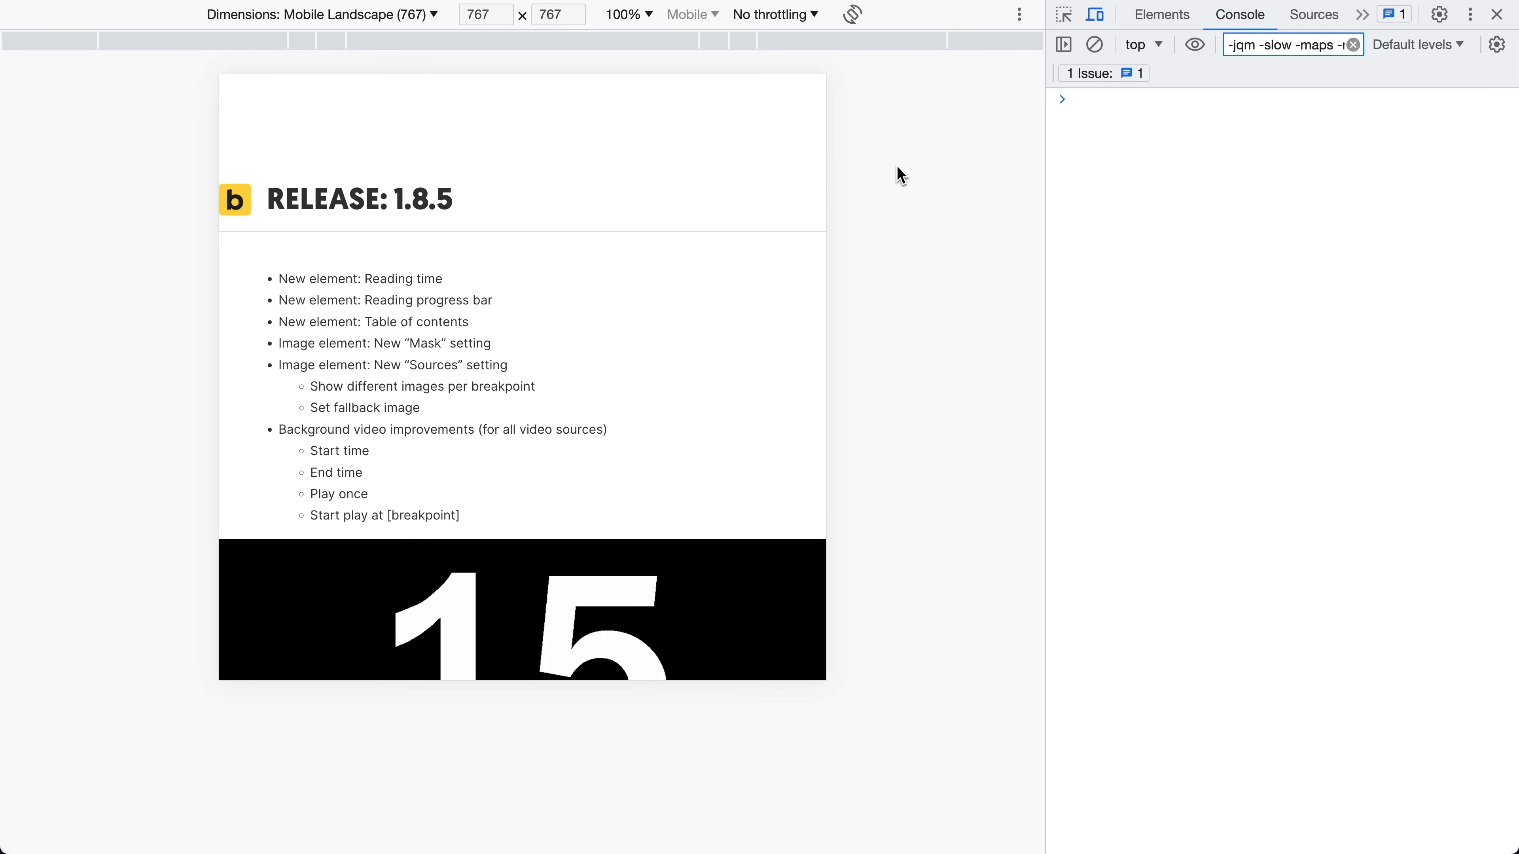